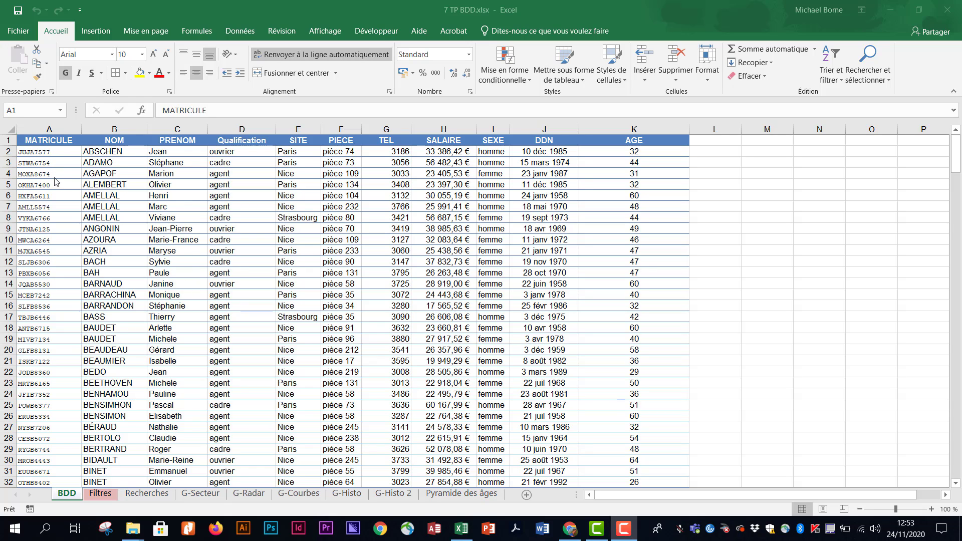
# Turn on automatic filtering for the header row of the BDD sheet, starting from the MATRICULE cell
pyautogui.click(52, 142)
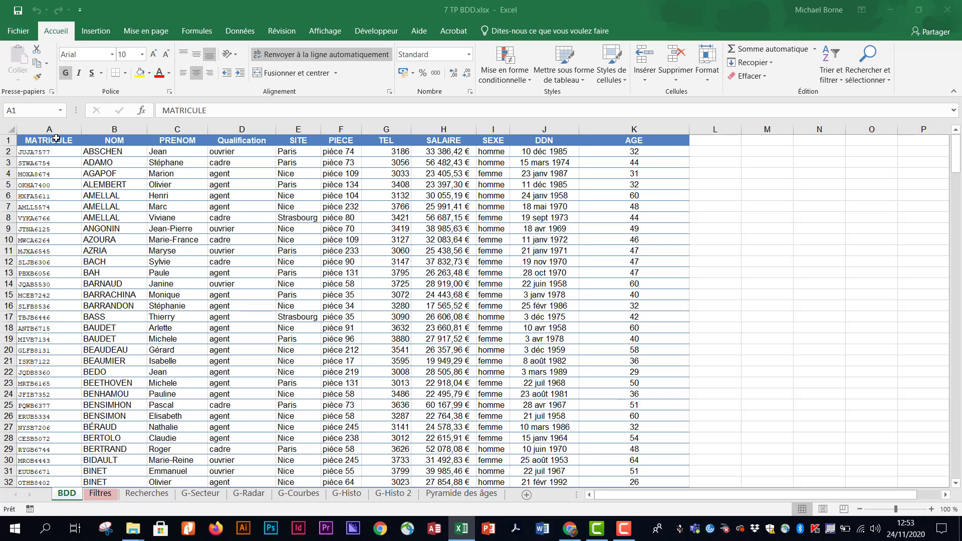
pyautogui.click(56, 159)
pyautogui.click(57, 142)
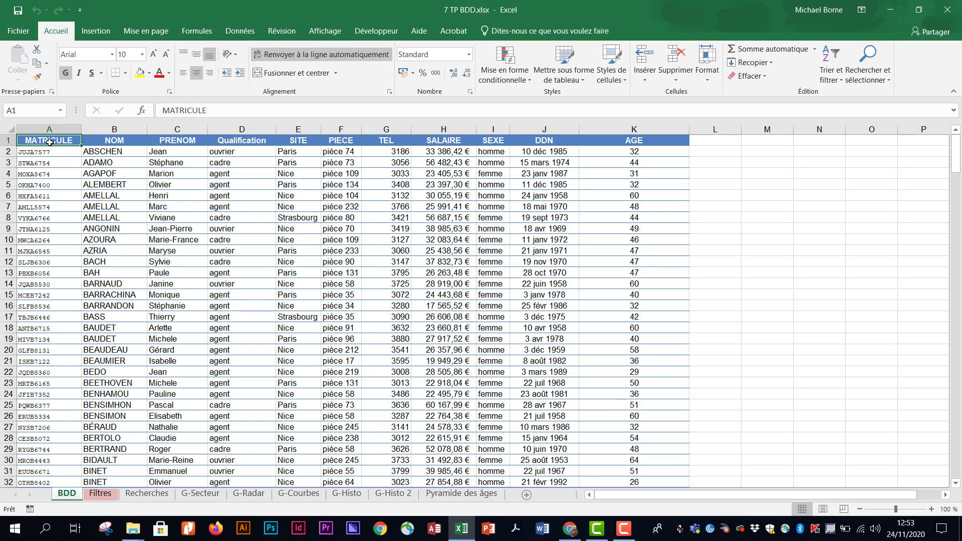
pyautogui.click(240, 30)
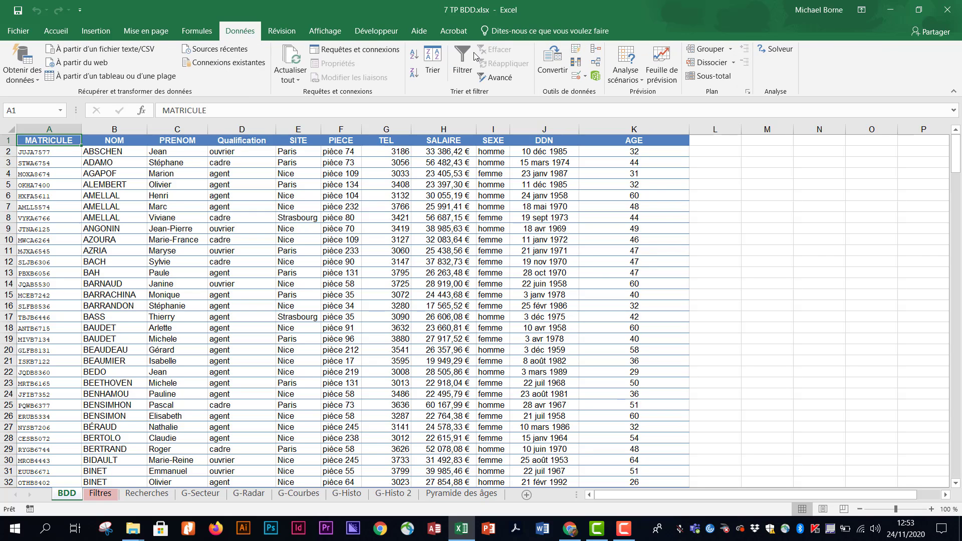
pyautogui.click(465, 68)
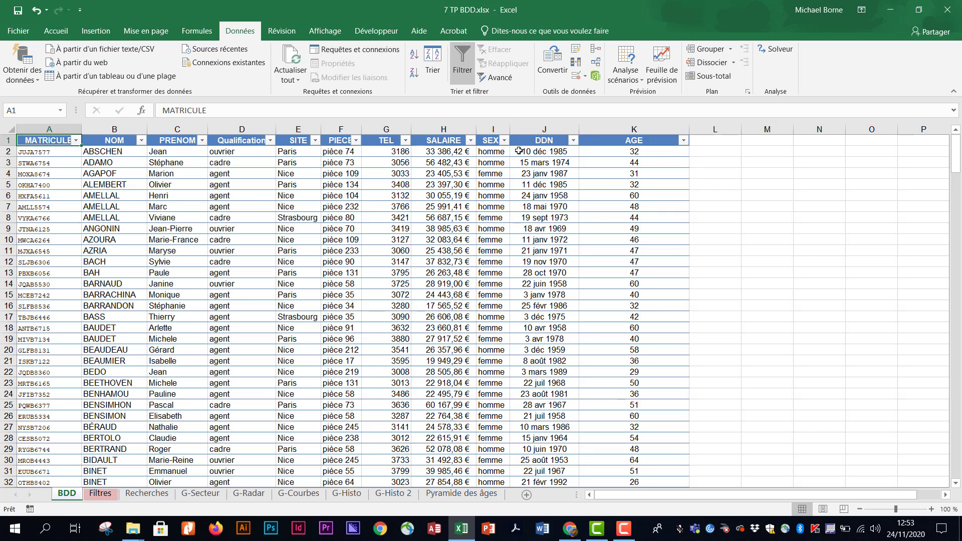
# Filter the SEXE column to show only femme
pyautogui.click(506, 143)
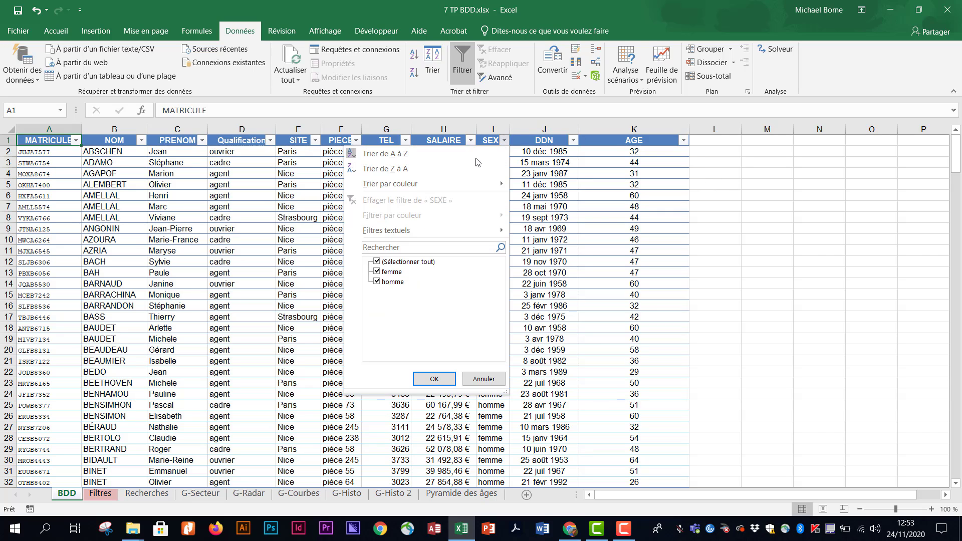
pyautogui.click(377, 262)
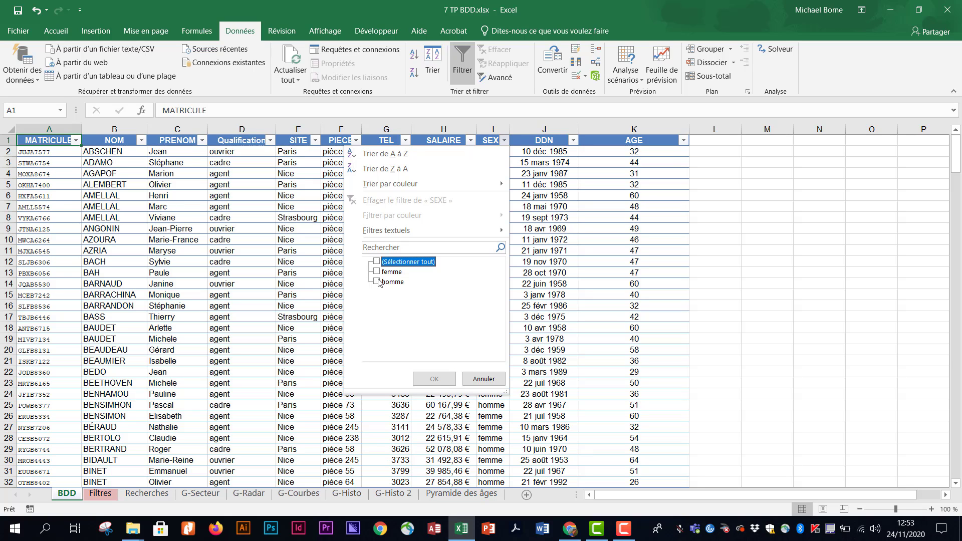
pyautogui.click(377, 273)
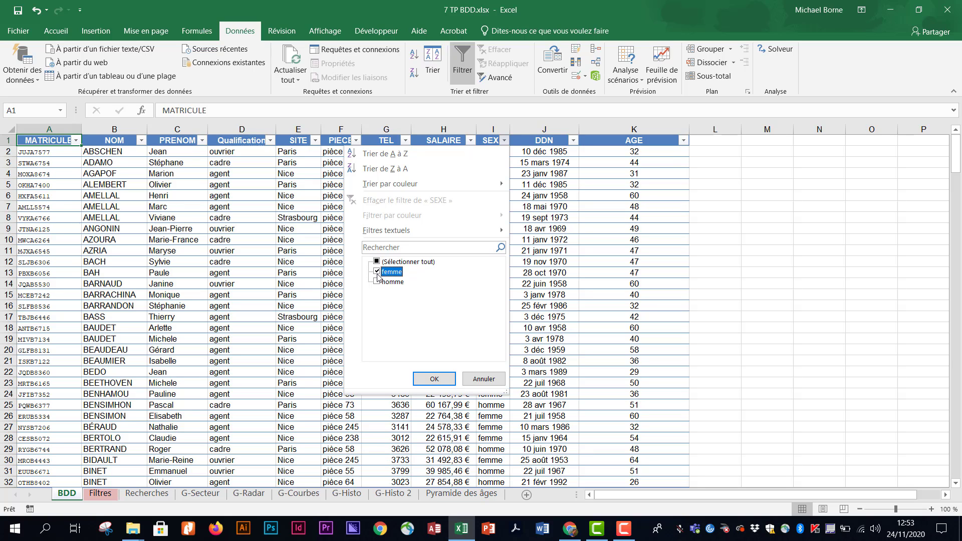
pyautogui.click(425, 379)
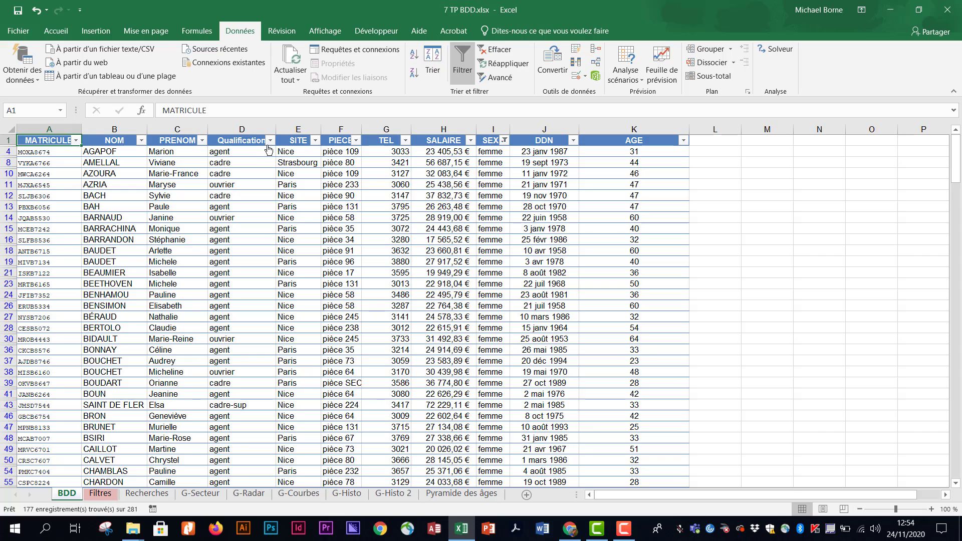
# Filter the Qualification column to show only cadre-sup
pyautogui.click(270, 141)
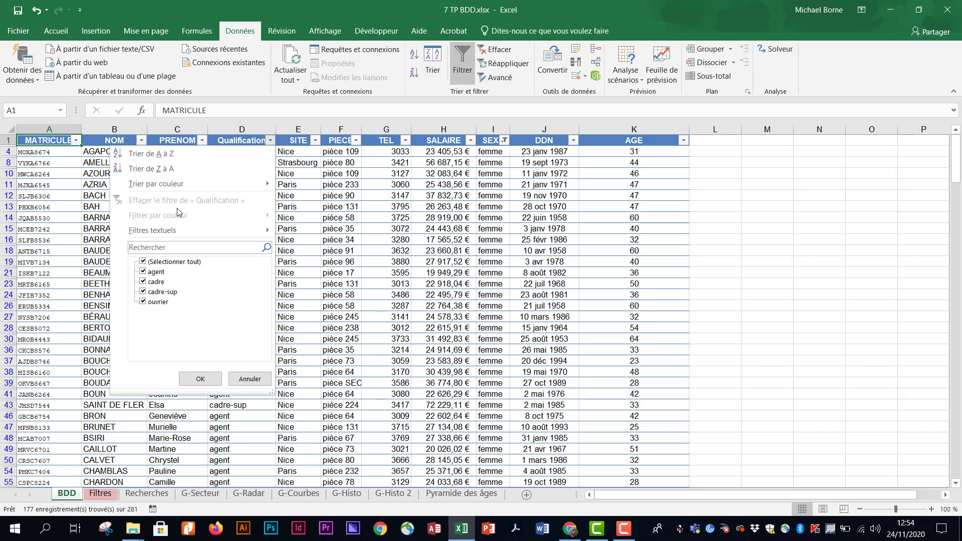
pyautogui.click(142, 262)
pyautogui.click(143, 292)
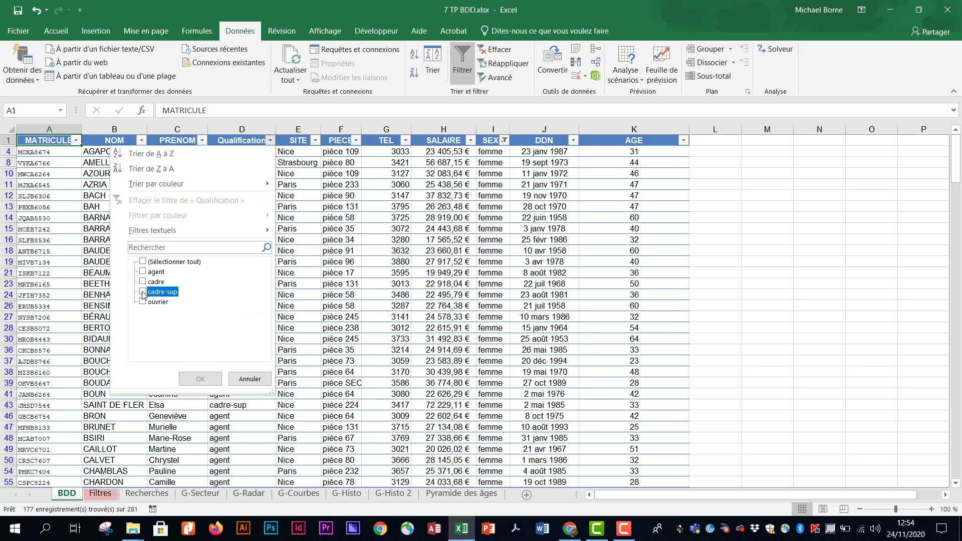
pyautogui.click(200, 379)
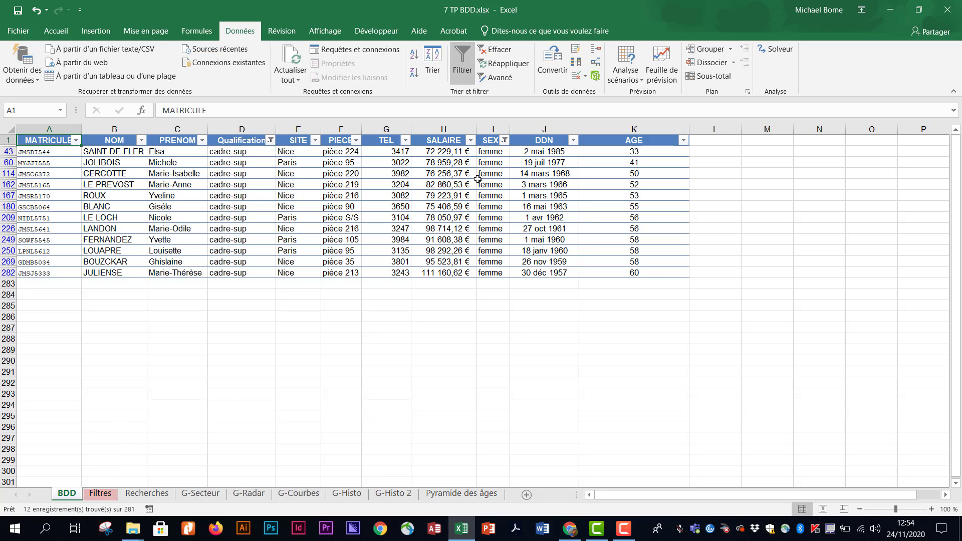
# Apply a numeric filter to the SALAIRE column for values greater than 70000
pyautogui.click(471, 141)
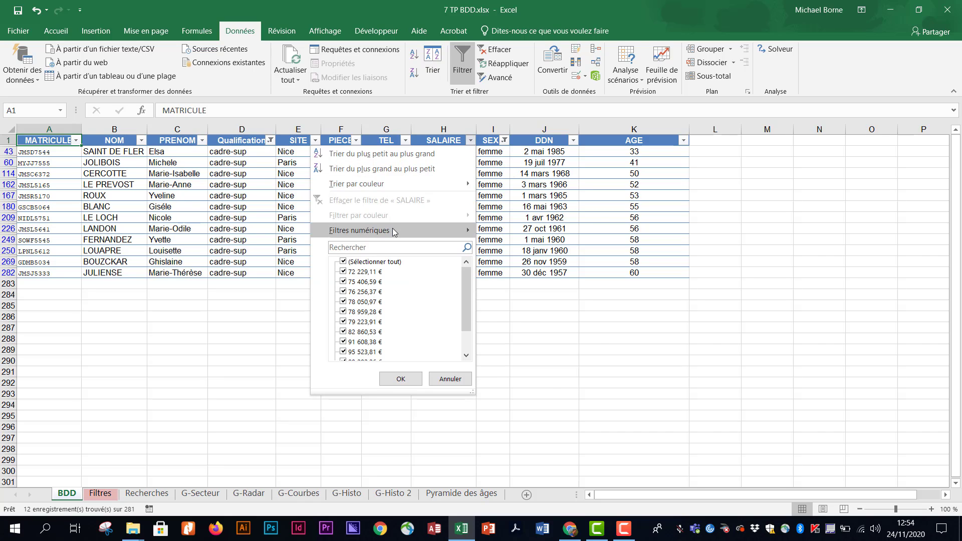
pyautogui.moveTo(393, 230)
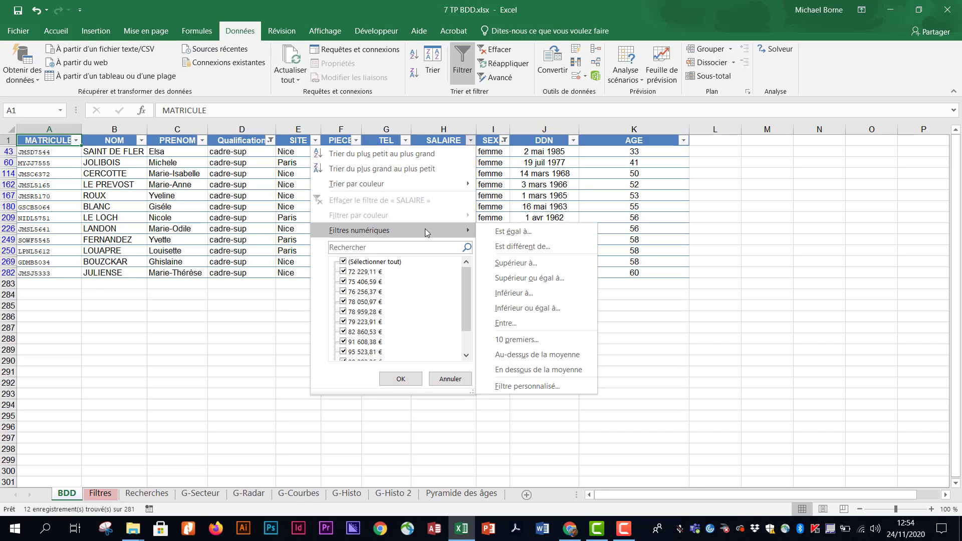
pyautogui.click(523, 265)
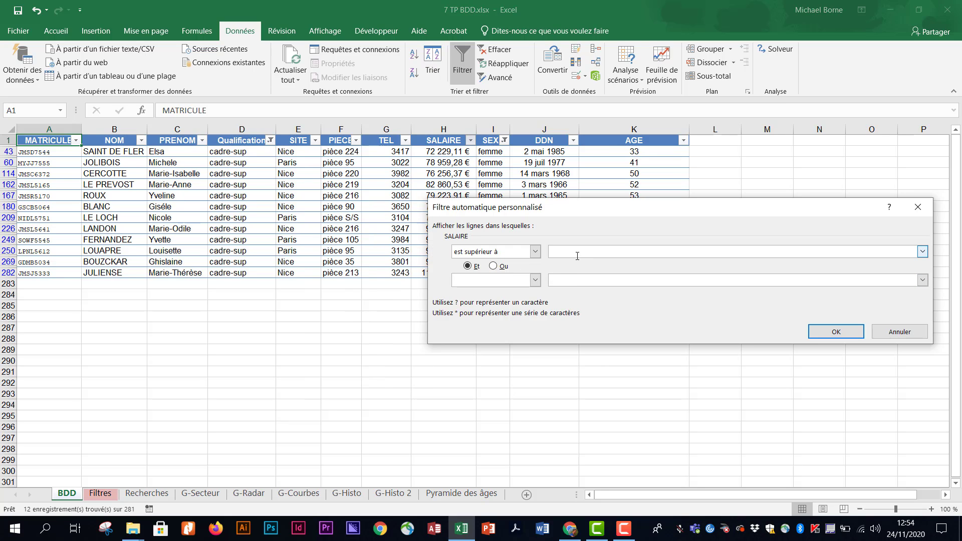
pyautogui.write('70000')
pyautogui.click(832, 332)
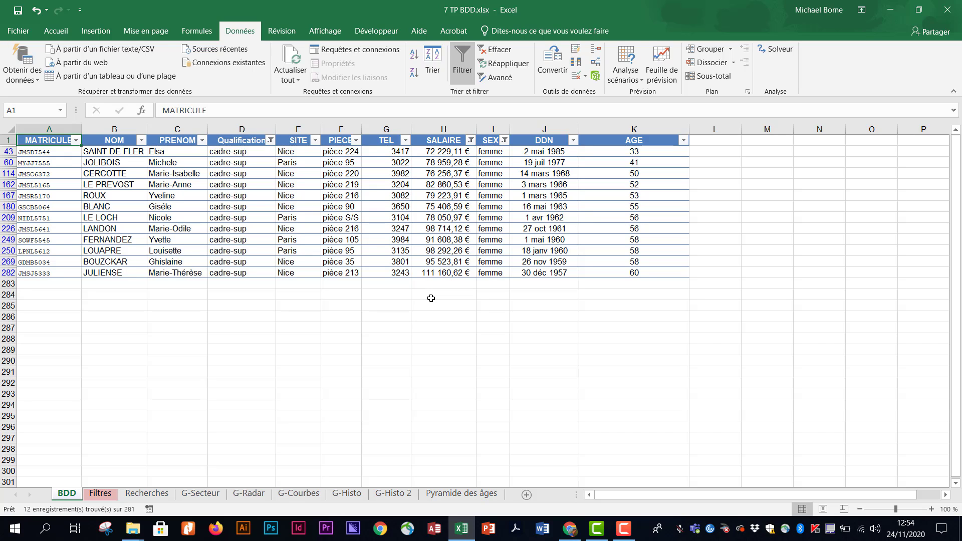
# Enter the formula =MOYENNE(H43:H282) in cell H284, below the filtered salaries
pyautogui.click(431, 298)
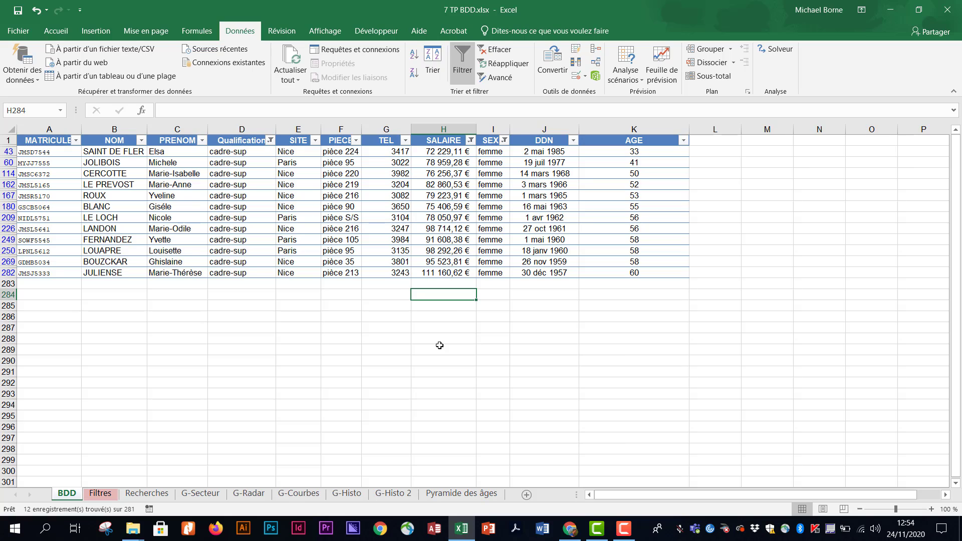
pyautogui.write('=mo')
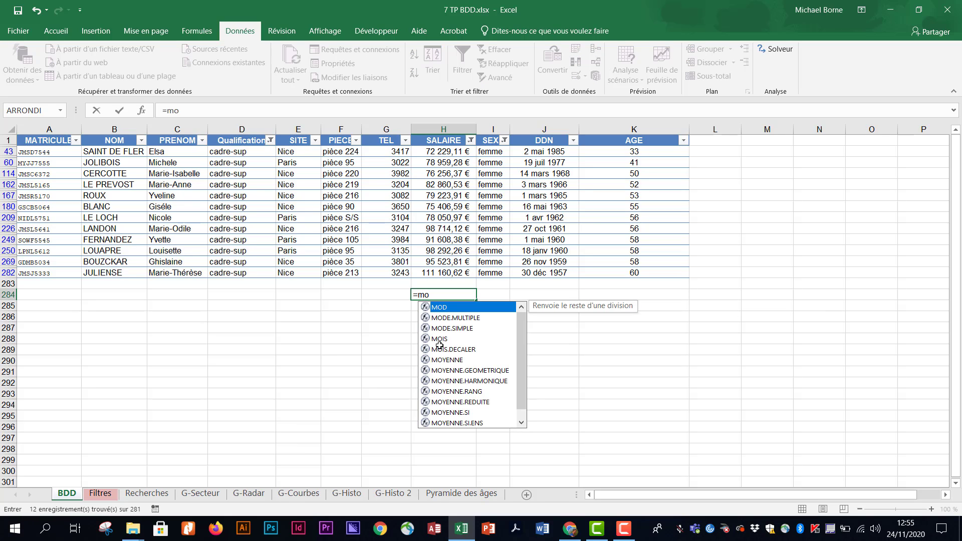
pyautogui.write('y')
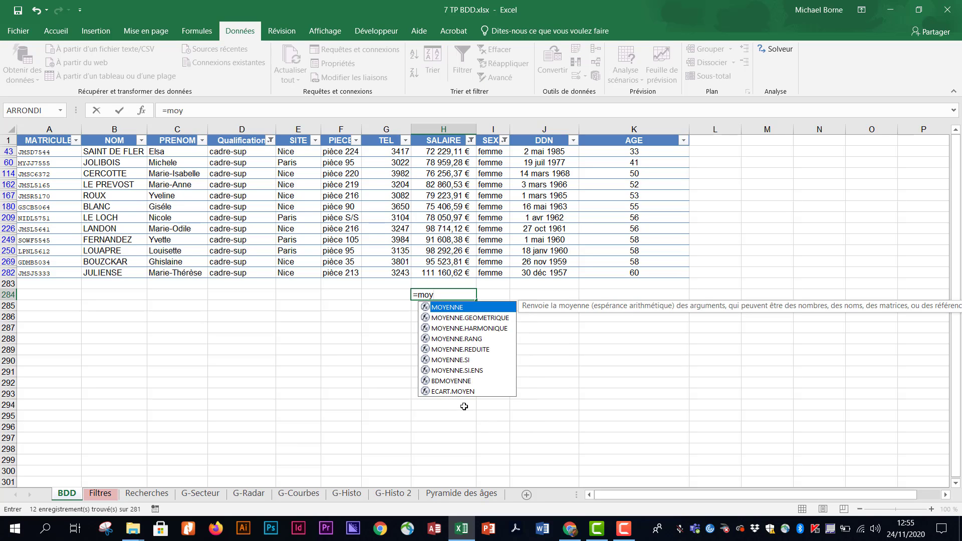
pyautogui.doubleClick(461, 307)
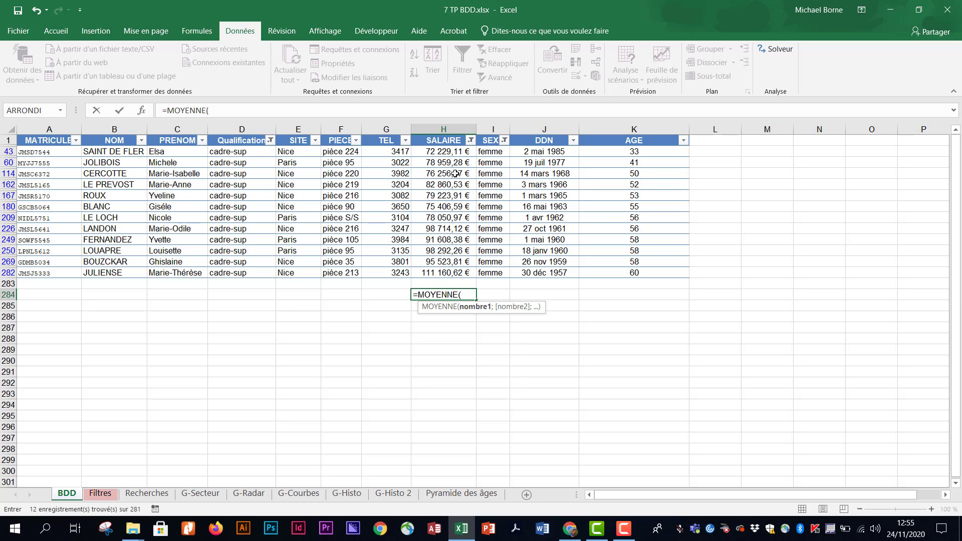
pyautogui.moveTo(450, 151); pyautogui.dragTo(450, 272)
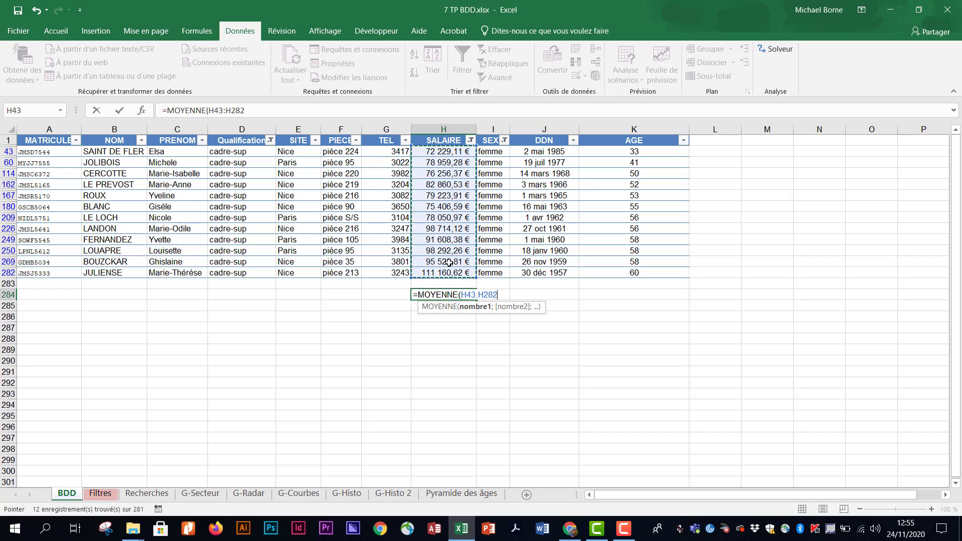
pyautogui.press('Return')
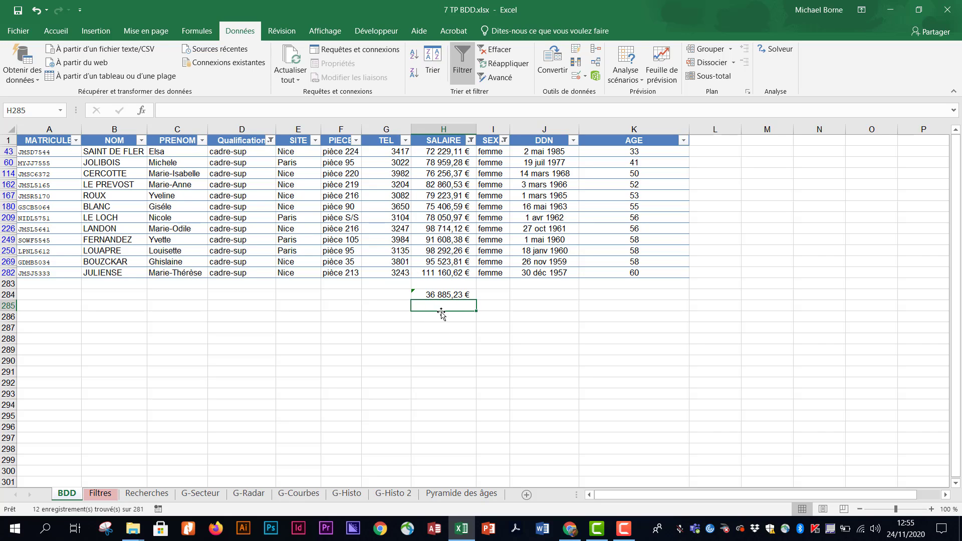
# Inspect the range used by the MOYENNE formula in H284, and delete the formula
pyautogui.doubleClick(442, 296)
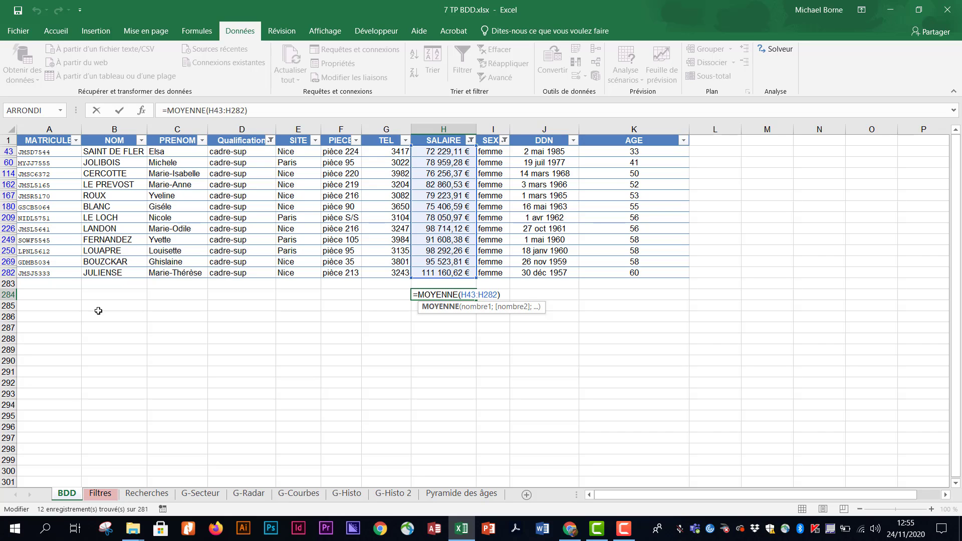
pyautogui.hotkey('ctrl', 'Return')
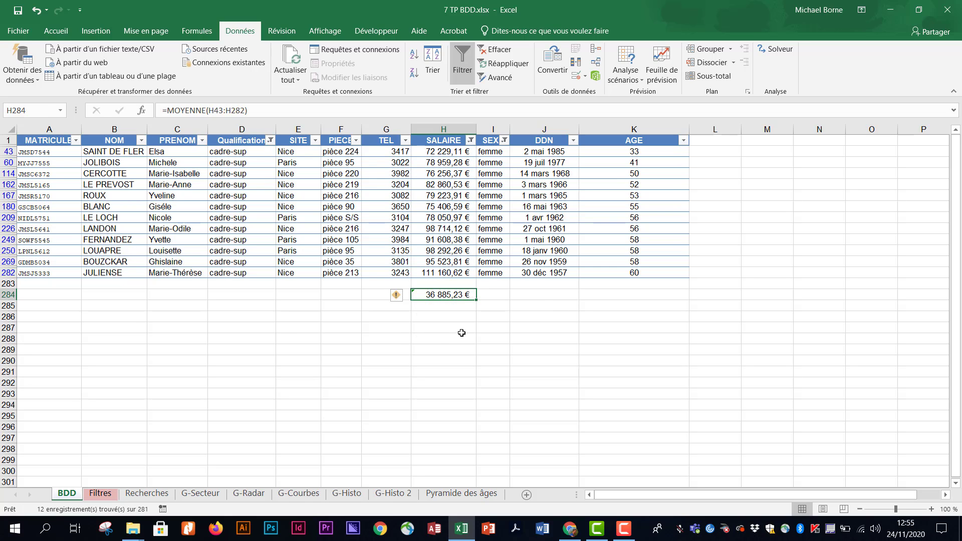
pyautogui.press('Delete')
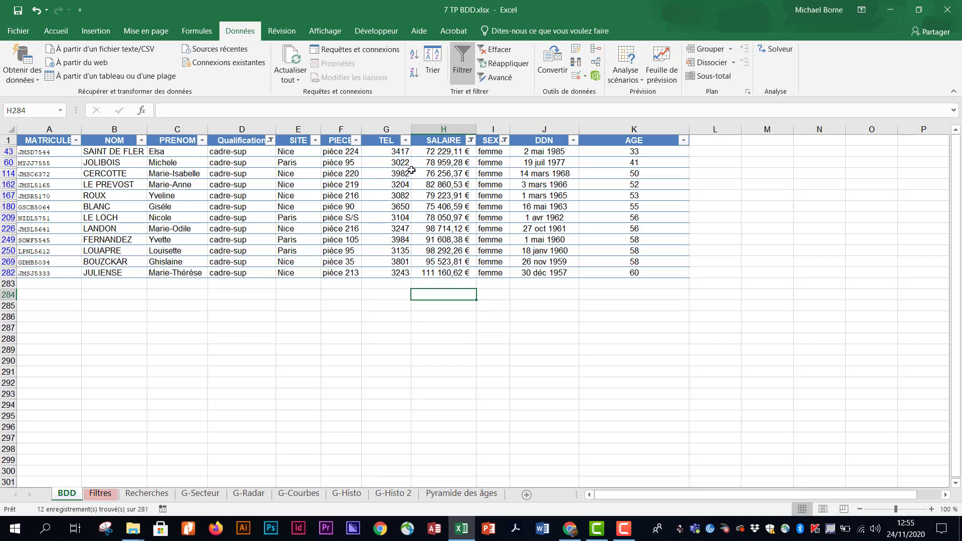
# Select the visible filtered salaries from H43 to H282 to read their average
pyautogui.click(443, 152)
pyautogui.moveTo(442, 152); pyautogui.dragTo(443, 273)
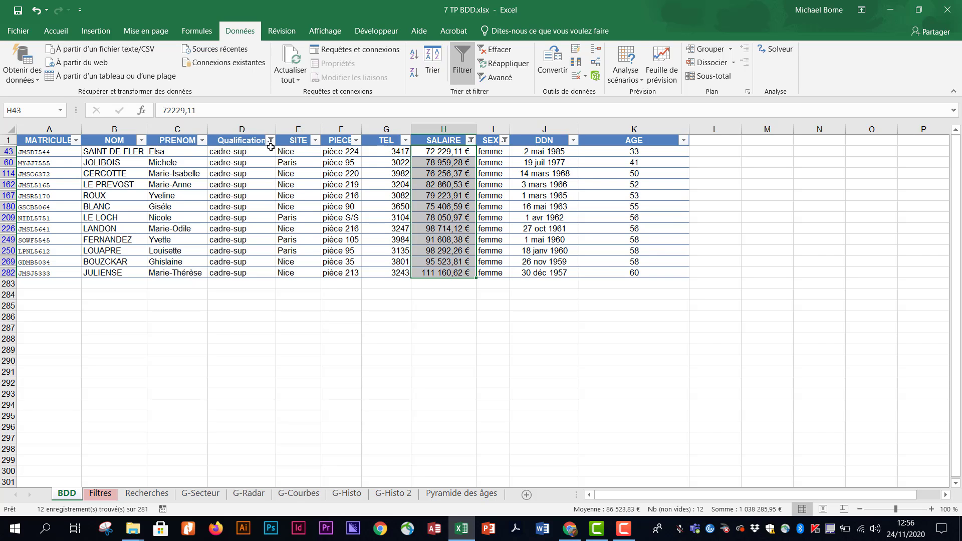
# Clear all active column filters at once and turn off automatic filtering
pyautogui.click(270, 141)
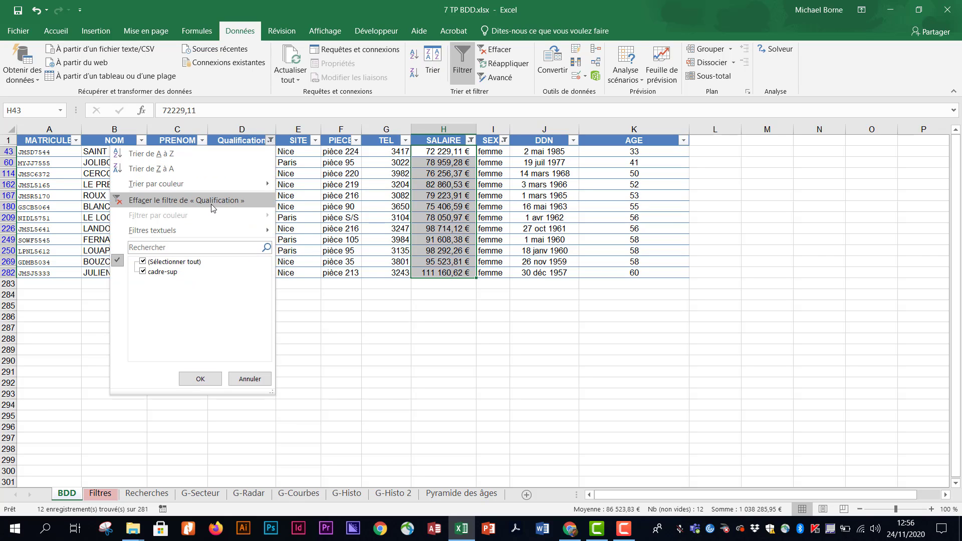
pyautogui.click(328, 307)
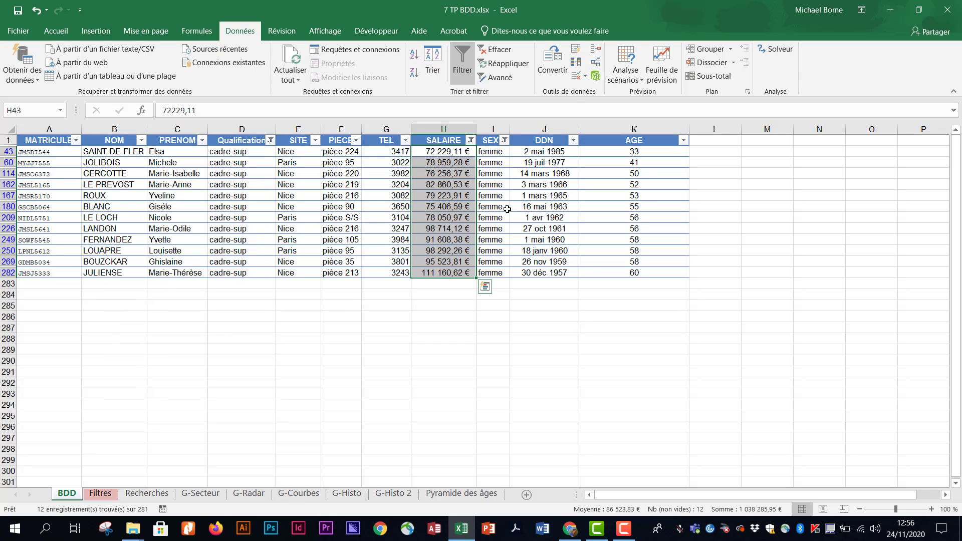
pyautogui.click(508, 53)
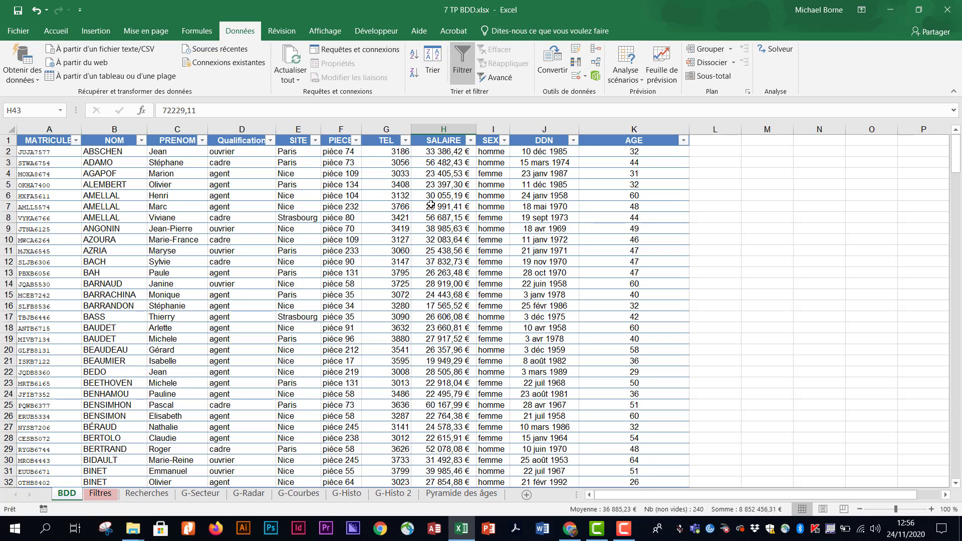
pyautogui.click(466, 75)
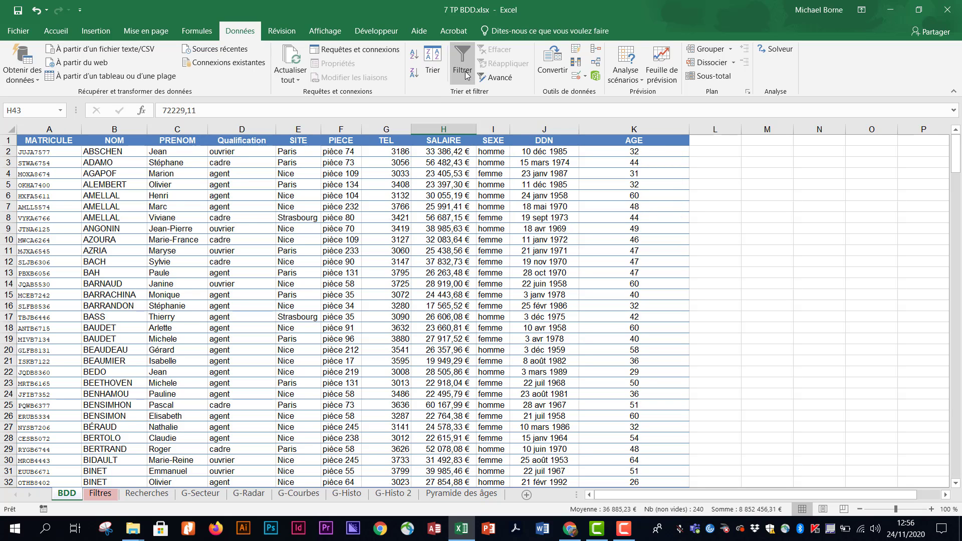
# Turn automatic filtering back on for the table with the MATRICULE header cell selected
pyautogui.scroll(-4, 439, 261)
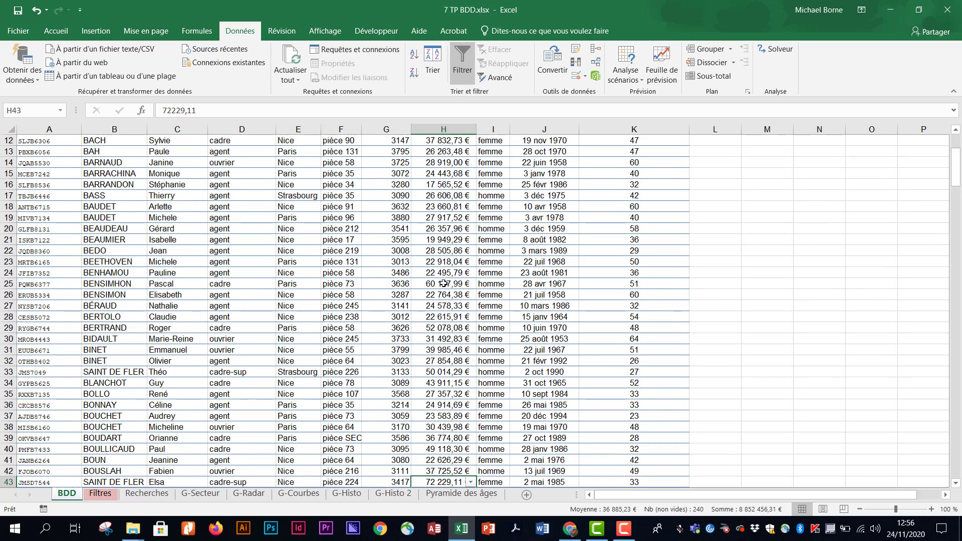
pyautogui.scroll(4, 436, 279)
pyautogui.click(52, 142)
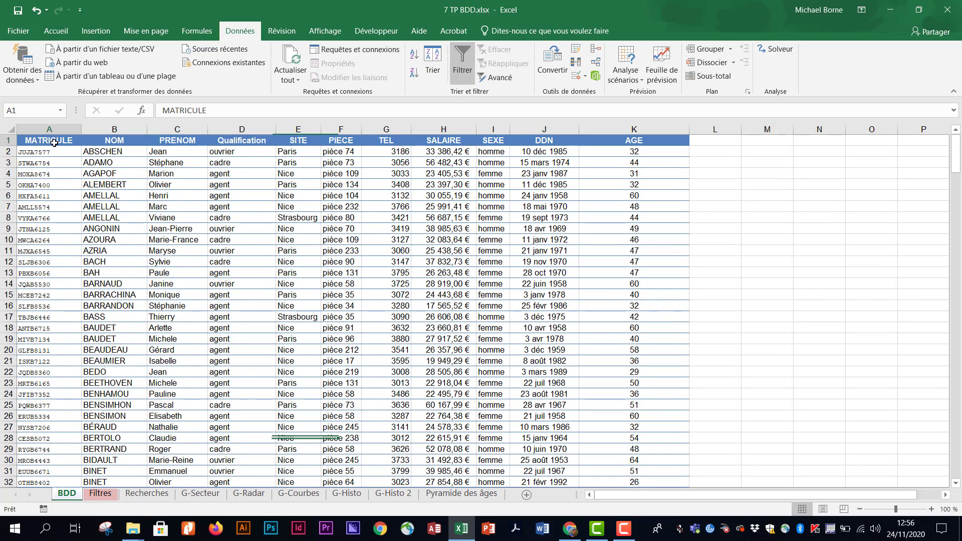
pyautogui.click(466, 74)
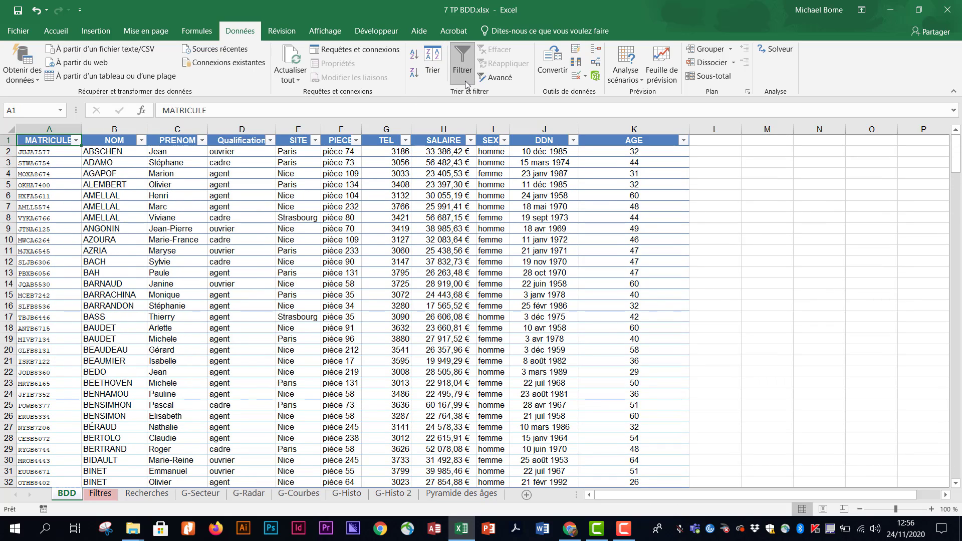
# Read the first question on the Filtres sheet and check the last record of the BDD sheet to count the employees
pyautogui.click(100, 494)
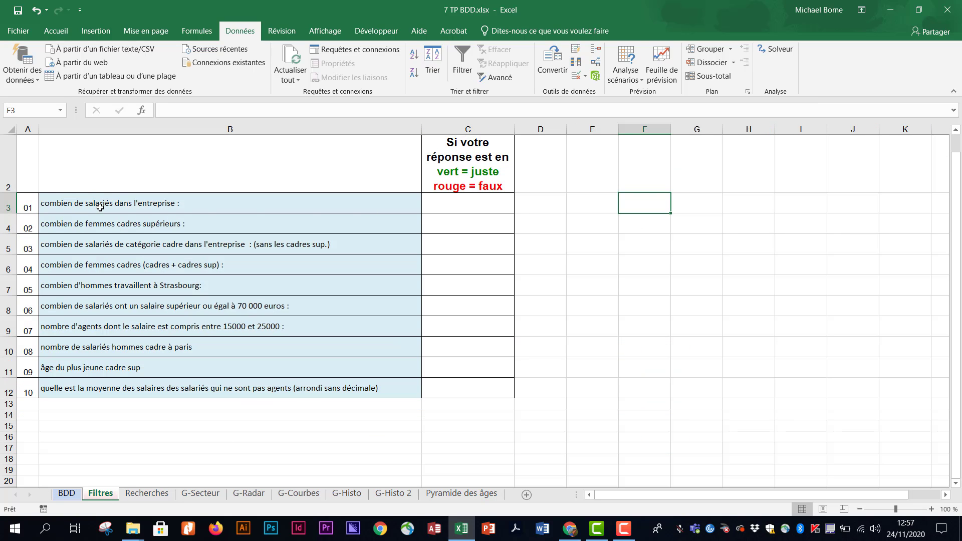
pyautogui.click(73, 495)
pyautogui.moveTo(955, 165); pyautogui.dragTo(956, 448)
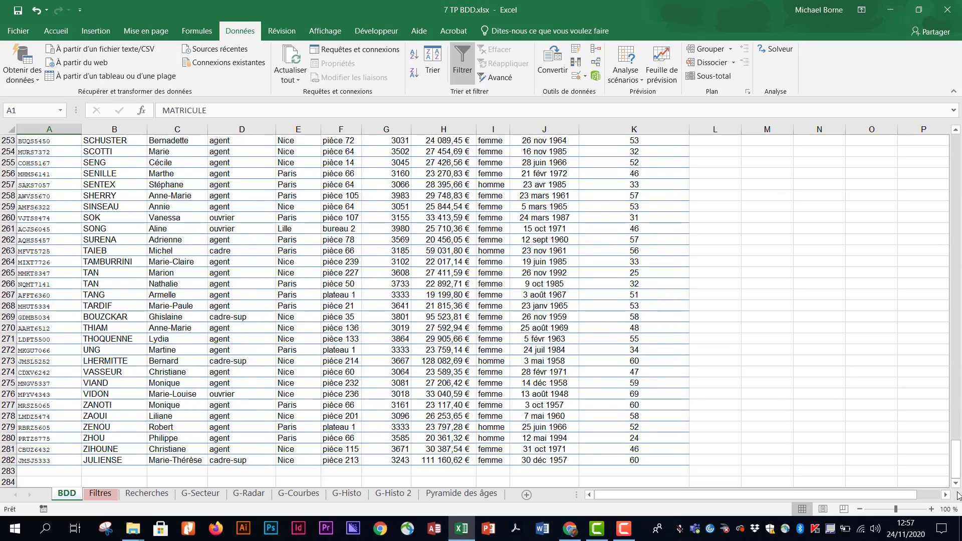
pyautogui.moveTo(955, 454); pyautogui.dragTo(956, 138)
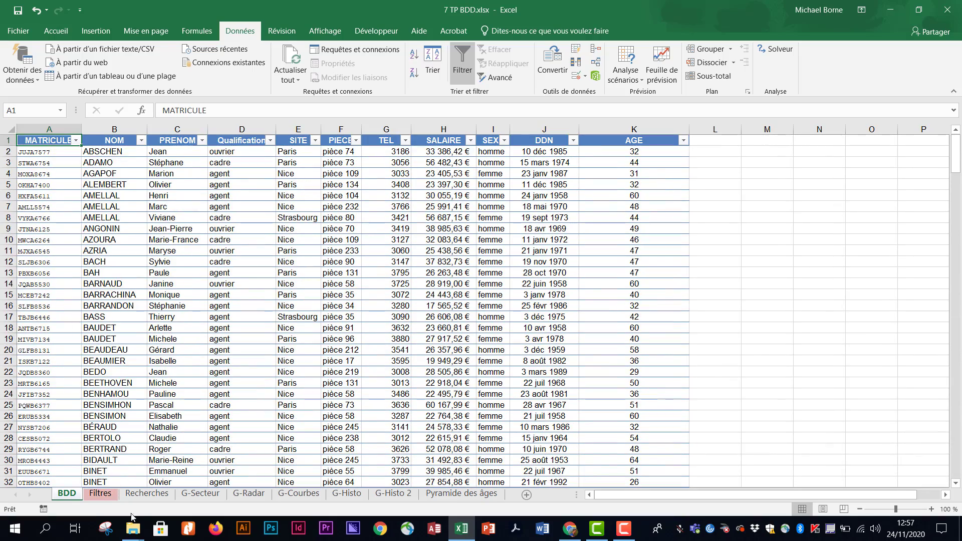
# Enter 281 in C3 of the Filtres sheet as the answer to question 01, the number of employees
pyautogui.click(101, 493)
pyautogui.click(487, 203)
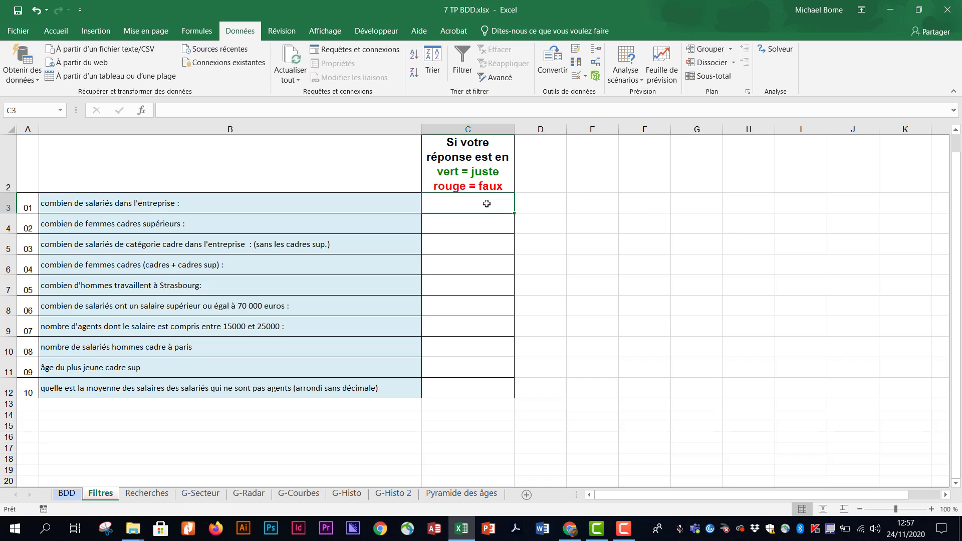
pyautogui.write('281')
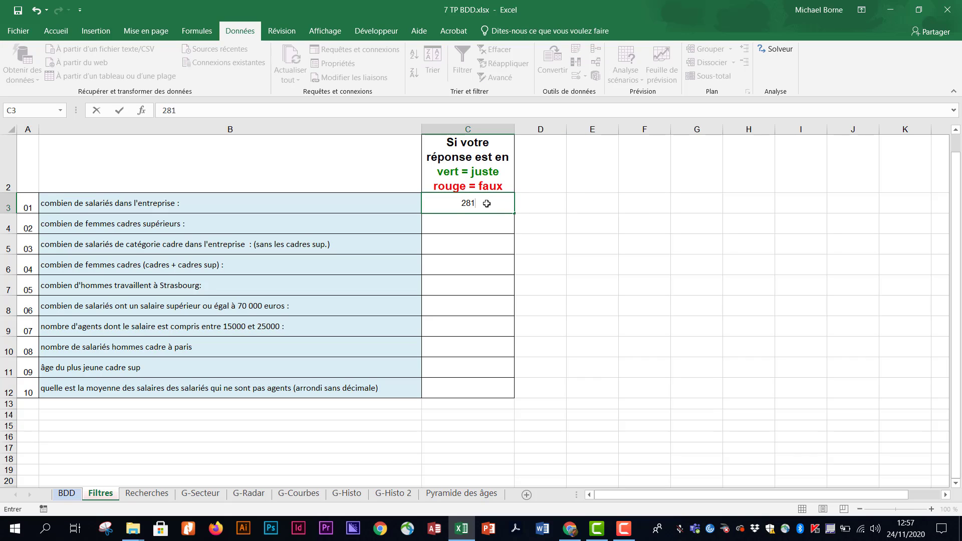
pyautogui.press('Return')
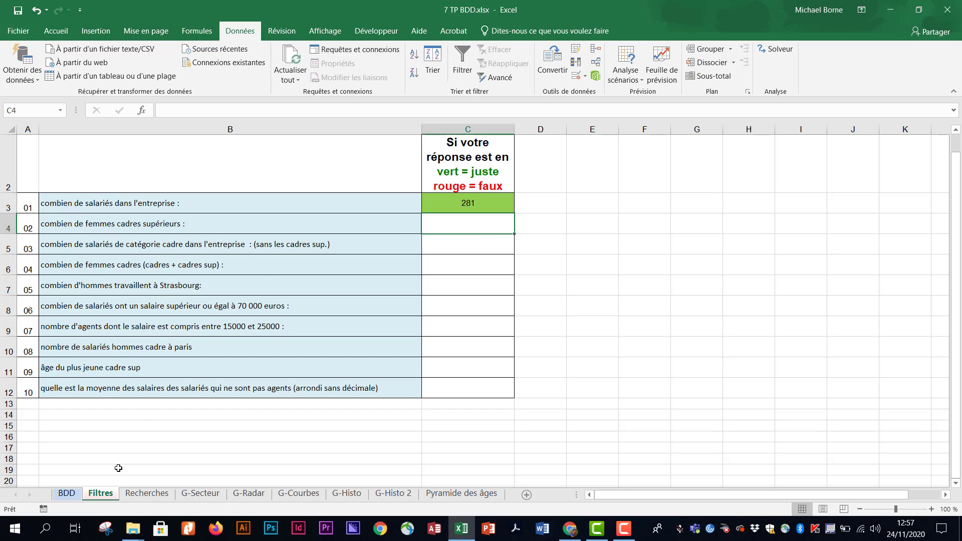
# Filter the BDD sheet's SEXE column to show only femme
pyautogui.click(68, 493)
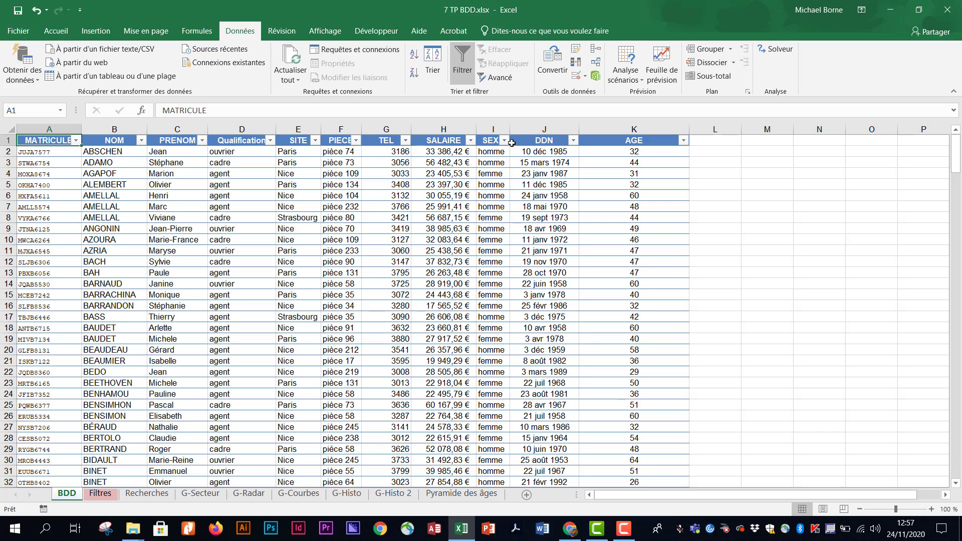
pyautogui.click(504, 140)
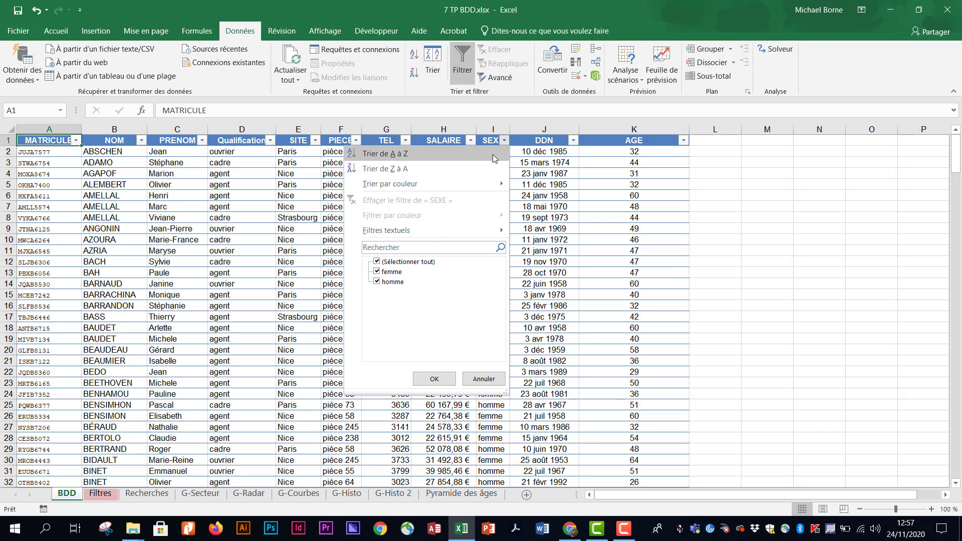
pyautogui.click(409, 262)
pyautogui.click(385, 272)
pyautogui.click(436, 377)
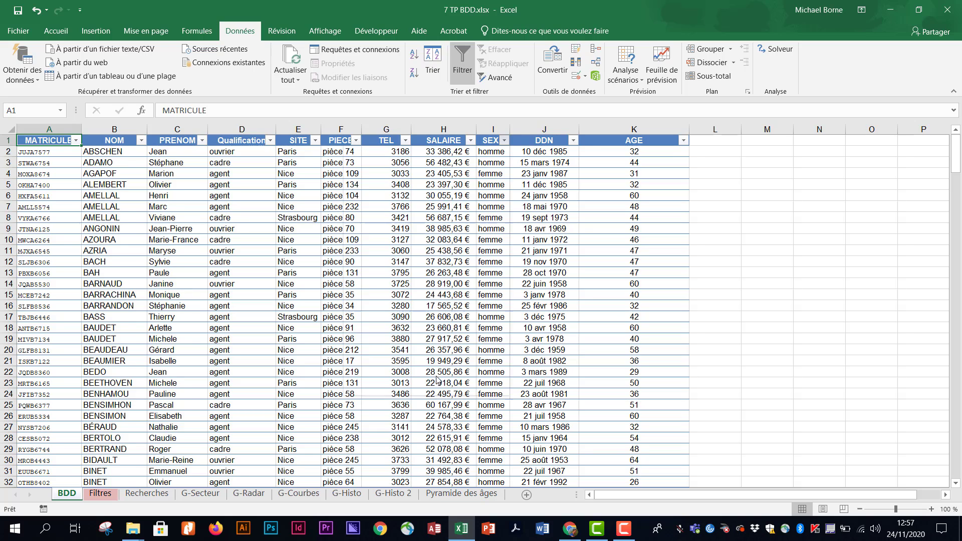
# Also filter the Qualification column to show only cadre-sup
pyautogui.click(270, 140)
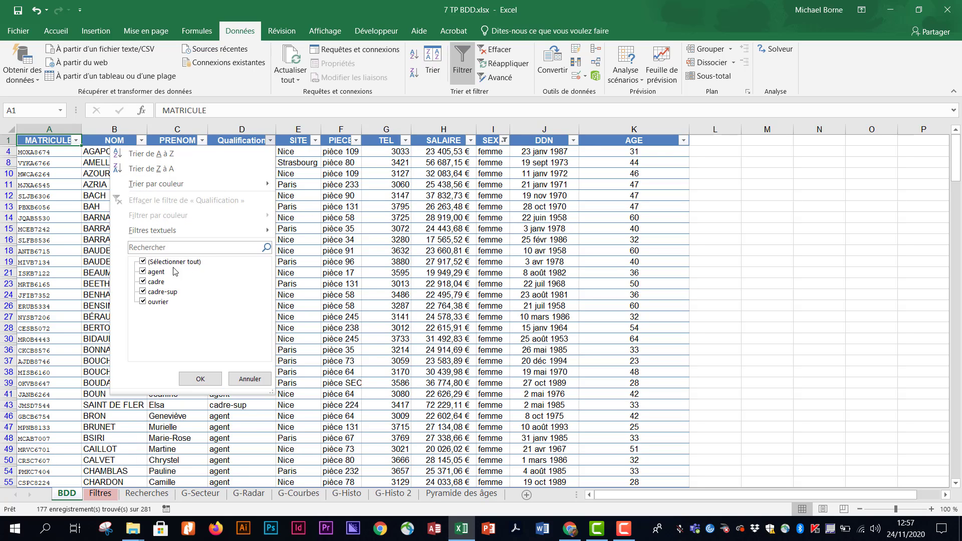
pyautogui.click(144, 262)
pyautogui.click(143, 292)
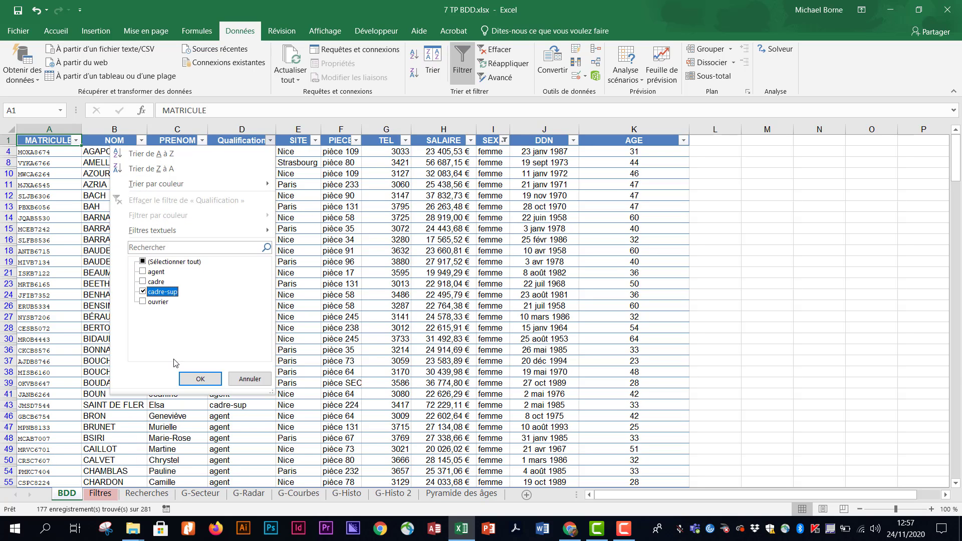
pyautogui.click(195, 379)
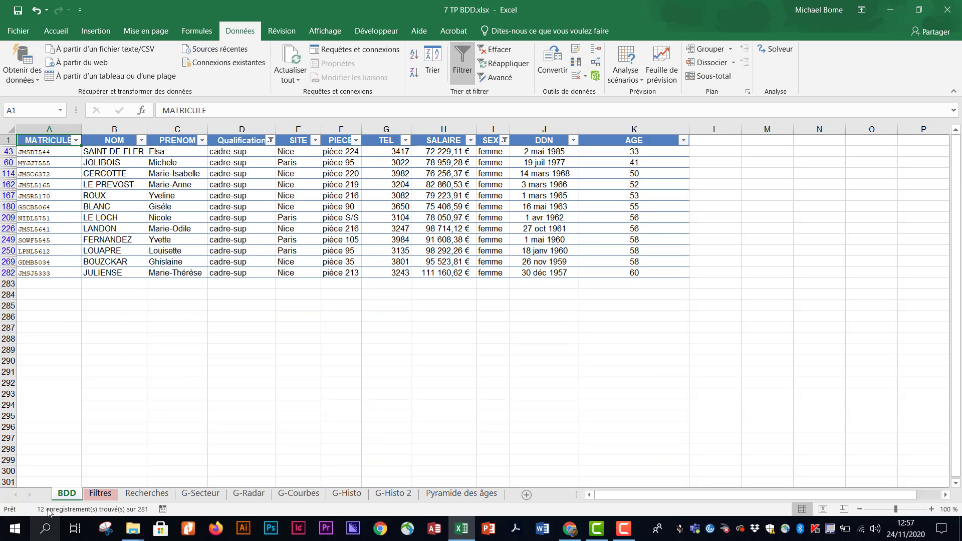
# Enter 12 in C4 of the Filtres sheet as the answer to question 02, the number of female senior executives
pyautogui.click(100, 493)
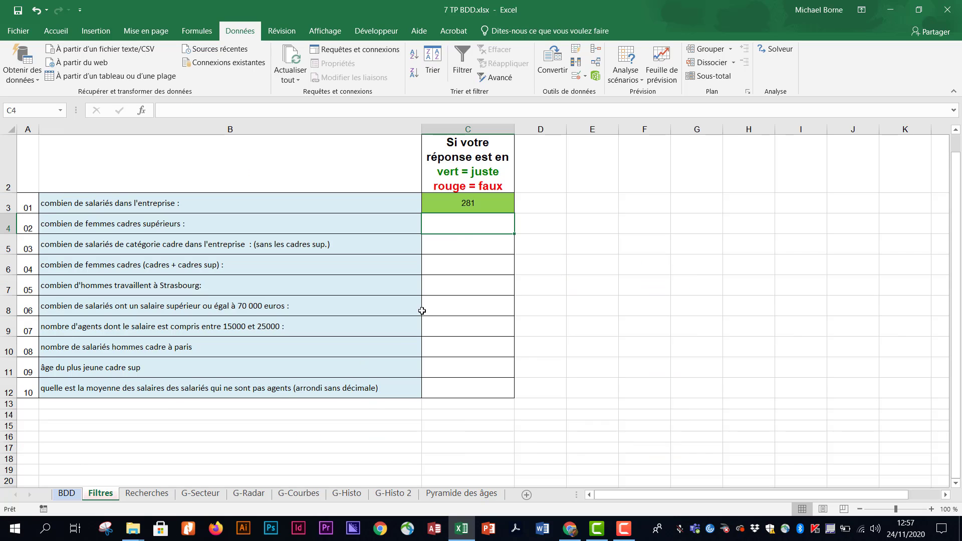
pyautogui.write('12')
pyautogui.press('Return')
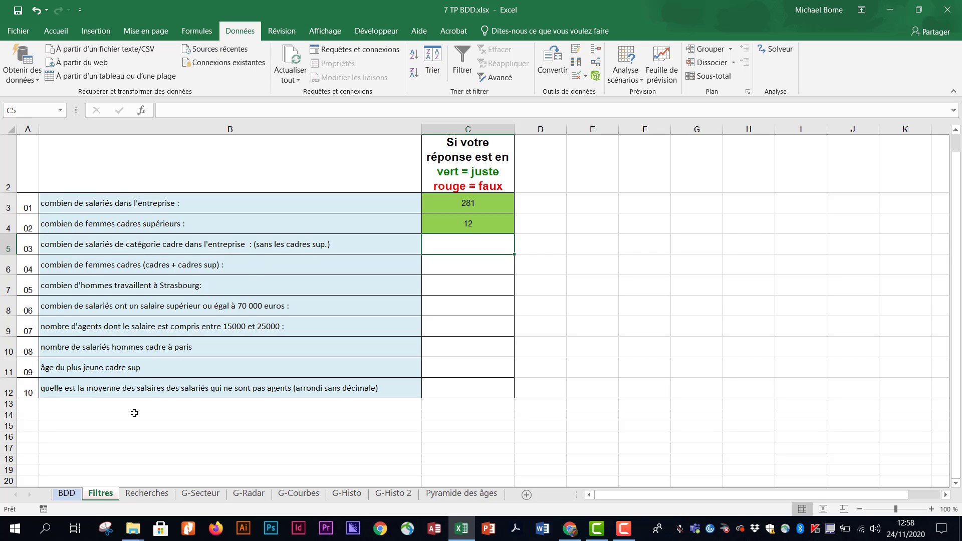
# Clear the existing filters on the BDD sheet and filter the Qualification column to show only cadre
pyautogui.click(67, 494)
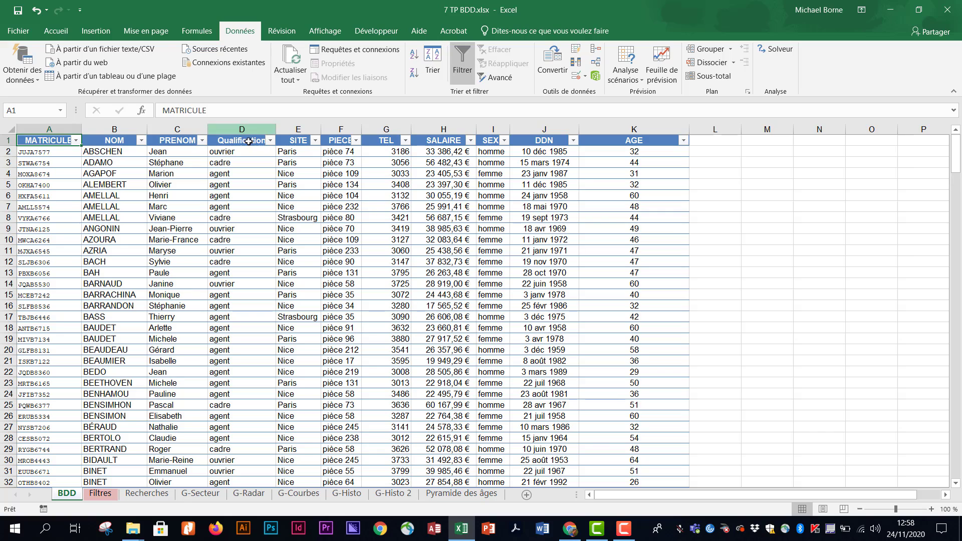
pyautogui.click(270, 140)
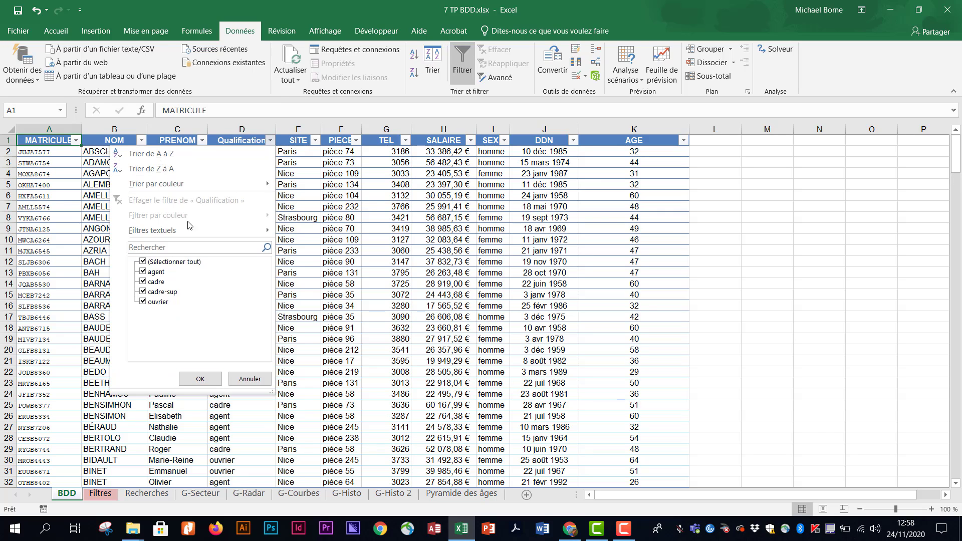
pyautogui.click(152, 263)
pyautogui.click(150, 284)
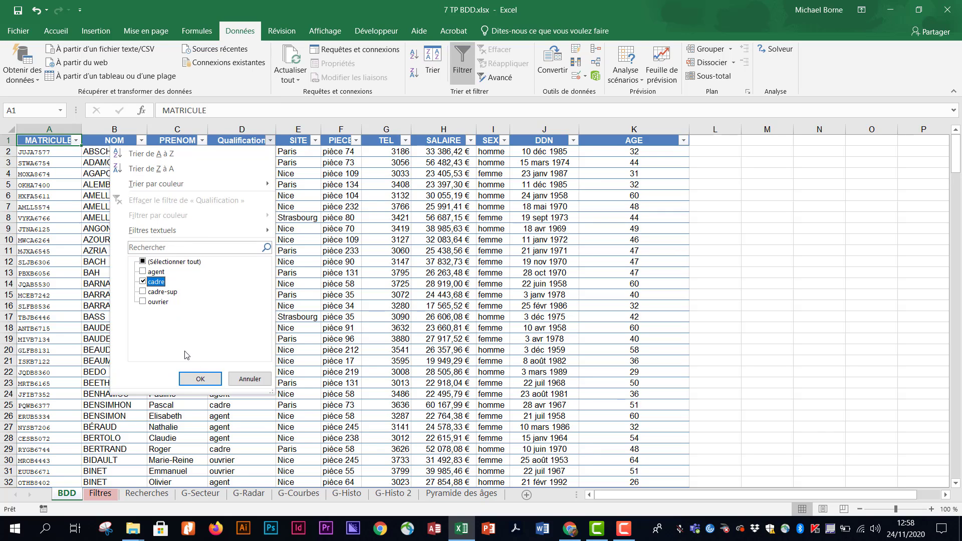
pyautogui.click(200, 379)
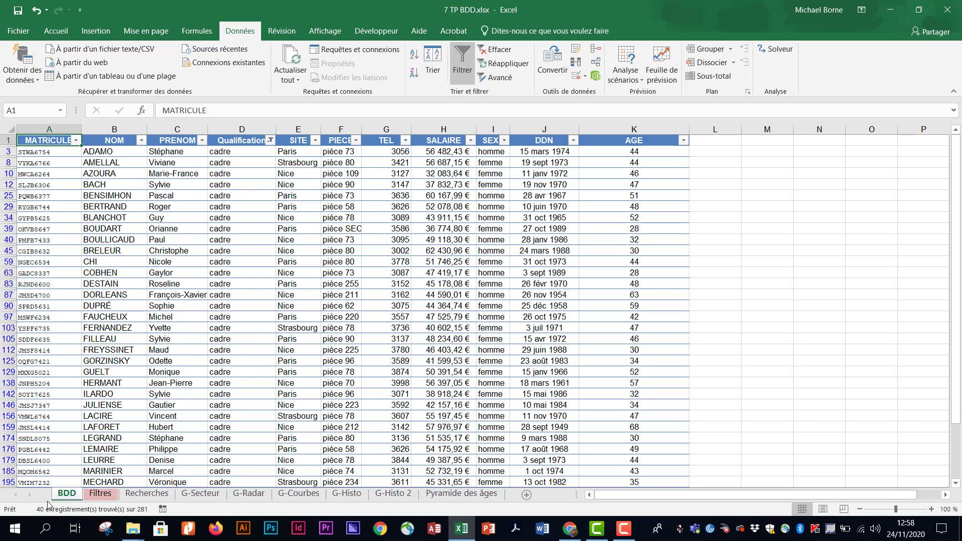
# Enter 40 in C5 of the Filtres sheet as the answer to question 03, the number of cadre employees
pyautogui.click(106, 497)
pyautogui.write('4')
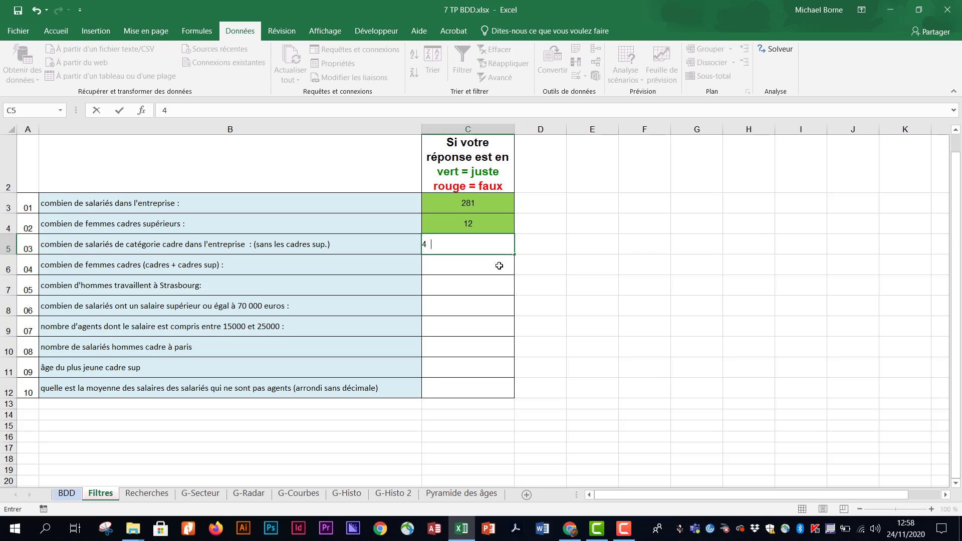
pyautogui.write('0')
pyautogui.press('Return')
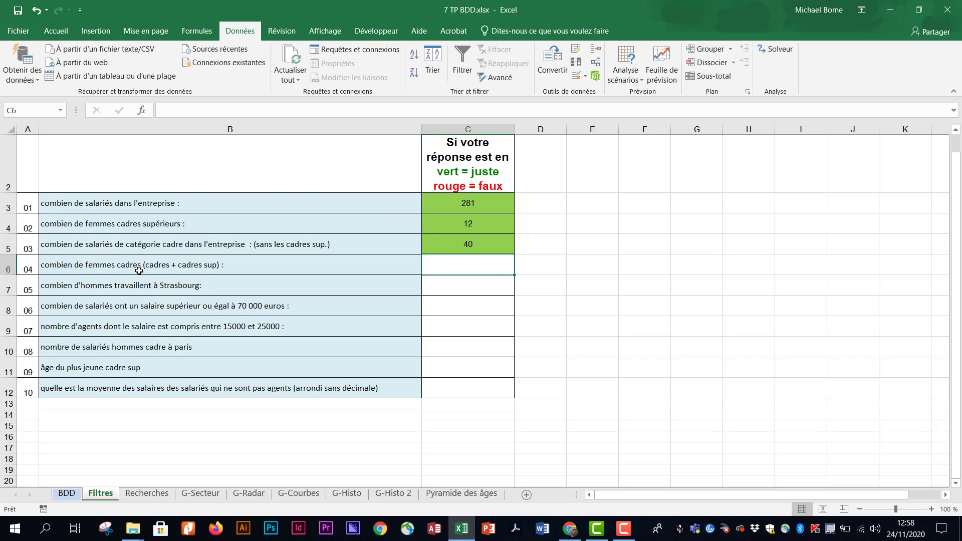
# Clear the Qualification filter on the BDD sheet and filter the SEXE column to show only femme
pyautogui.click(70, 495)
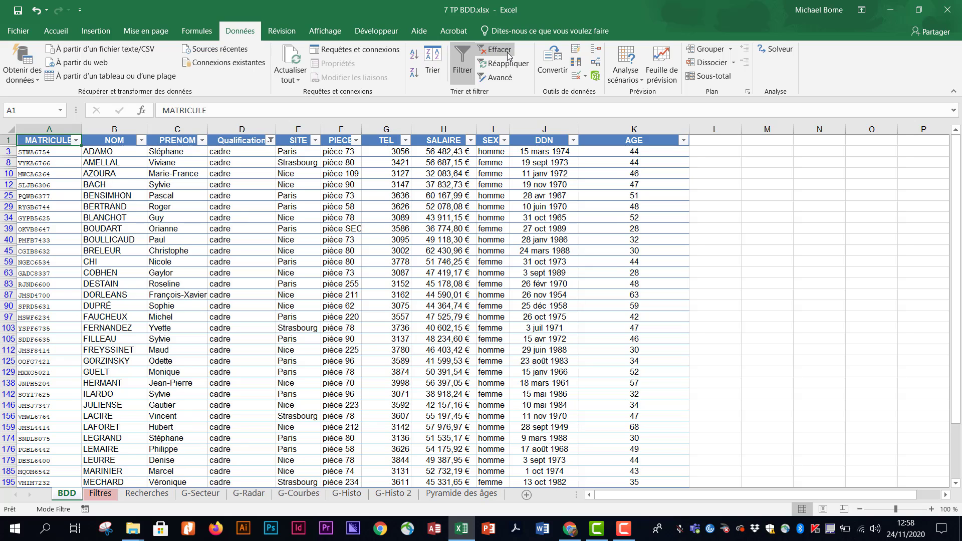
pyautogui.click(511, 54)
pyautogui.click(506, 142)
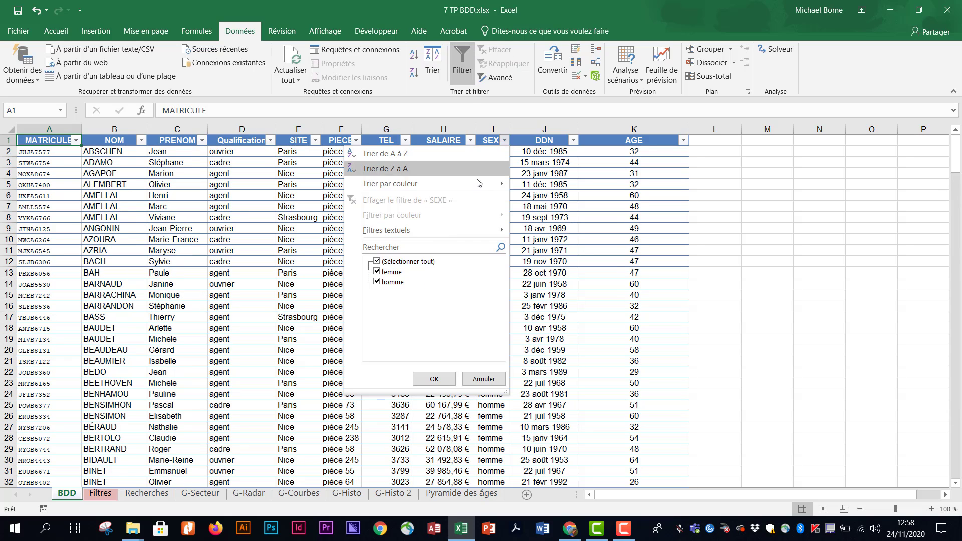
pyautogui.click(404, 262)
pyautogui.click(392, 272)
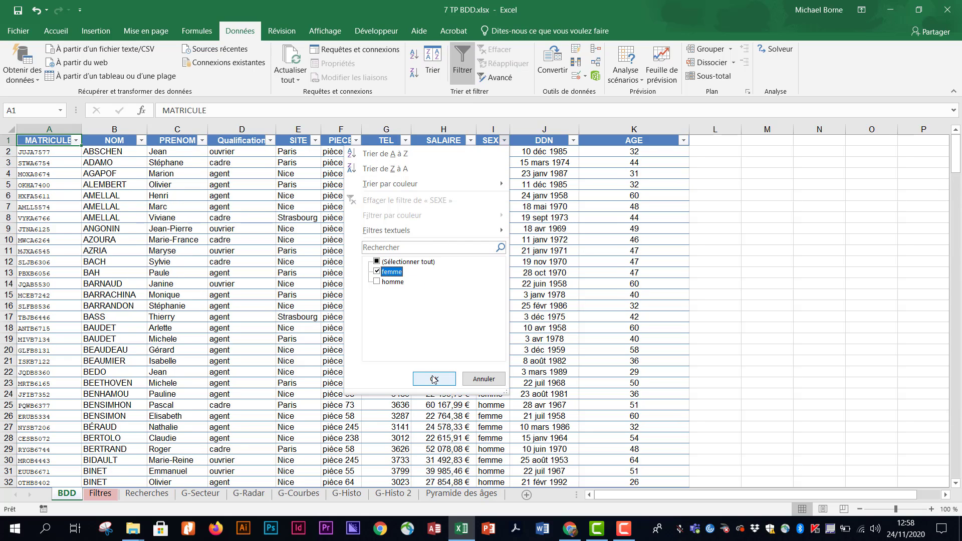
pyautogui.click(434, 378)
# Filter the Qualification column to show both cadre and cadre-sup among the women
pyautogui.click(270, 140)
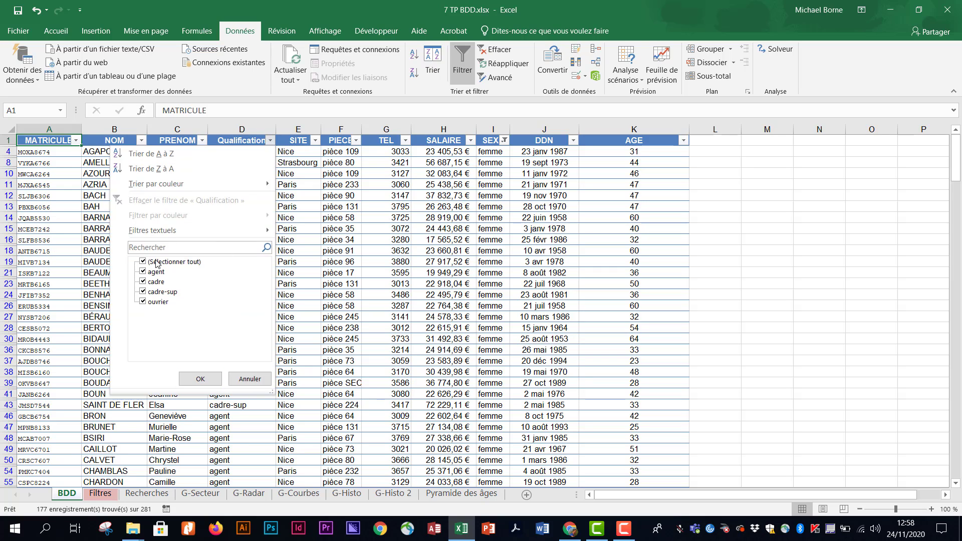
pyautogui.click(156, 263)
pyautogui.click(143, 282)
pyautogui.click(144, 295)
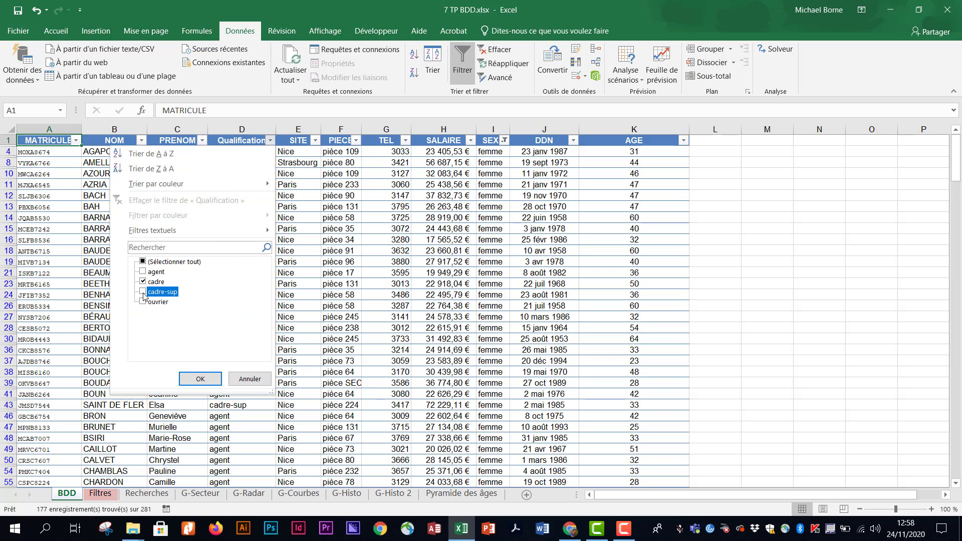
pyautogui.click(194, 379)
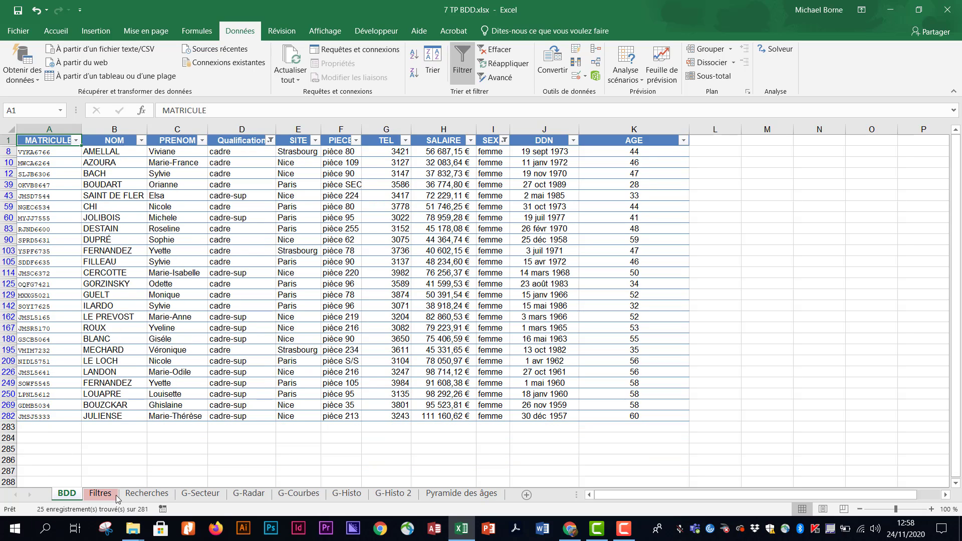
# Enter 25 in C6 of the Filtres sheet as the answer to question 04, women in cadre and cadre-sup positions
pyautogui.click(101, 494)
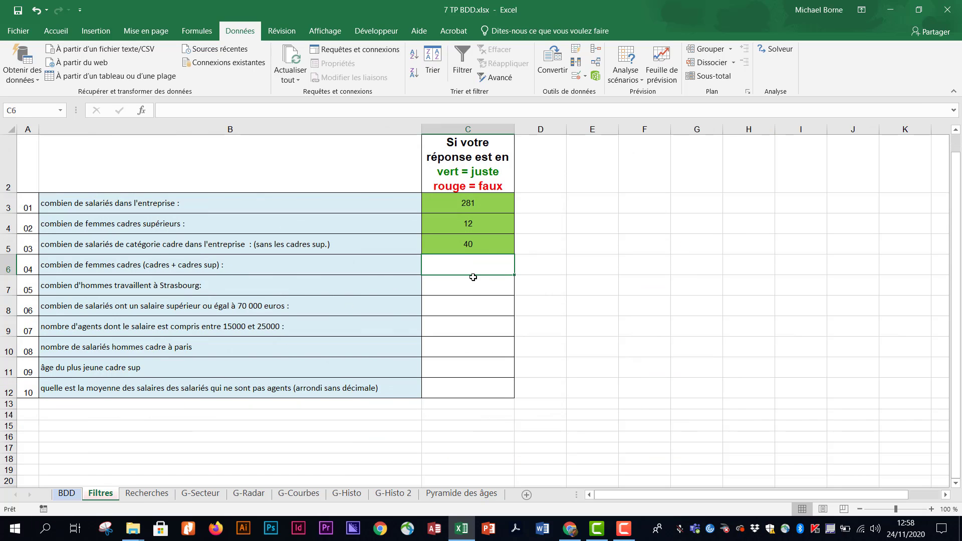
pyautogui.write('25')
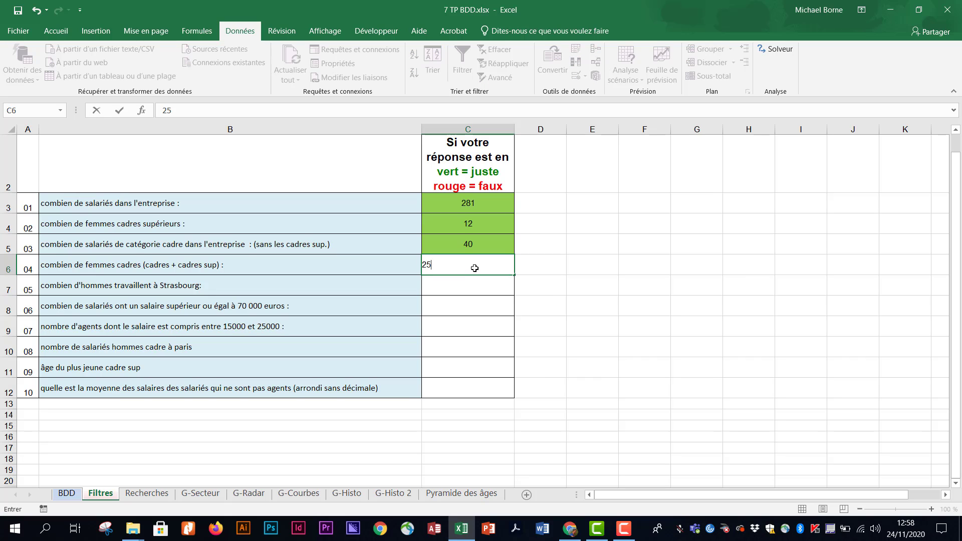
pyautogui.press('Return')
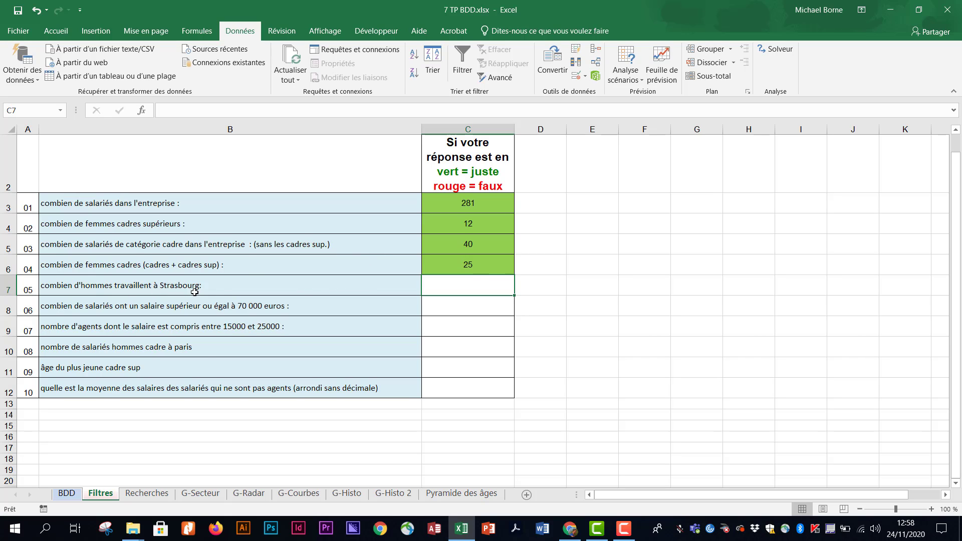
# Clear the existing filters on the BDD sheet and filter the SEXE column to show only homme
pyautogui.click(74, 494)
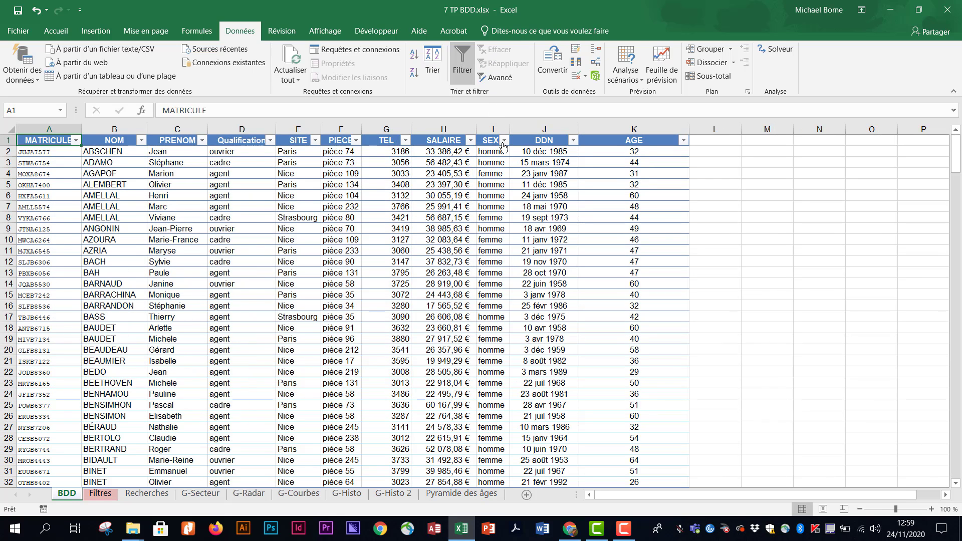
pyautogui.click(505, 140)
pyautogui.click(399, 262)
pyautogui.click(392, 284)
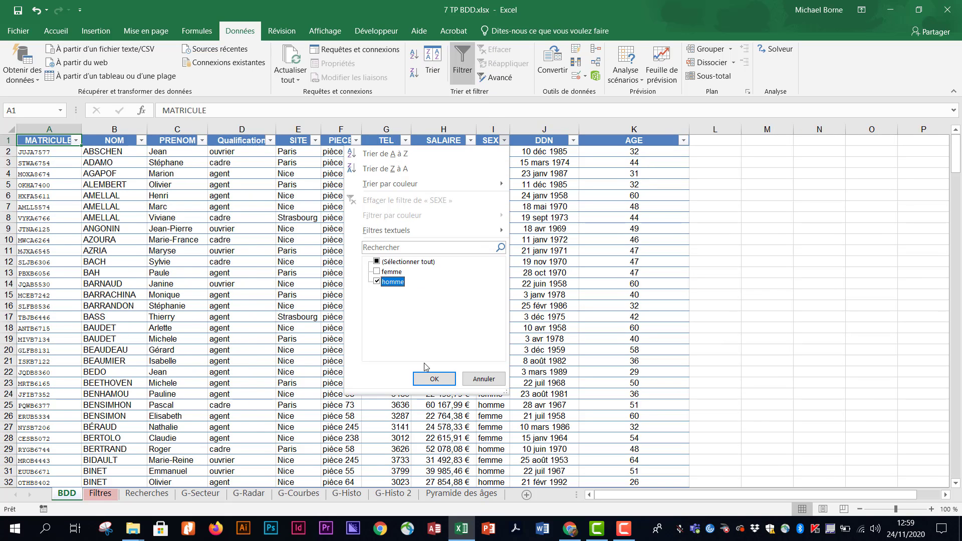
pyautogui.click(431, 379)
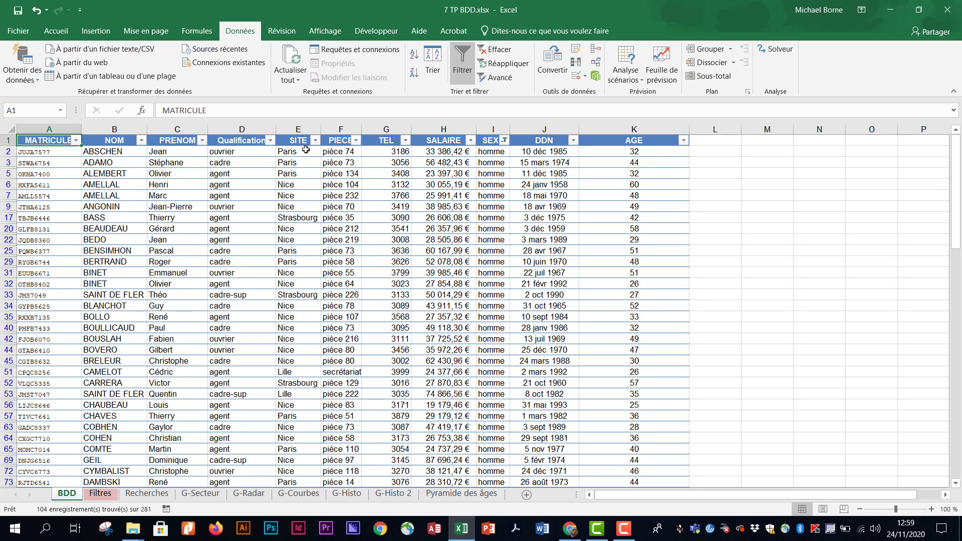
# Filter the SITE column to show only Strasbourg among the men
pyautogui.click(315, 141)
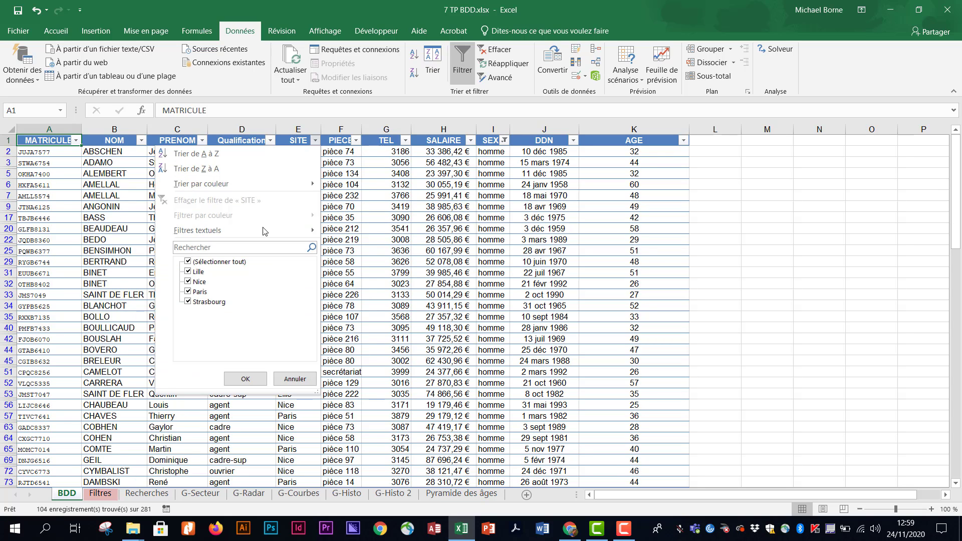
pyautogui.click(206, 262)
pyautogui.click(189, 303)
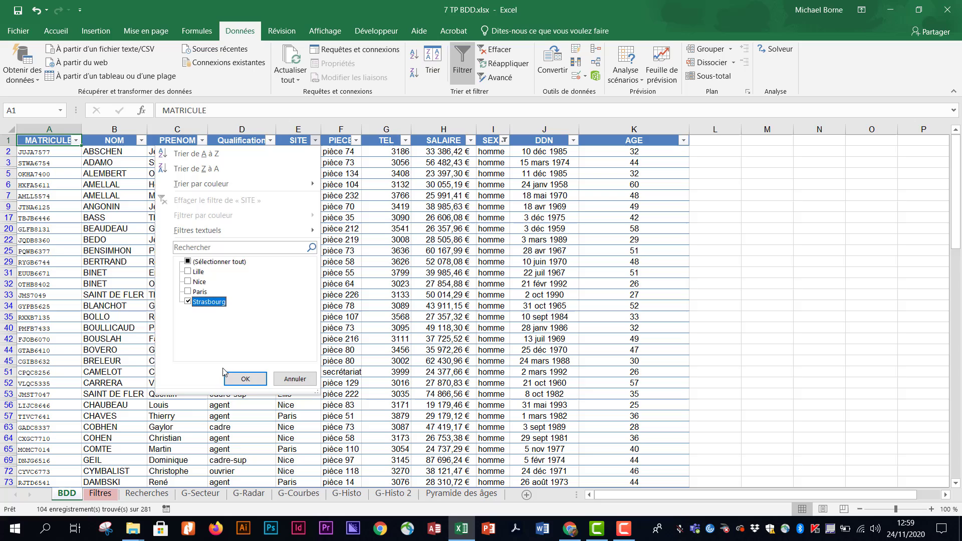
pyautogui.click(249, 379)
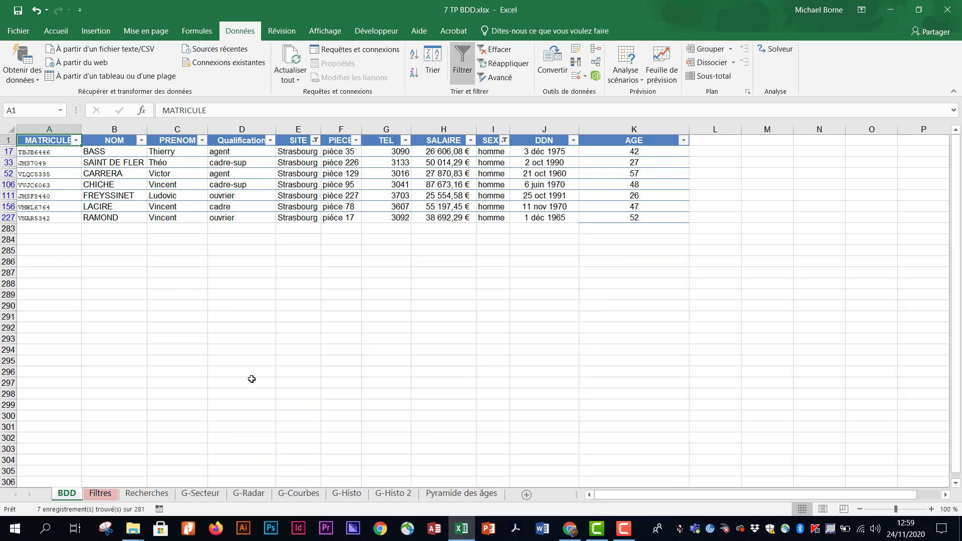
# Enter 7 in C7 of the Filtres sheet as the answer to question 05, the number of men working in Strasbourg
pyautogui.click(97, 496)
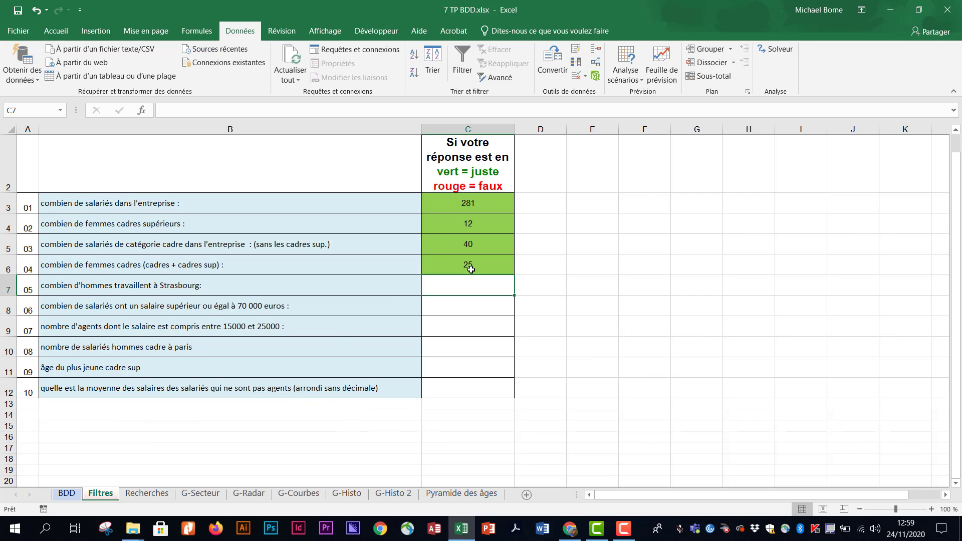
pyautogui.write('7')
pyautogui.press('Return')
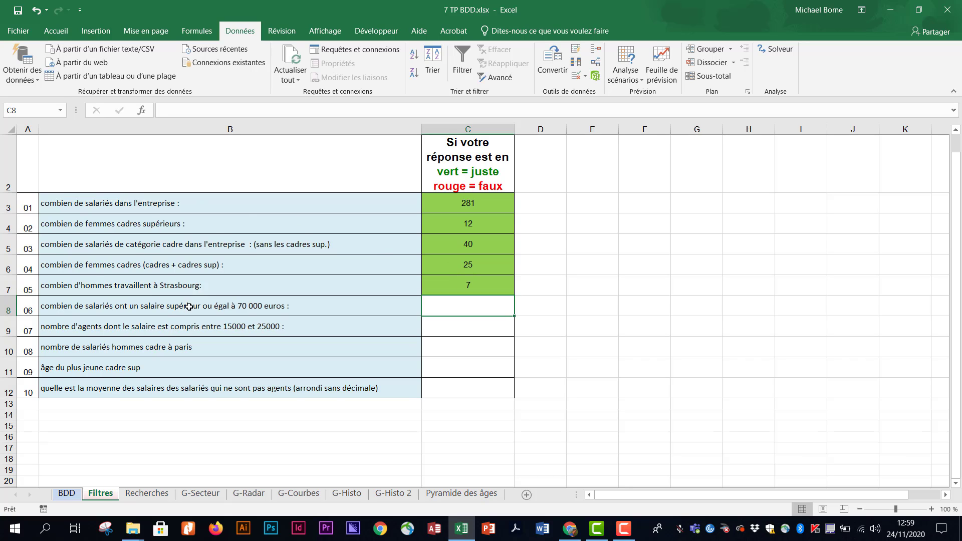
# Clear the existing filters on the BDD sheet and filter the SALAIRE column to values greater than or equal to 70000
pyautogui.click(70, 494)
pyautogui.click(501, 51)
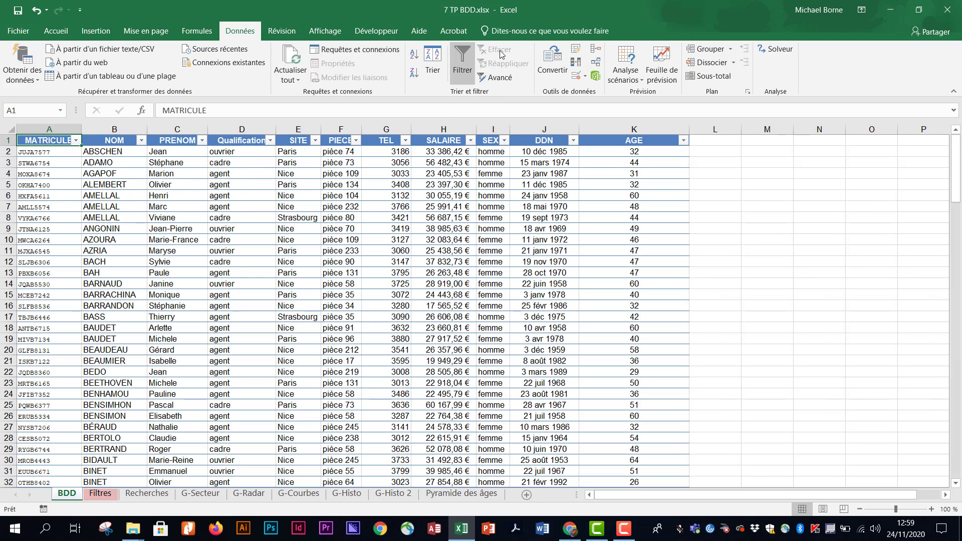
pyautogui.click(471, 142)
pyautogui.moveTo(434, 230)
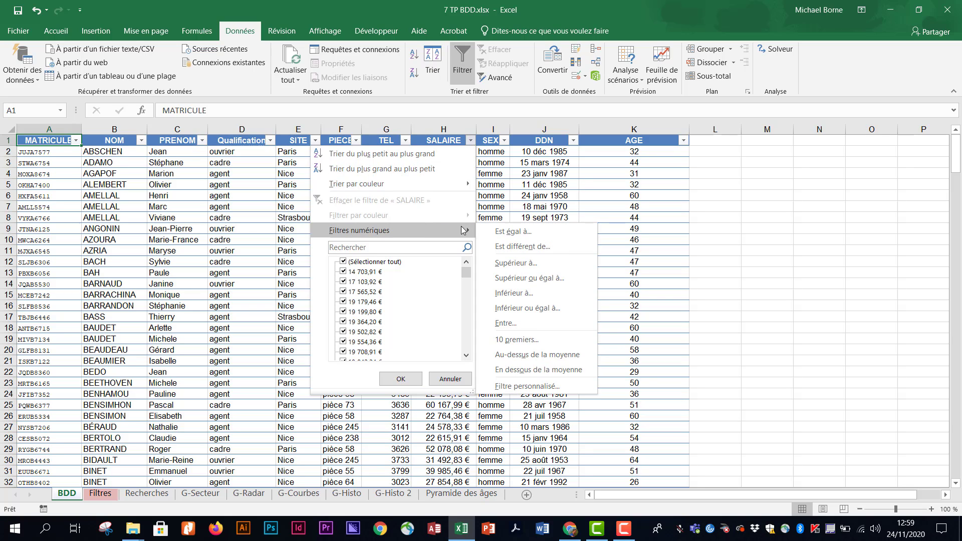
pyautogui.click(521, 279)
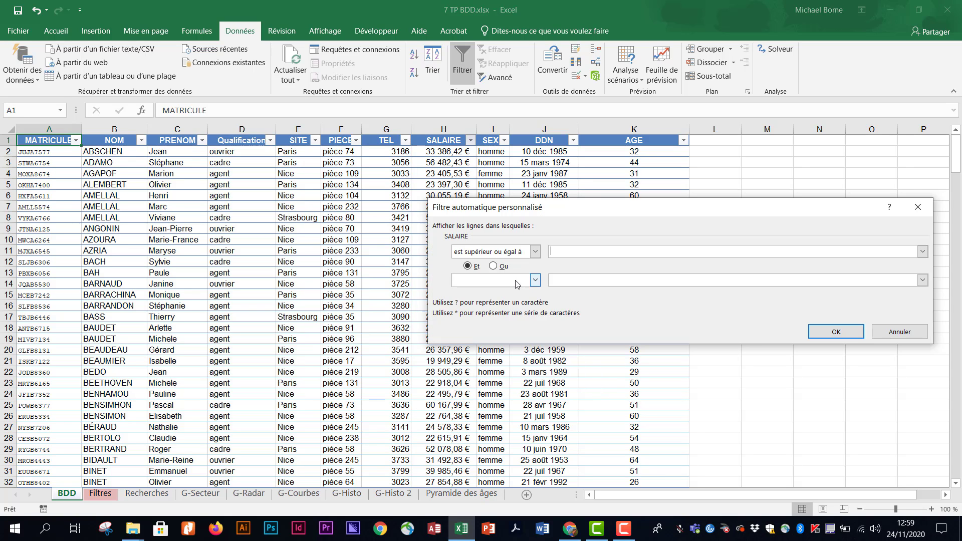
pyautogui.write('70000')
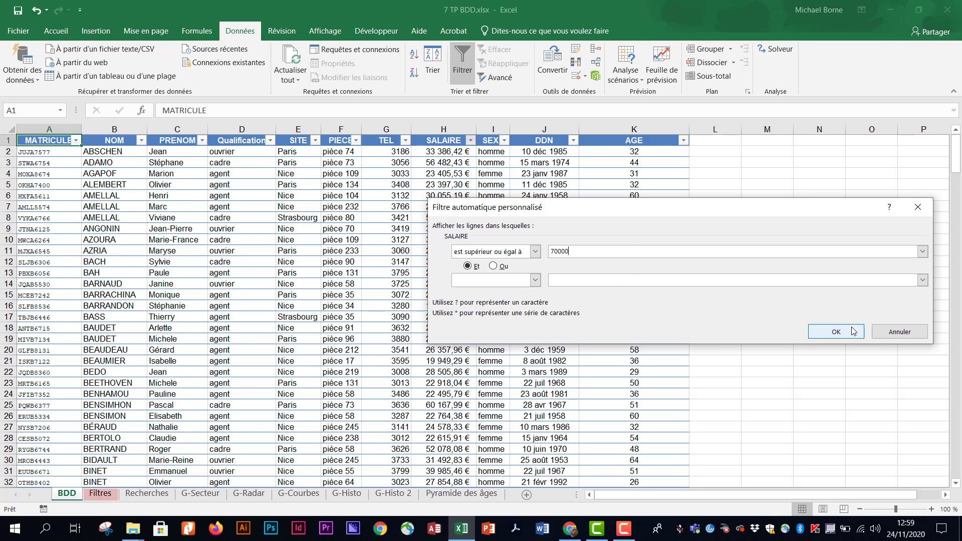
pyautogui.click(852, 332)
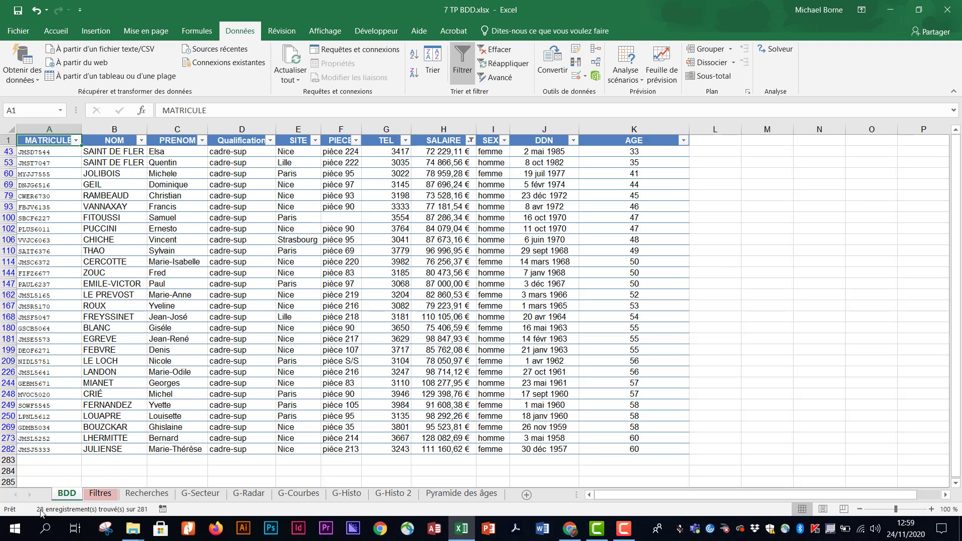
# Enter 28 in C8 of the Filtres sheet as the answer to question 06, salaries of at least 70 000 euros
pyautogui.click(101, 494)
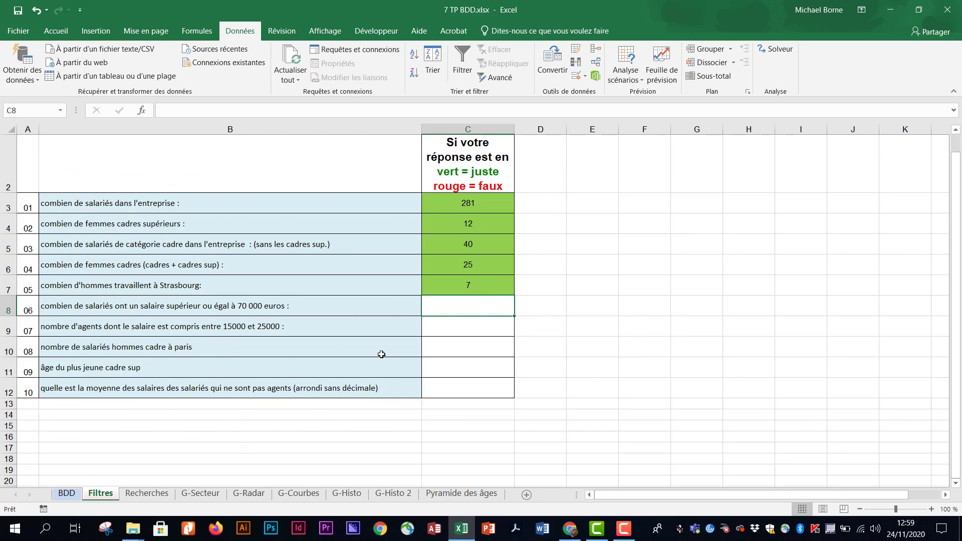
pyautogui.write('28')
pyautogui.press('Return')
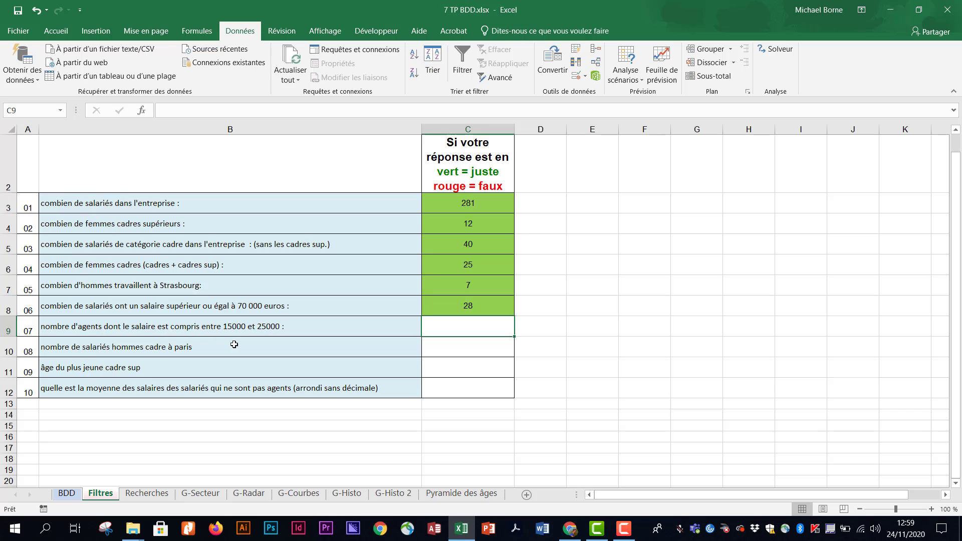
# Clear the existing filters on the BDD sheet and filter the Qualification column to show only agent
pyautogui.click(77, 495)
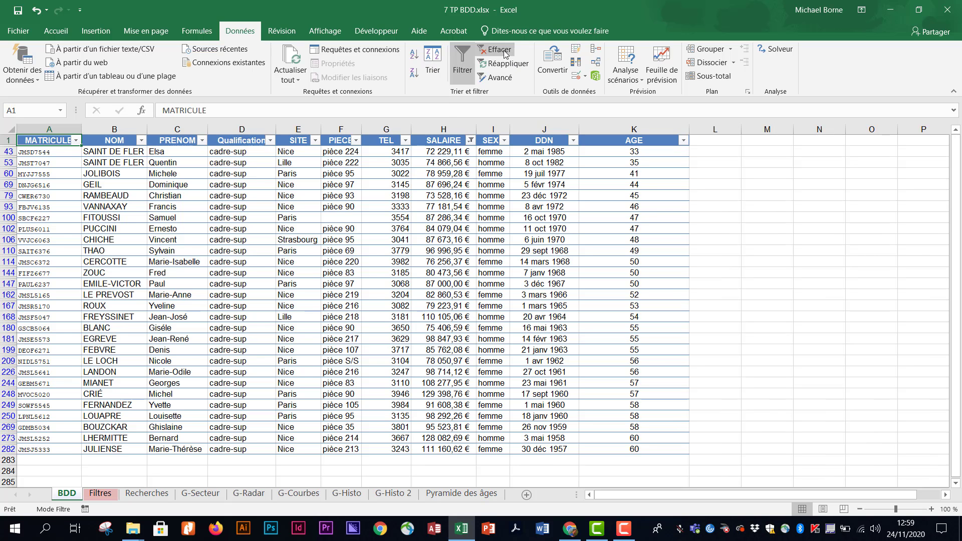
pyautogui.click(270, 141)
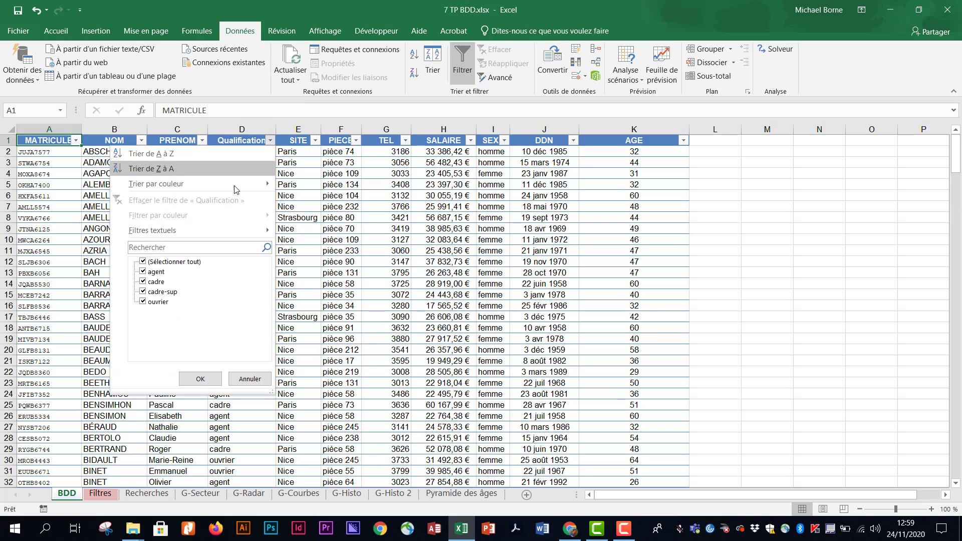
pyautogui.click(163, 262)
pyautogui.click(150, 272)
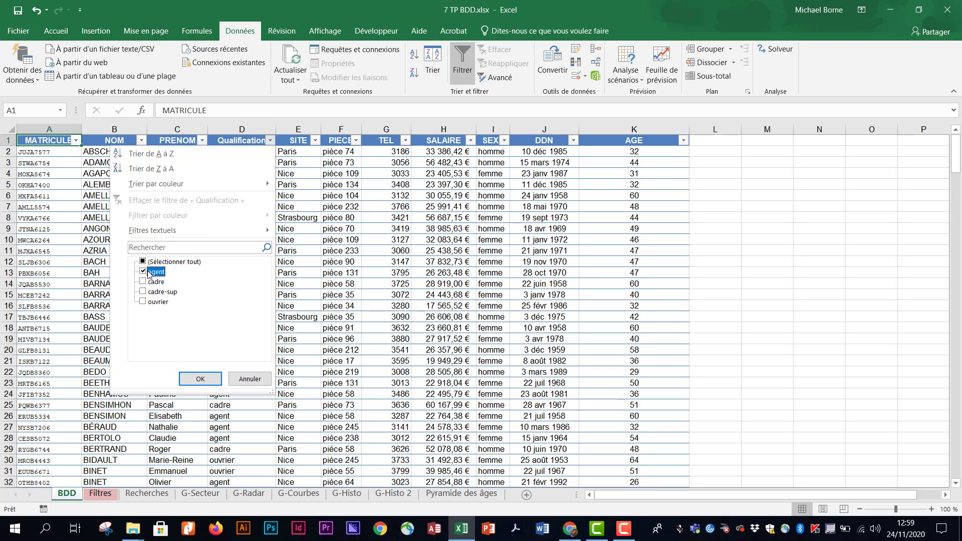
pyautogui.click(200, 379)
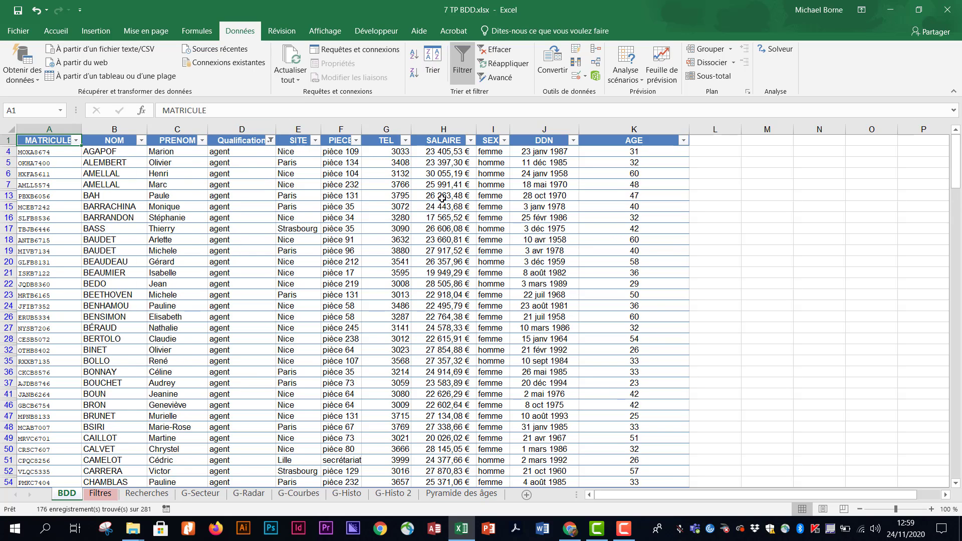
# Filter the SALAIRE column of the agents to values between 15000 and 25000
pyautogui.click(470, 141)
pyautogui.moveTo(420, 230)
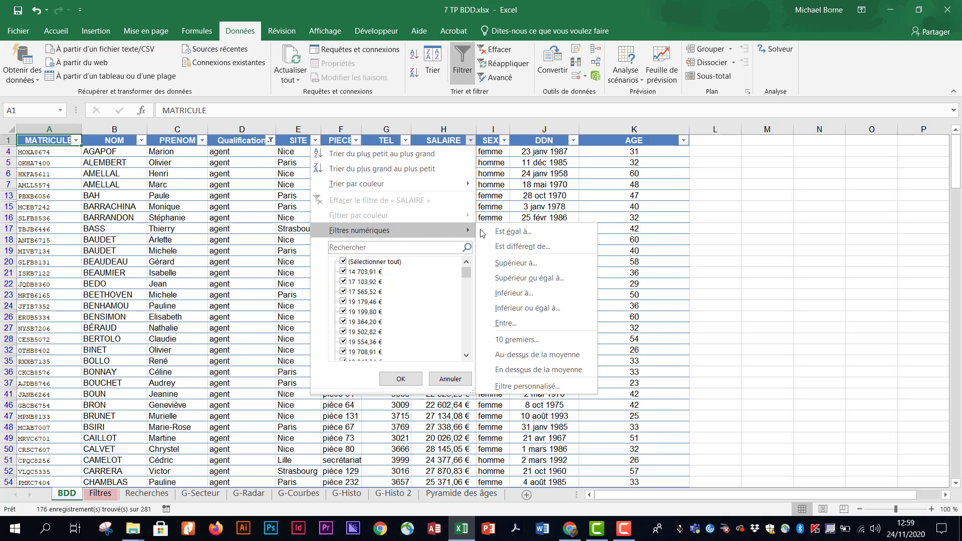
pyautogui.click(518, 324)
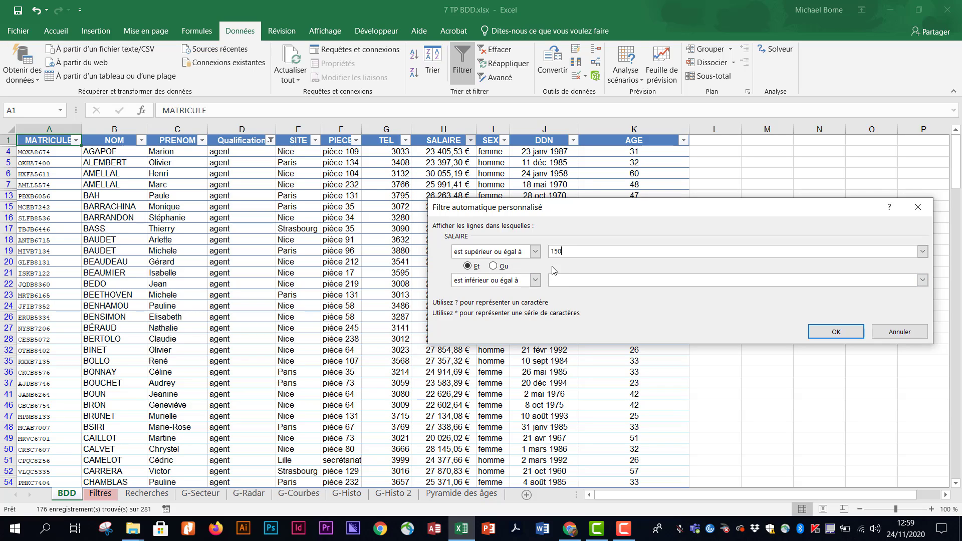
pyautogui.click(571, 279)
pyautogui.click(836, 332)
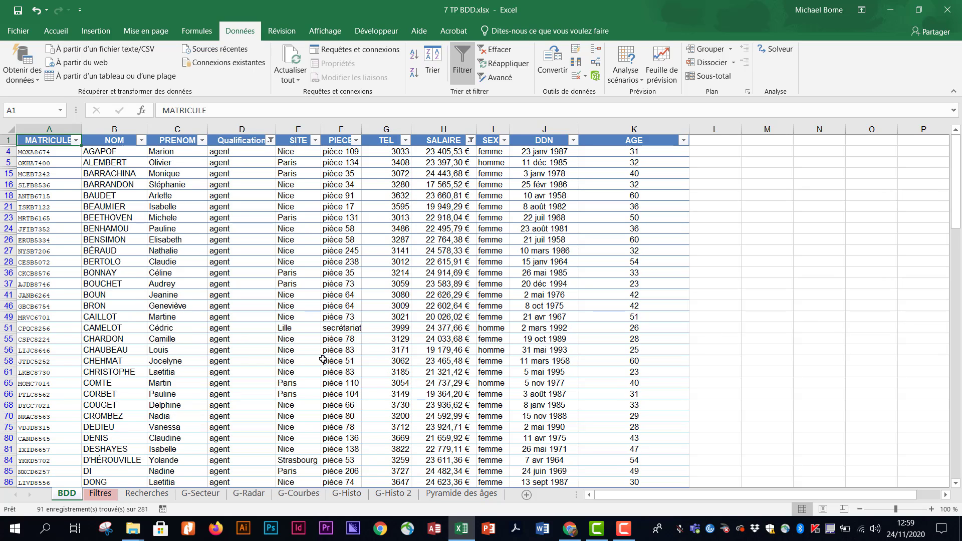
# Enter 91 in C9 of the Filtres sheet as the answer to question 07, agents earning between 15000 and 25000
pyautogui.click(100, 493)
pyautogui.write('91')
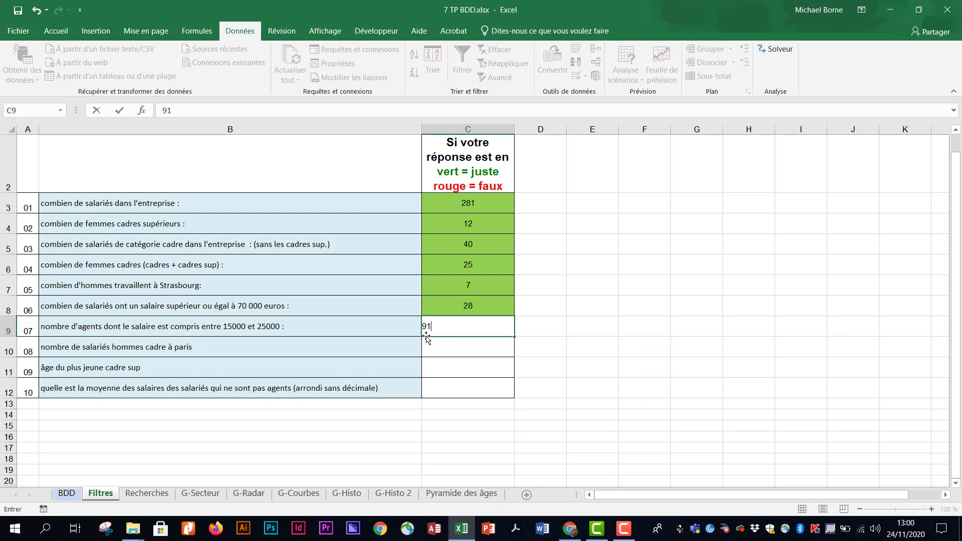
pyautogui.press('Return')
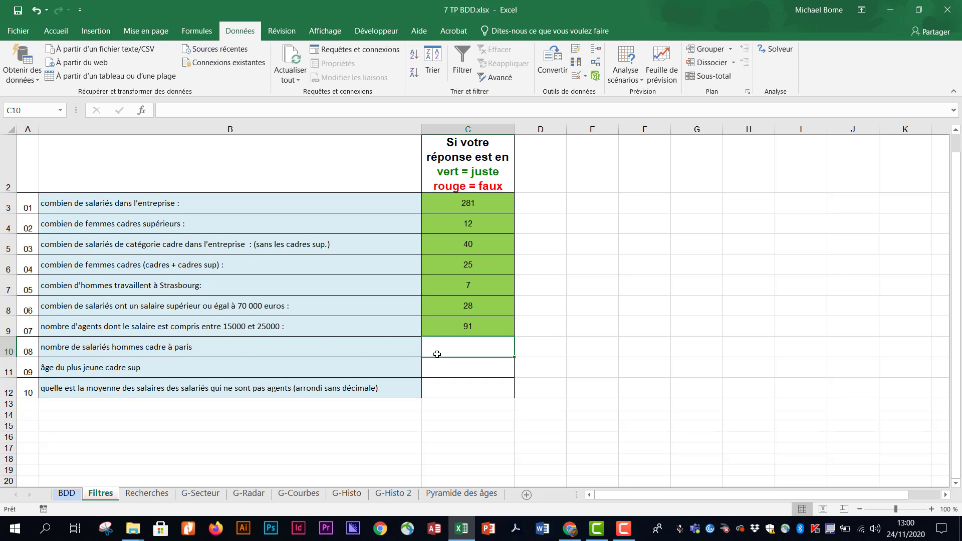
# Clear the salary and qualification filters on the BDD sheet and filter the SEXE column to show only homme
pyautogui.click(67, 494)
pyautogui.click(508, 50)
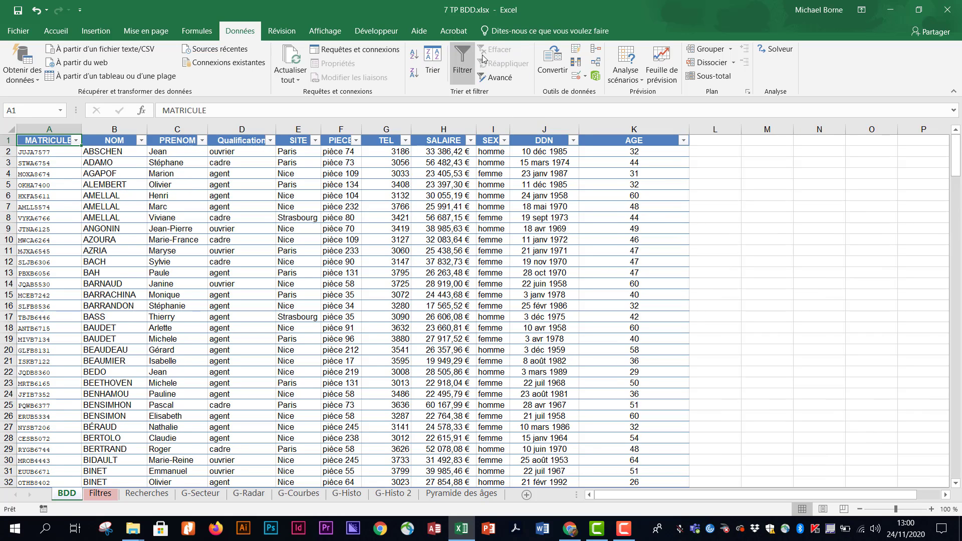
pyautogui.click(504, 140)
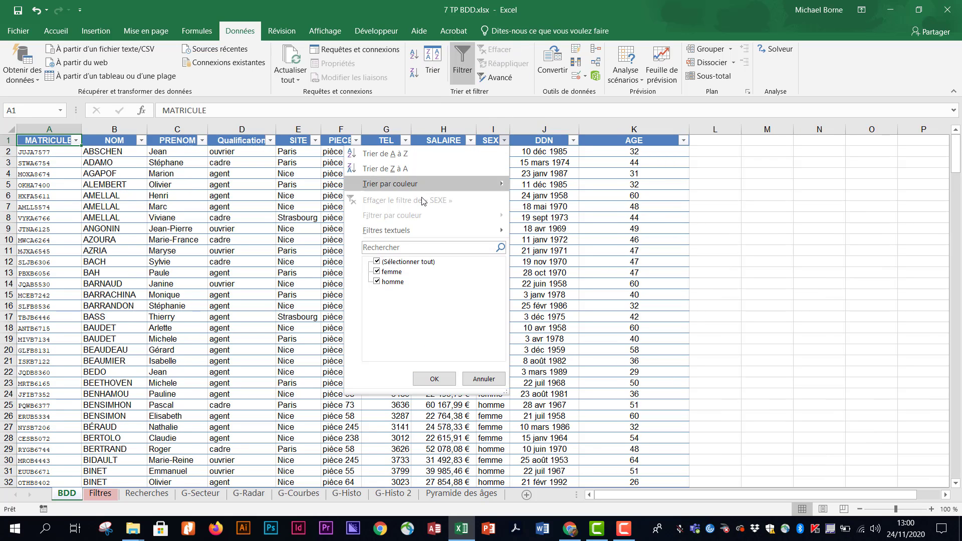
pyautogui.click(398, 262)
pyautogui.click(393, 282)
pyautogui.click(434, 379)
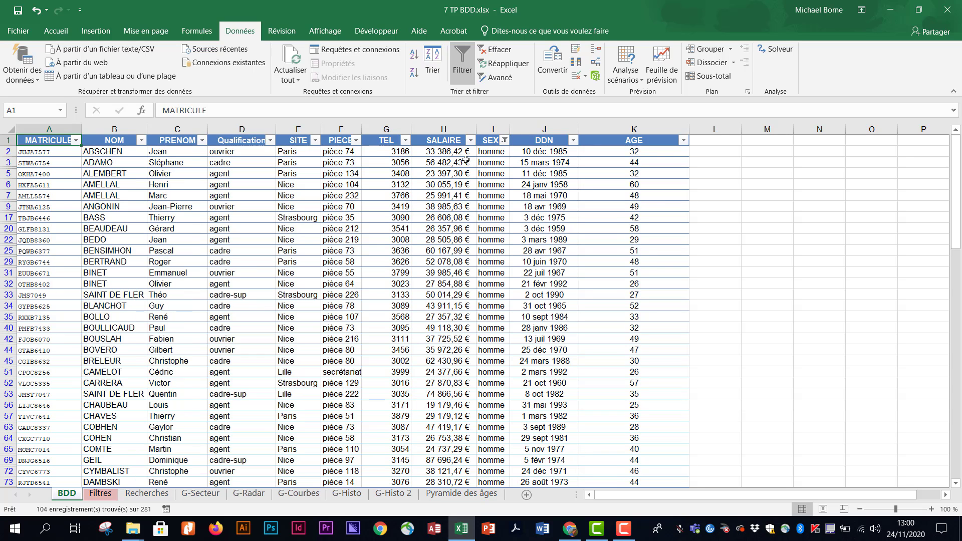
# Filter the SITE column to show only Paris among the men
pyautogui.click(316, 141)
pyautogui.click(188, 262)
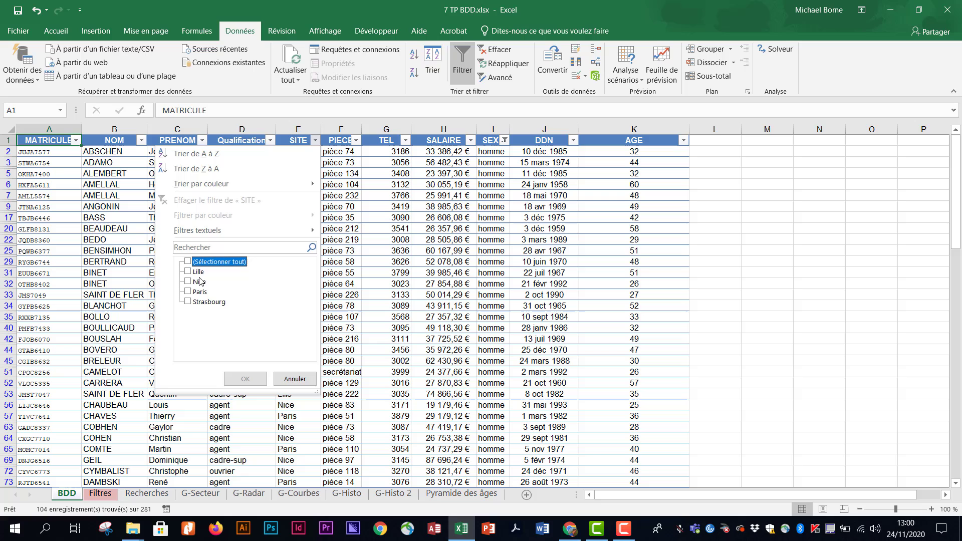
pyautogui.click(188, 292)
pyautogui.click(245, 379)
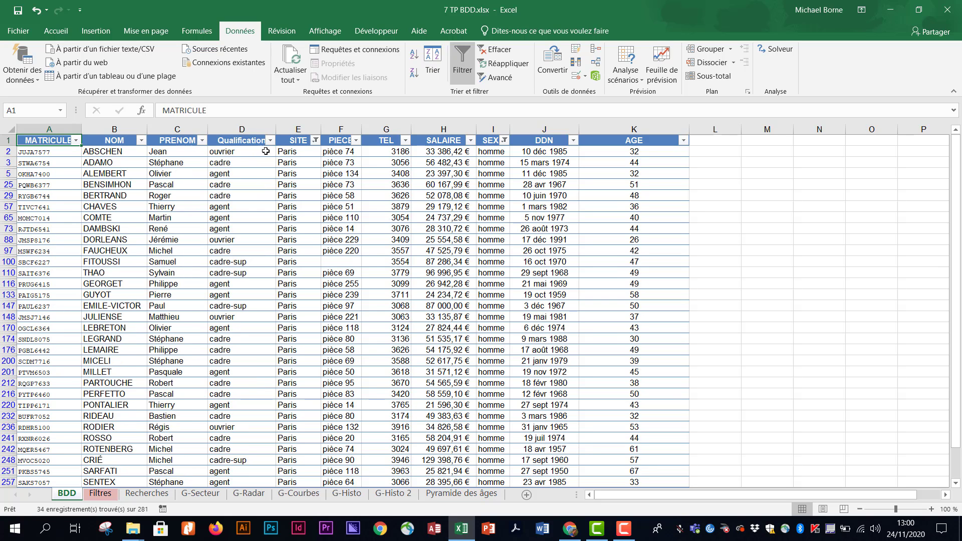
# Filter the Qualification column to show only cadre among the men in Paris
pyautogui.click(270, 140)
pyautogui.click(163, 262)
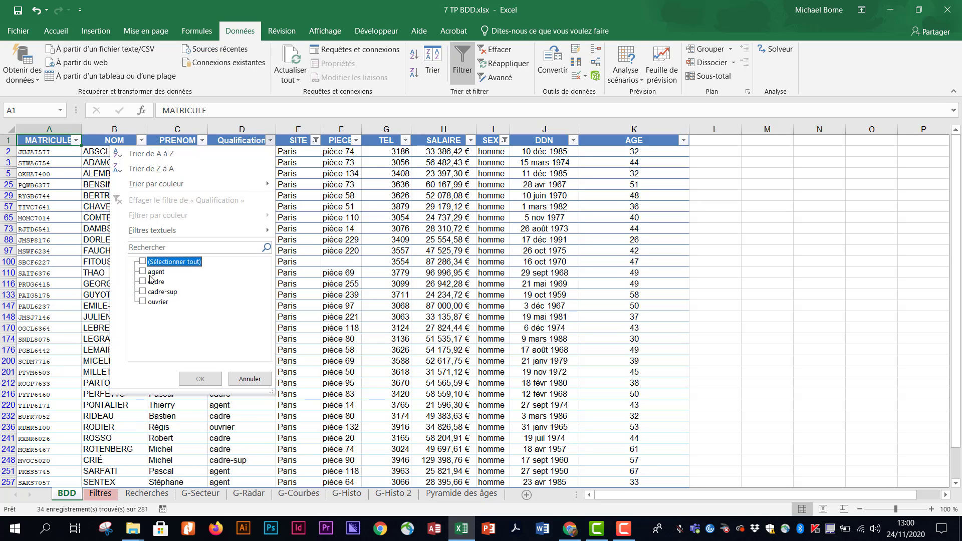
pyautogui.click(143, 282)
pyautogui.click(201, 380)
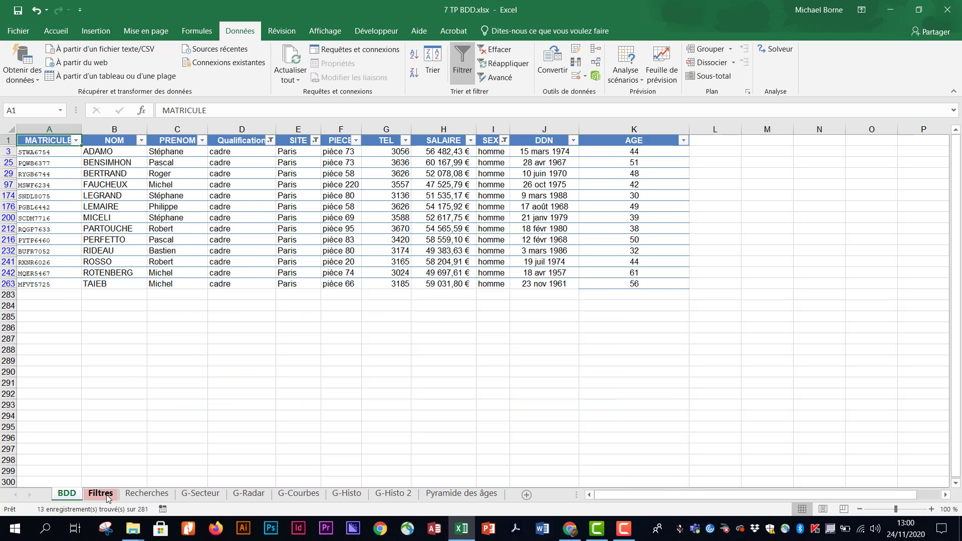
# Enter 13 in C10 of the Filtres sheet as the answer to question 08, male cadre employees in Paris
pyautogui.click(100, 494)
pyautogui.write('13')
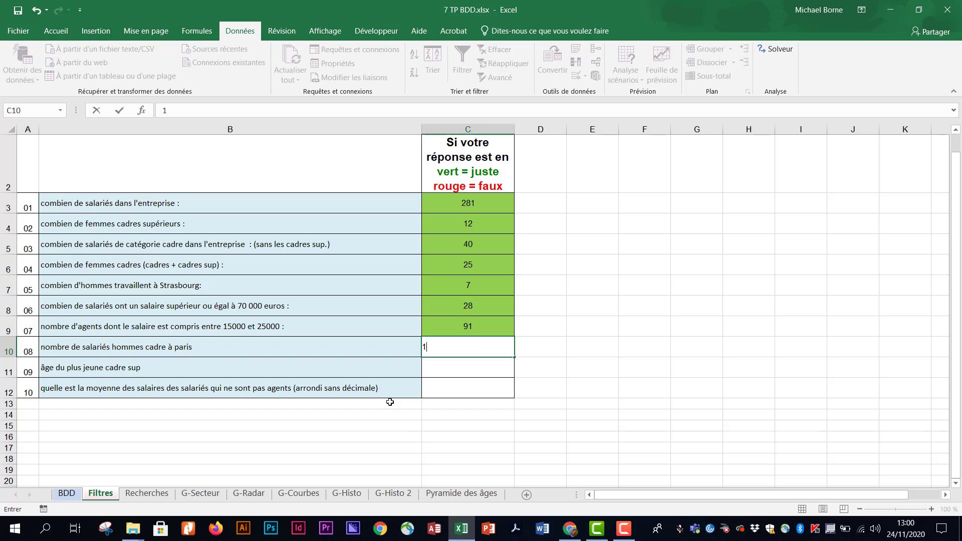
pyautogui.press('Return')
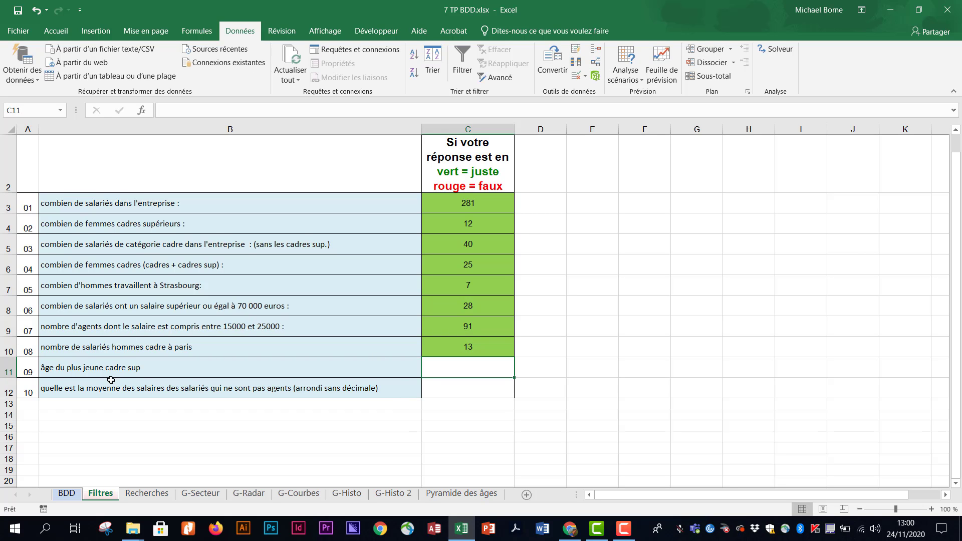
# Clear the existing filters on the BDD sheet and filter the Qualification column to show only cadre-sup
pyautogui.click(66, 494)
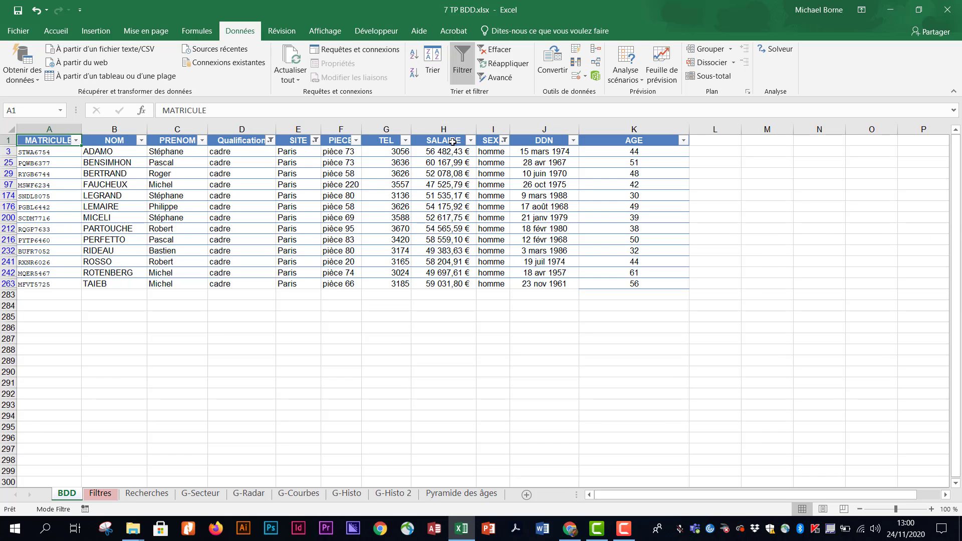
pyautogui.click(508, 49)
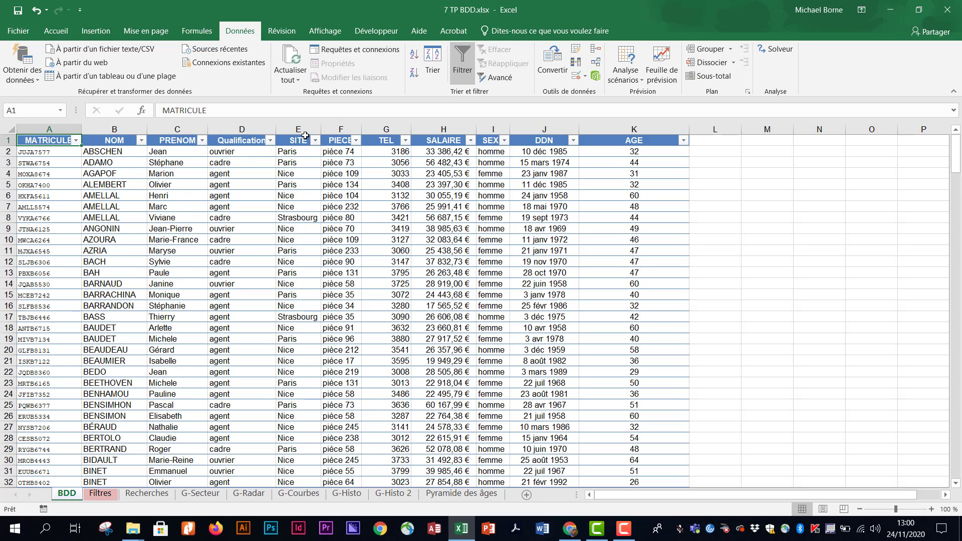
pyautogui.click(270, 141)
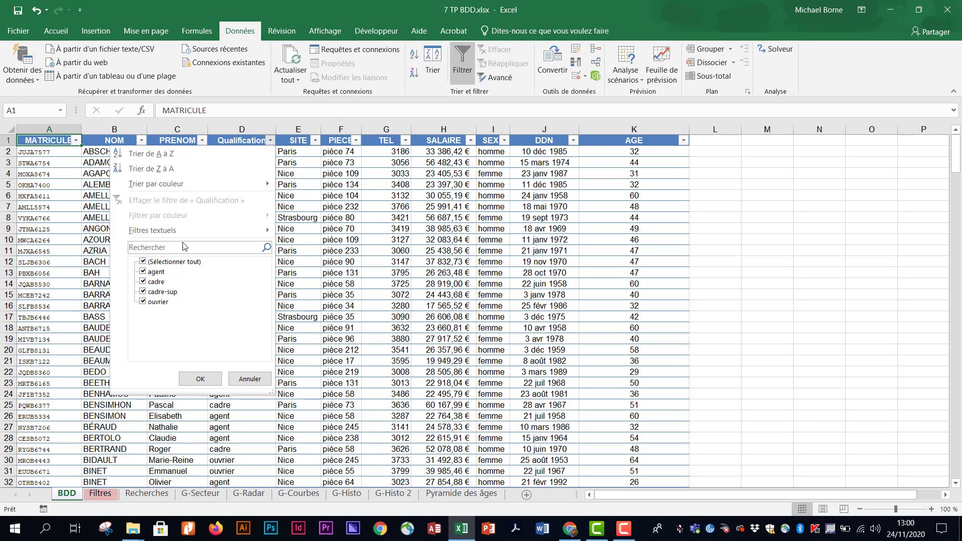
pyautogui.click(159, 262)
pyautogui.click(160, 292)
pyautogui.click(201, 379)
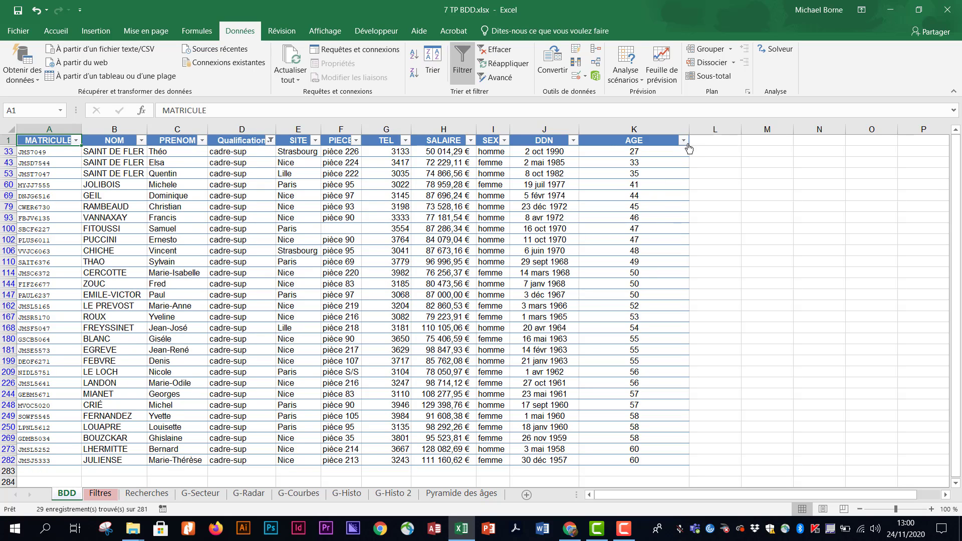
# Sort the filtered cadre-sup employees by the AGE column from largest to smallest
pyautogui.click(683, 141)
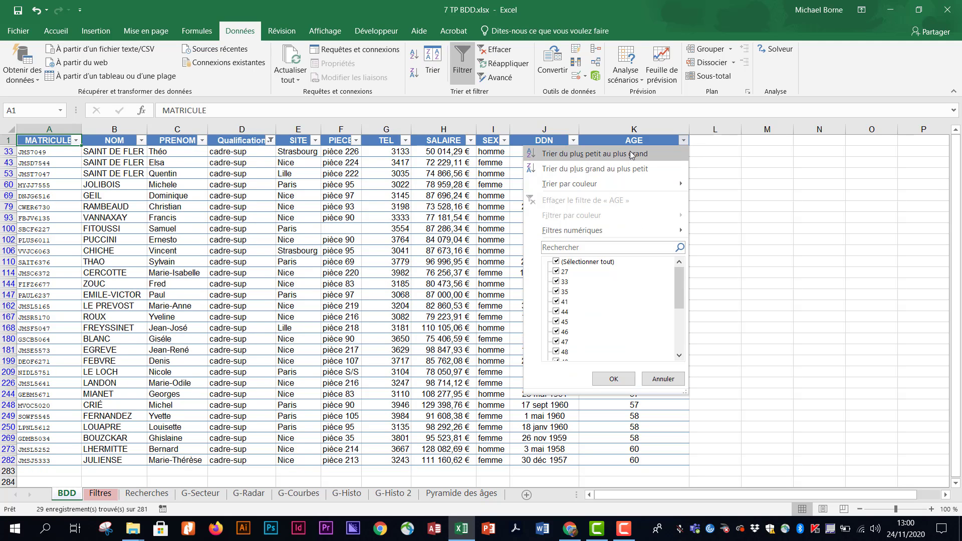
pyautogui.click(634, 169)
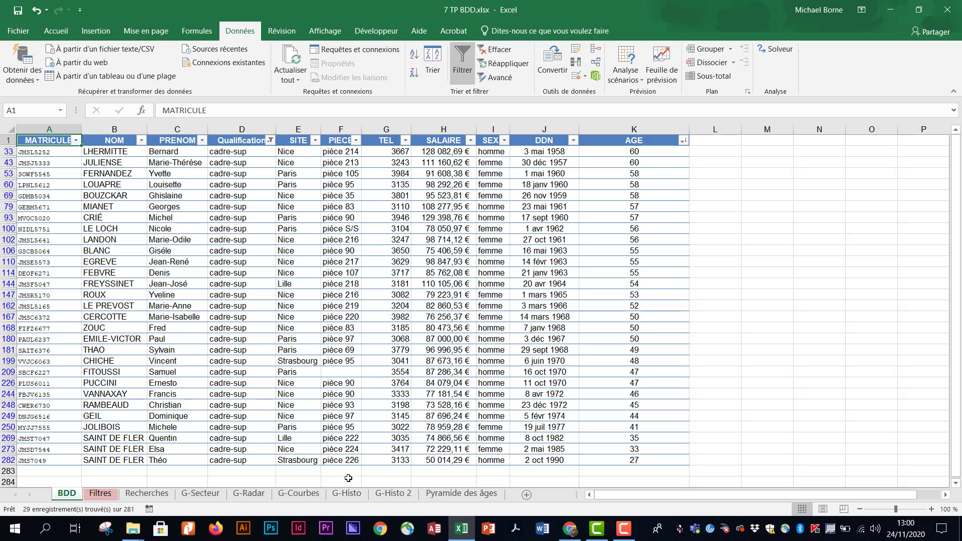
pyautogui.click(102, 484)
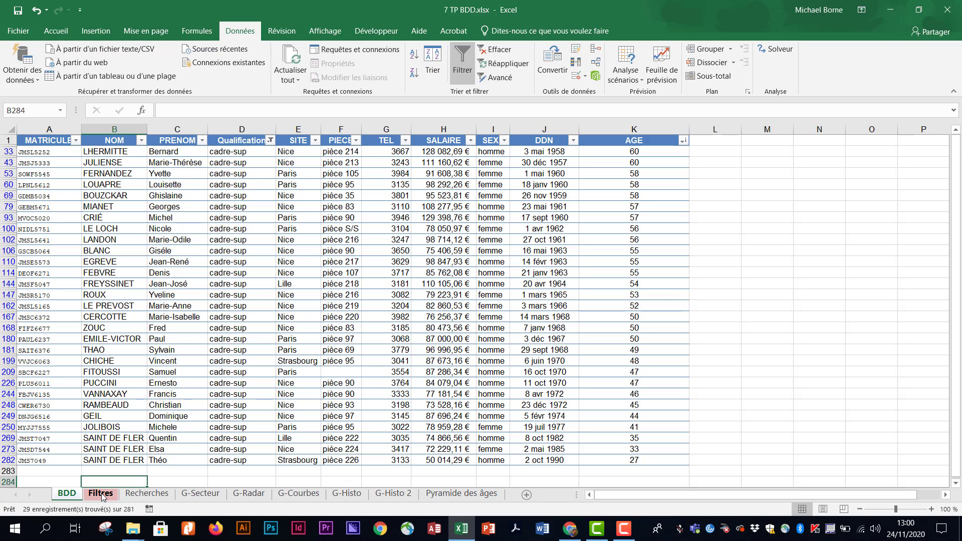
# Enter 27 in C11 of the Filtres sheet as the answer to question 09, the age of the youngest cadre-sup
pyautogui.click(100, 494)
pyautogui.write('27')
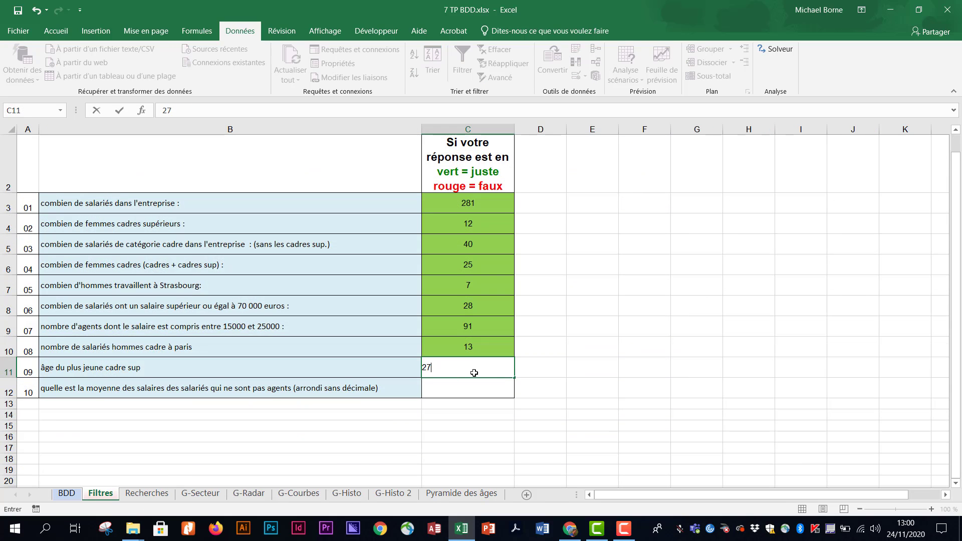
pyautogui.press('Return')
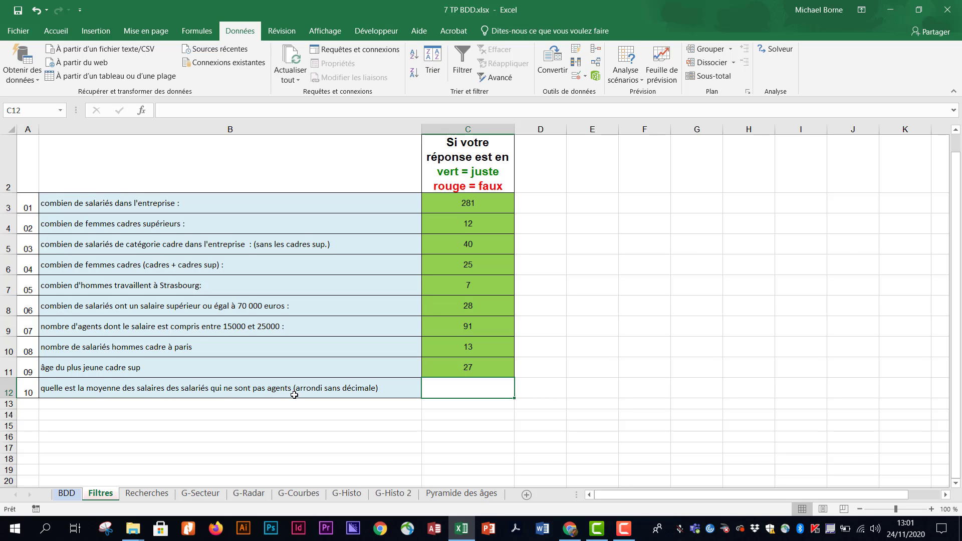
# Clear the existing filter on the BDD sheet and filter the Qualification column to exclude agent
pyautogui.click(74, 497)
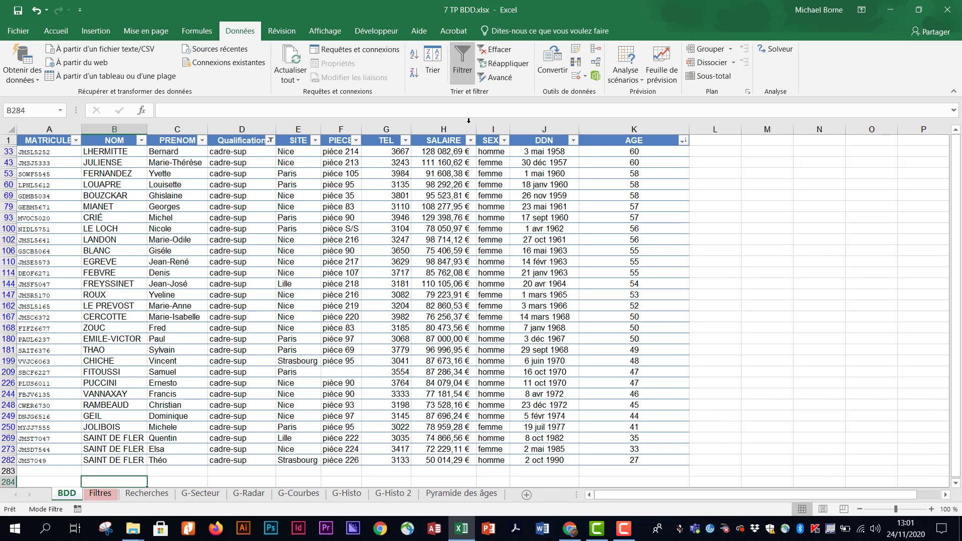
pyautogui.click(497, 49)
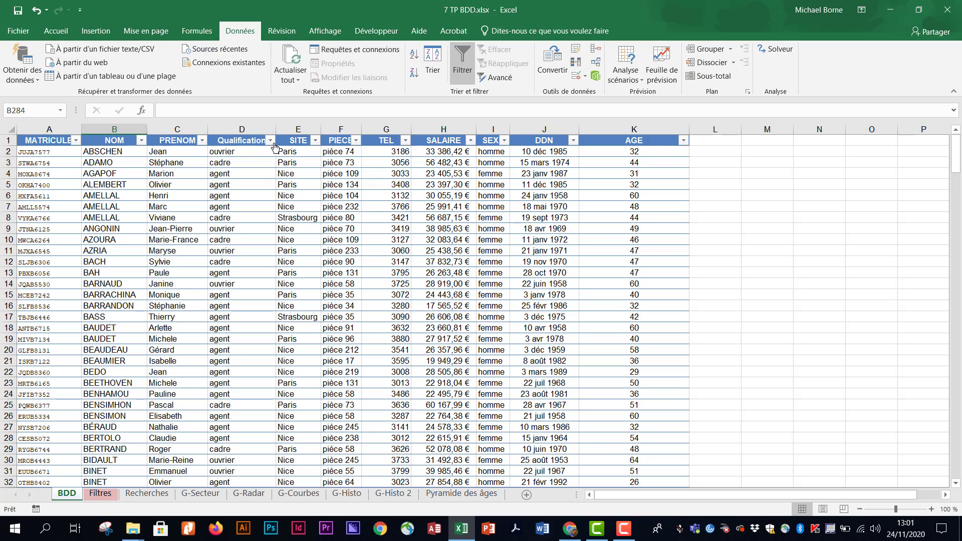
pyautogui.click(270, 140)
pyautogui.click(149, 273)
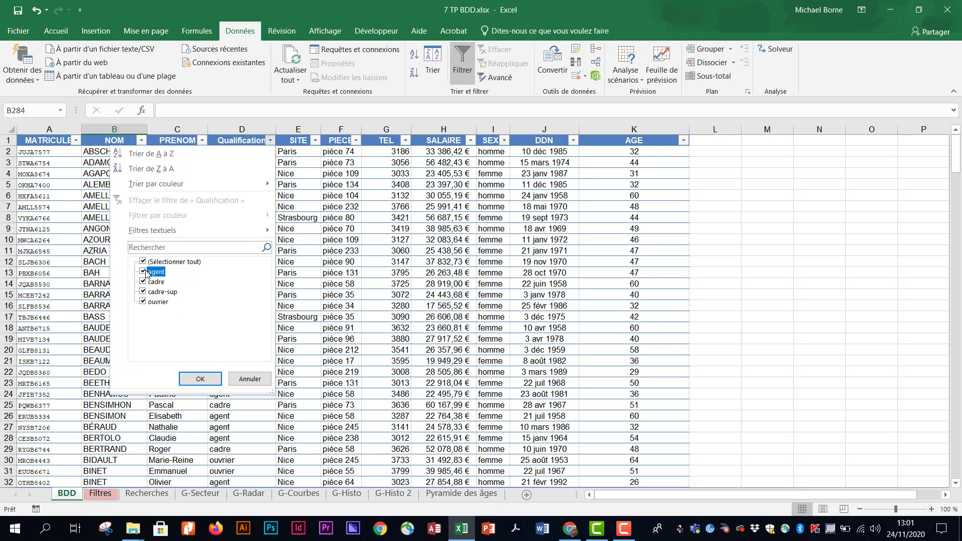
pyautogui.click(201, 379)
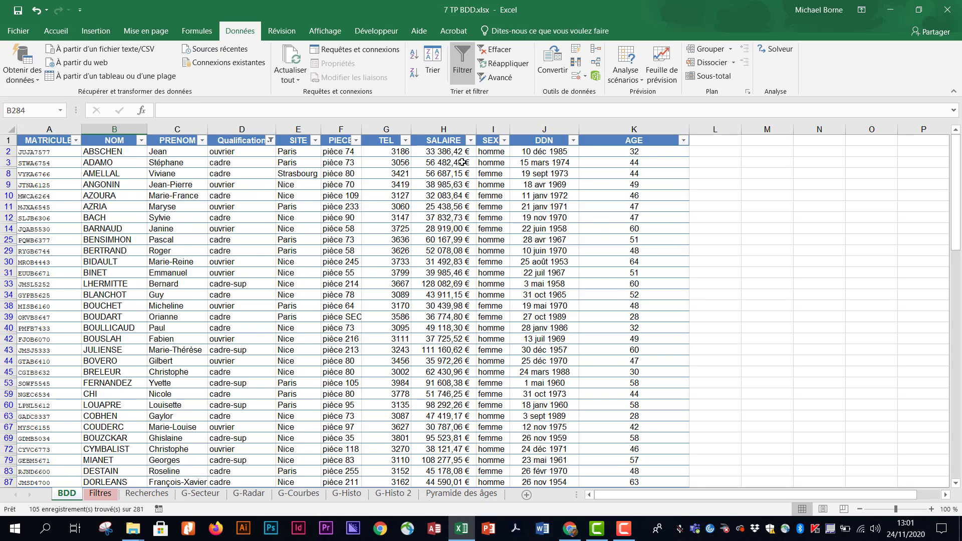
# Average the filtered SALAIRE values and enter 54859 in C12 of the Filtres sheet as the answer to question 10
pyautogui.moveTo(446, 153); pyautogui.dragTo(453, 461)
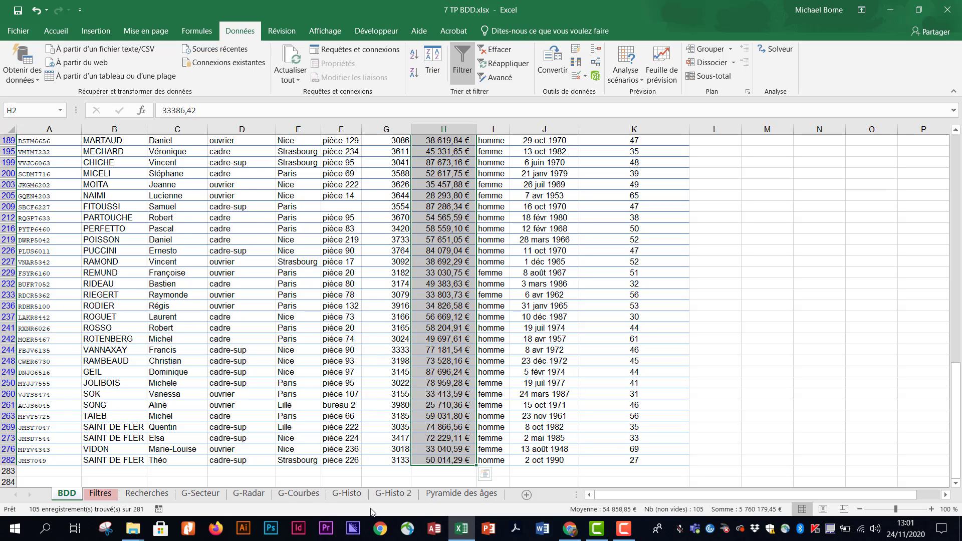
pyautogui.click(100, 493)
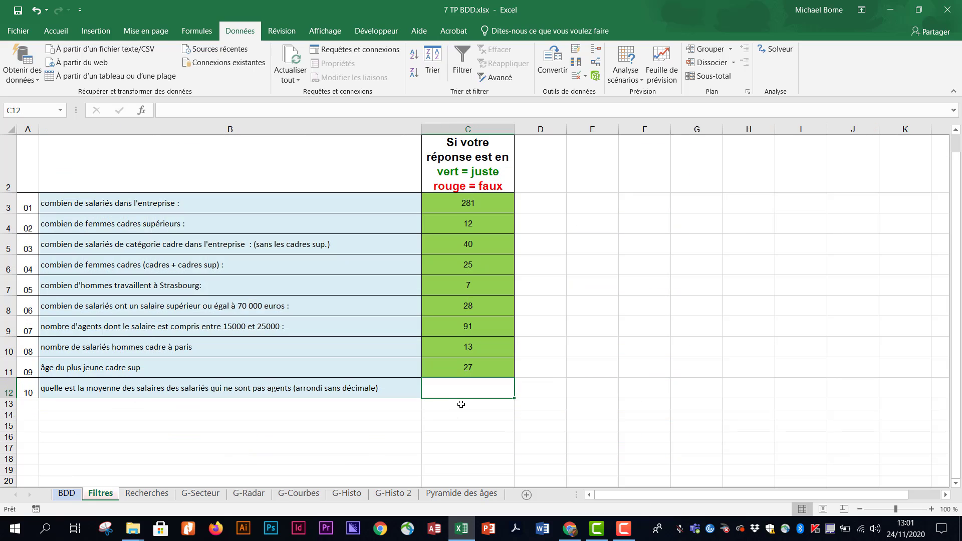
pyautogui.write('54859')
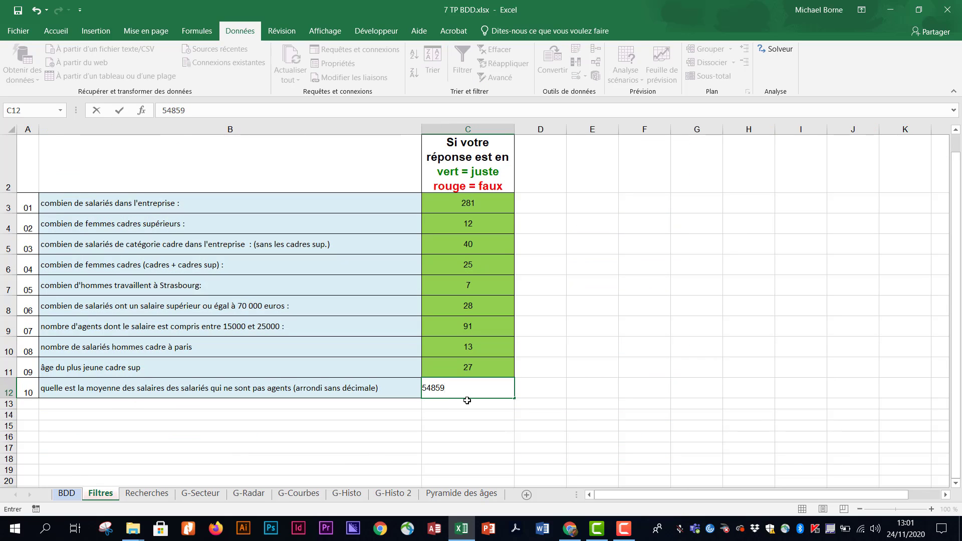
pyautogui.press('Return')
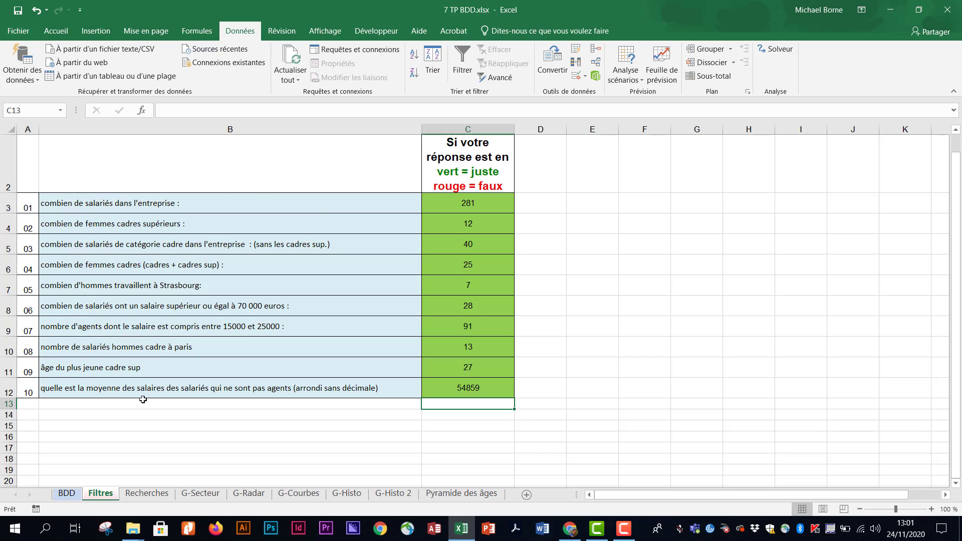
# Examine the naming instructions on the Recherches sheet and the two ranges concerned, B13:E13 and A14:E15
pyautogui.hotkey('ctrl', 'pagedown')
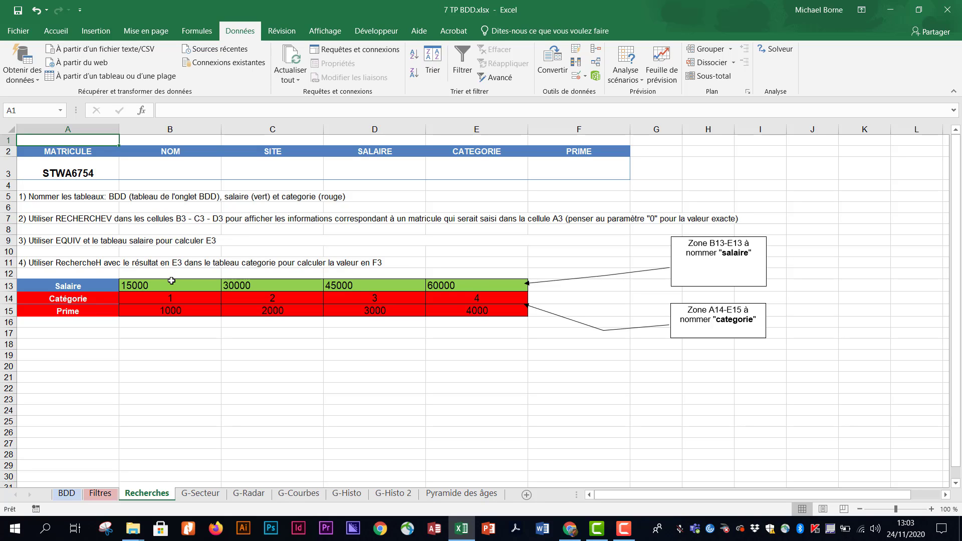
pyautogui.moveTo(171, 283); pyautogui.dragTo(460, 287)
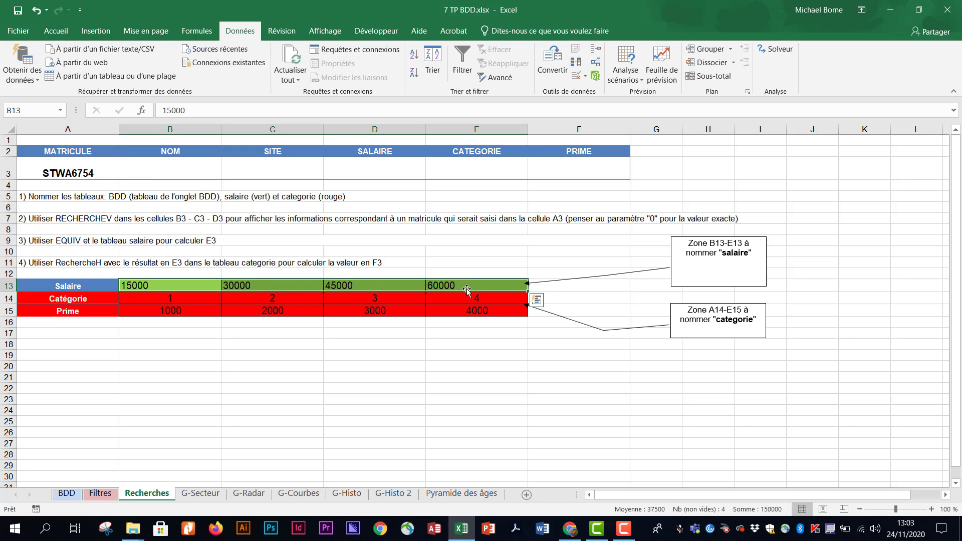
pyautogui.moveTo(71, 300); pyautogui.dragTo(476, 312)
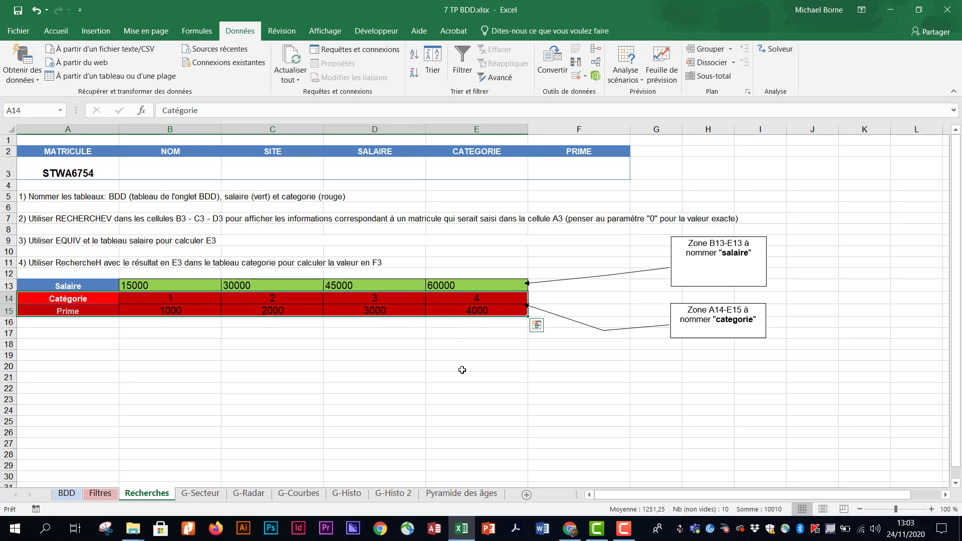
# Clear the Qualification filter on the BDD sheet and turn off filtering for the employee table
pyautogui.click(67, 494)
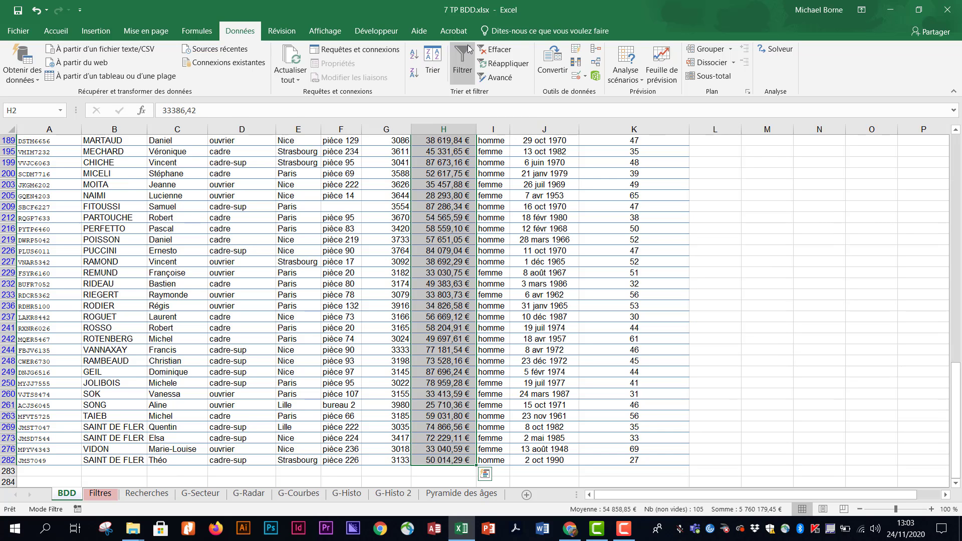
pyautogui.click(502, 49)
pyautogui.moveTo(957, 373); pyautogui.dragTo(957, 148)
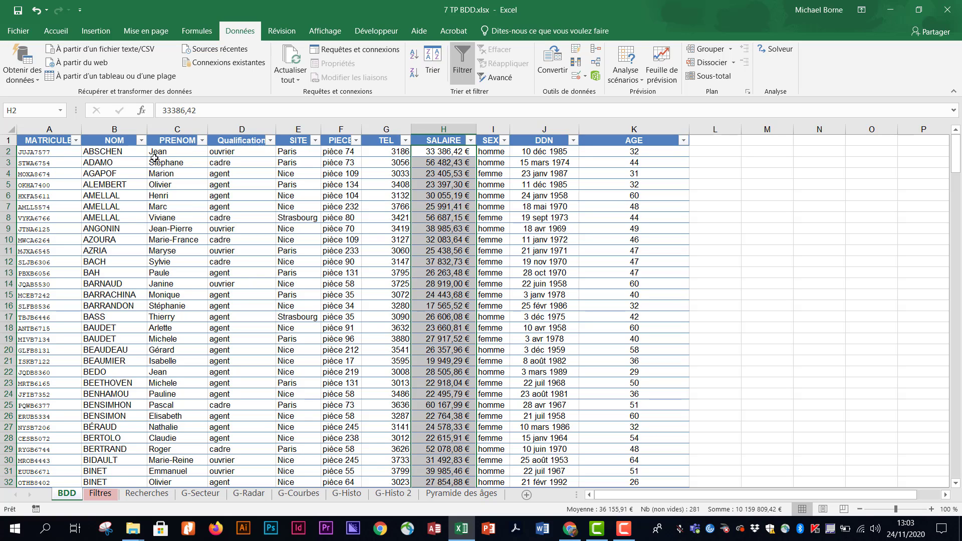
pyautogui.click(463, 63)
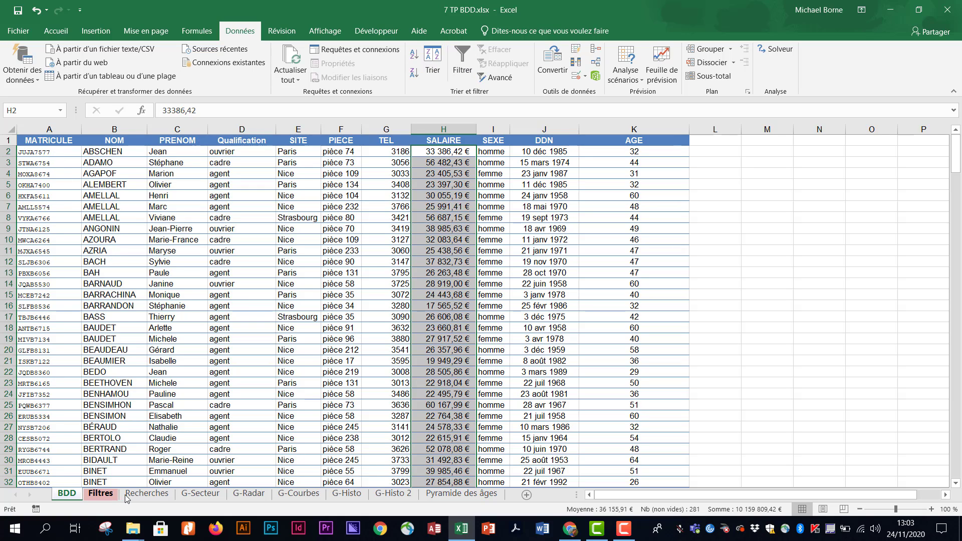
# Name the green range B13:E13 on the Recherches sheet salaire
pyautogui.click(154, 497)
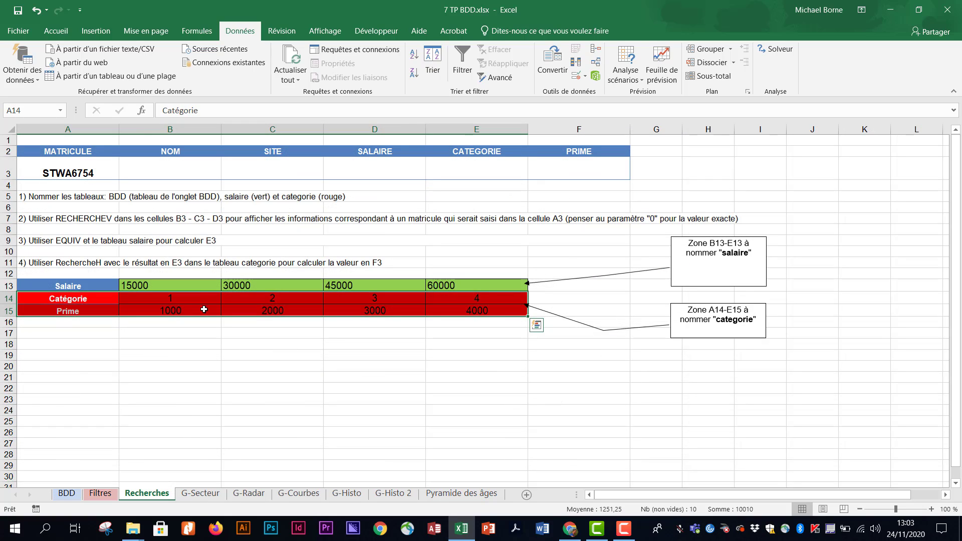
pyautogui.click(191, 285)
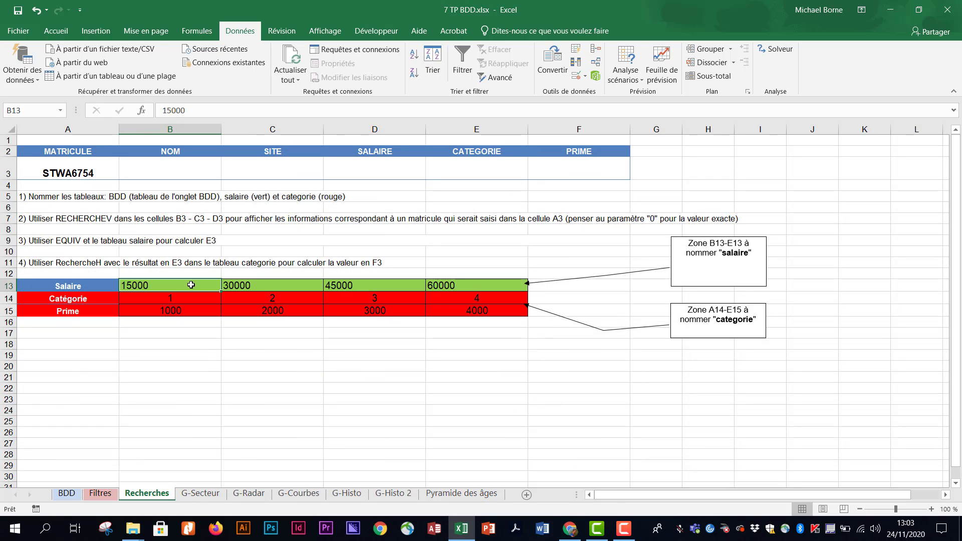
pyautogui.moveTo(191, 285); pyautogui.dragTo(444, 283)
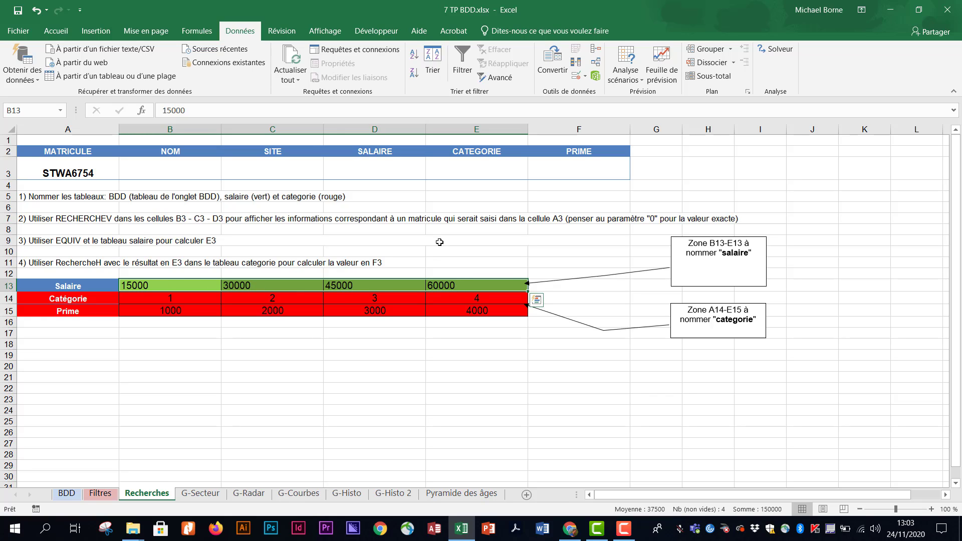
pyautogui.click(26, 108)
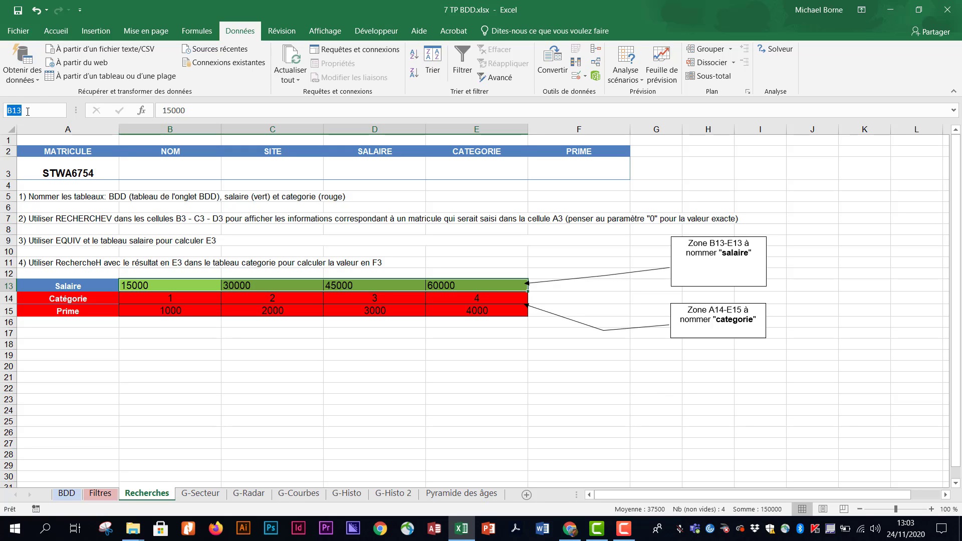
pyautogui.write('salaire')
pyautogui.press('Return')
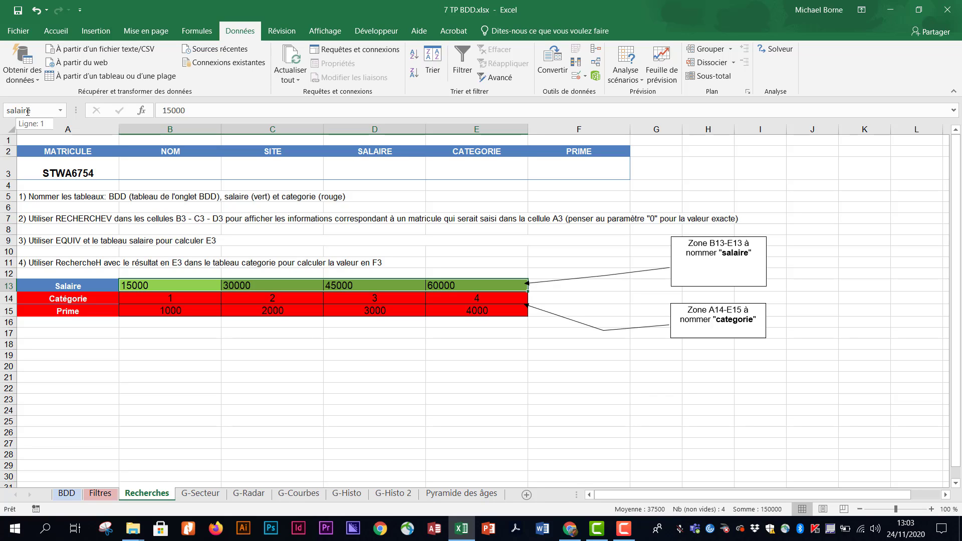
pyautogui.rightClick(418, 285)
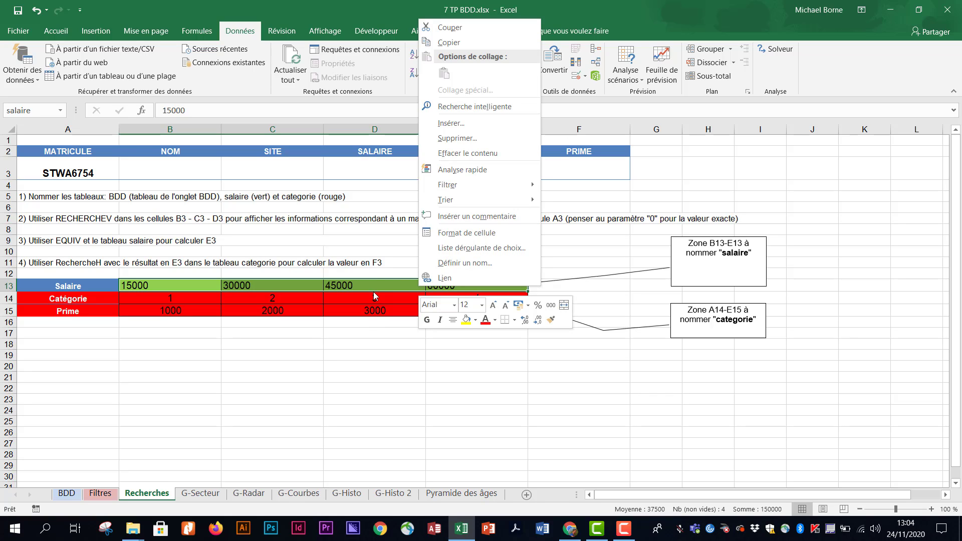
pyautogui.click(202, 32)
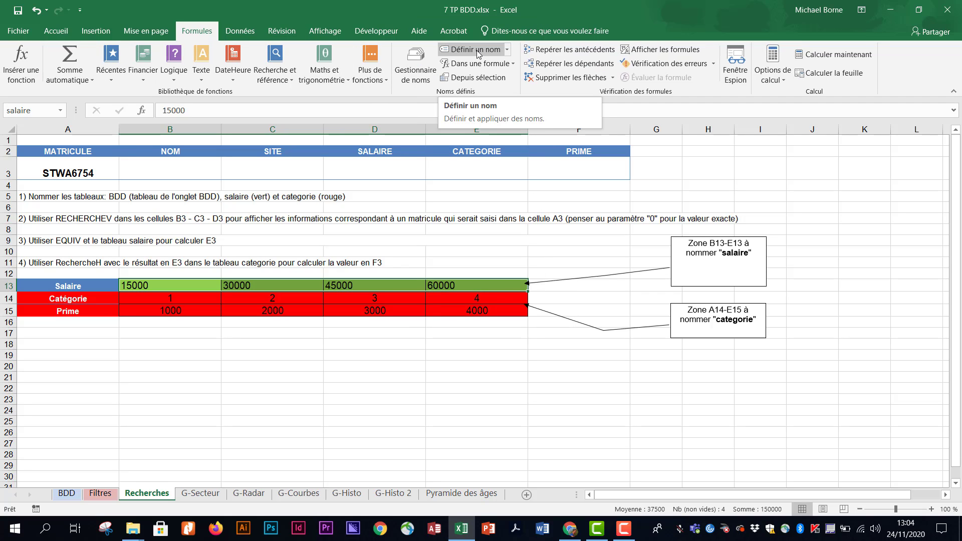
pyautogui.click(466, 53)
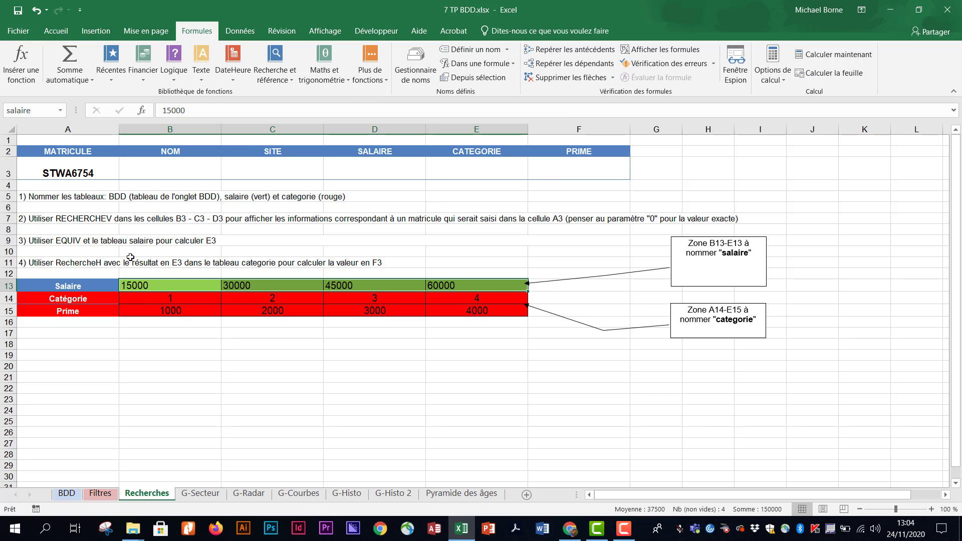
# Name the red range A14:E15 on the Recherches sheet categorie
pyautogui.moveTo(106, 295); pyautogui.dragTo(451, 316)
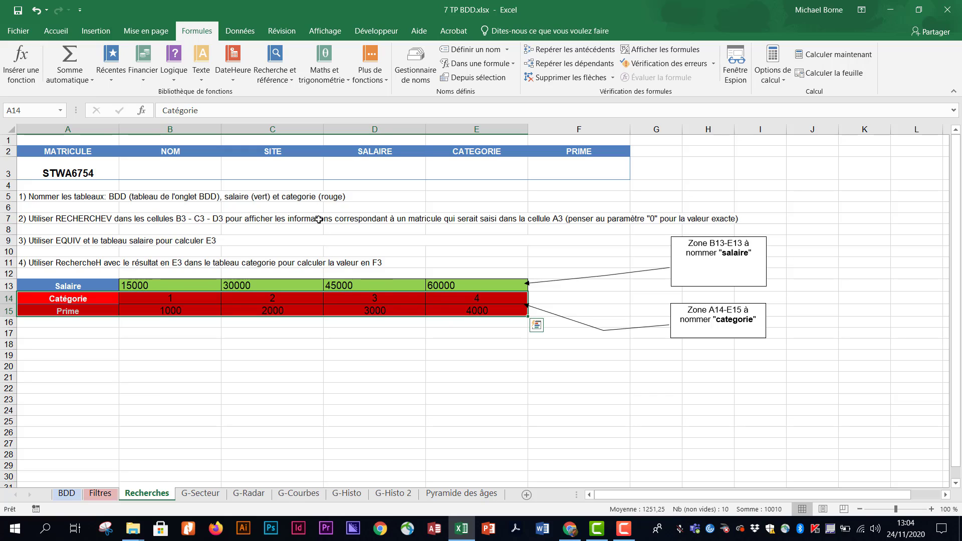
pyautogui.click(49, 109)
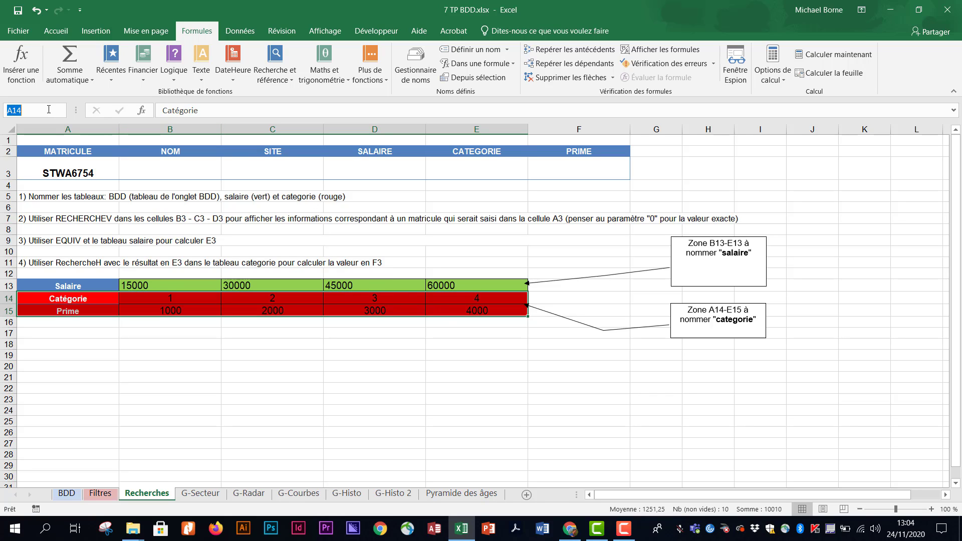
pyautogui.write('categorie')
pyautogui.press('Return')
# Open the BDD sheet and select the whole employee table A1:K282, including its header row
pyautogui.click(68, 498)
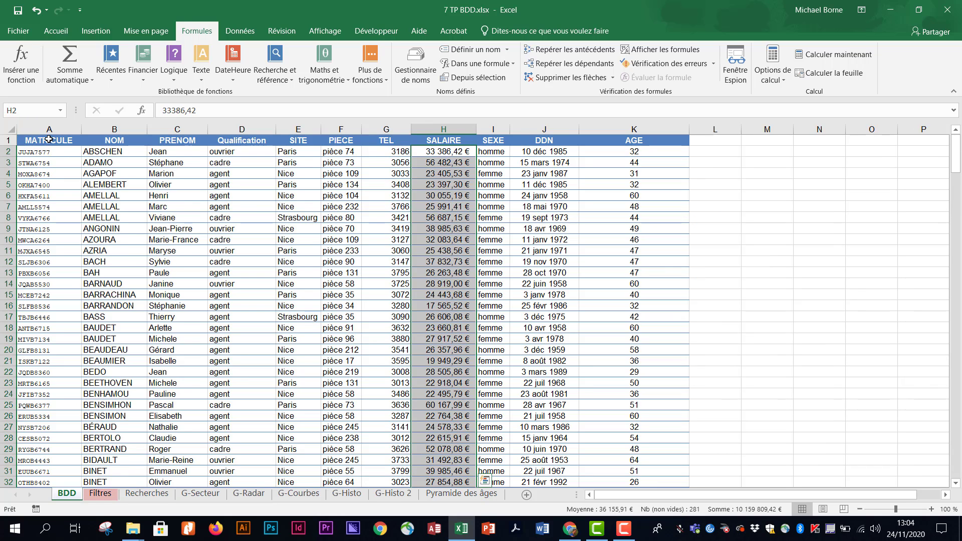
pyautogui.click(52, 140)
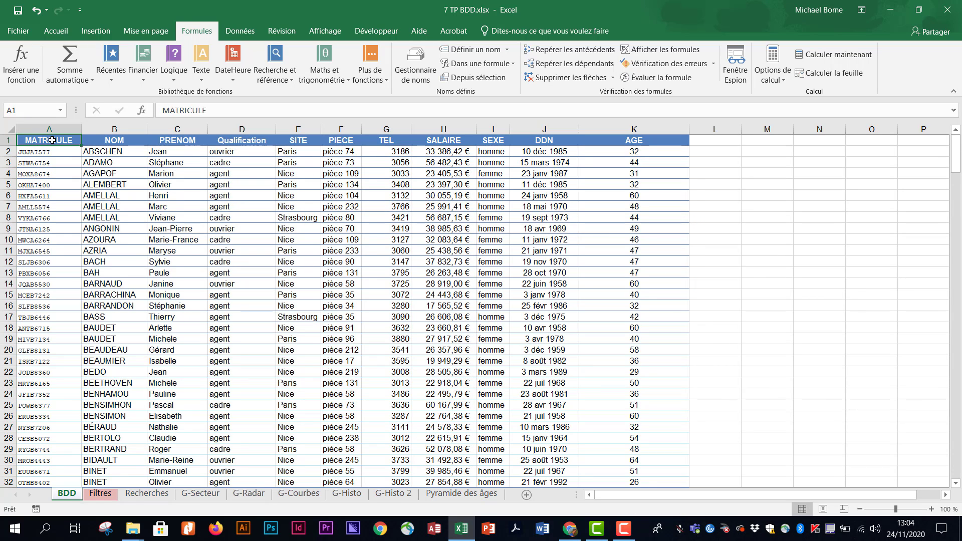
pyautogui.moveTo(52, 140); pyautogui.dragTo(689, 480)
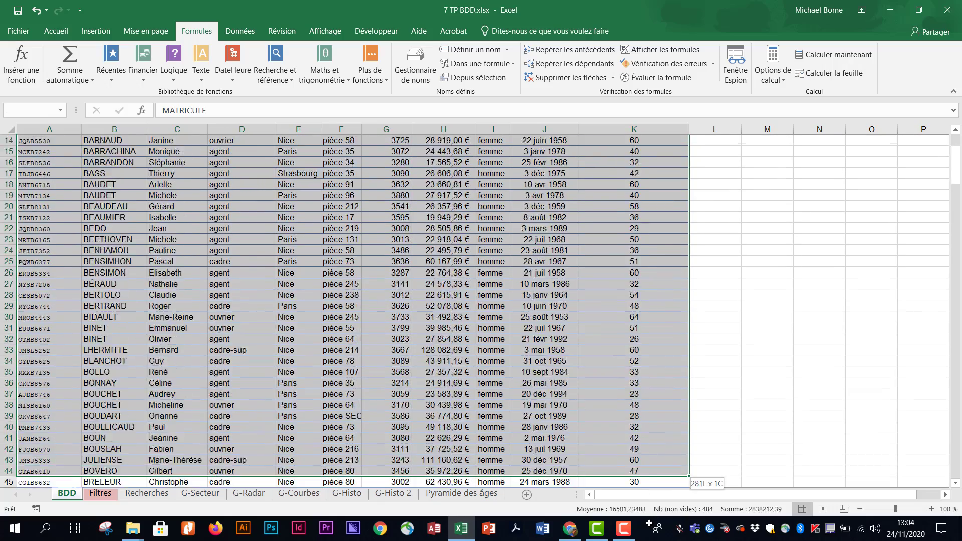
pyautogui.moveTo(649, 524); pyautogui.dragTo(655, 467)
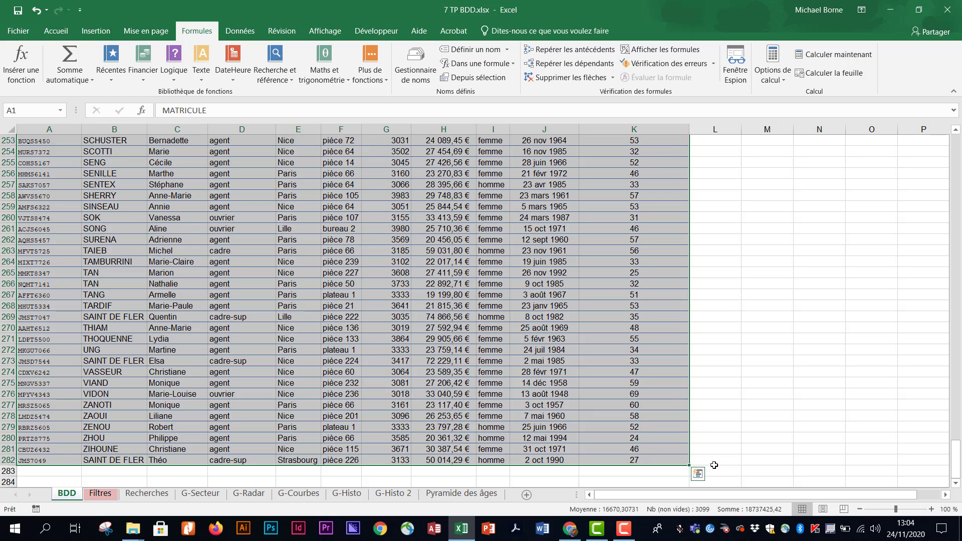
pyautogui.moveTo(956, 459); pyautogui.dragTo(957, 396)
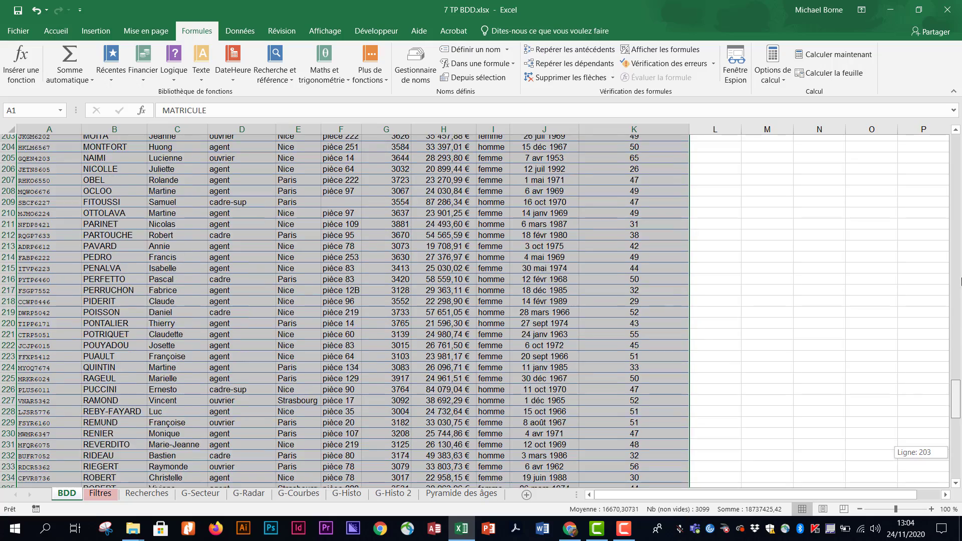
pyautogui.moveTo(958, 281); pyautogui.dragTo(956, 143)
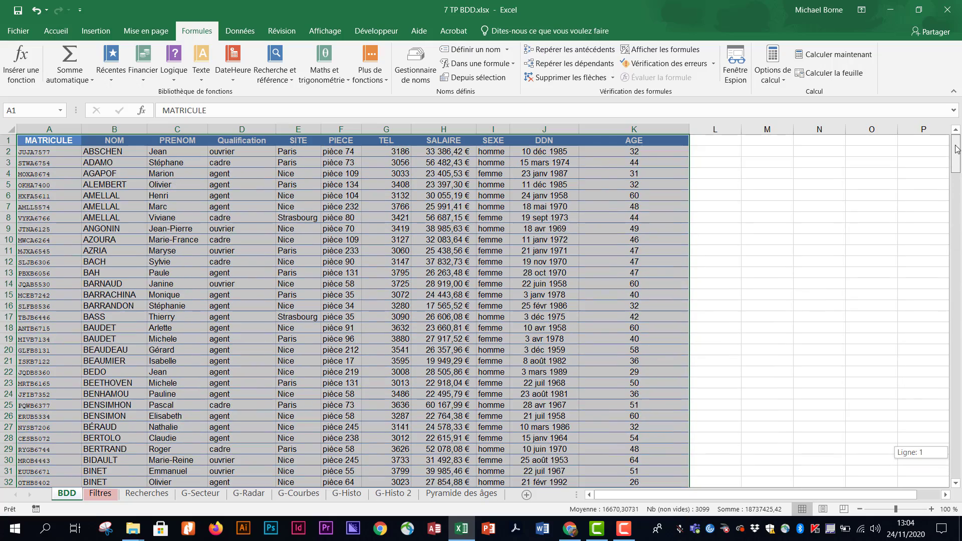
# Reselect the employee table from A1 through K282 and name the range BDD
pyautogui.click(38, 142)
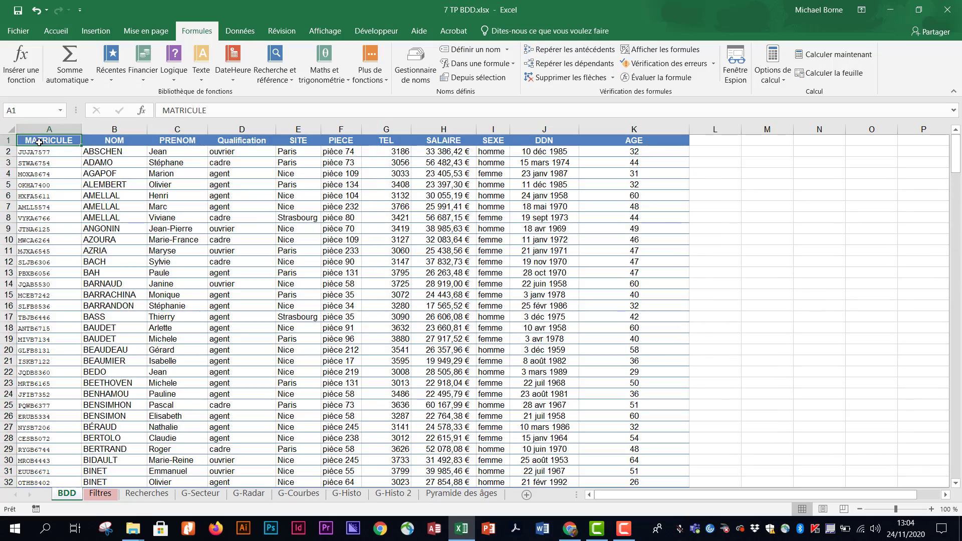
pyautogui.moveTo(956, 167); pyautogui.dragTo(953, 470)
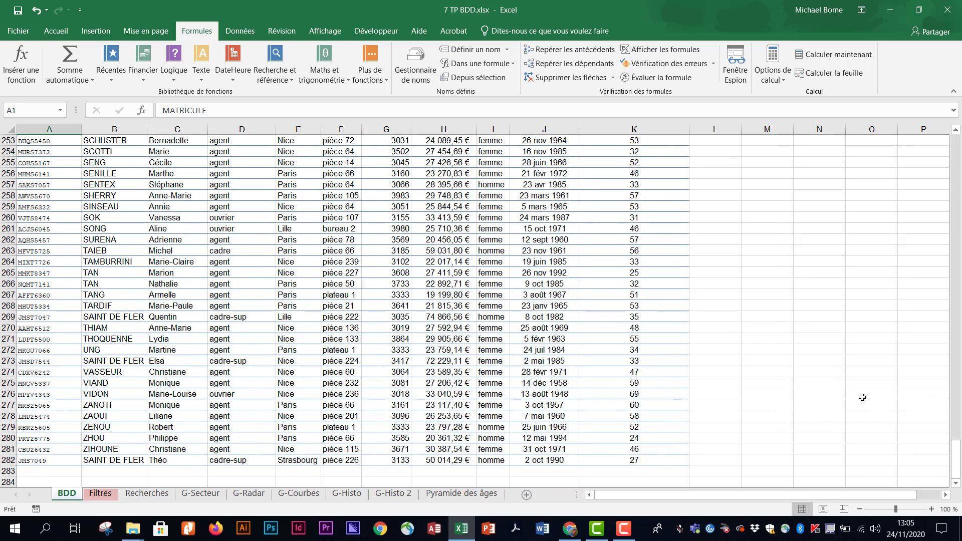
pyautogui.keyDown('shift'); pyautogui.click(627, 462); pyautogui.keyUp('shift')
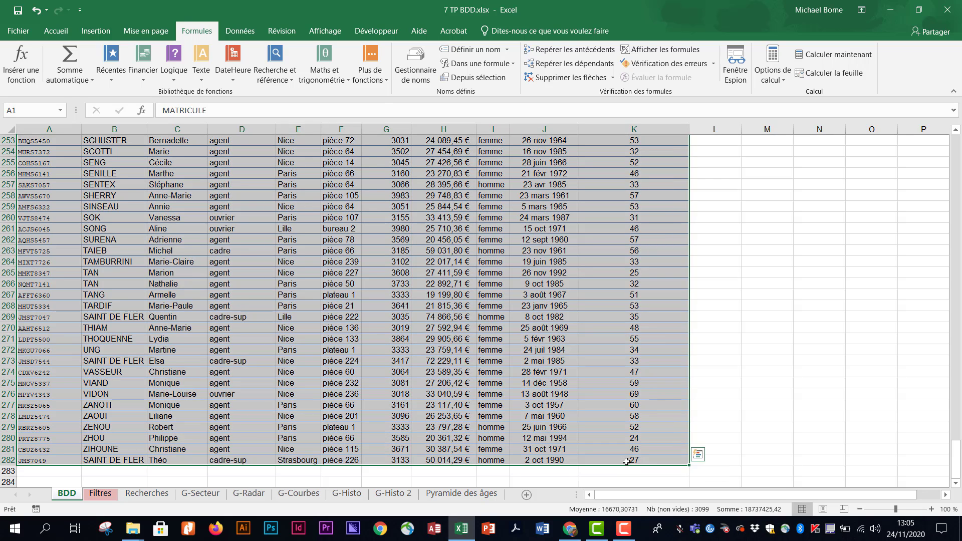
pyautogui.click(32, 112)
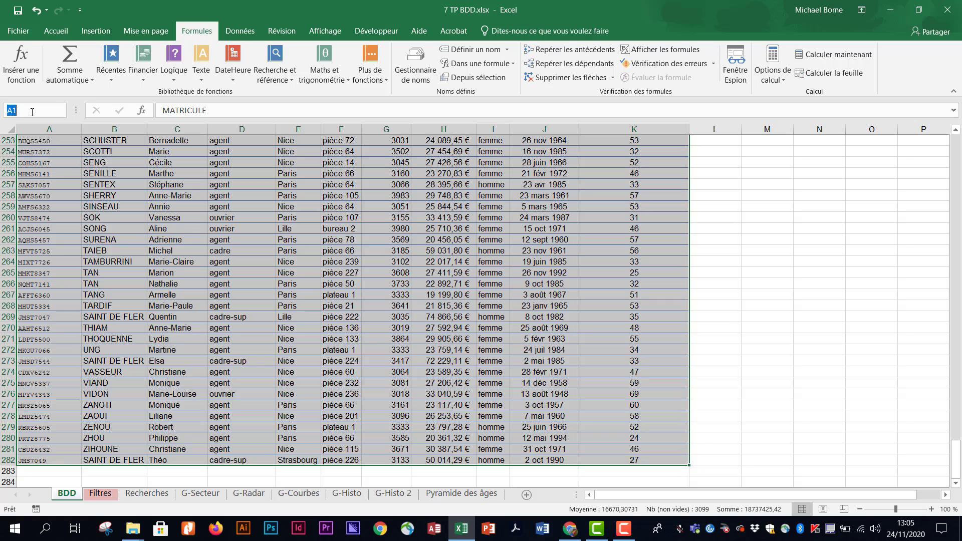
pyautogui.write('BDD')
pyautogui.press('Return')
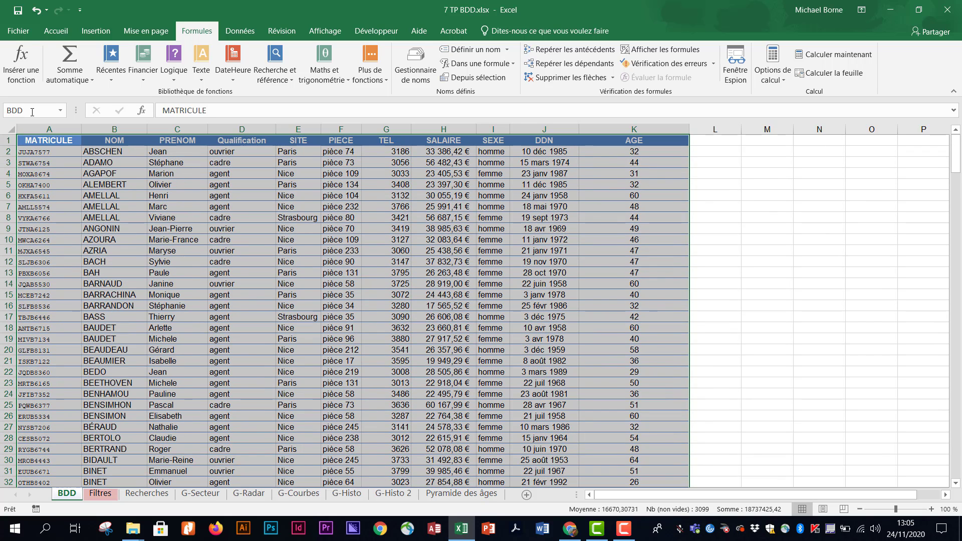
# Compare cells B3:D3 of the Recherches sheet with the MATRICULE column and one employee row on the BDD sheet
pyautogui.click(151, 494)
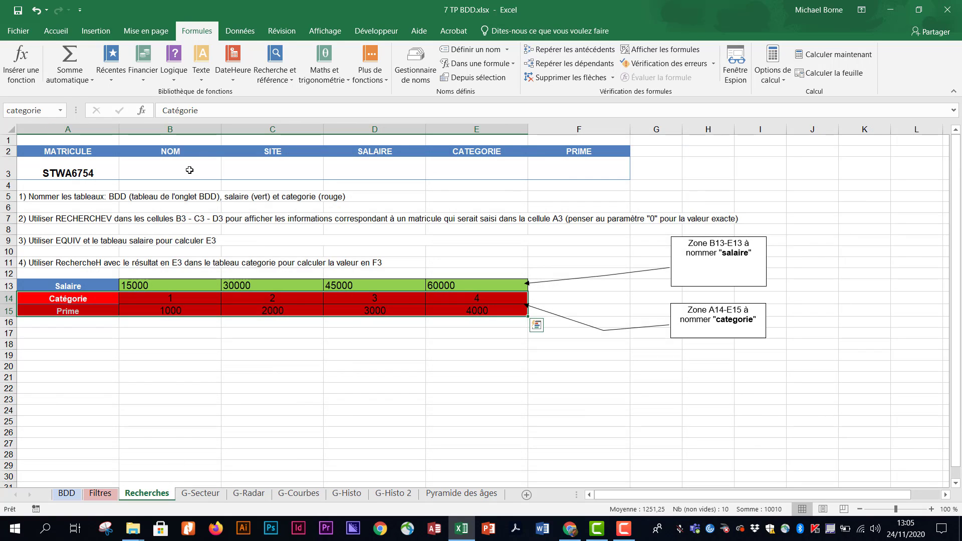
pyautogui.moveTo(189, 170); pyautogui.dragTo(332, 174)
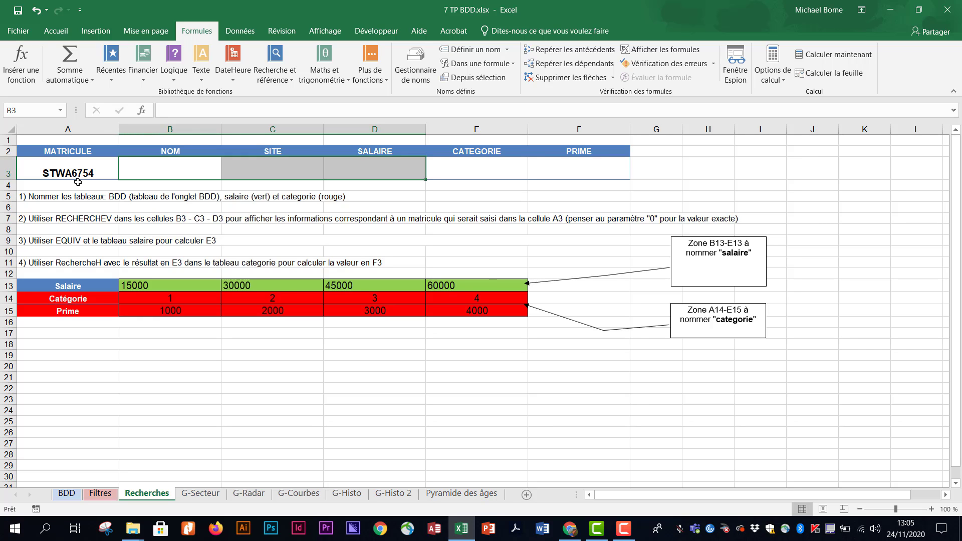
pyautogui.click(66, 494)
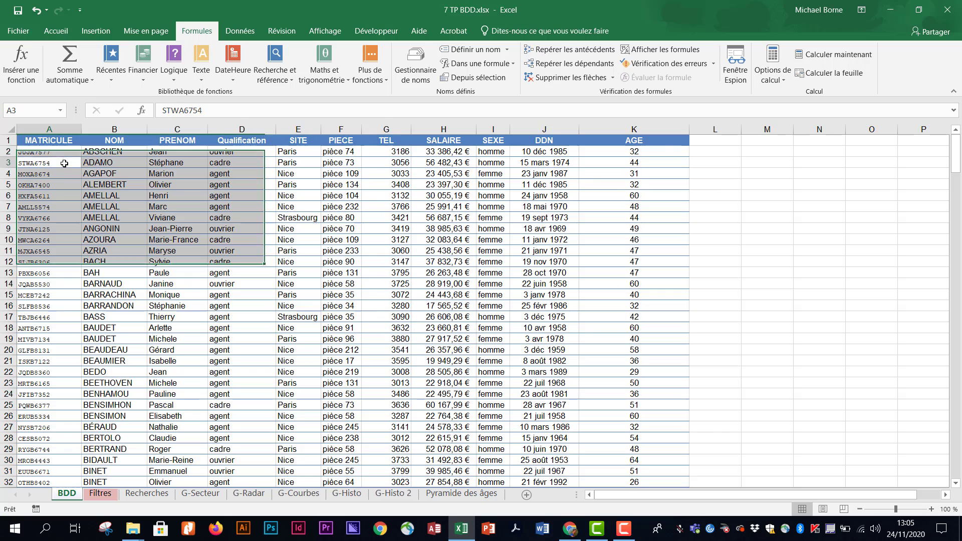
pyautogui.moveTo(58, 141); pyautogui.dragTo(36, 344)
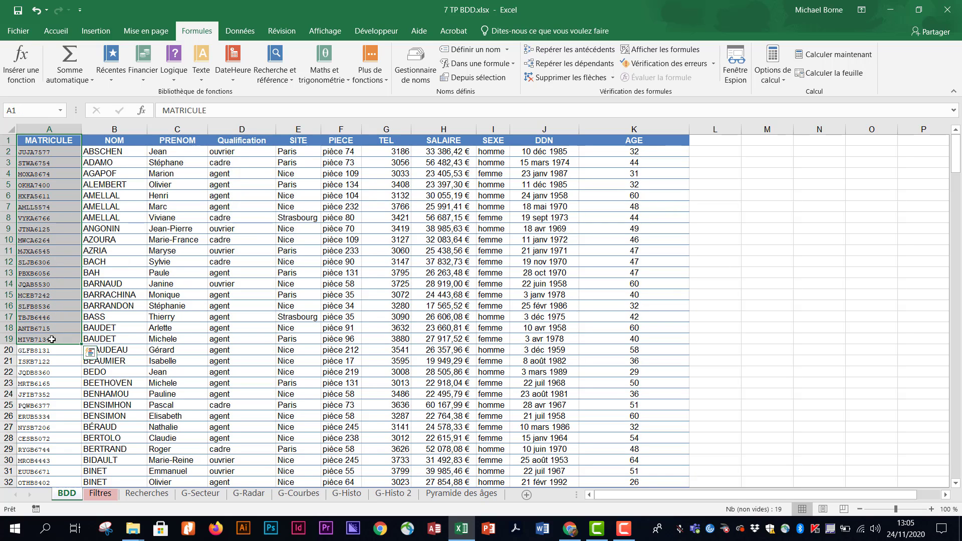
pyautogui.click(8, 339)
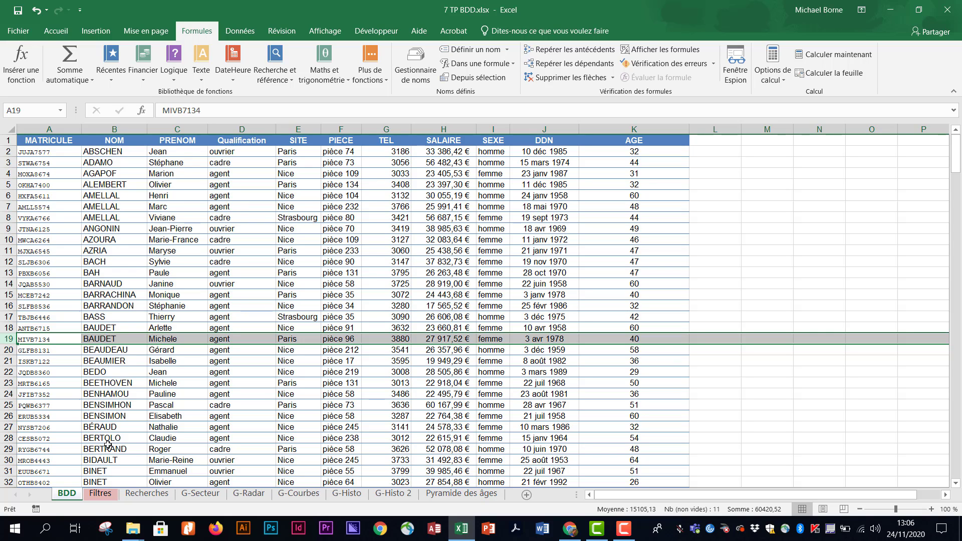
pyautogui.click(153, 498)
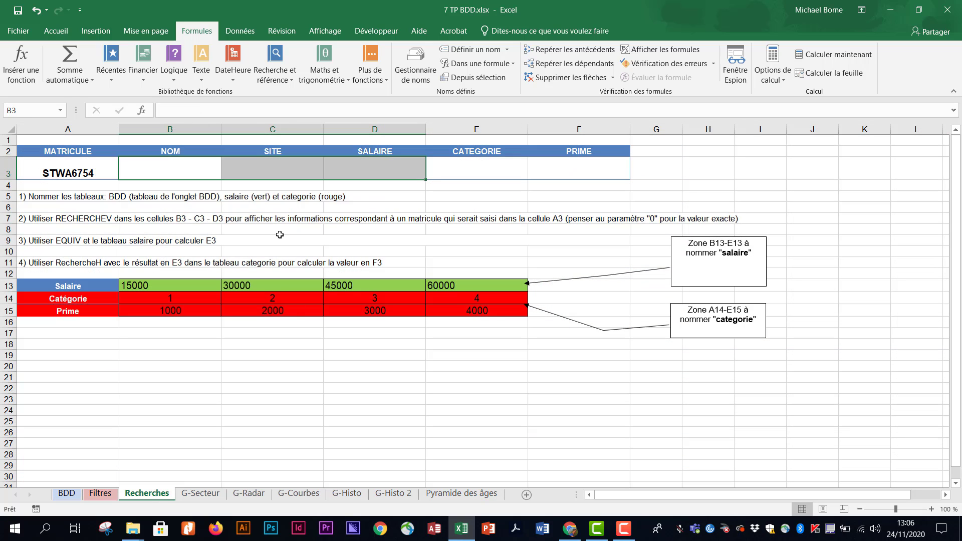
# In B3 of the Recherches sheet, look up the NOM with the formula =RECHERCHEV(A3;BDD;2;FAUX)
pyautogui.click(197, 170)
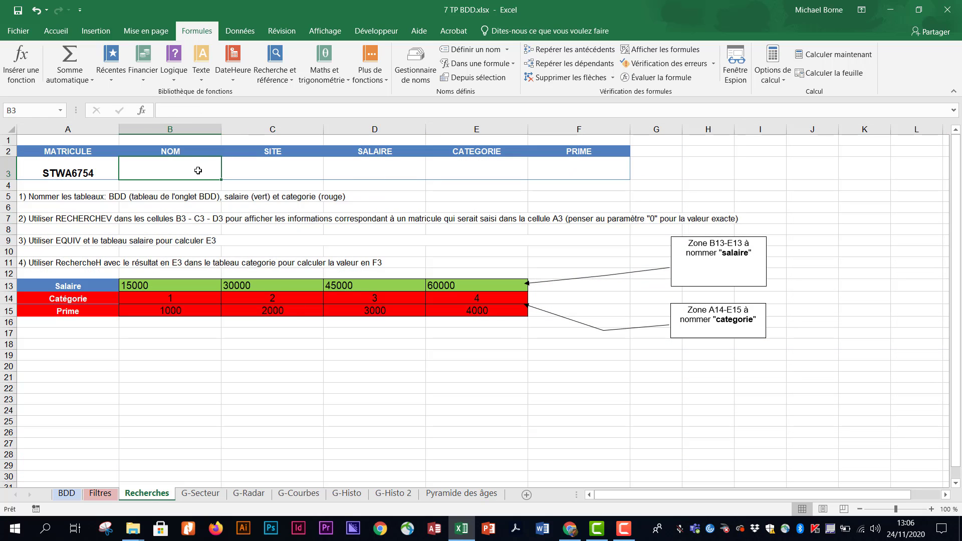
pyautogui.write('=rech')
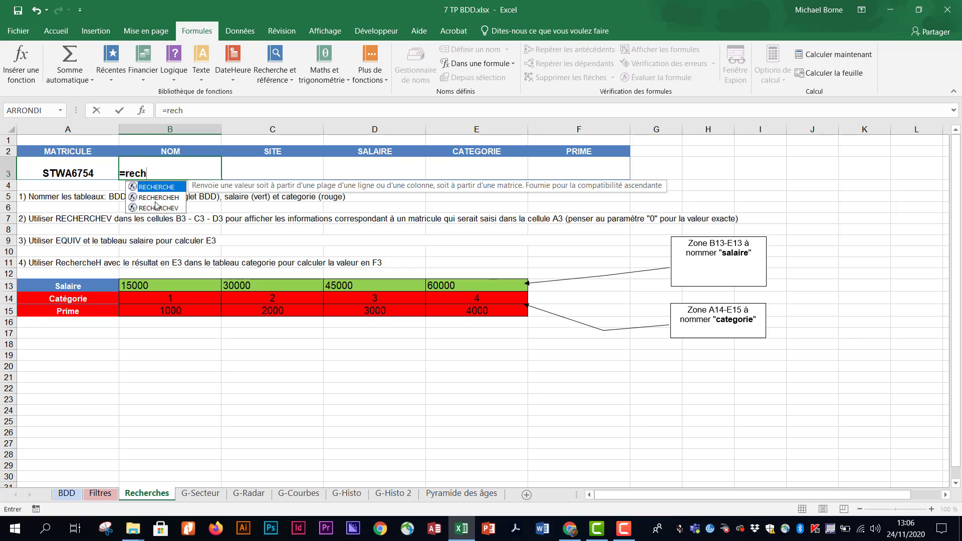
pyautogui.doubleClick(158, 208)
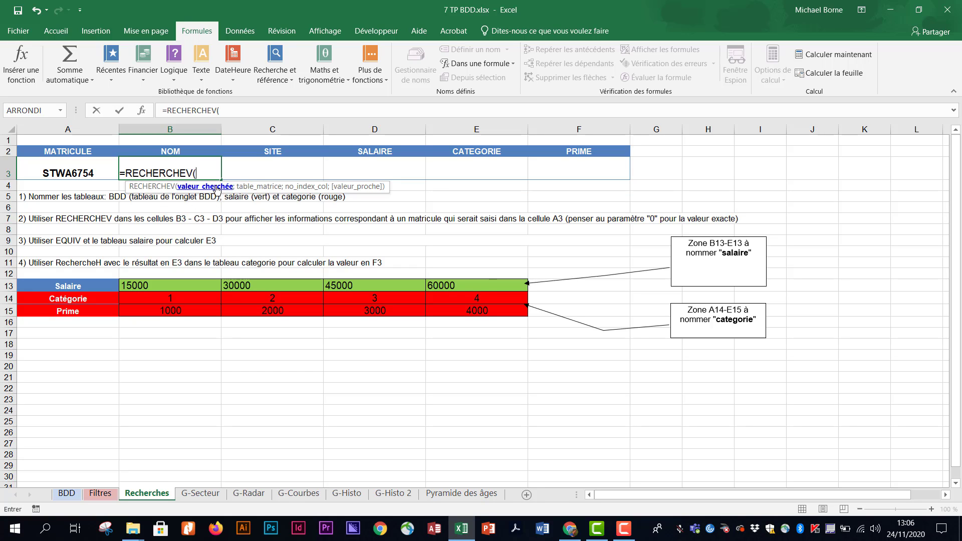
pyautogui.click(92, 173)
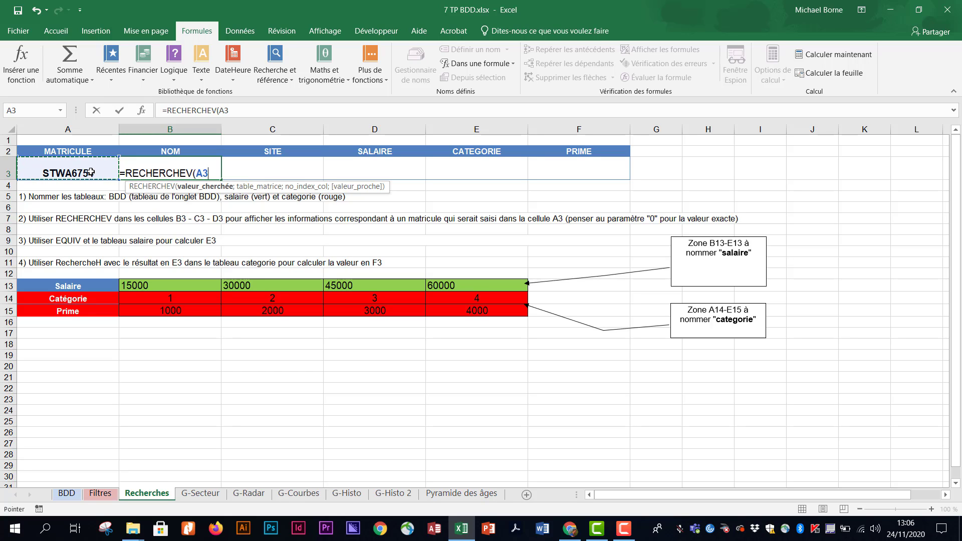
pyautogui.write(';')
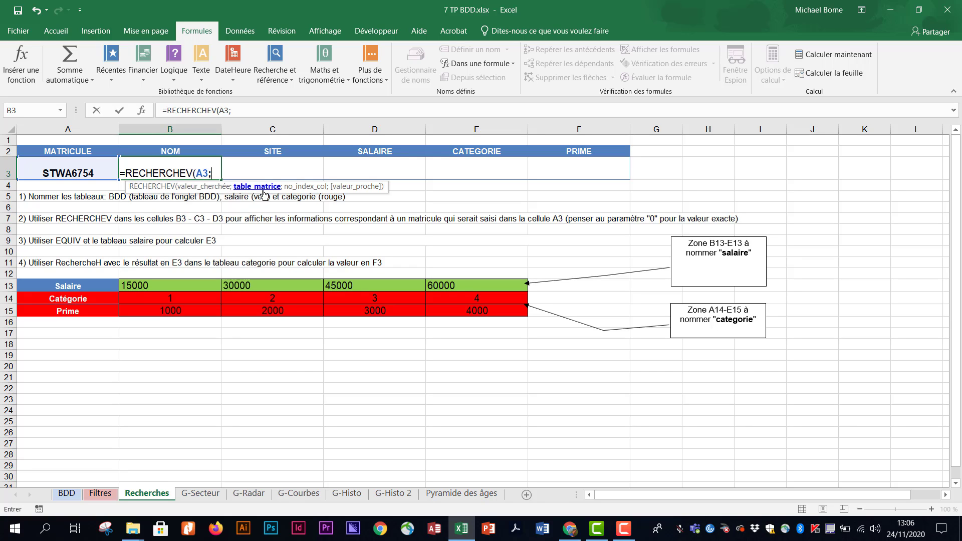
pyautogui.write('BDD')
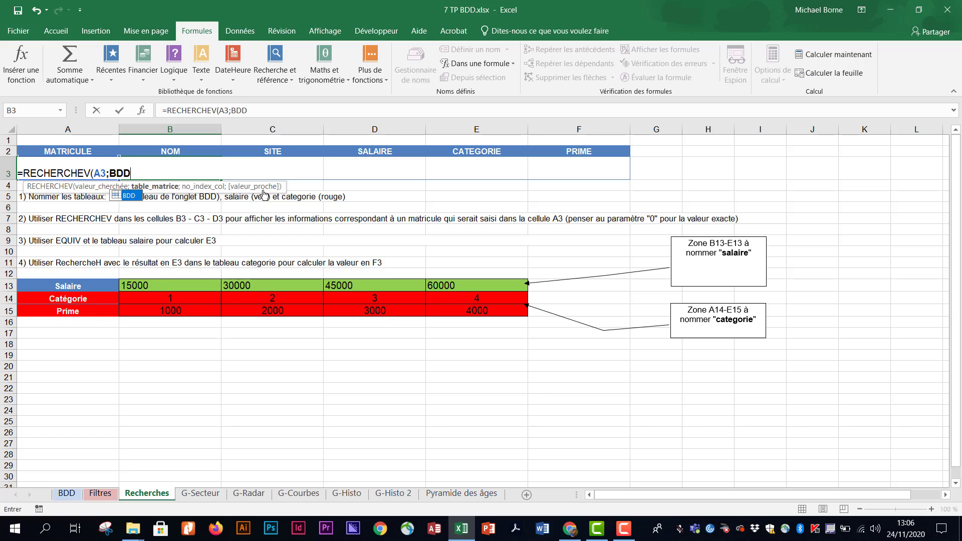
pyautogui.write(';')
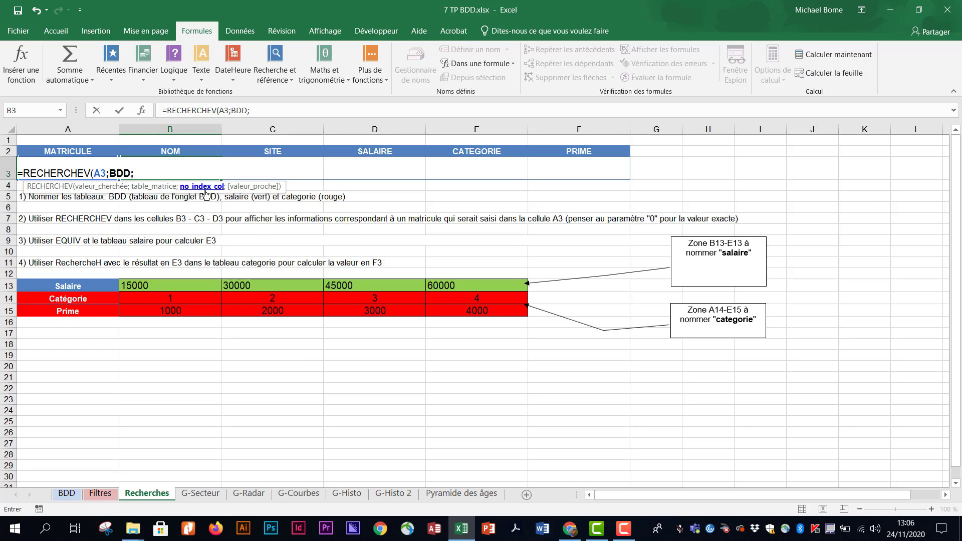
pyautogui.write('2;')
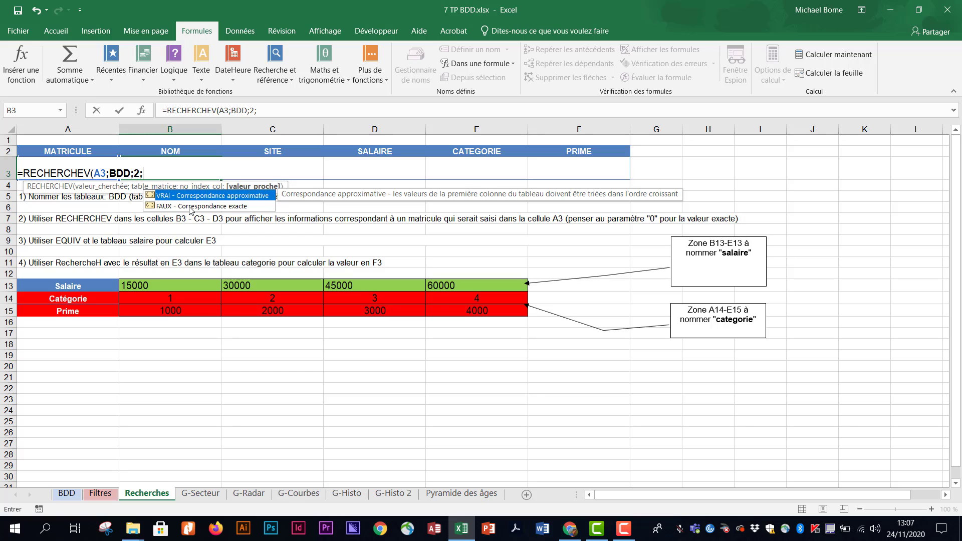
pyautogui.doubleClick(190, 206)
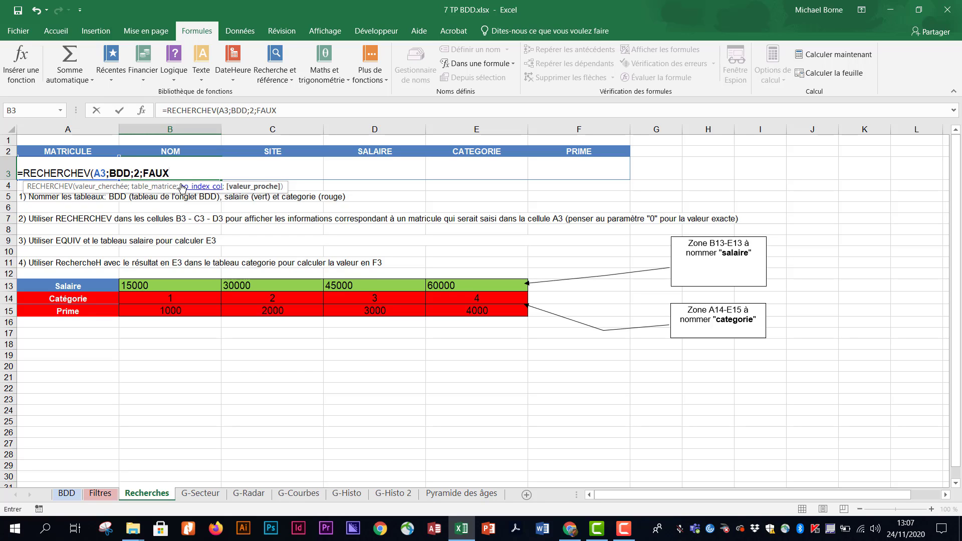
pyautogui.press('Return')
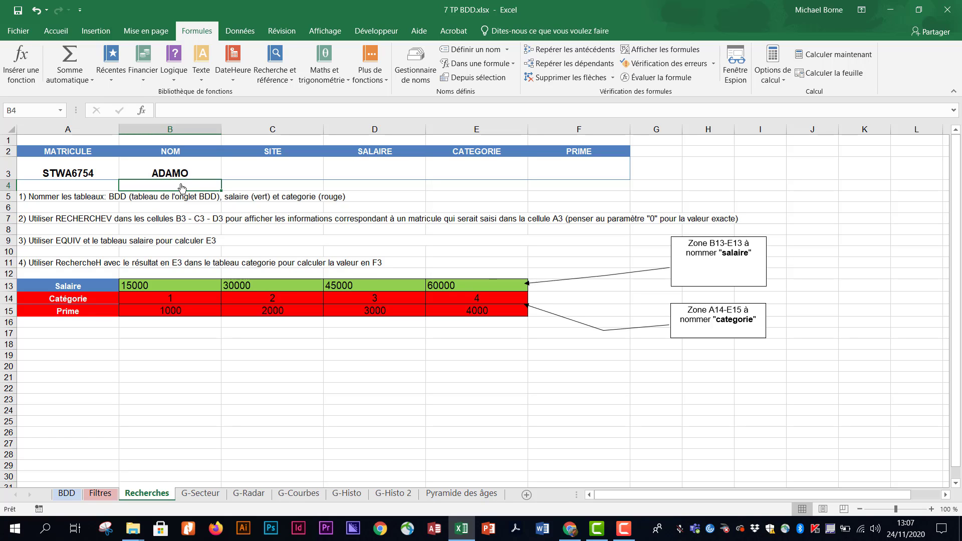
# In C3, look up the SITE for the matricule with the exact-match formula =RECHERCHEV(A3;BDD;5;FAUX)
pyautogui.click(289, 173)
pyautogui.write('=')
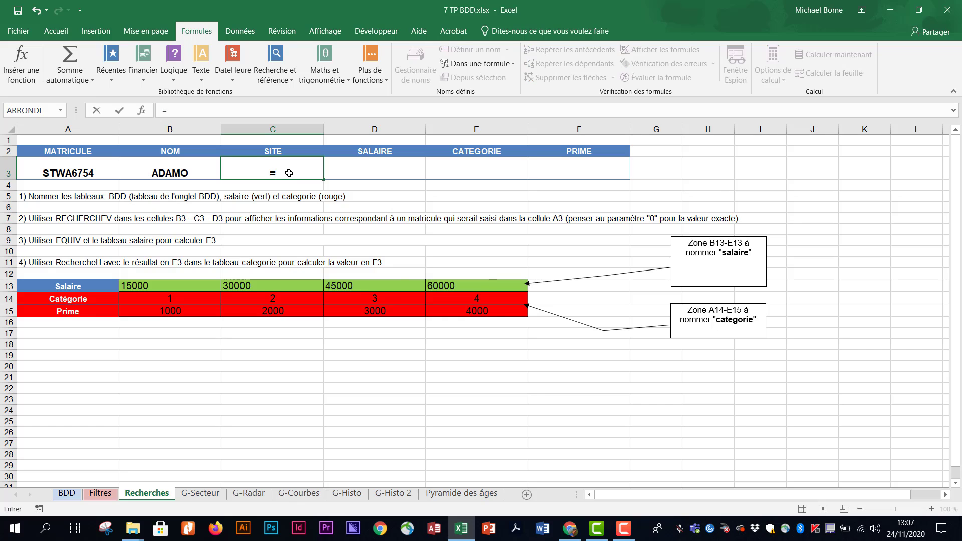
pyautogui.write('rech')
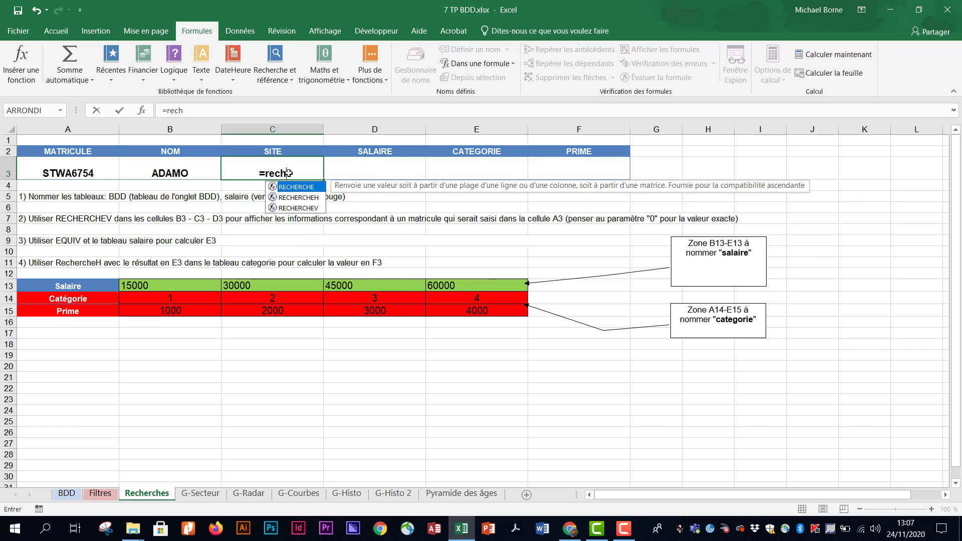
pyautogui.doubleClick(308, 209)
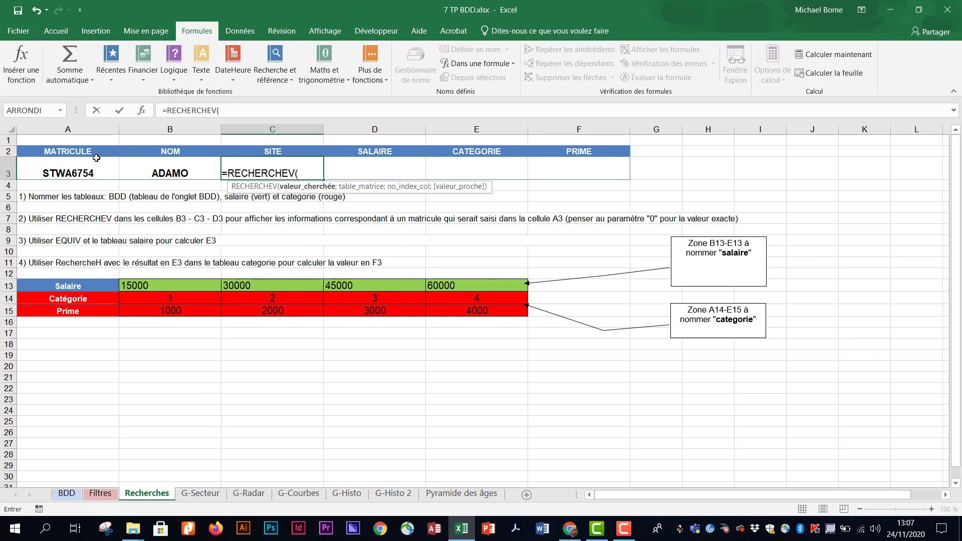
pyautogui.click(80, 173)
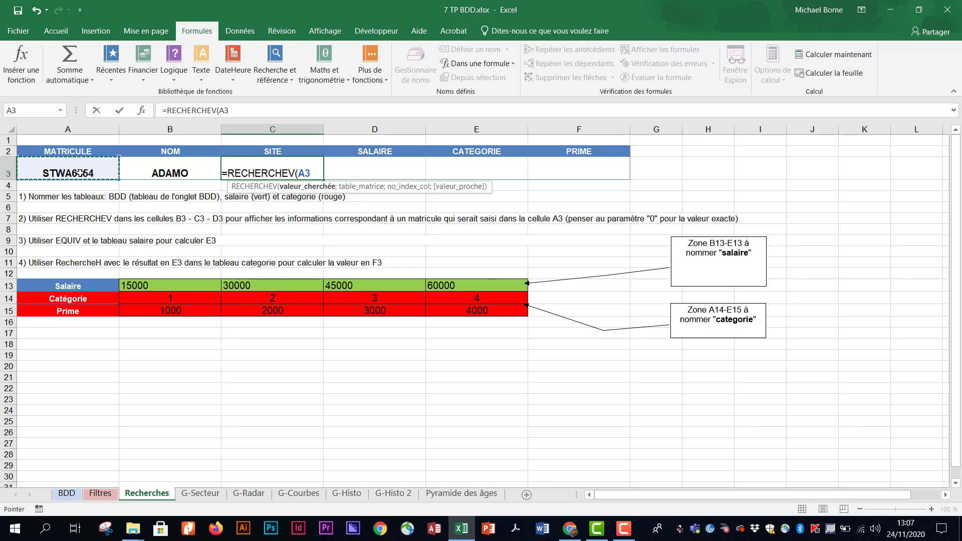
pyautogui.write(';bdd')
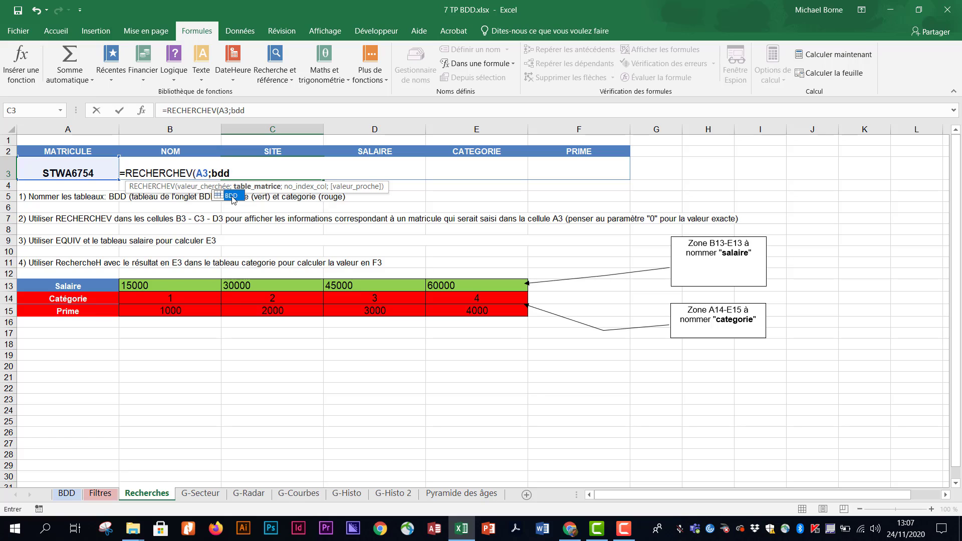
pyautogui.doubleClick(232, 197)
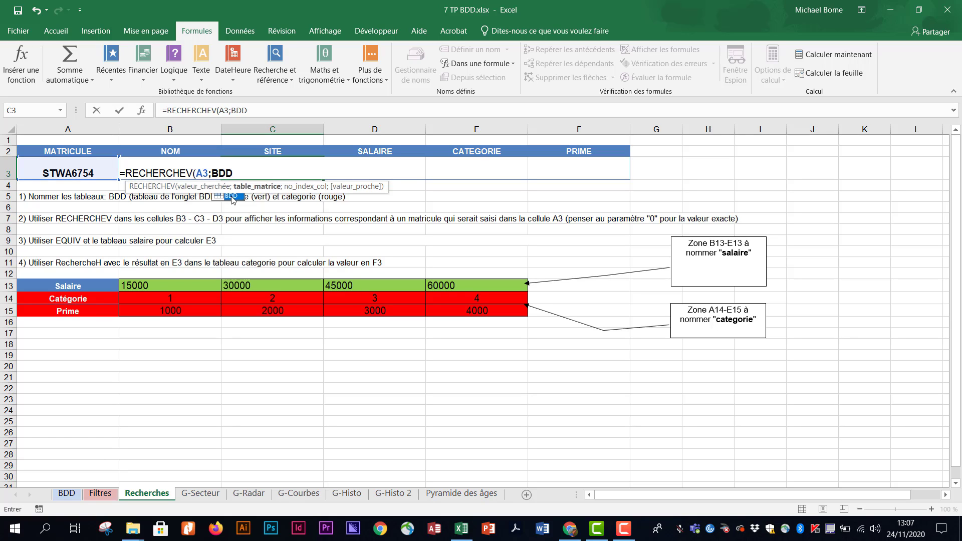
pyautogui.write(';')
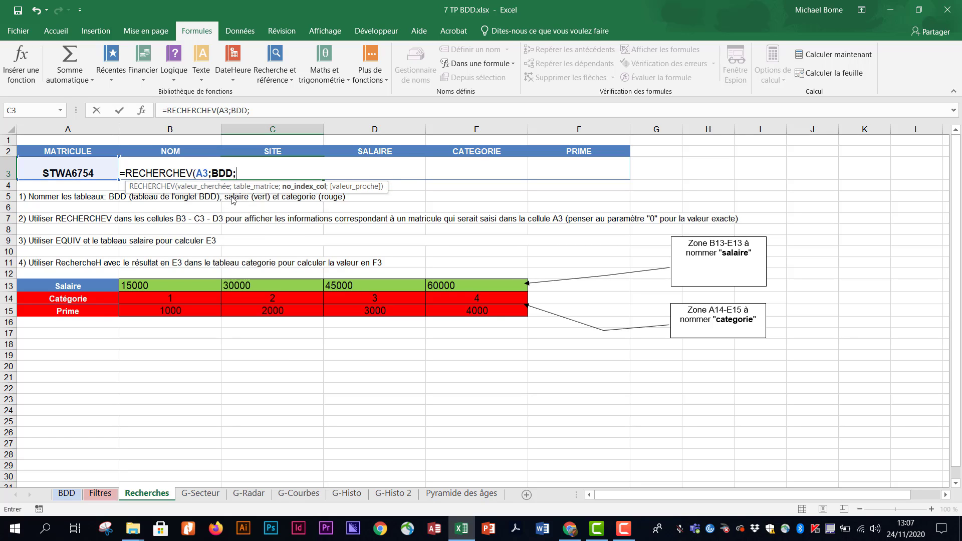
pyautogui.write('5;')
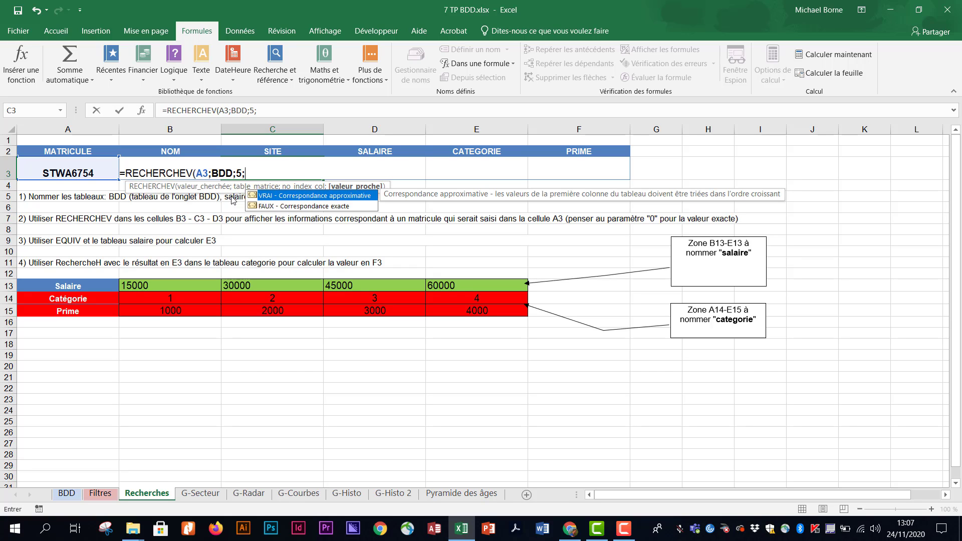
pyautogui.doubleClick(296, 205)
pyautogui.press('Return')
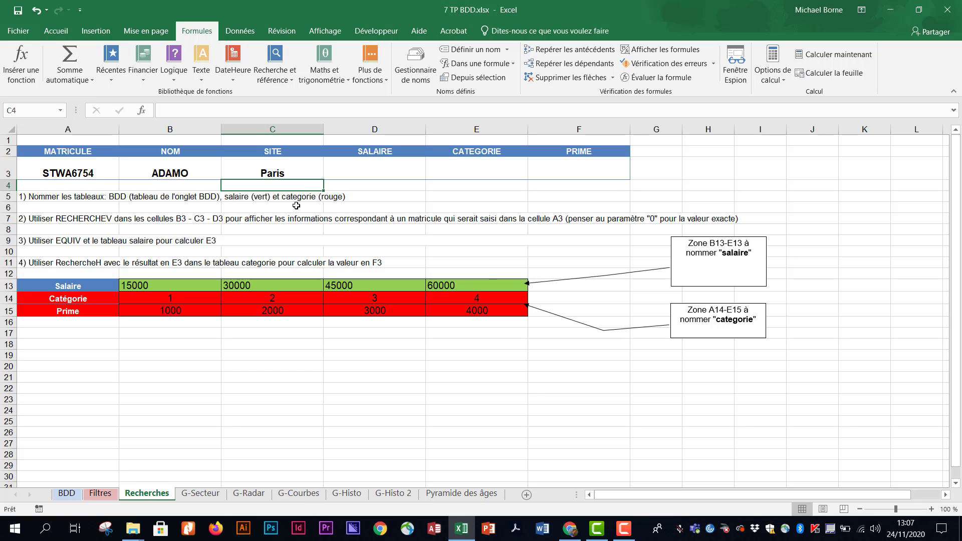
# Copy the text of the C3 RECHERCHEV formula into the SALAIRE cell D3, keeping its references unchanged
pyautogui.click(308, 164)
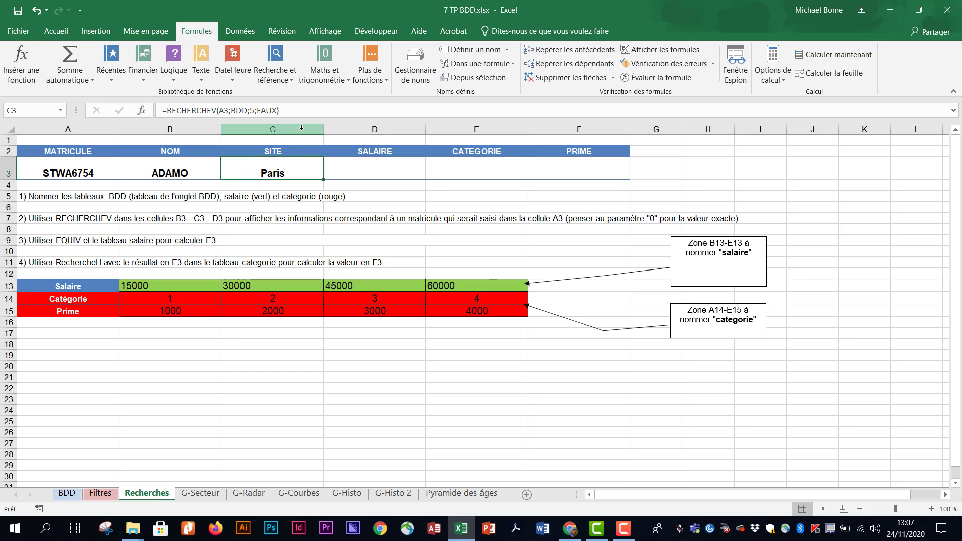
pyautogui.moveTo(279, 110); pyautogui.dragTo(161, 110)
pyautogui.hotkey('ctrl', 'c')
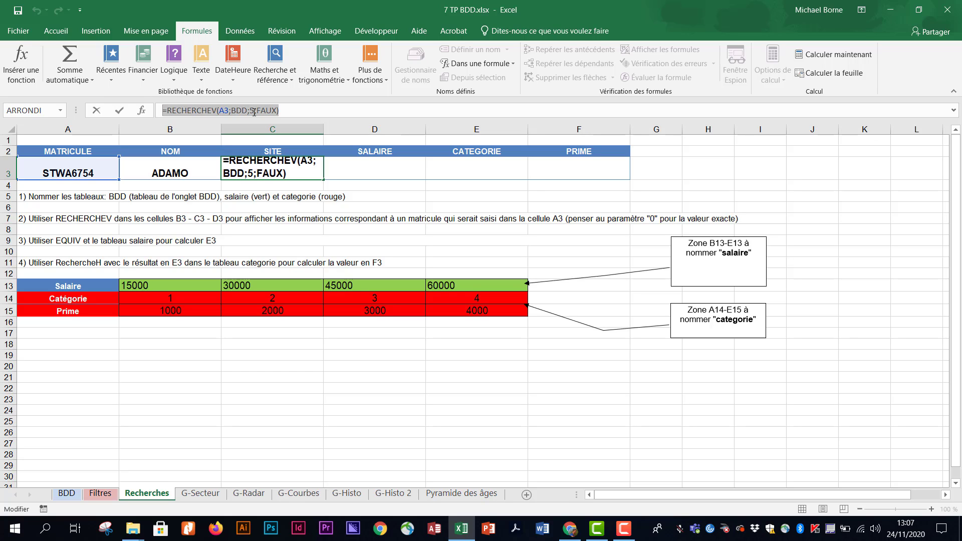
pyautogui.press('Escape')
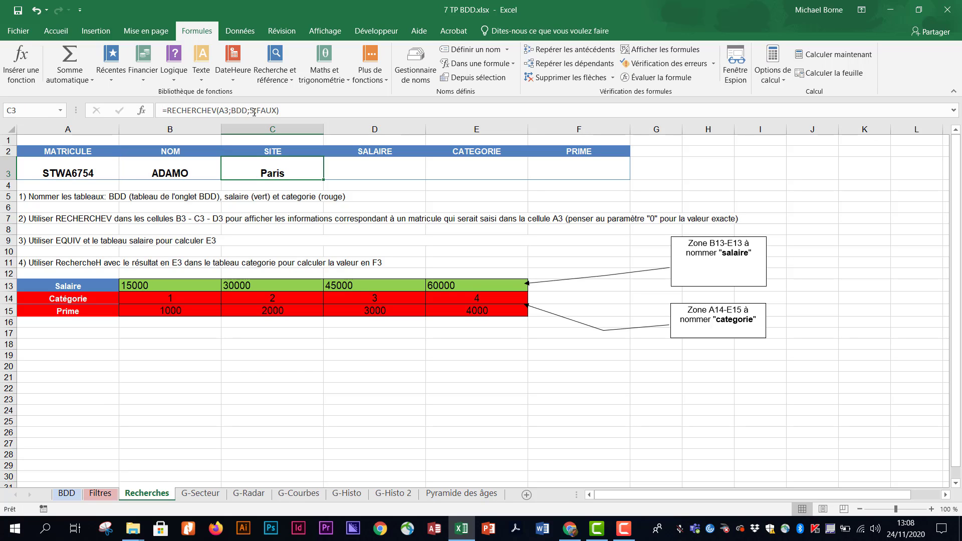
pyautogui.click(367, 167)
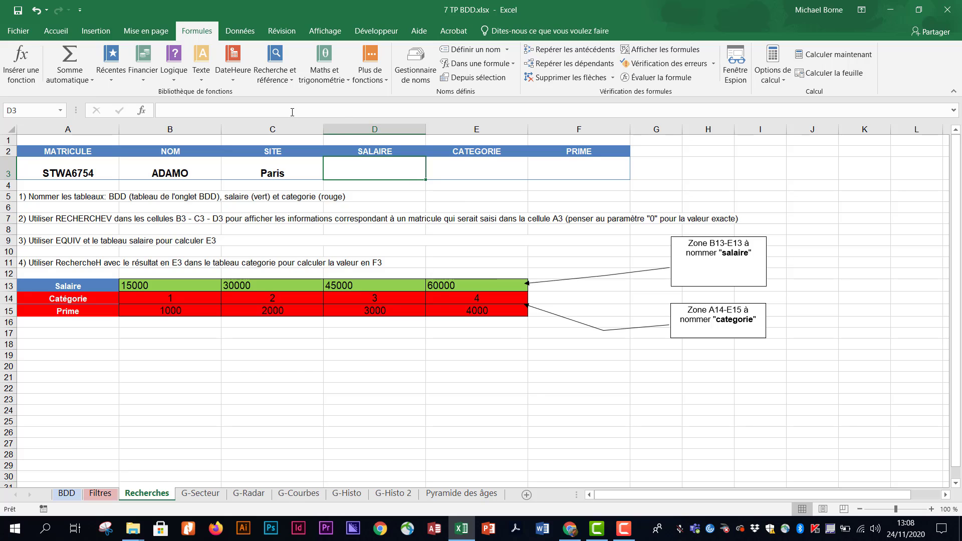
pyautogui.click(293, 111)
pyautogui.hotkey('ctrl', 'v')
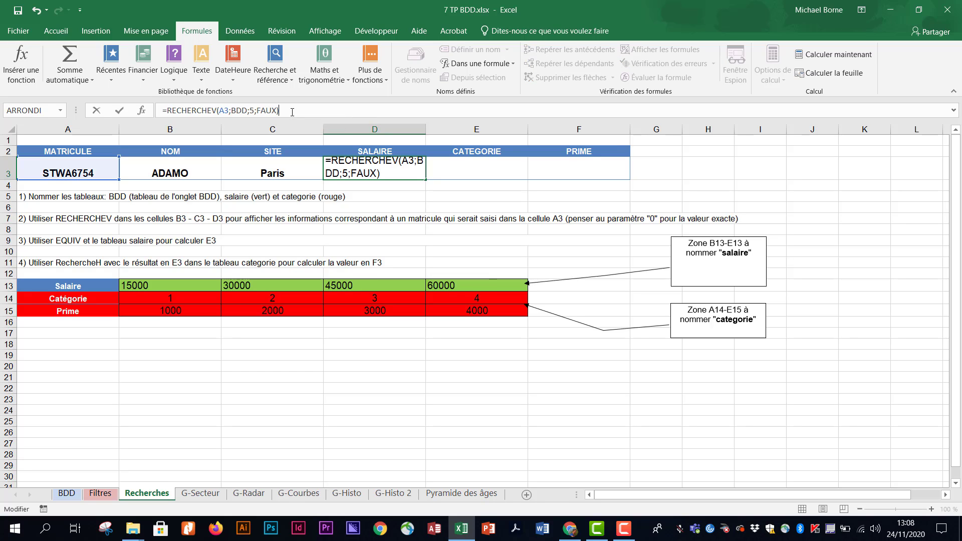
# Set the column index of the RECHERCHEV formula in D3 to 8 for the SALAIRE column
pyautogui.click(255, 110)
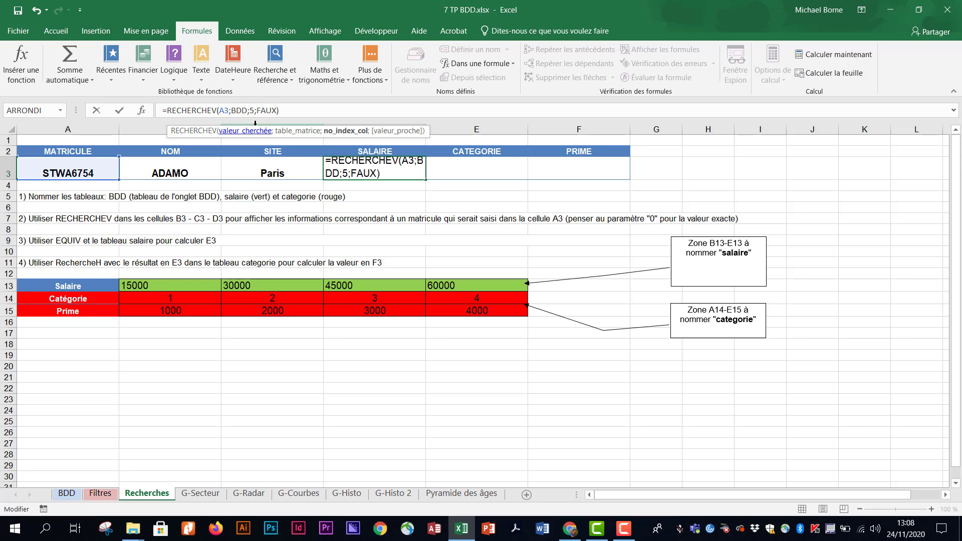
pyautogui.press('BackSpace')
pyautogui.write('8')
pyautogui.press('Return')
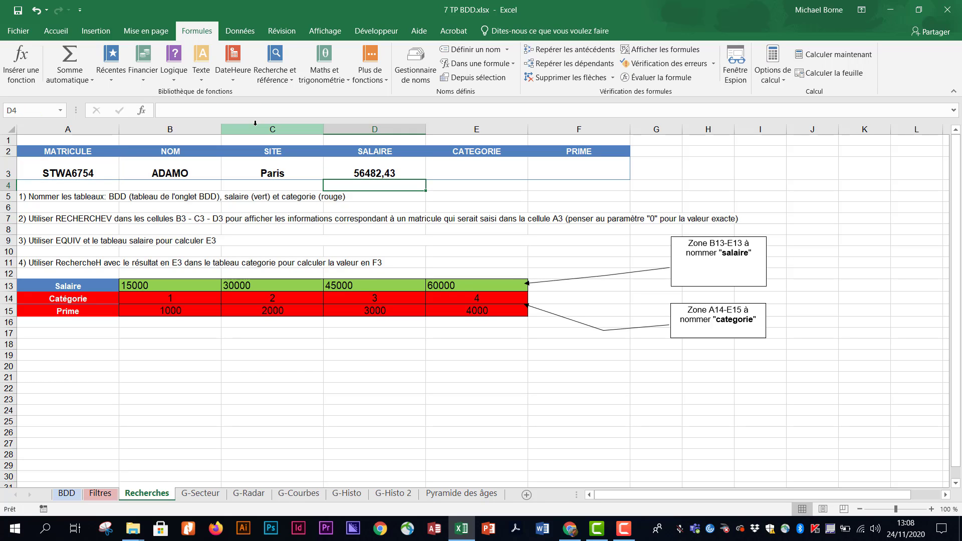
# In E3, calculate the CATEGORIE from the salary with the formula =EQUIV(D3;salaire;1), using the less-than match type
pyautogui.click(477, 171)
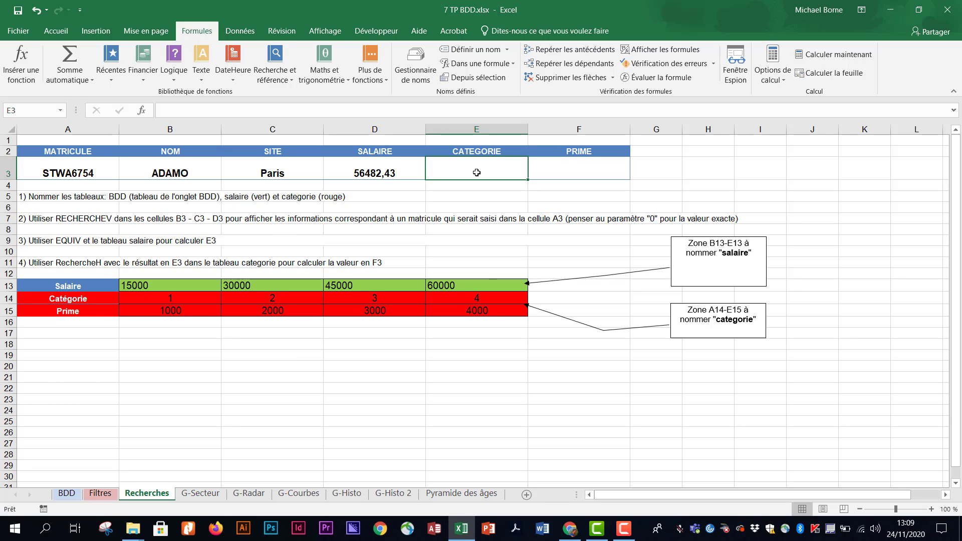
pyautogui.write('=equi')
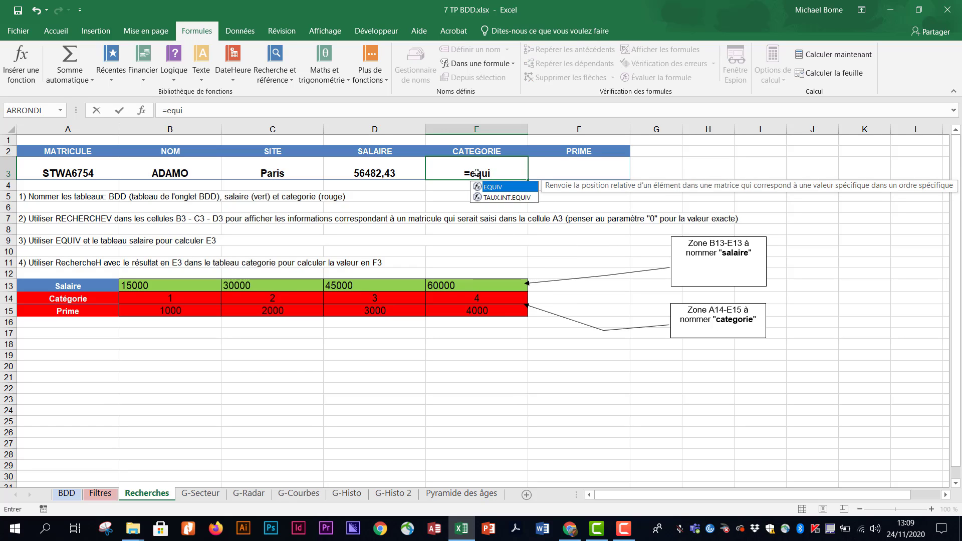
pyautogui.doubleClick(498, 187)
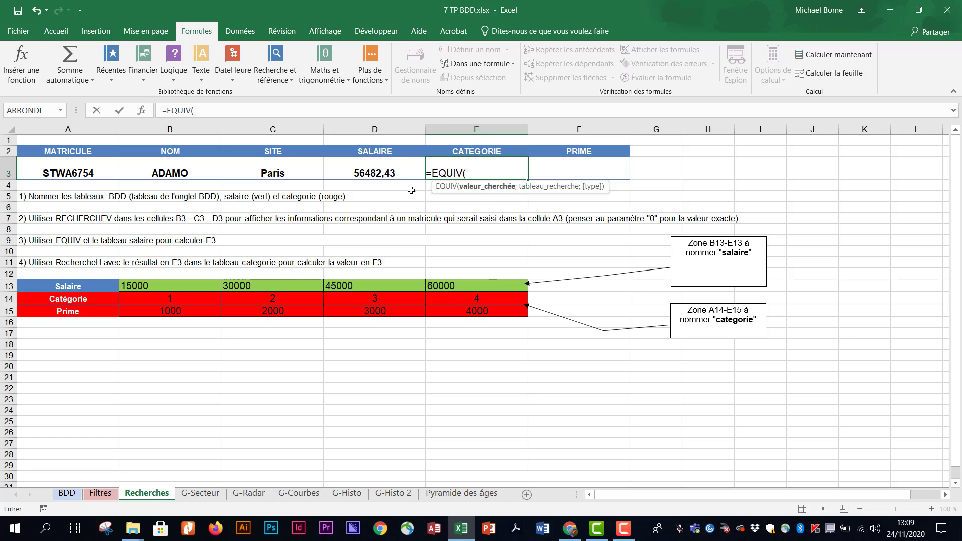
pyautogui.click(396, 171)
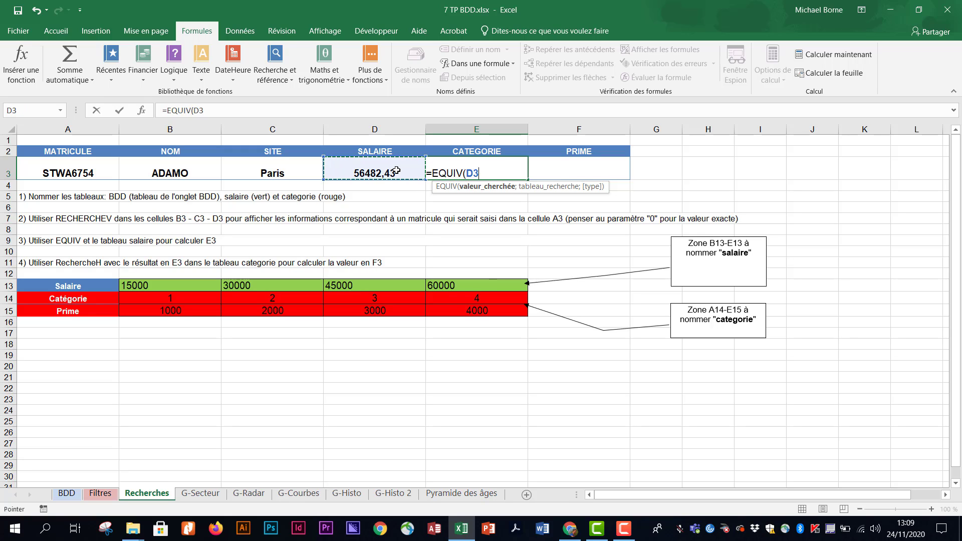
pyautogui.write(';')
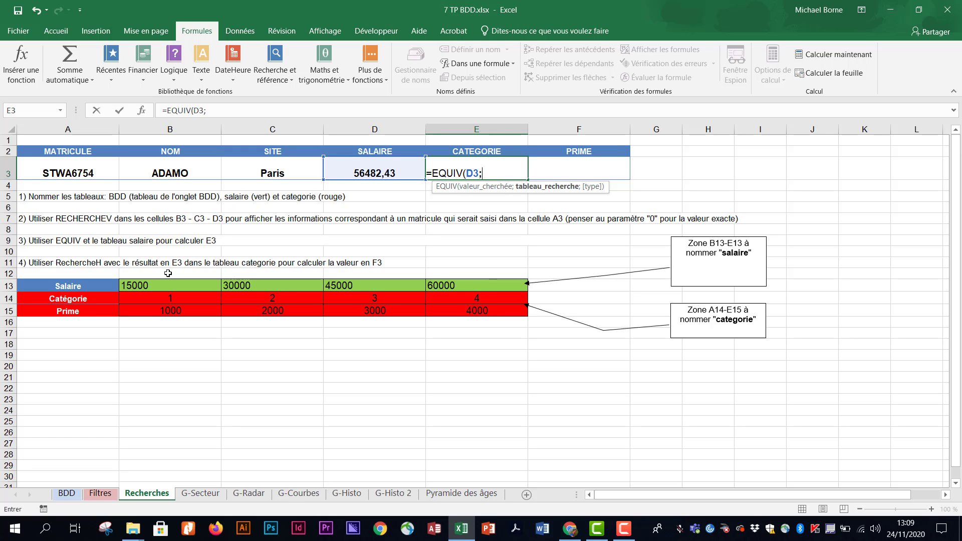
pyautogui.moveTo(158, 285); pyautogui.dragTo(446, 287)
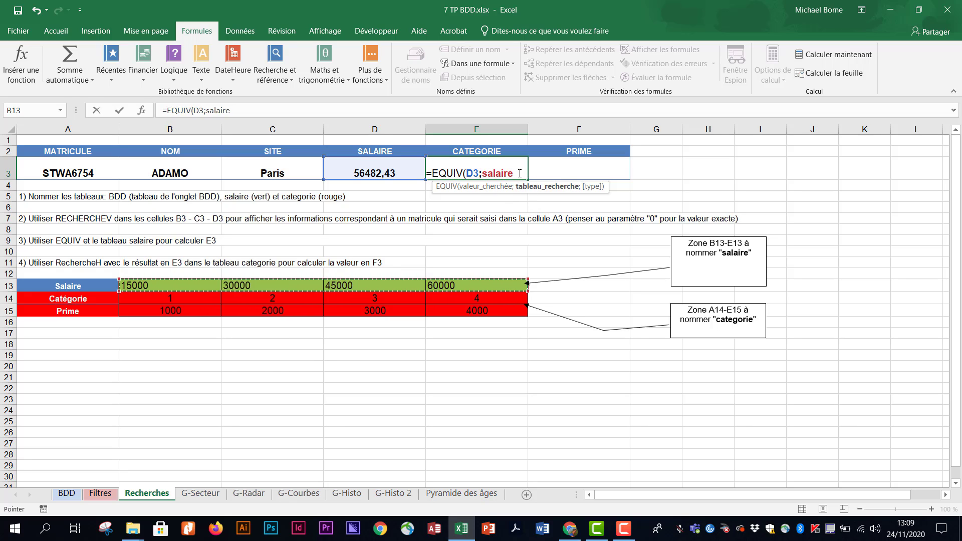
pyautogui.write(';')
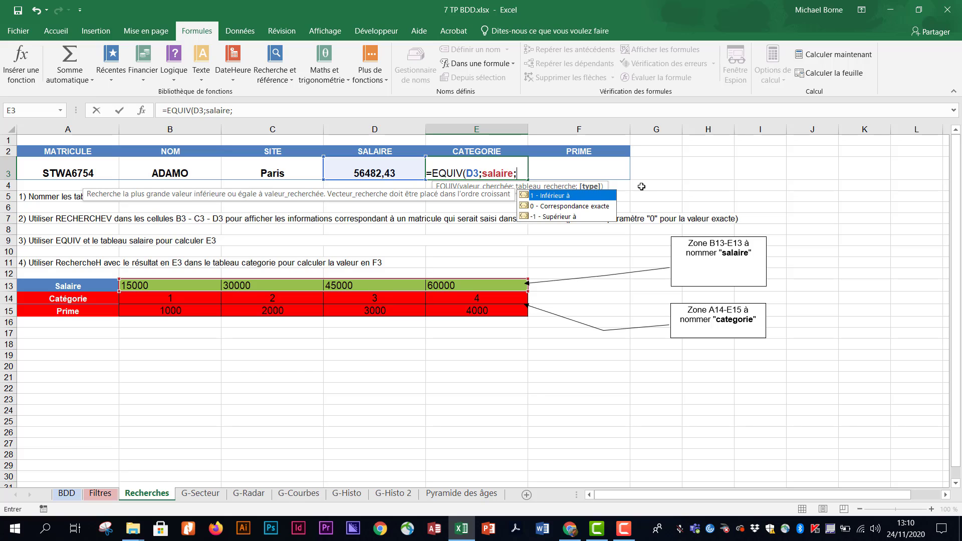
pyautogui.doubleClick(580, 199)
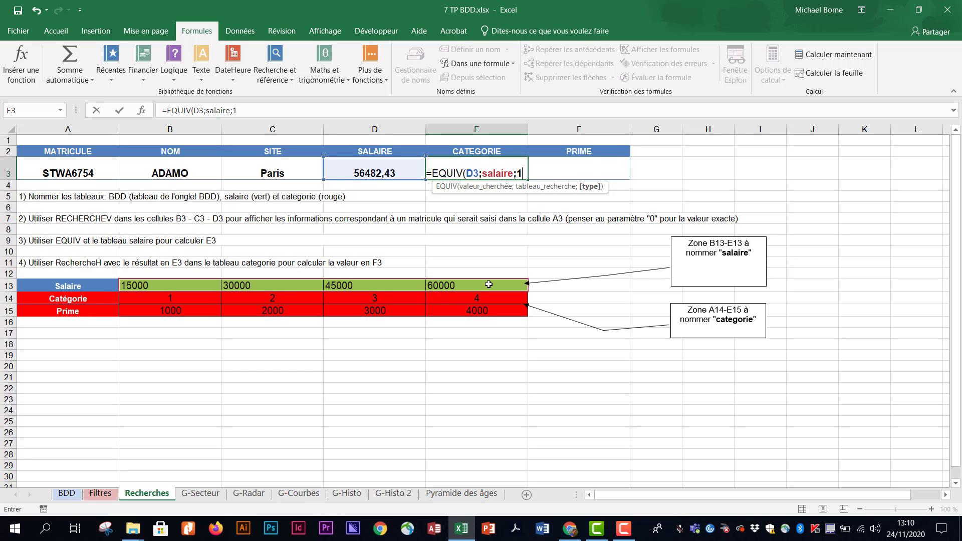
pyautogui.press('Return')
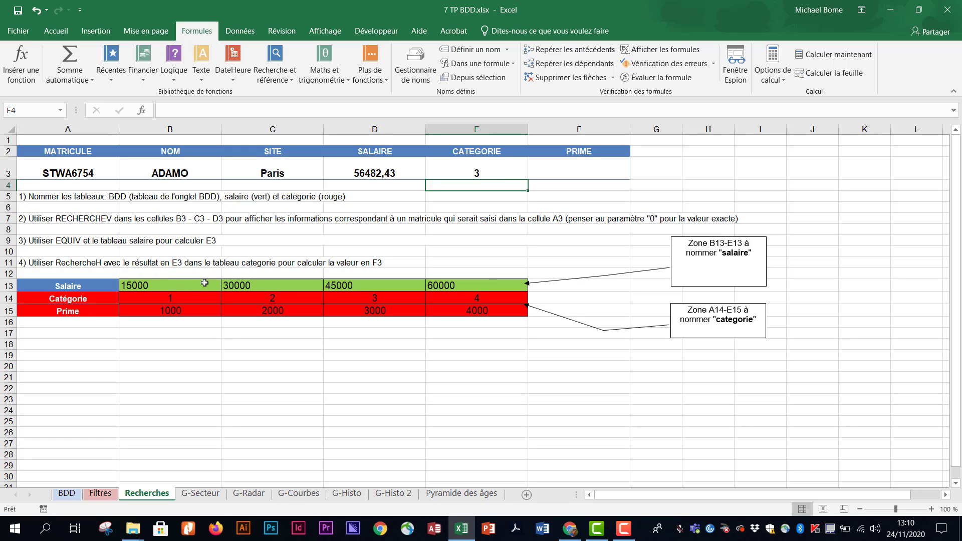
pyautogui.click(388, 286)
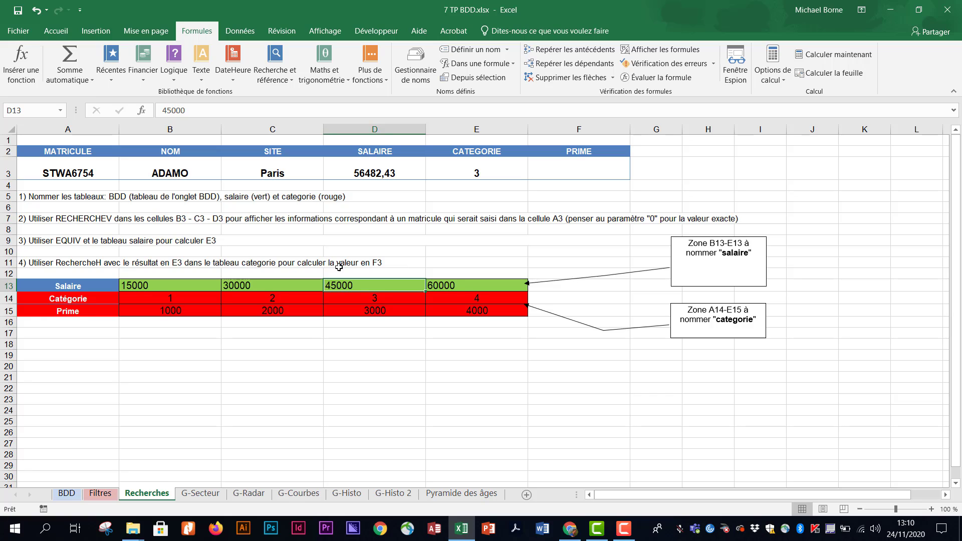
pyautogui.moveTo(203, 286); pyautogui.dragTo(432, 288)
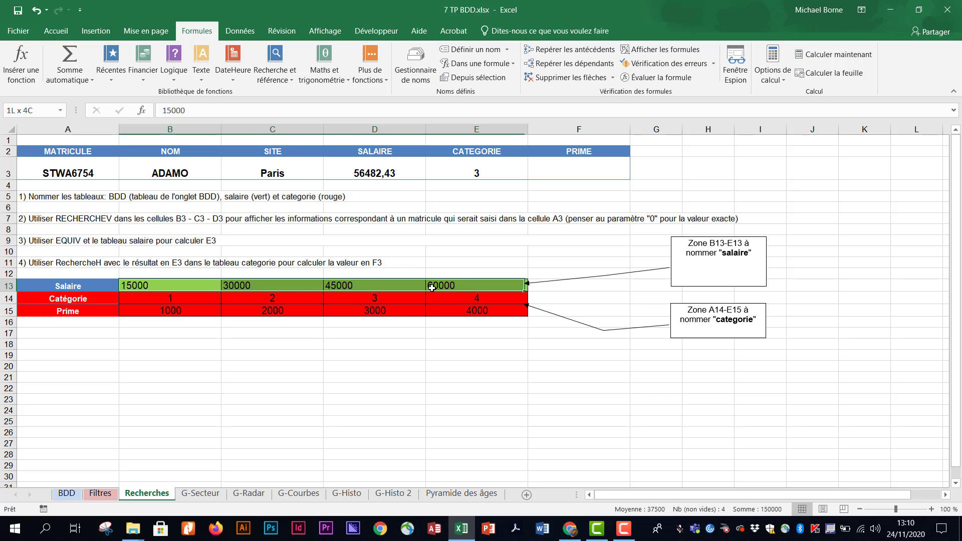
pyautogui.click(85, 286)
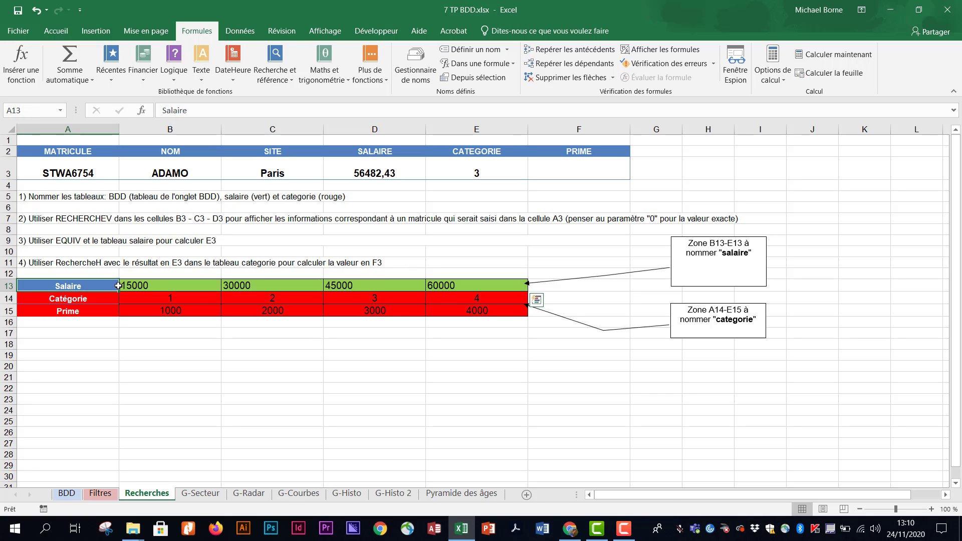
pyautogui.moveTo(118, 286); pyautogui.dragTo(454, 286)
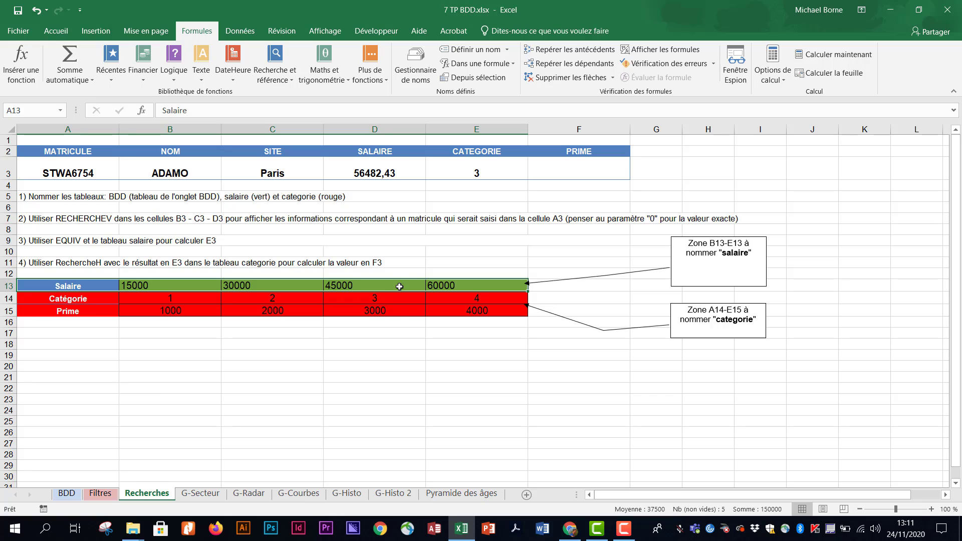
pyautogui.click(456, 254)
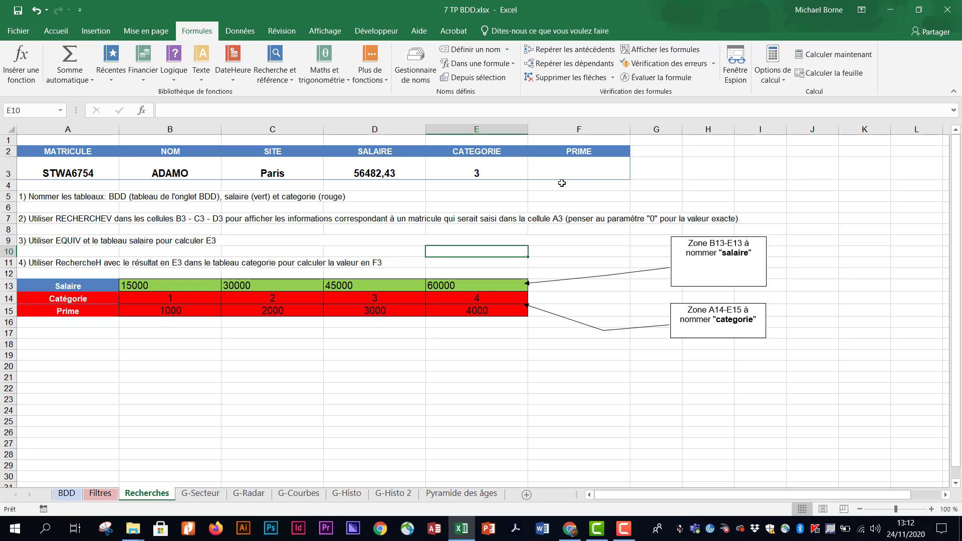
# In F3, look up the PRIME for the category with the exact-match formula =RECHERCHEH(E3;categorie;2;FAUX)
pyautogui.click(577, 173)
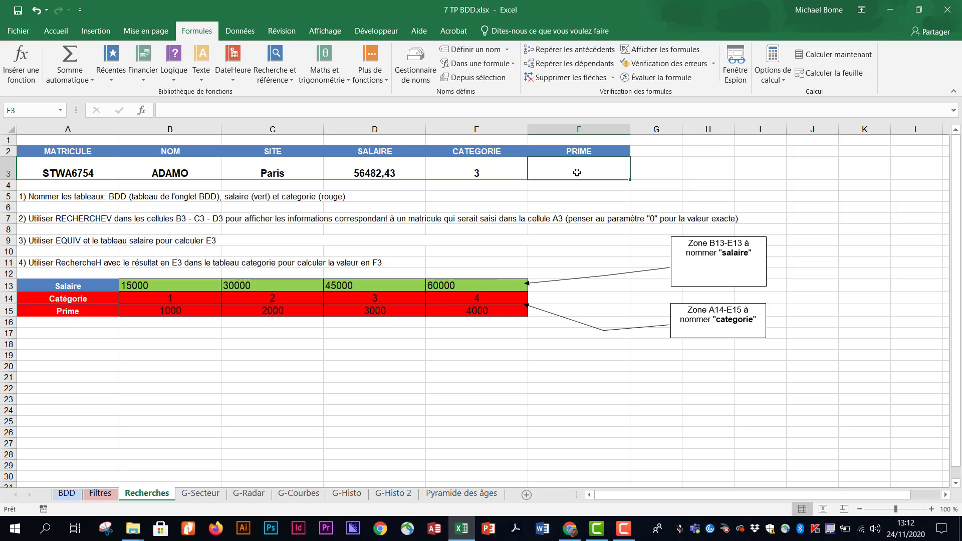
pyautogui.write('=rech')
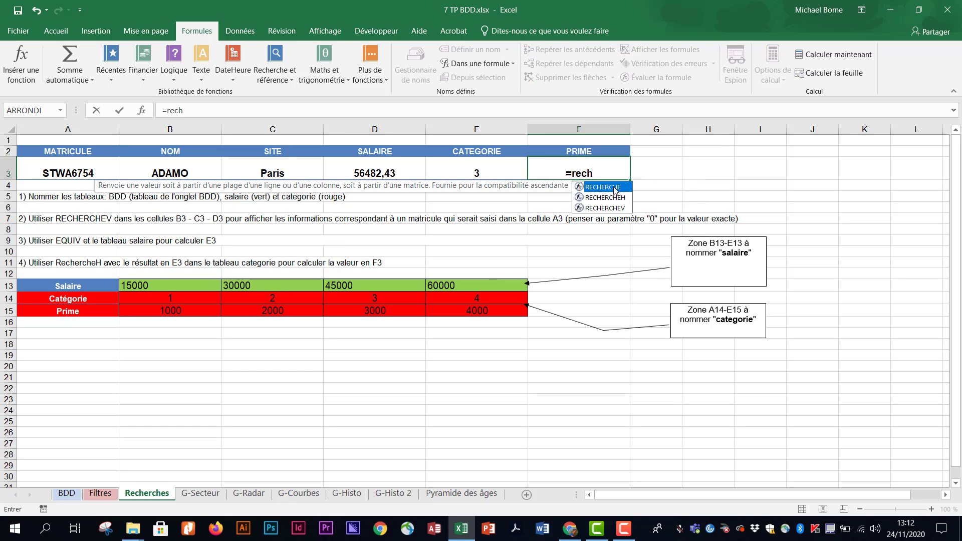
pyautogui.doubleClick(623, 198)
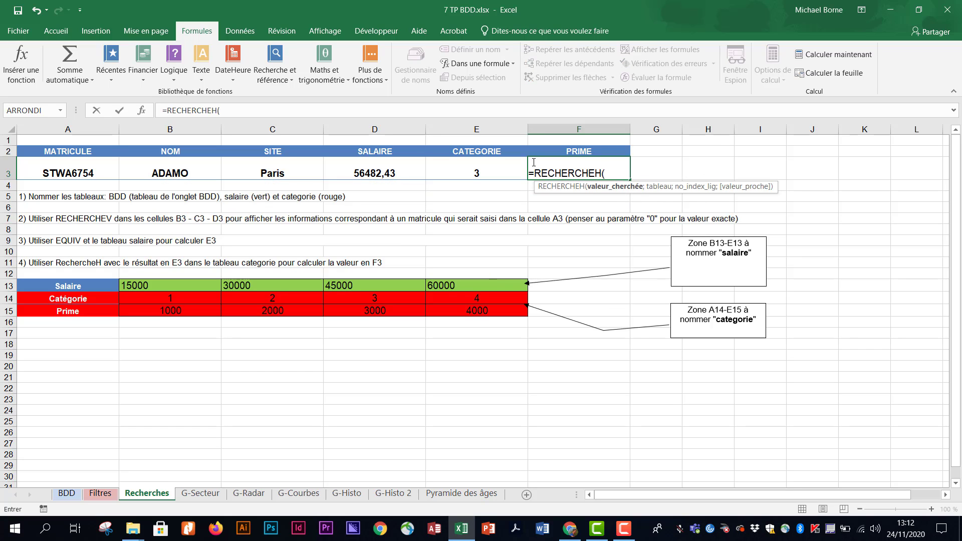
pyautogui.click(491, 171)
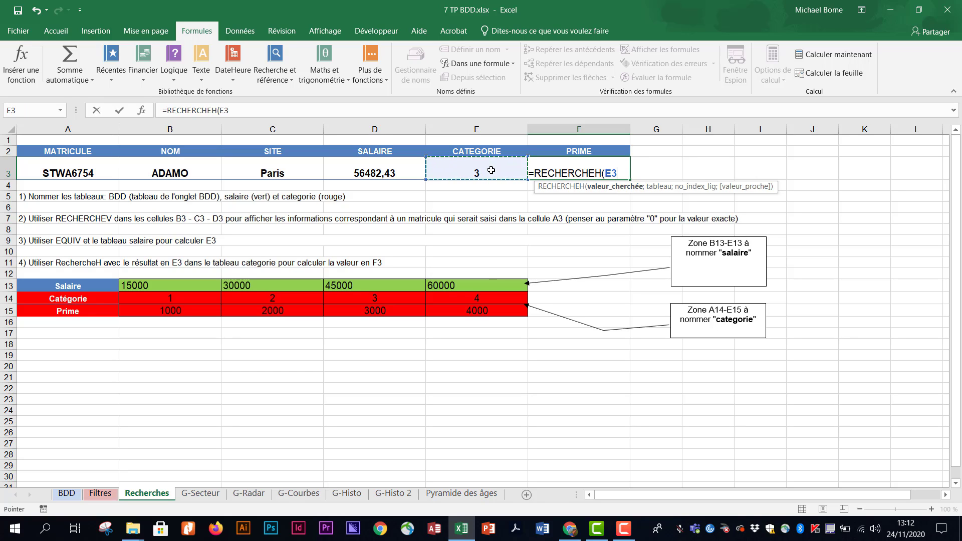
pyautogui.write(';')
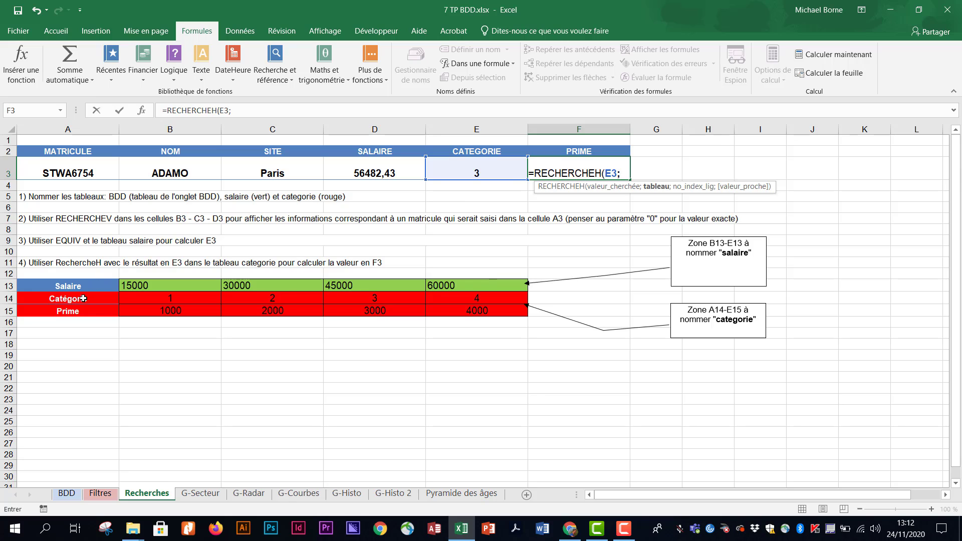
pyautogui.moveTo(83, 299); pyautogui.dragTo(524, 312)
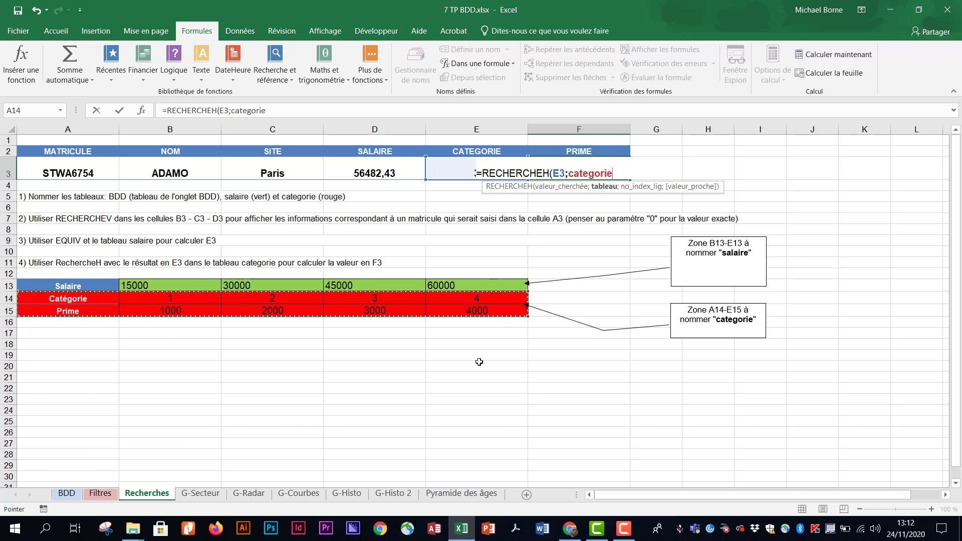
pyautogui.write(';2')
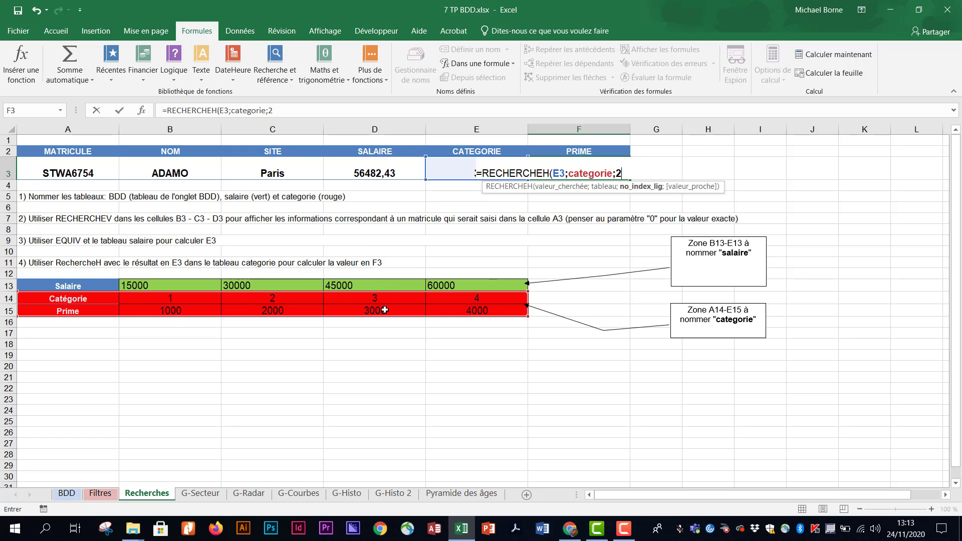
pyautogui.write(';')
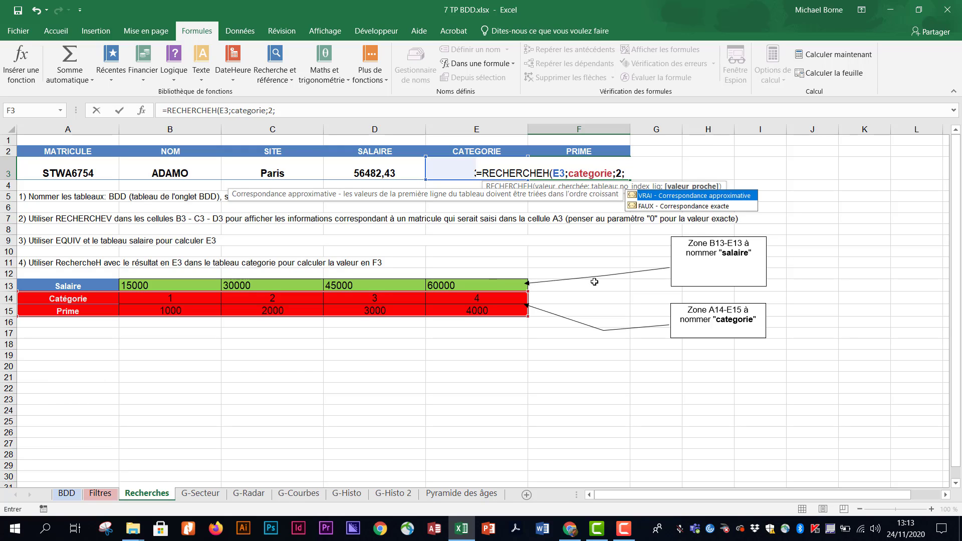
pyautogui.click(676, 206)
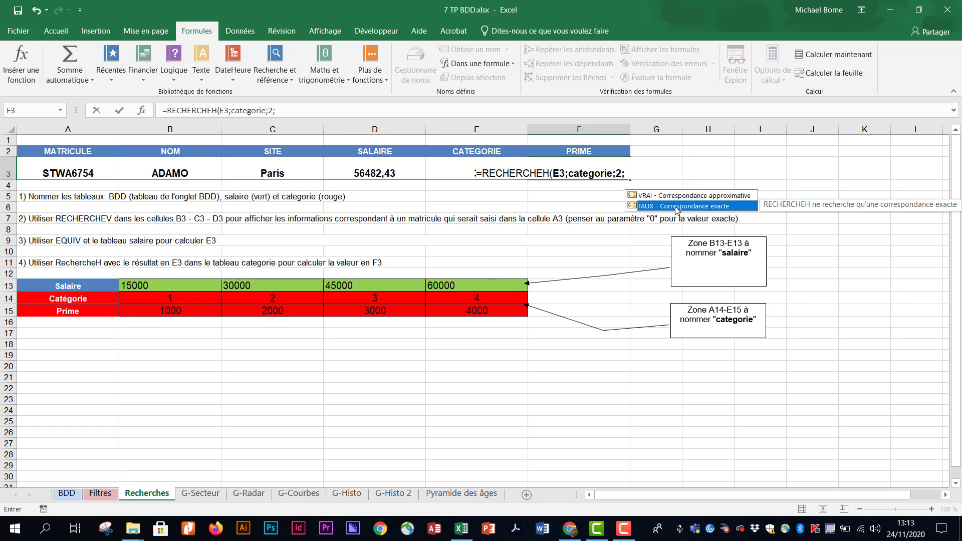
pyautogui.doubleClick(676, 207)
pyautogui.press('Return')
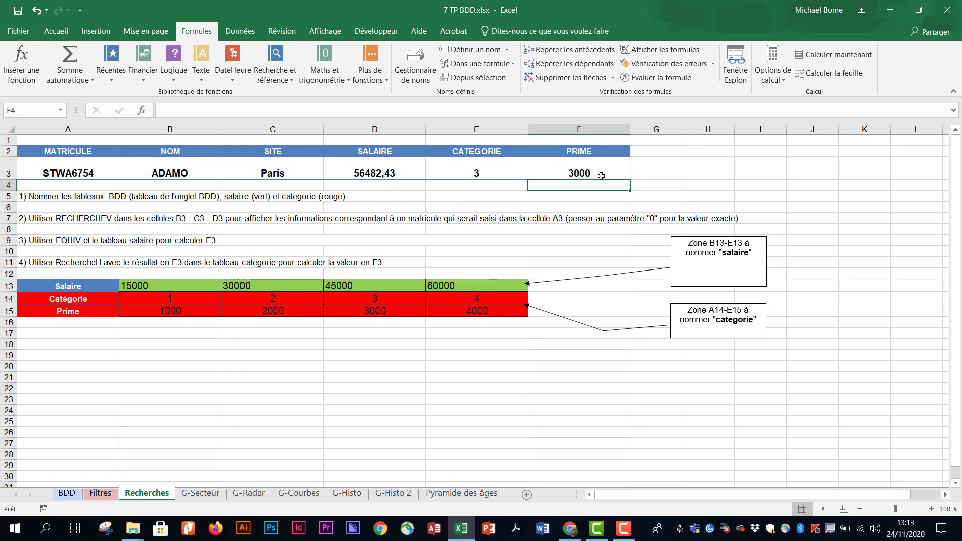
# Add list data validation with a dropdown to the MATRICULE cell A3, using the source =BDD!$A$2:$A$282
pyautogui.click(103, 172)
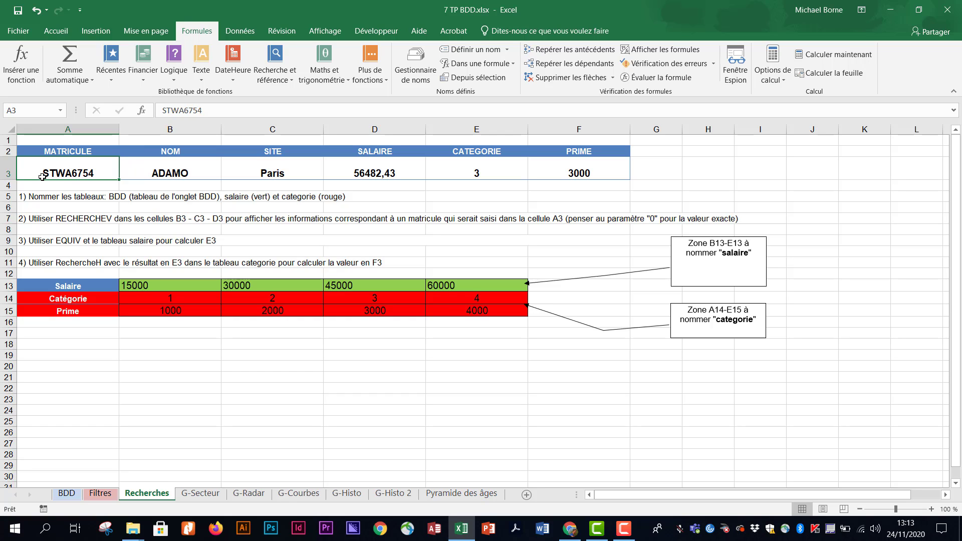
pyautogui.click(236, 33)
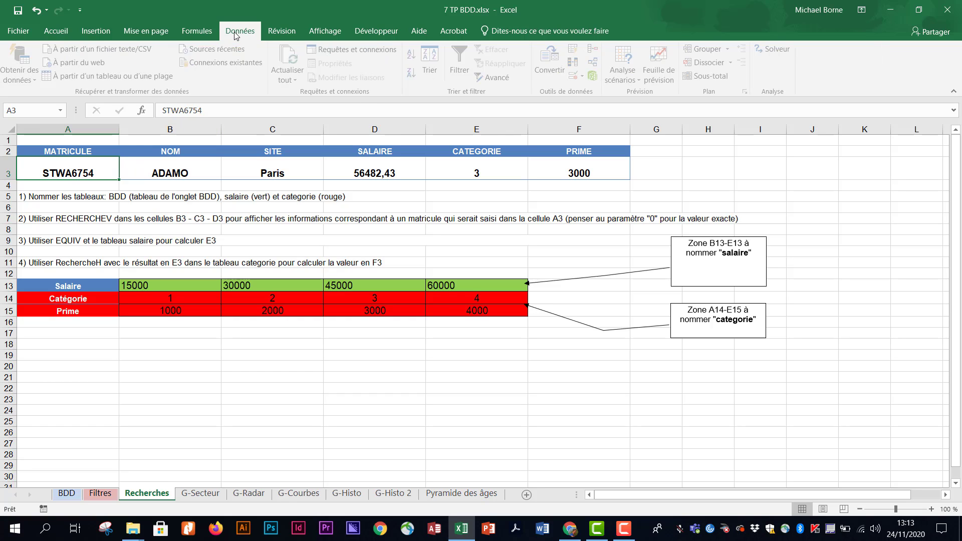
pyautogui.click(585, 77)
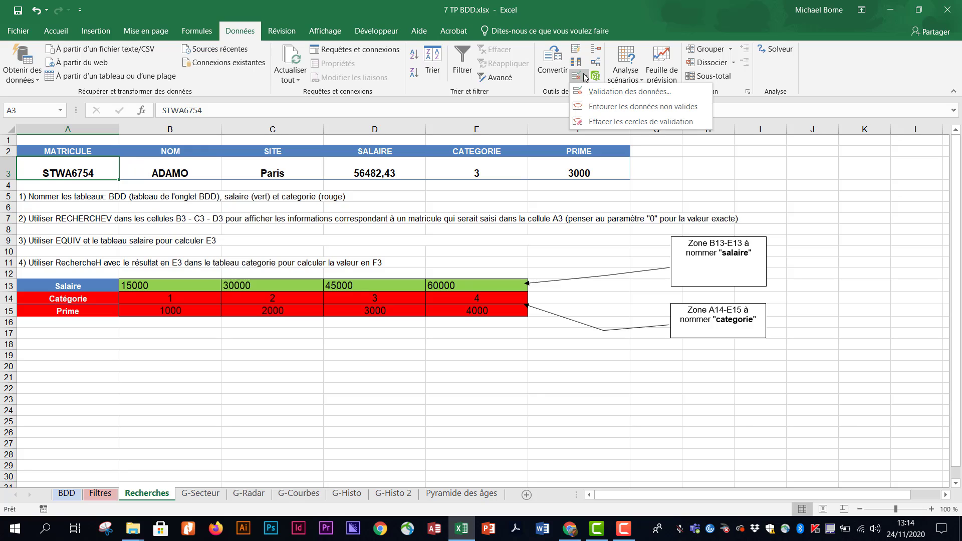
pyautogui.click(621, 93)
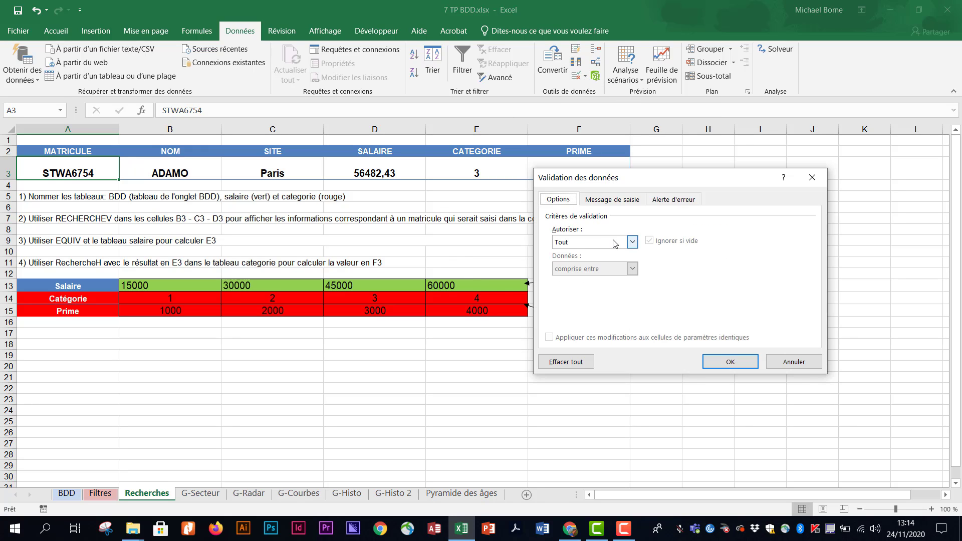
pyautogui.click(633, 243)
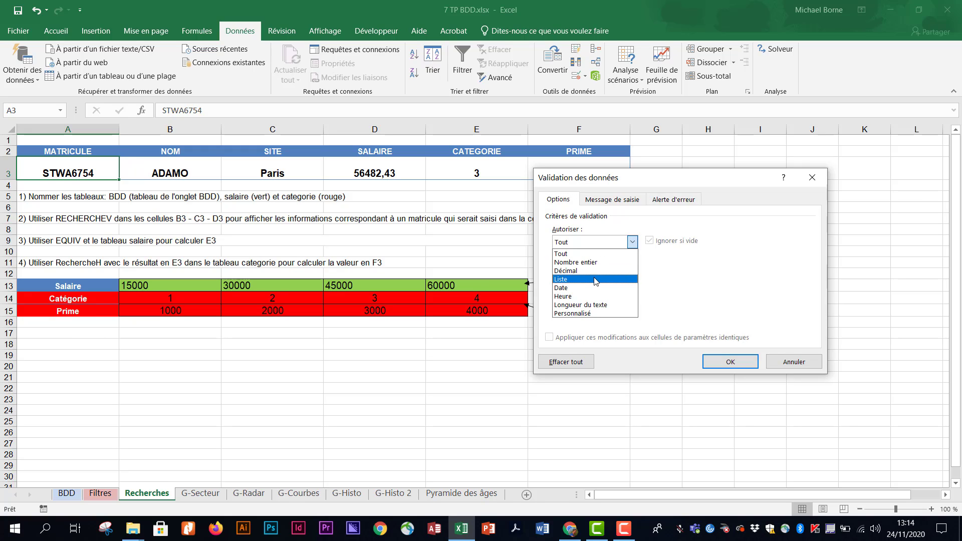
pyautogui.click(595, 280)
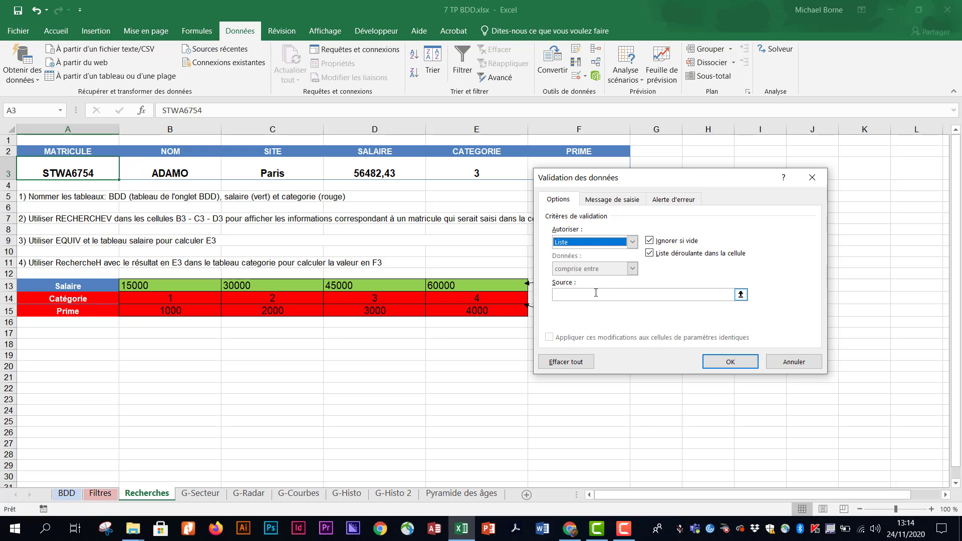
pyautogui.click(594, 295)
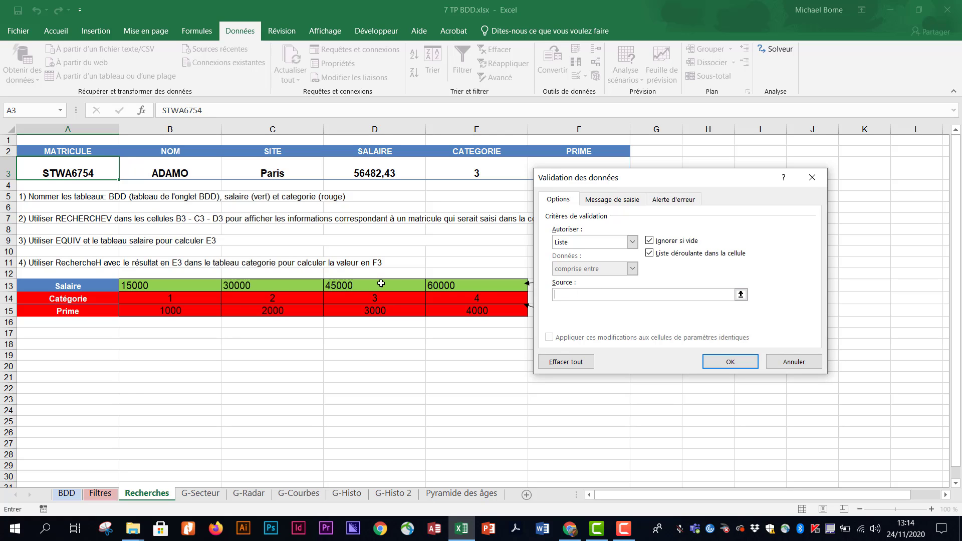
pyautogui.click(63, 493)
pyautogui.moveTo(57, 151); pyautogui.dragTo(40, 449)
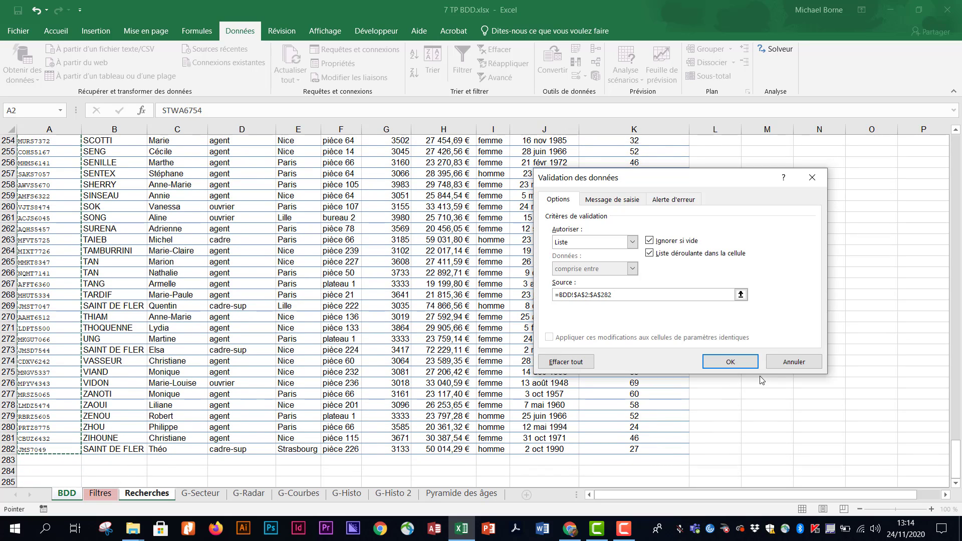
pyautogui.click(746, 365)
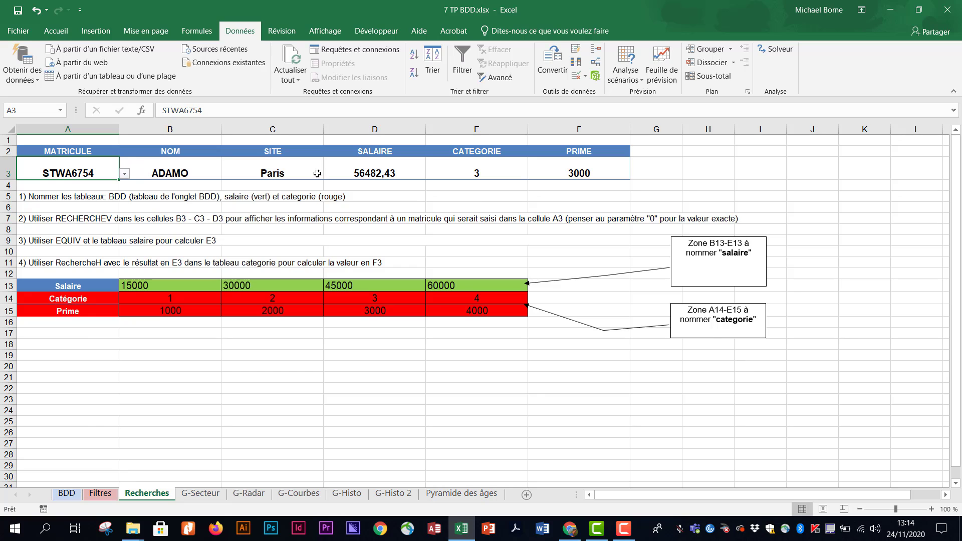
# Test the MATRICULE dropdown in A3 by choosing several different matricules from its list, one after another
pyautogui.click(125, 174)
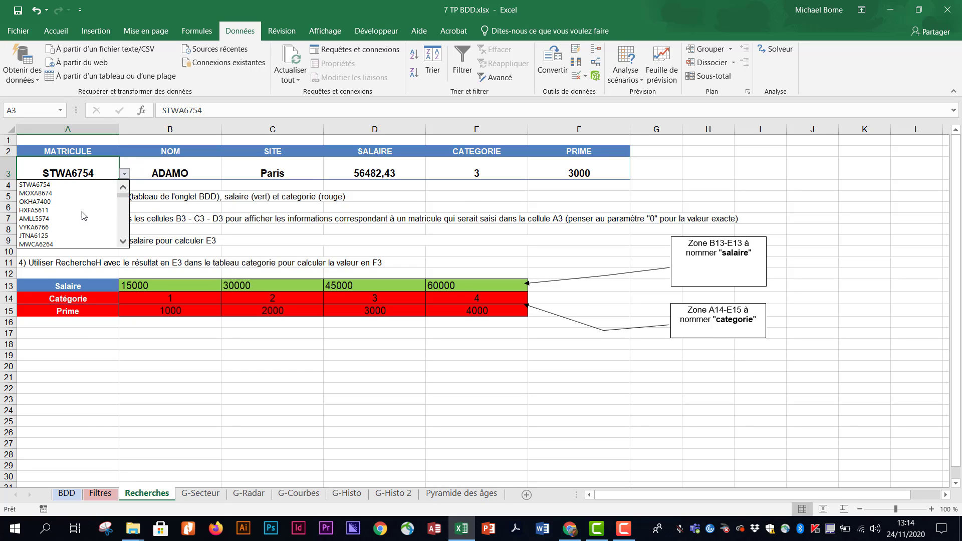
pyautogui.click(90, 196)
pyautogui.click(125, 174)
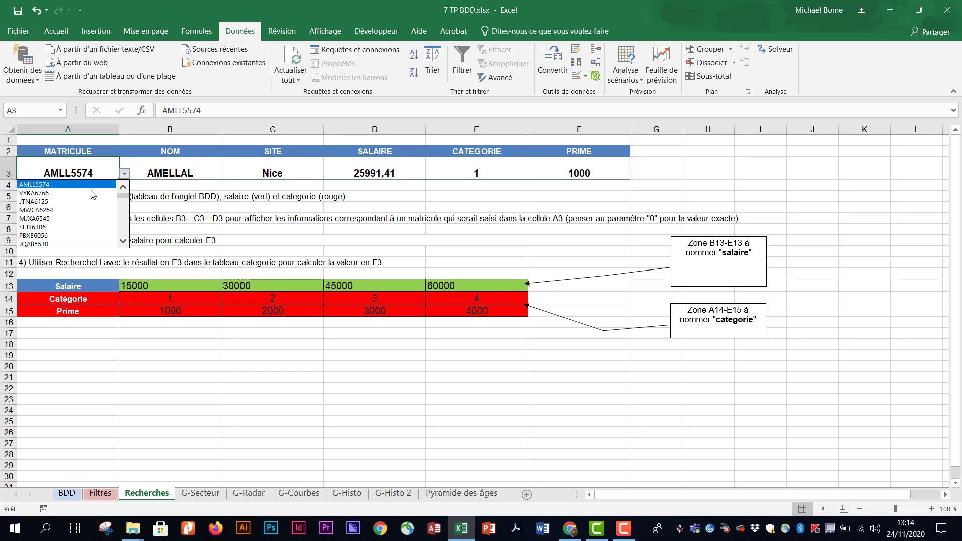
pyautogui.scroll(-3, 101, 201)
pyautogui.click(104, 190)
pyautogui.click(132, 178)
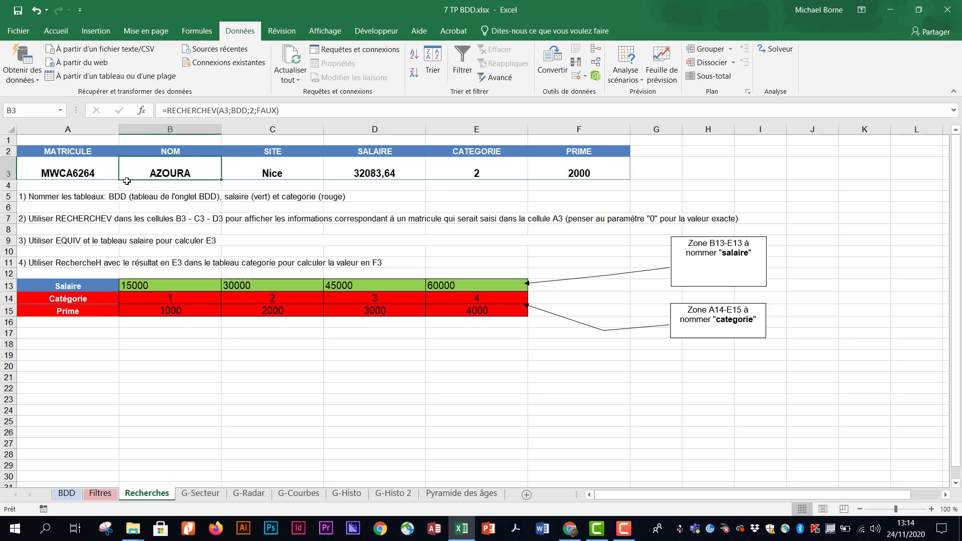
pyautogui.click(111, 174)
pyautogui.click(125, 175)
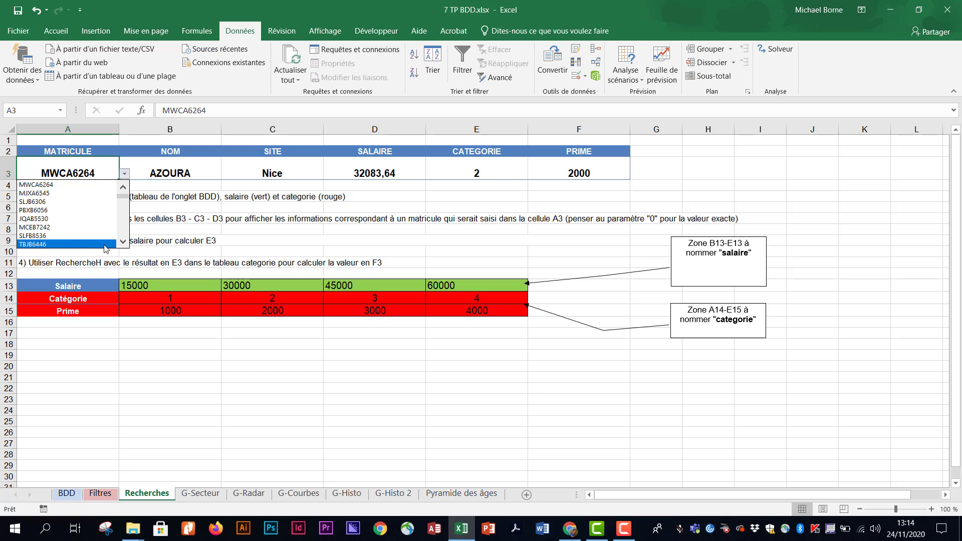
pyautogui.click(123, 243)
pyautogui.click(123, 243)
pyautogui.click(77, 237)
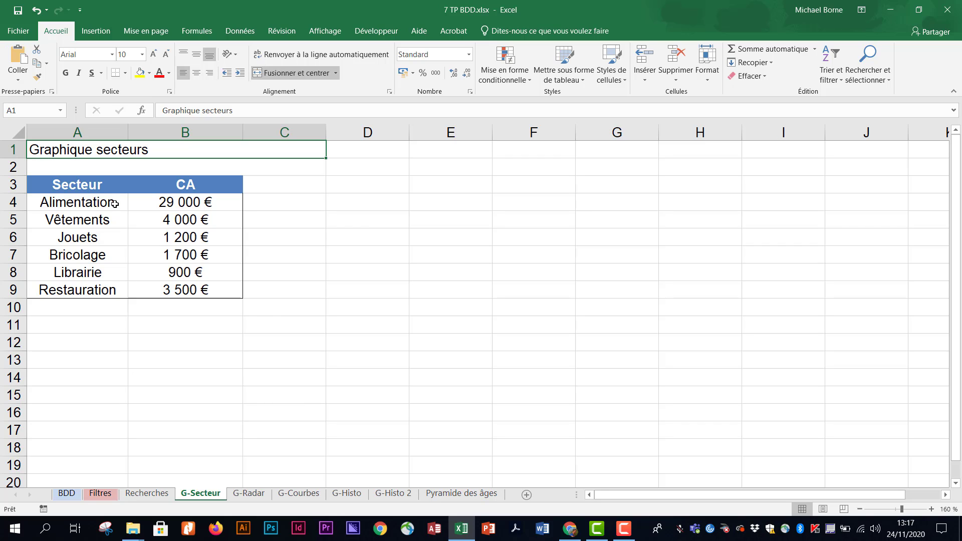
# Select the Secteur and CA table A3:B9 on the G-Secteur sheet and open the choice of pie chart types
pyautogui.moveTo(64, 184); pyautogui.dragTo(202, 294)
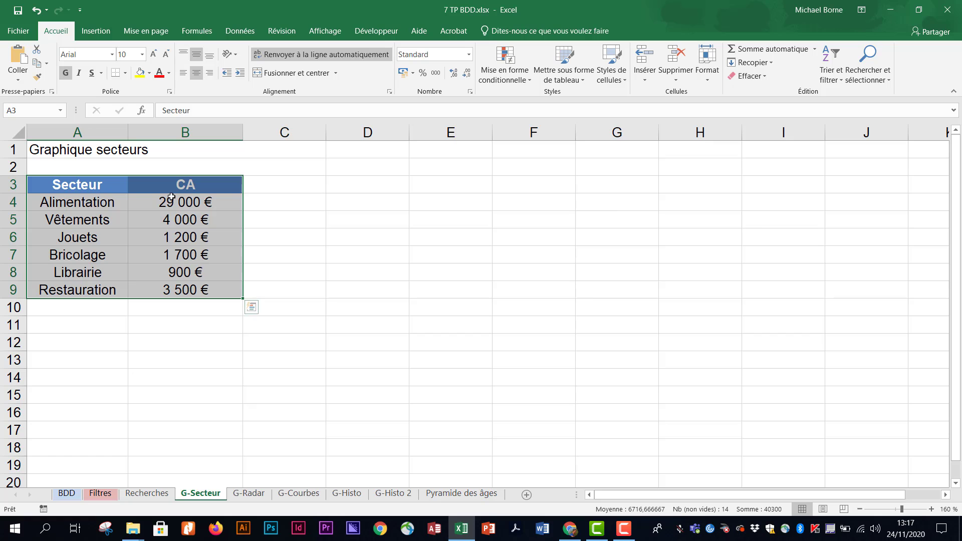
pyautogui.click(96, 31)
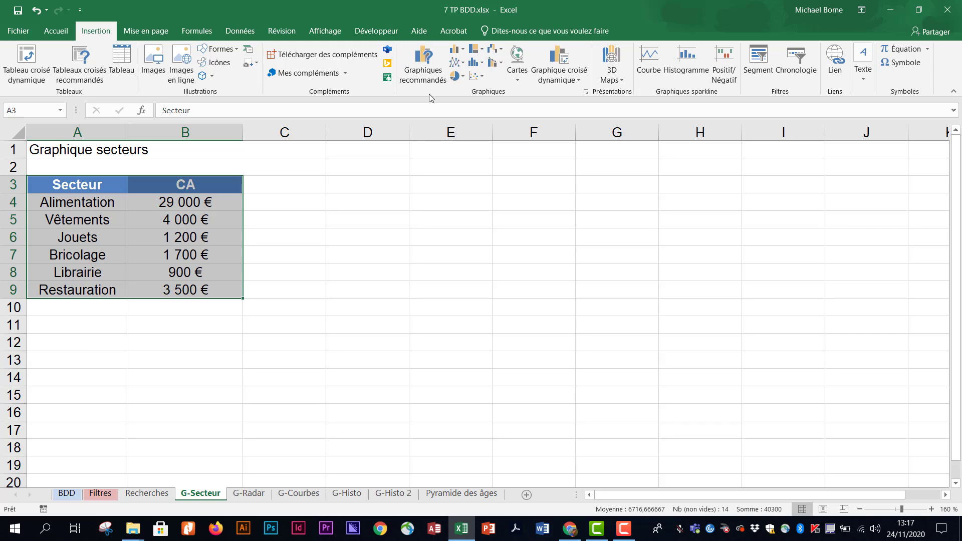
pyautogui.click(465, 78)
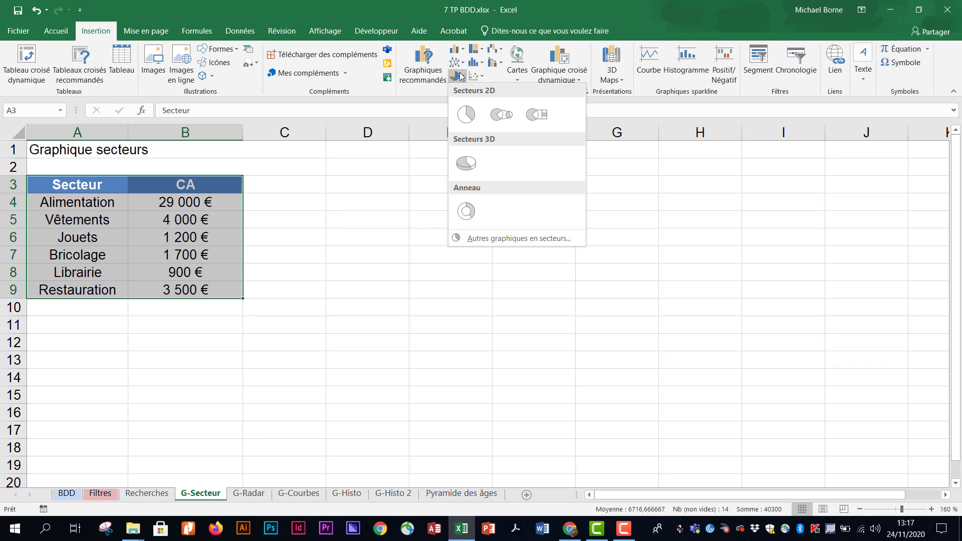
# Insert a 2D pie chart from the Secteur and CA table and use the first chart style
pyautogui.click(469, 115)
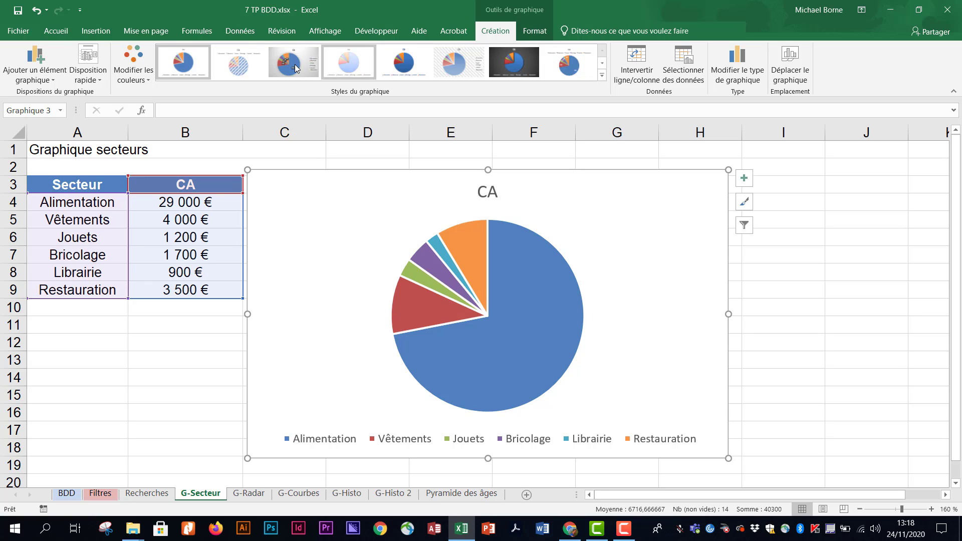
pyautogui.click(192, 66)
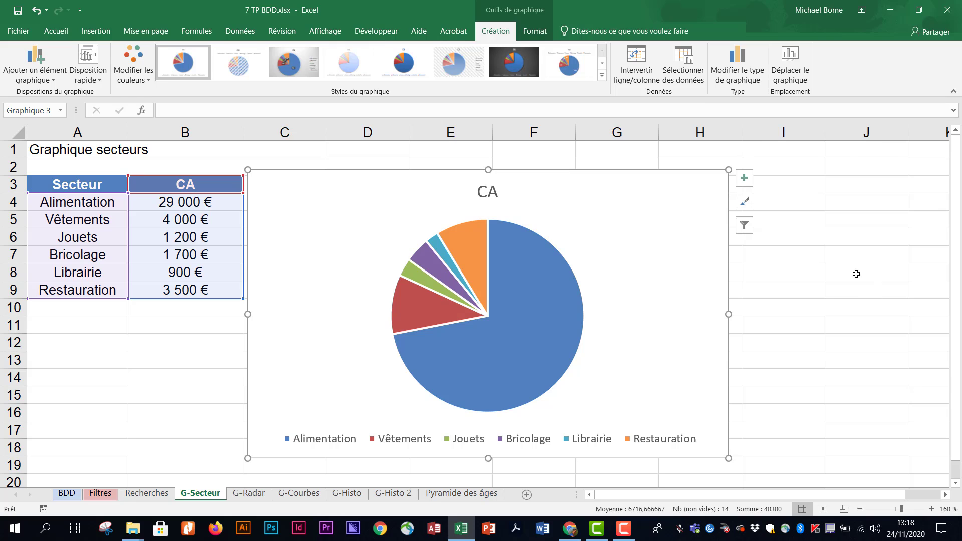
# Review the pie chart's available elements, styles, colour palettes and category filters, leaving its settings as they are
pyautogui.click(746, 179)
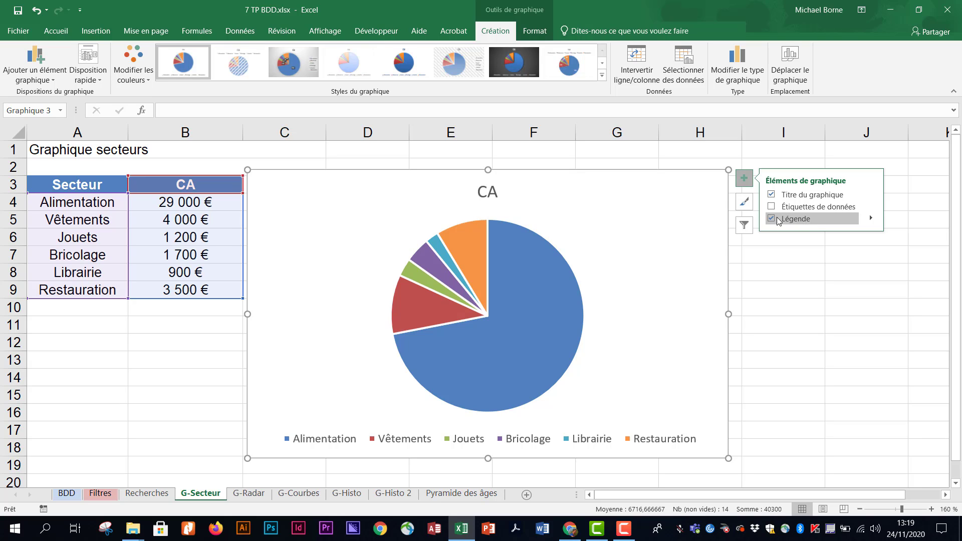
pyautogui.click(746, 203)
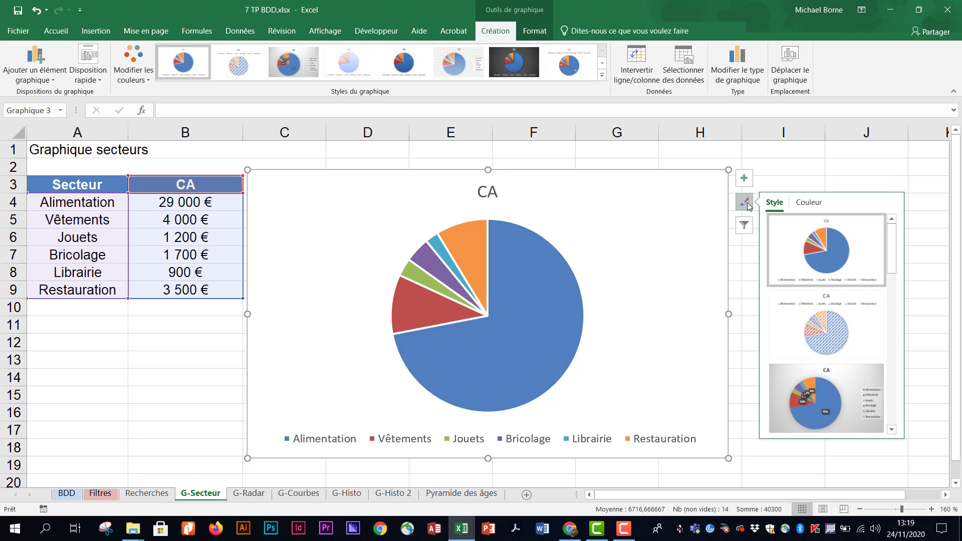
pyautogui.click(809, 202)
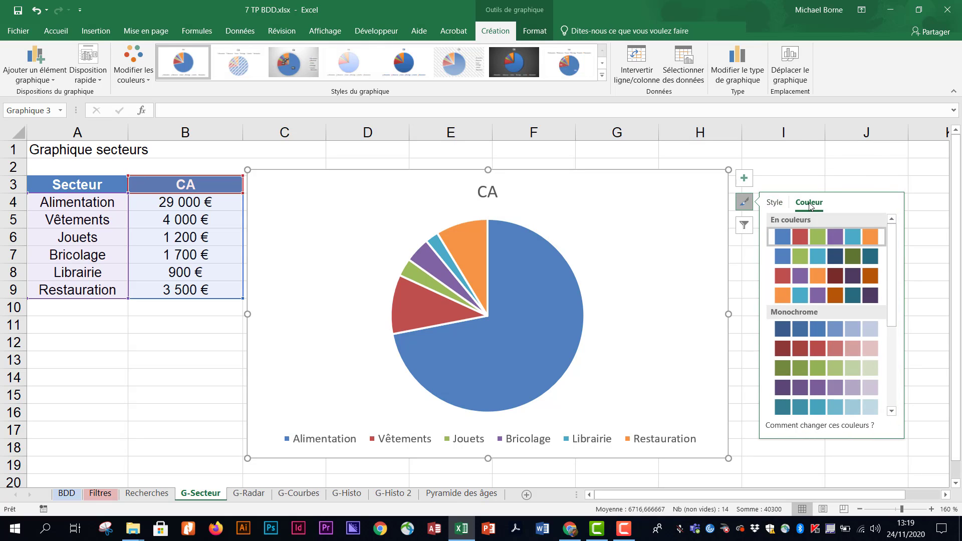
pyautogui.click(744, 225)
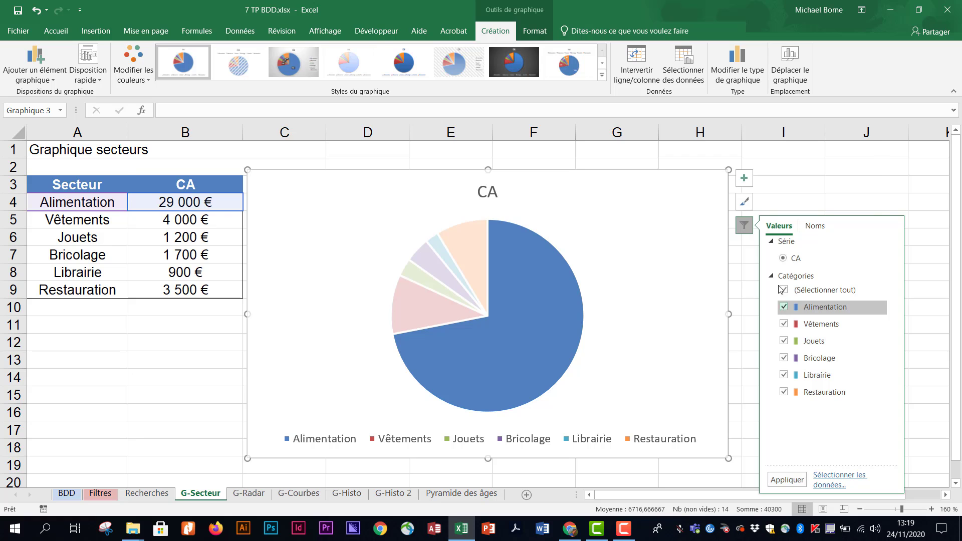
pyautogui.click(788, 176)
pyautogui.click(797, 180)
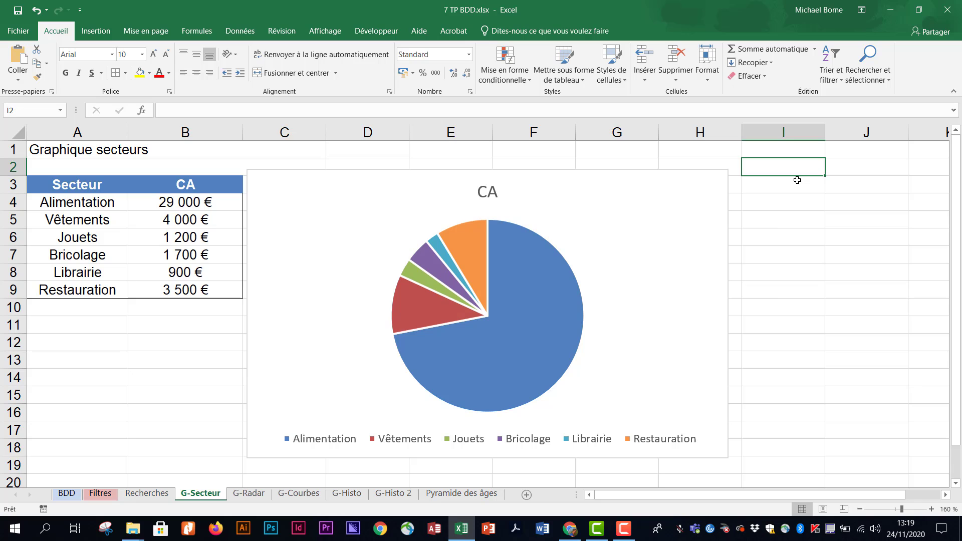
# On the G-Radar sheet, insert a basic radar chart from A3:C8 comparing Vendeur 1 and Vendeur 2
pyautogui.moveTo(475, 246)
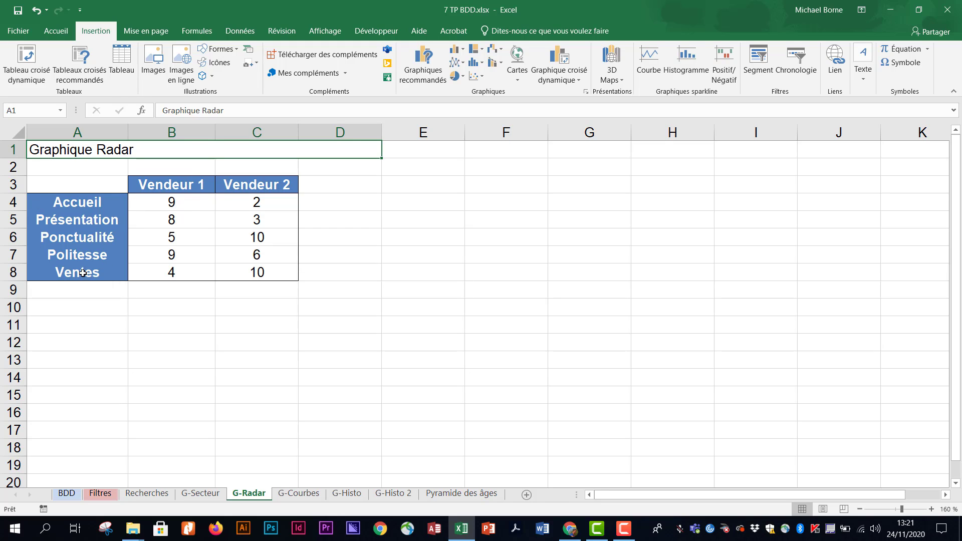
pyautogui.click(70, 185)
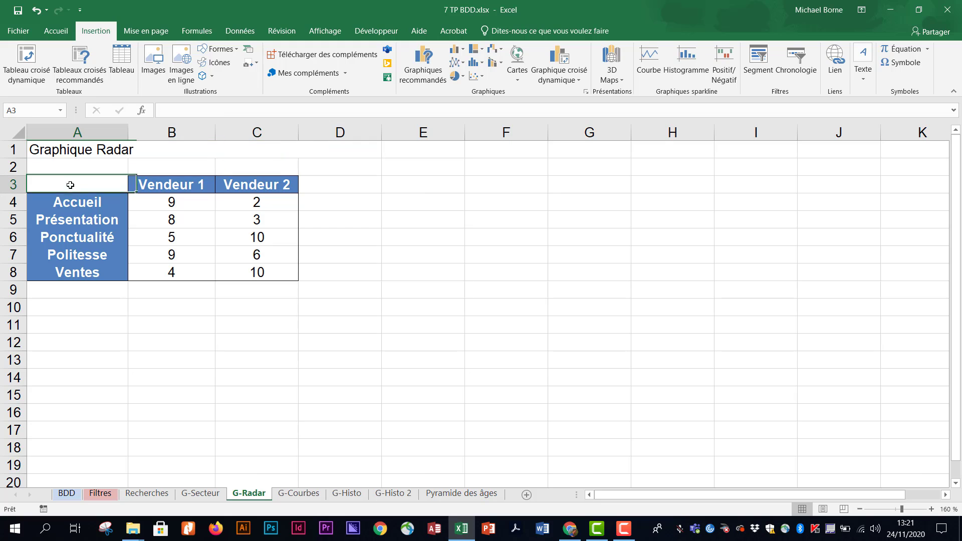
pyautogui.moveTo(70, 185); pyautogui.dragTo(258, 272)
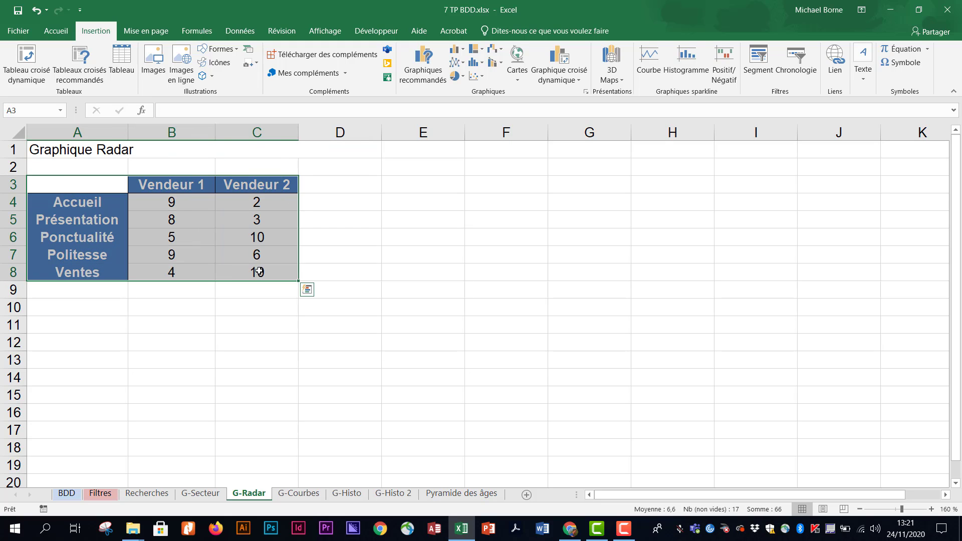
pyautogui.click(502, 52)
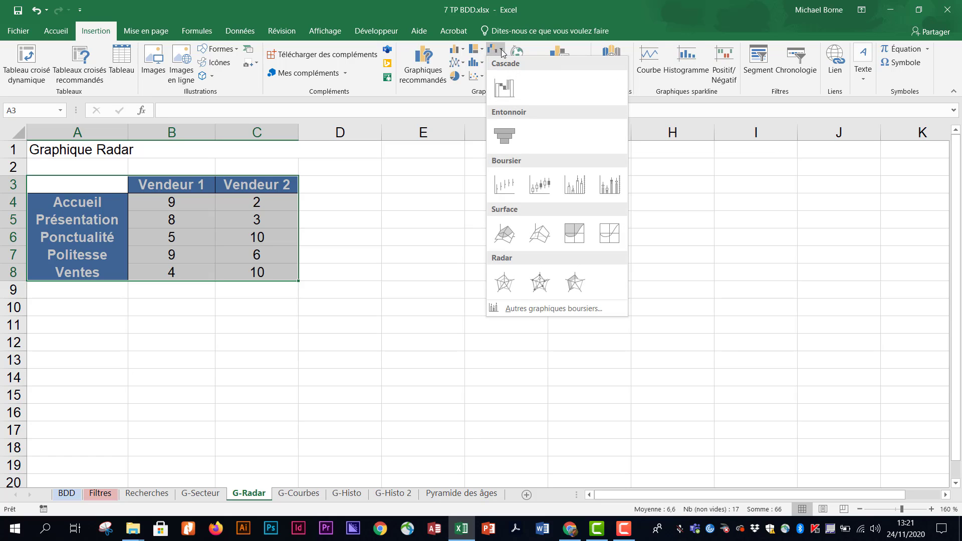
pyautogui.click(505, 283)
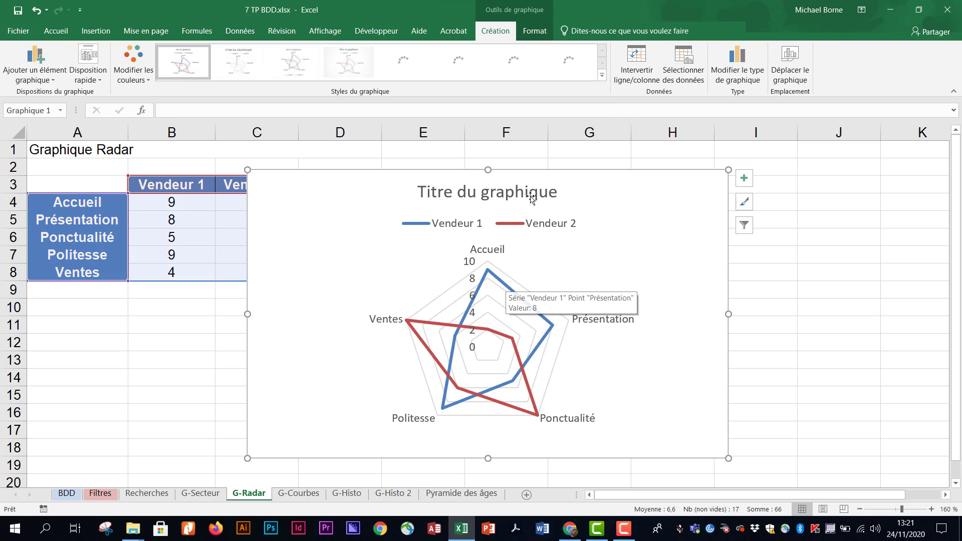
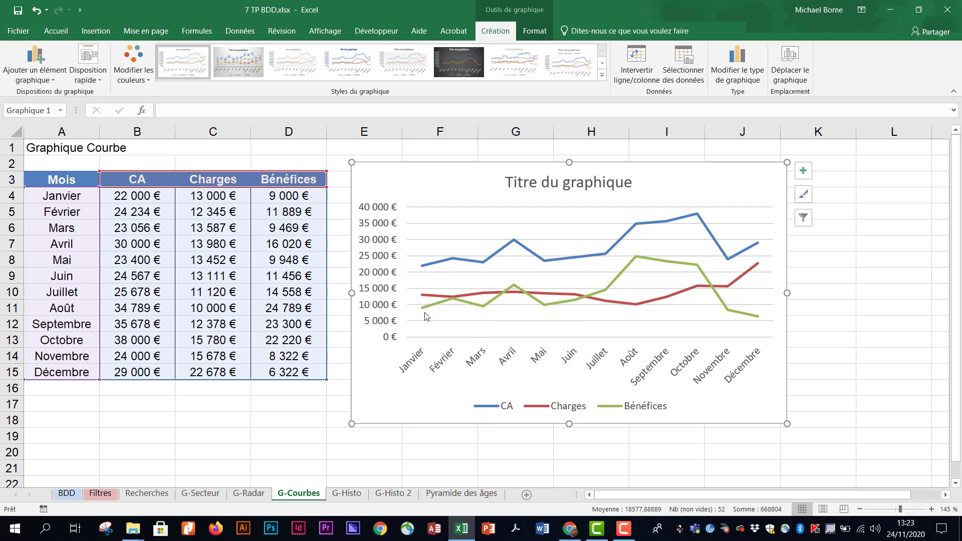
# Change the Bénéfices series of the G-Courbes line chart to clustered columns, keeping CA and Charges as lines
pyautogui.moveTo(426, 315)
pyautogui.moveTo(460, 263)
pyautogui.moveTo(454, 299)
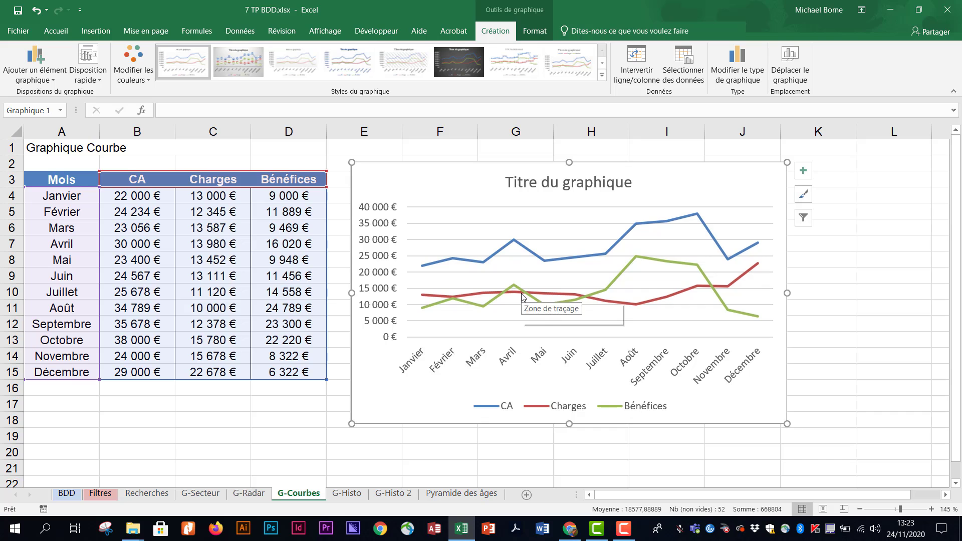
pyautogui.moveTo(524, 295)
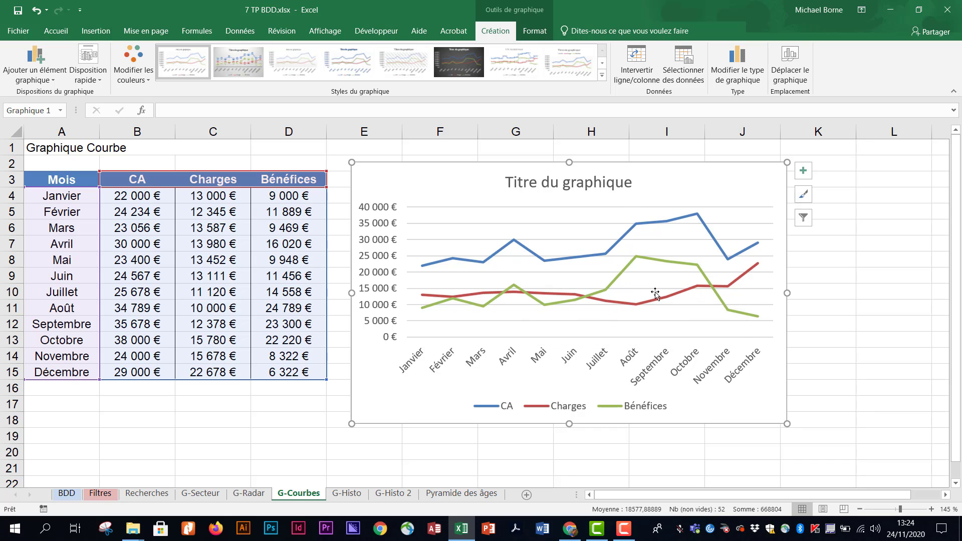
pyautogui.click(672, 264)
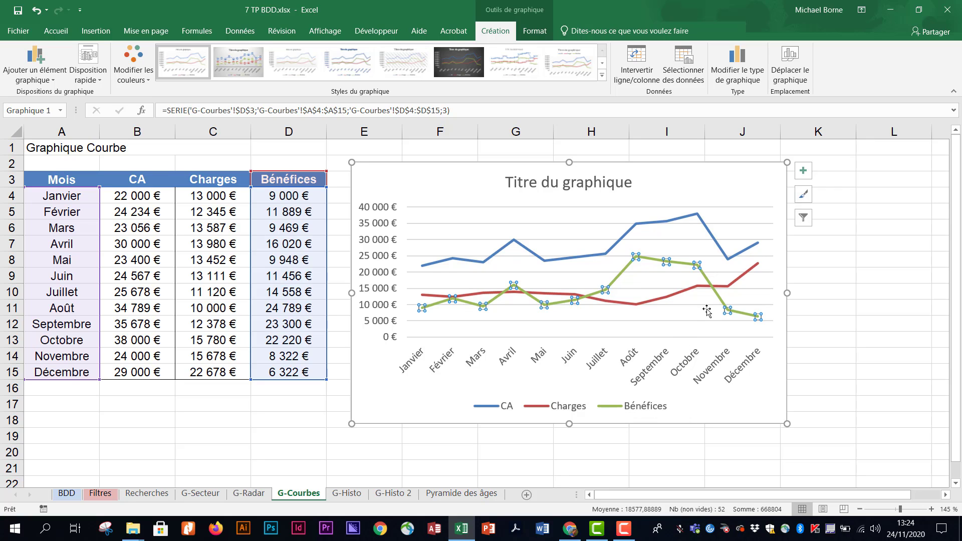
pyautogui.click(738, 75)
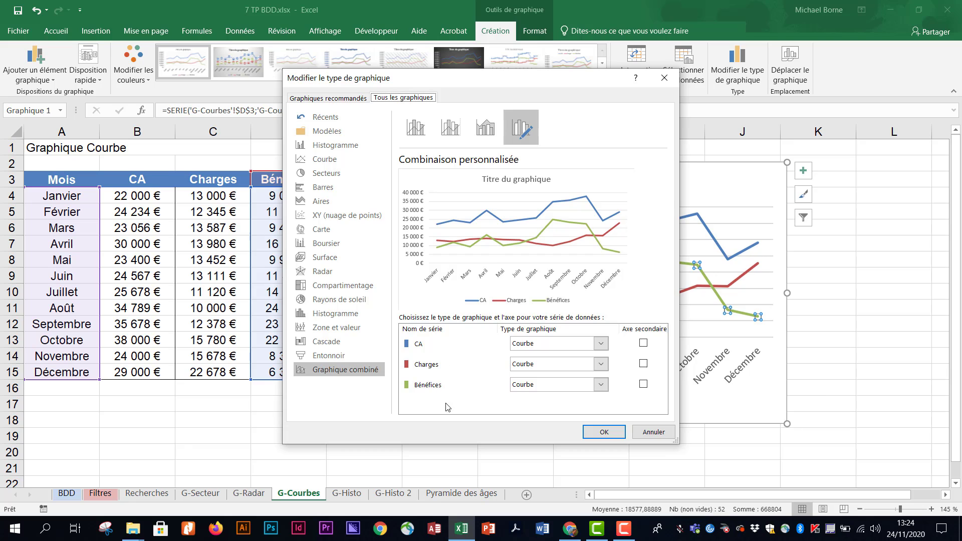
pyautogui.click(604, 387)
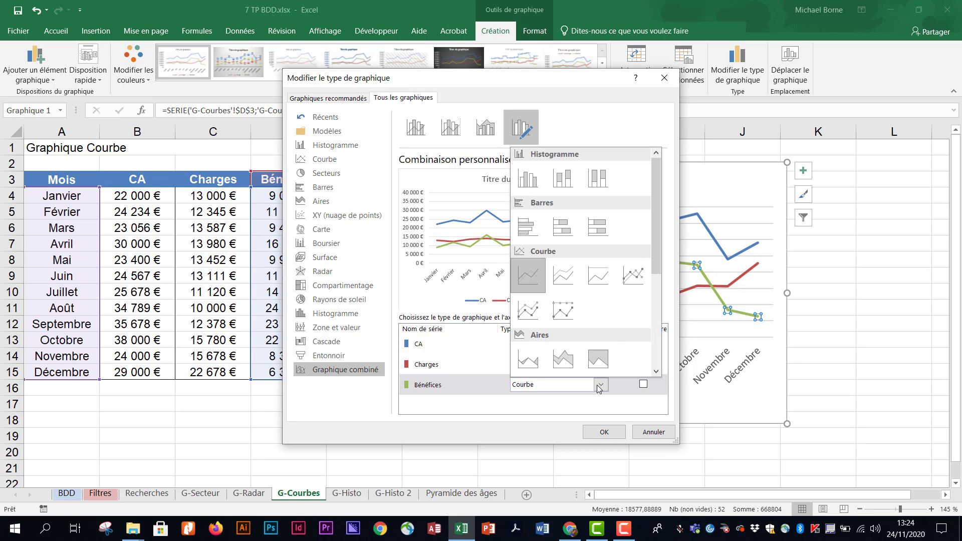
pyautogui.click(529, 185)
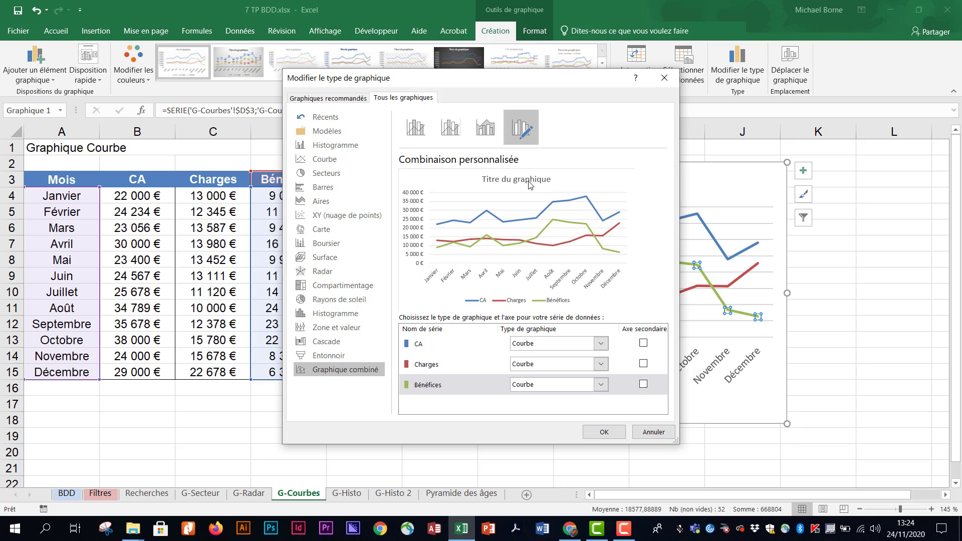
pyautogui.click(605, 433)
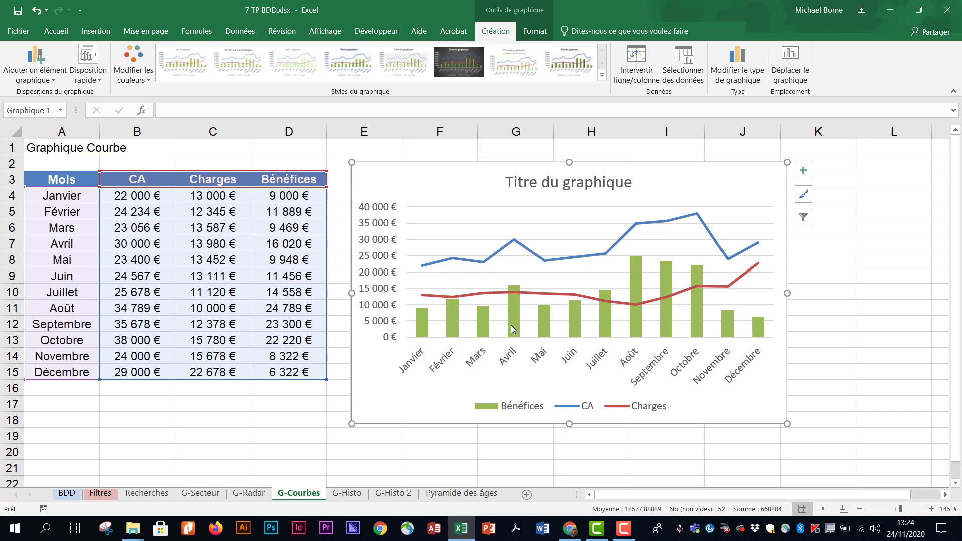
# On the G-Histo sheet, insert a 2D clustered column chart of average salary by age from A3:B13
pyautogui.moveTo(512, 327)
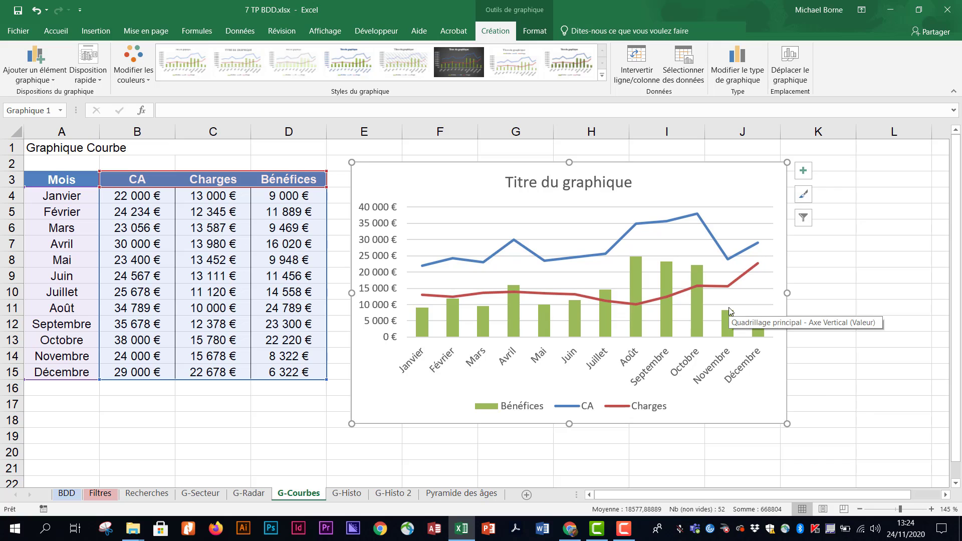
pyautogui.hotkey('ctrl', 'pagedown')
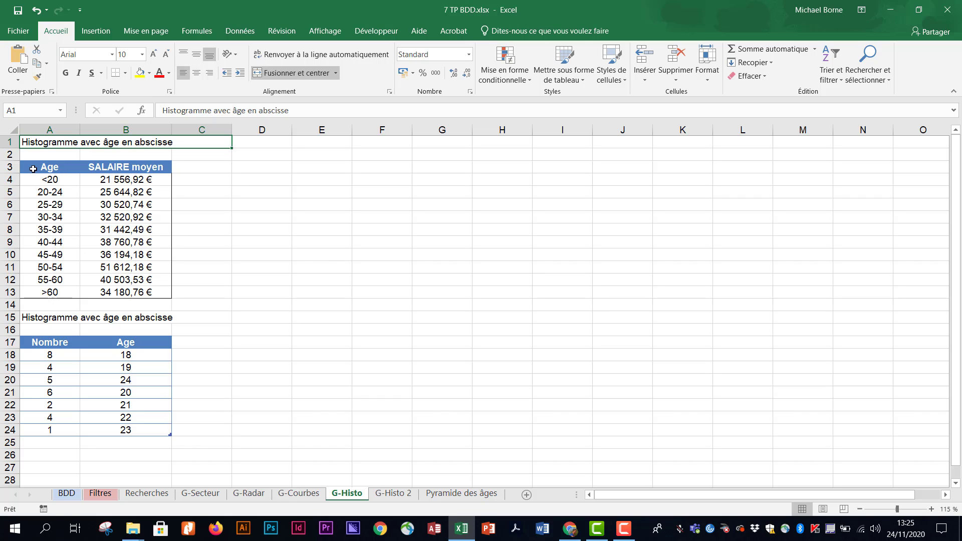
pyautogui.moveTo(34, 166); pyautogui.dragTo(126, 293)
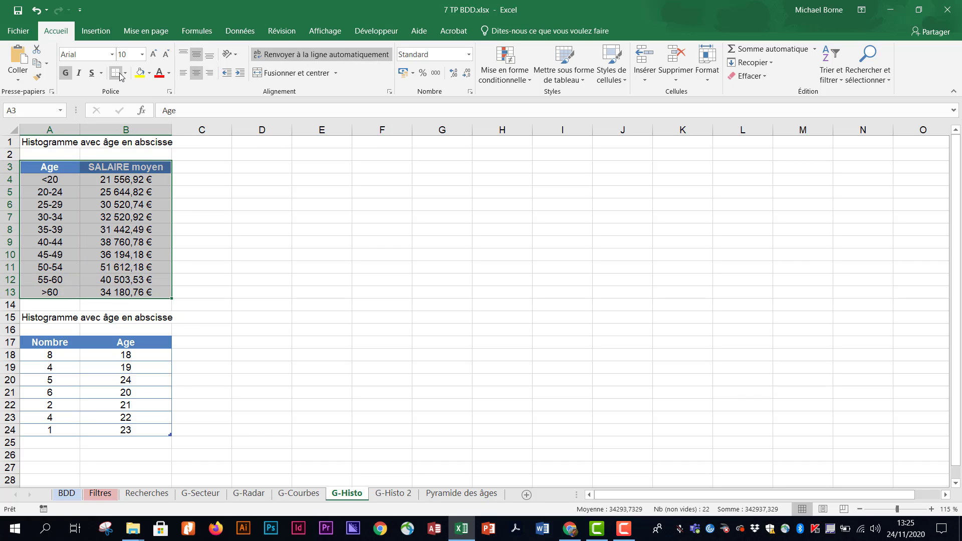
pyautogui.click(103, 35)
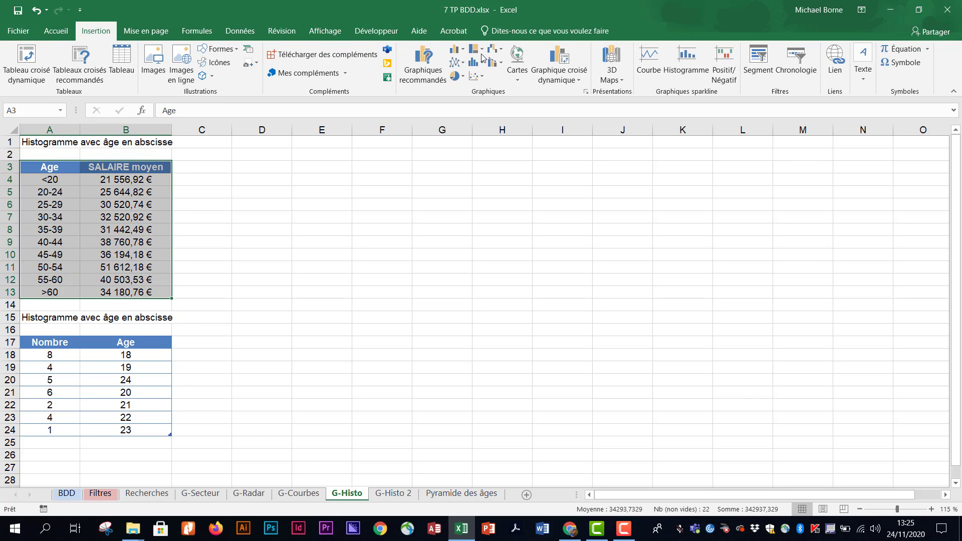
pyautogui.click(457, 49)
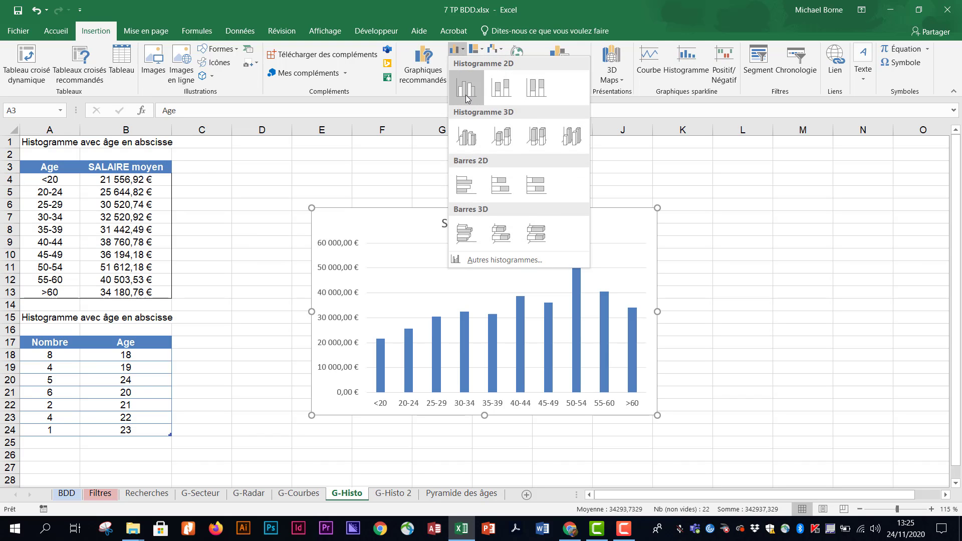
pyautogui.click(467, 92)
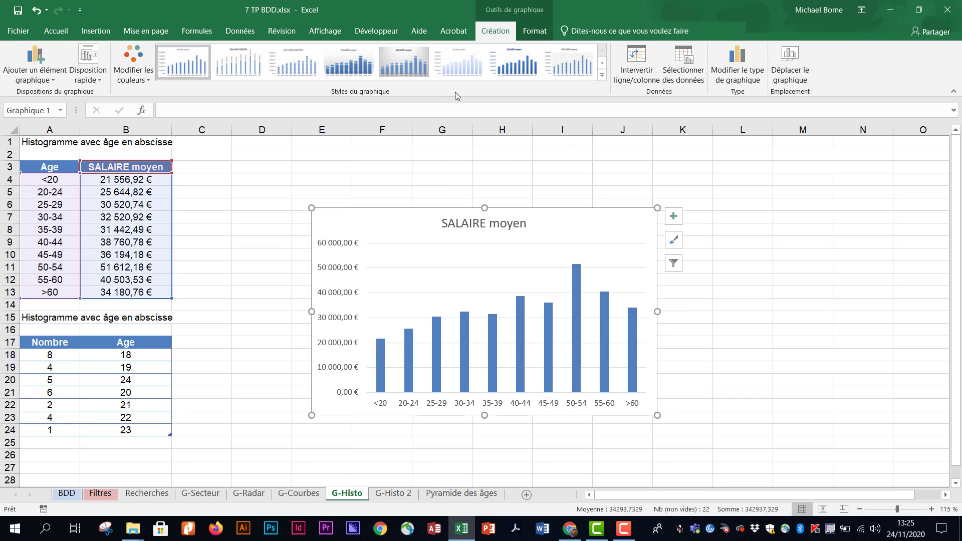
# Move the SALAIRE moyen chart over columns J to O near the top of the sheet and deselect it
pyautogui.moveTo(429, 222); pyautogui.dragTo(533, 161)
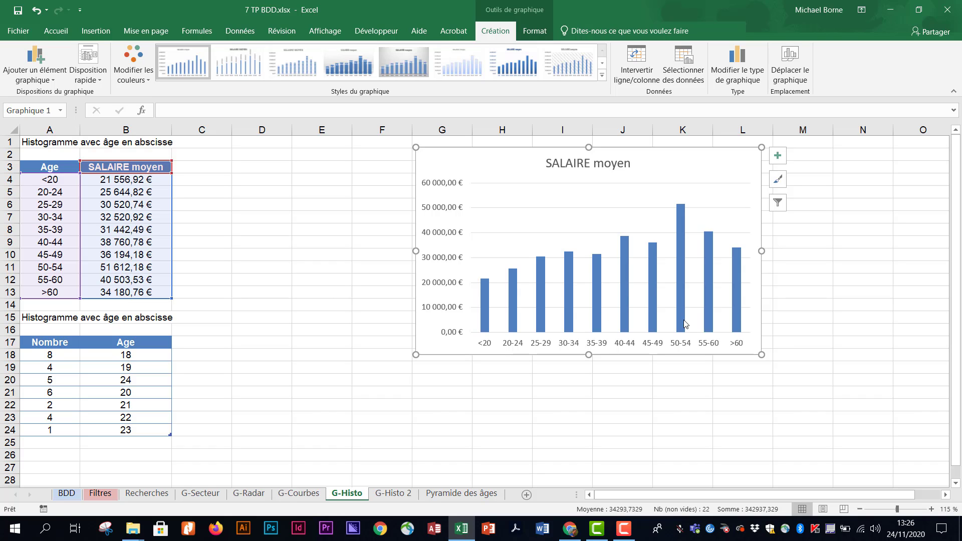
pyautogui.moveTo(681, 260)
pyautogui.moveTo(672, 165); pyautogui.dragTo(855, 162)
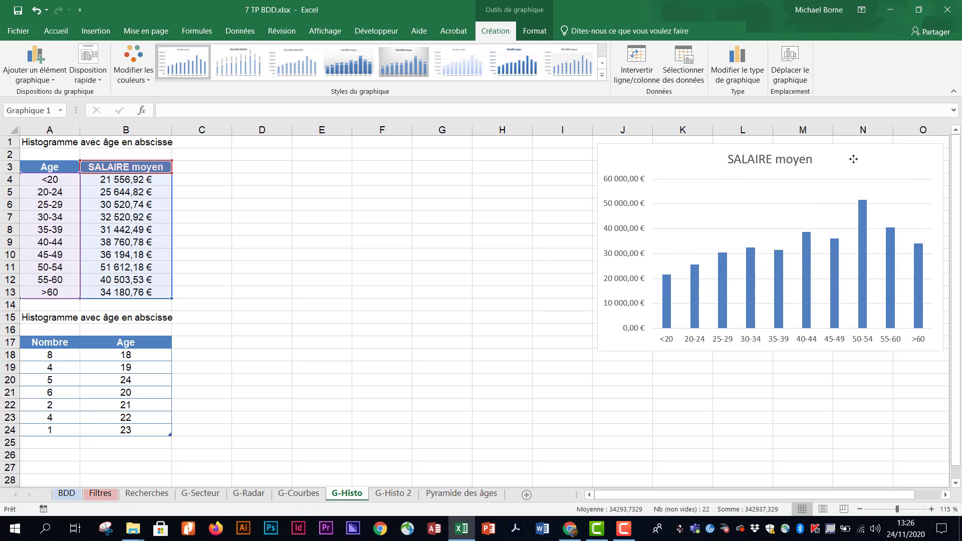
pyautogui.click(368, 290)
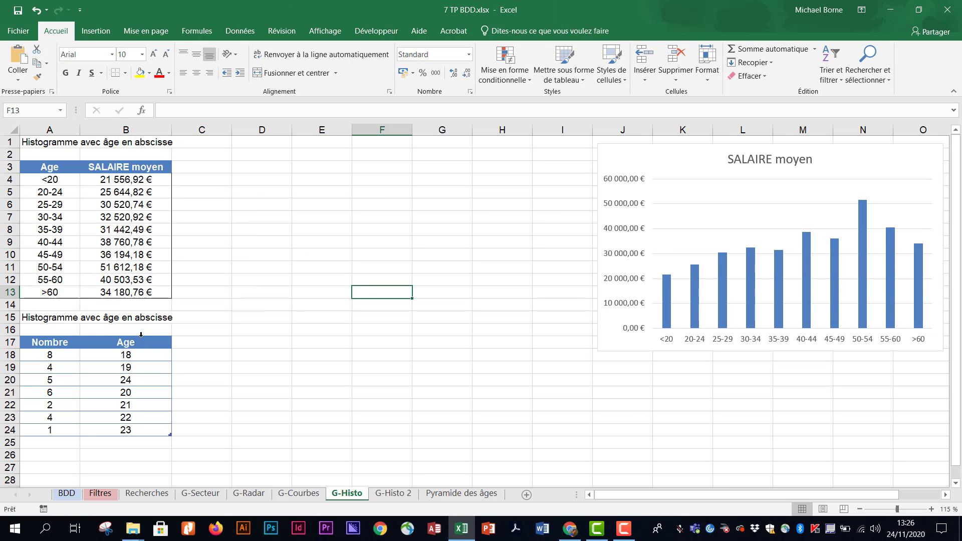
# Insert a 2D clustered column chart from the Nombre and Age table in A17:B24 and place it over columns E to J
pyautogui.moveTo(61, 343); pyautogui.dragTo(111, 427)
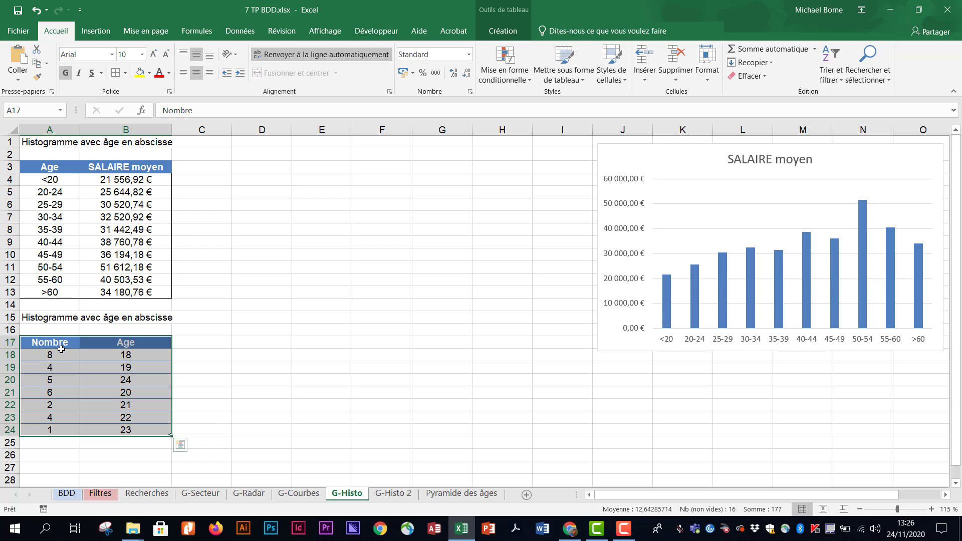
pyautogui.click(107, 32)
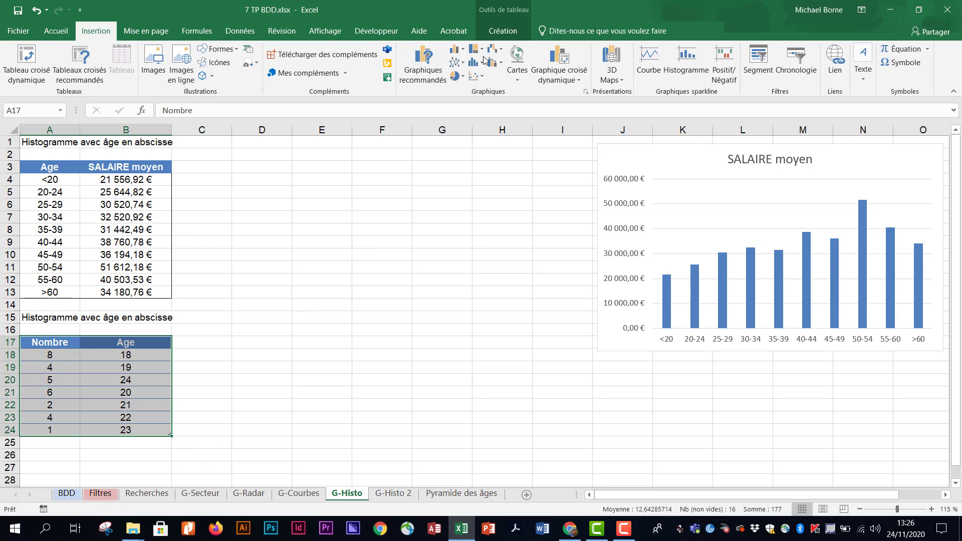
pyautogui.click(462, 51)
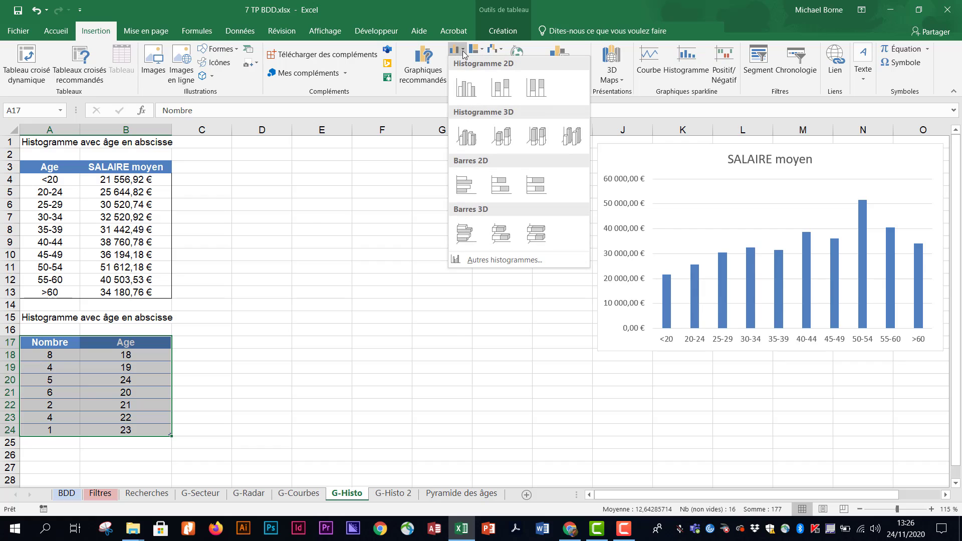
pyautogui.click(471, 93)
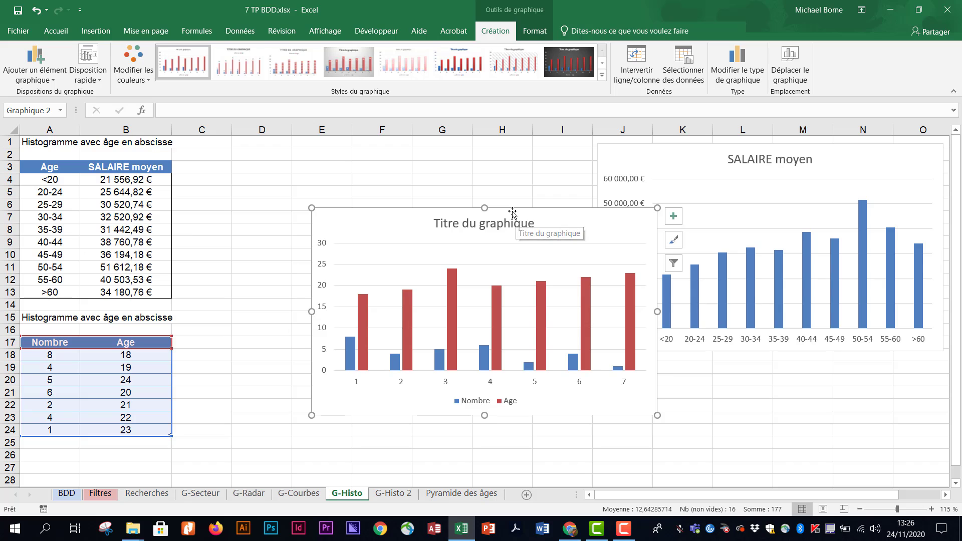
pyautogui.moveTo(531, 237); pyautogui.dragTo(461, 163)
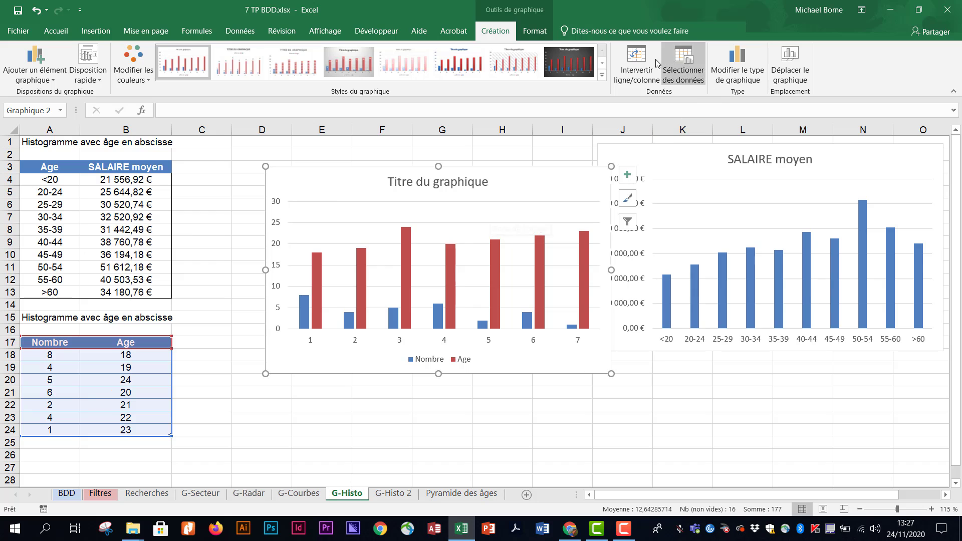
# Remove the Age series from the Nombre and Age chart's data source, keeping only the Nombre series
pyautogui.click(684, 68)
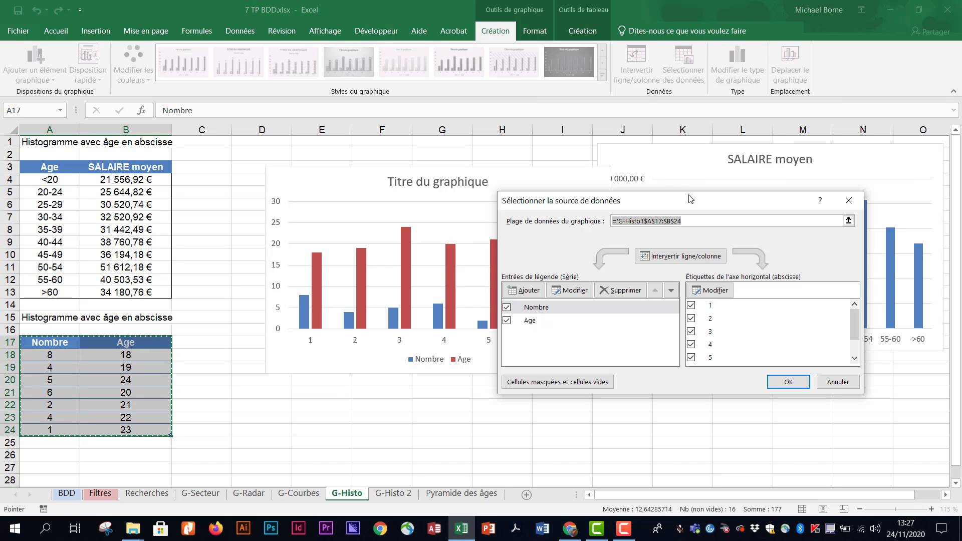
pyautogui.moveTo(669, 197); pyautogui.dragTo(517, 161)
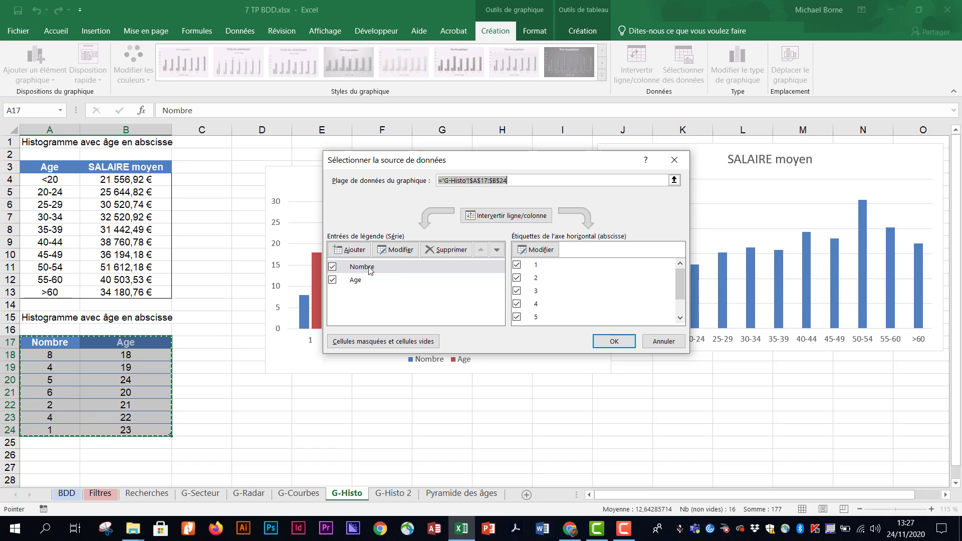
pyautogui.click(332, 280)
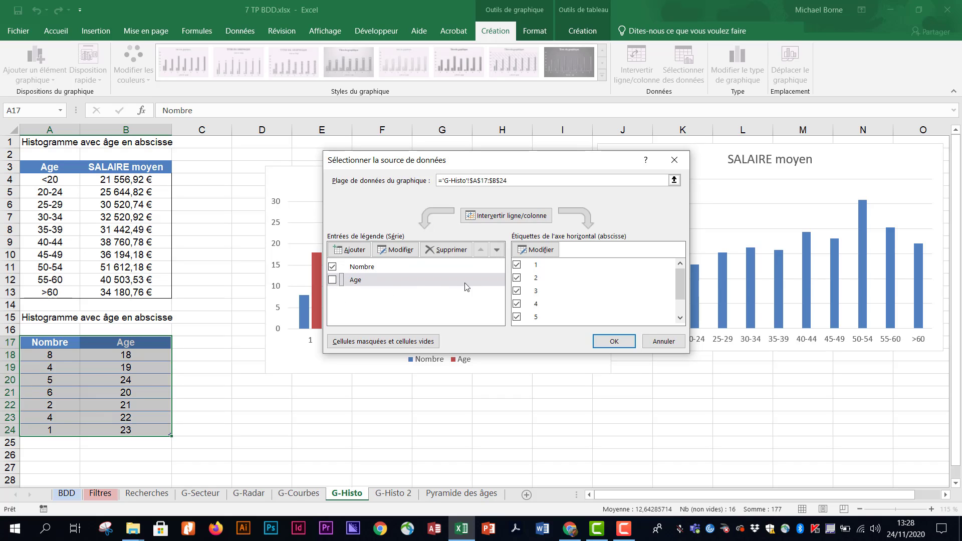
pyautogui.click(391, 286)
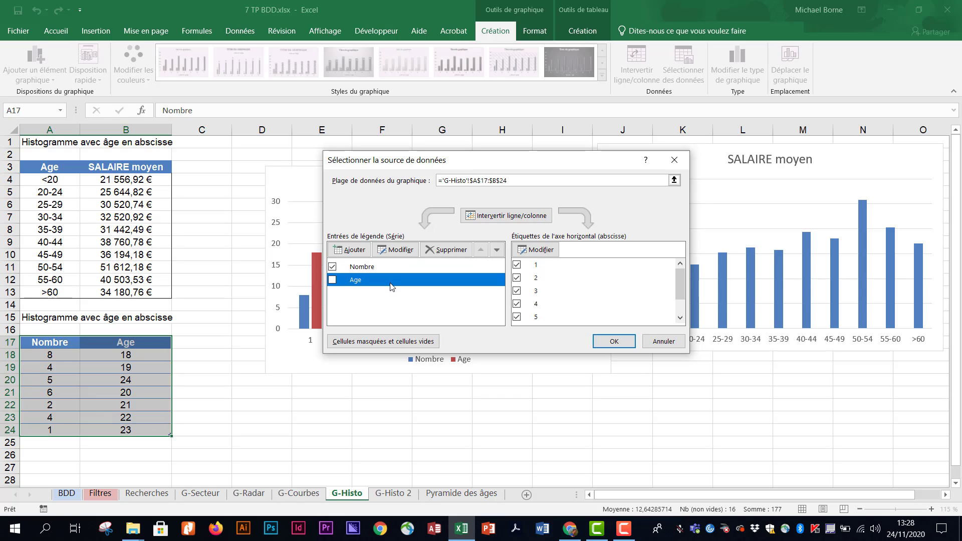
pyautogui.click(449, 251)
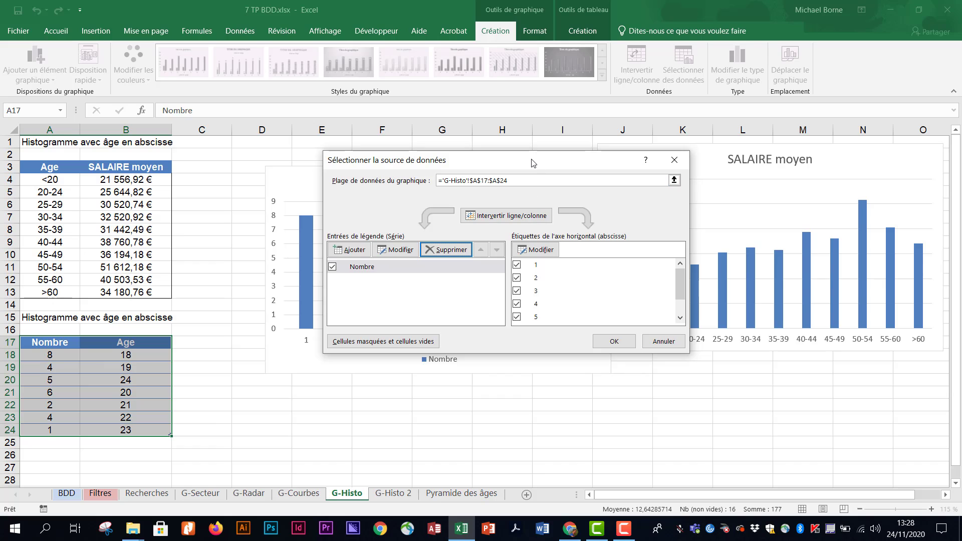
pyautogui.moveTo(532, 163); pyautogui.dragTo(686, 166)
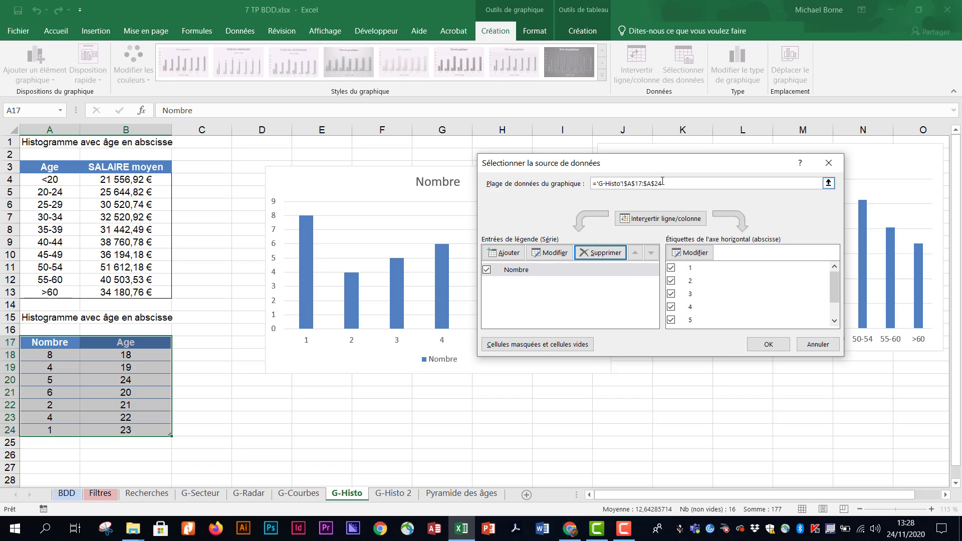
# Use the ages in B18:B24 as the Nombre chart's horizontal axis labels and move the chart over columns D to I
pyautogui.moveTo(650, 172); pyautogui.dragTo(489, 168)
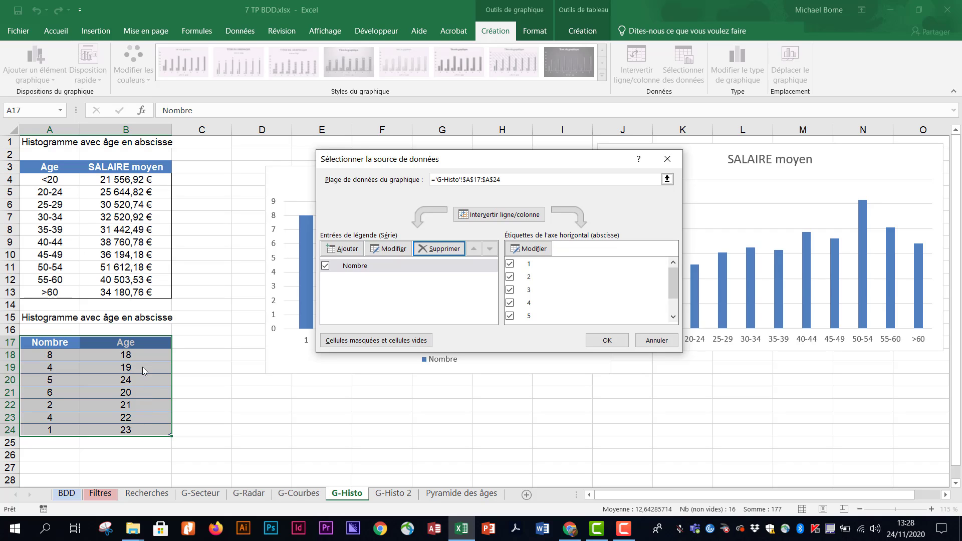
pyautogui.click(532, 250)
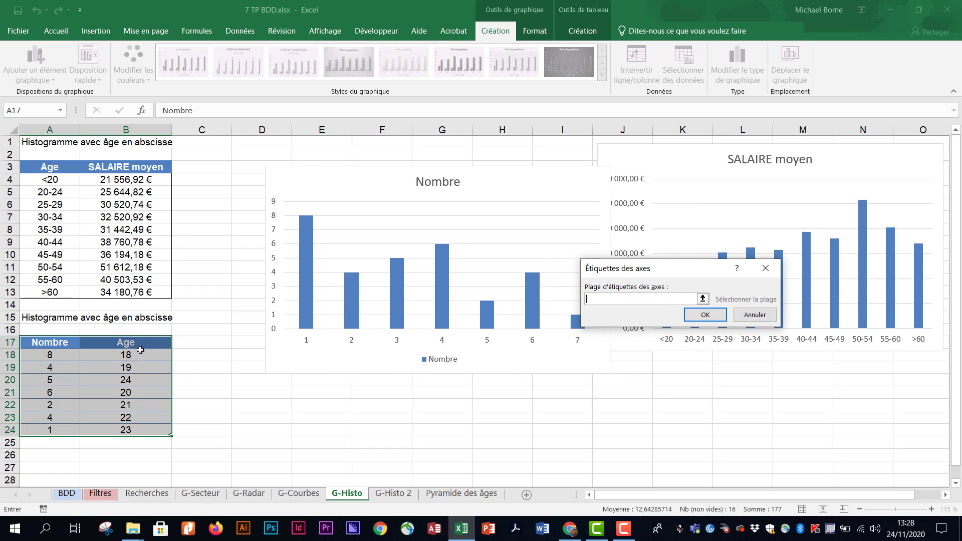
pyautogui.moveTo(126, 355); pyautogui.dragTo(131, 432)
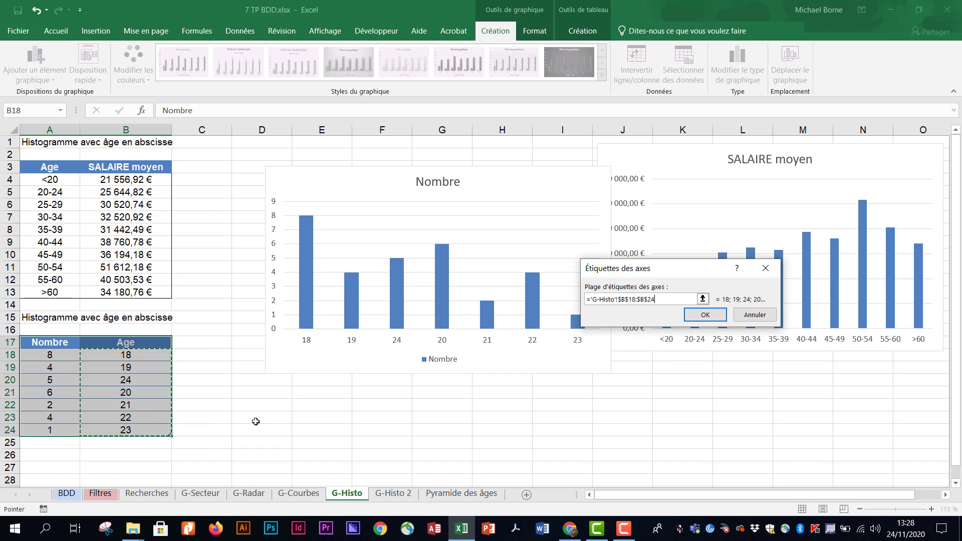
pyautogui.click(718, 320)
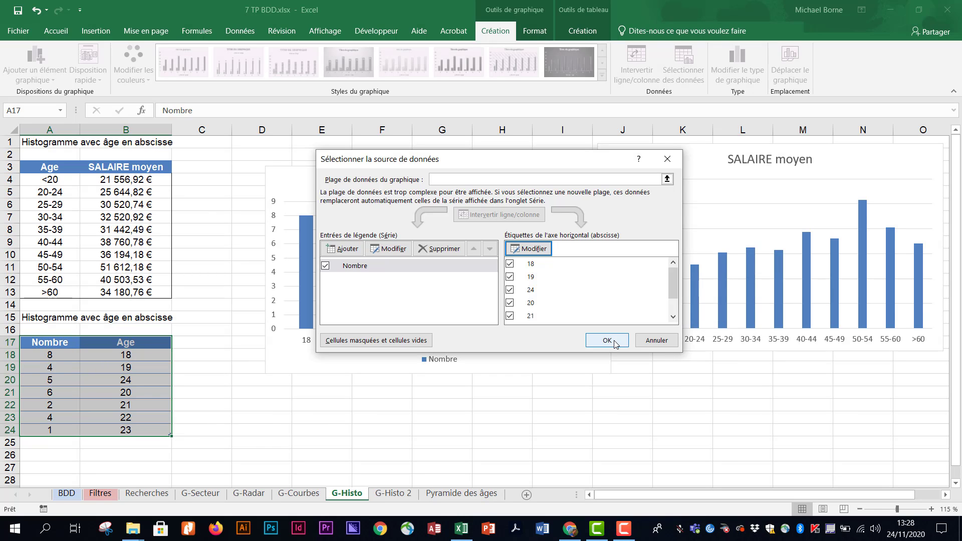
pyautogui.click(607, 340)
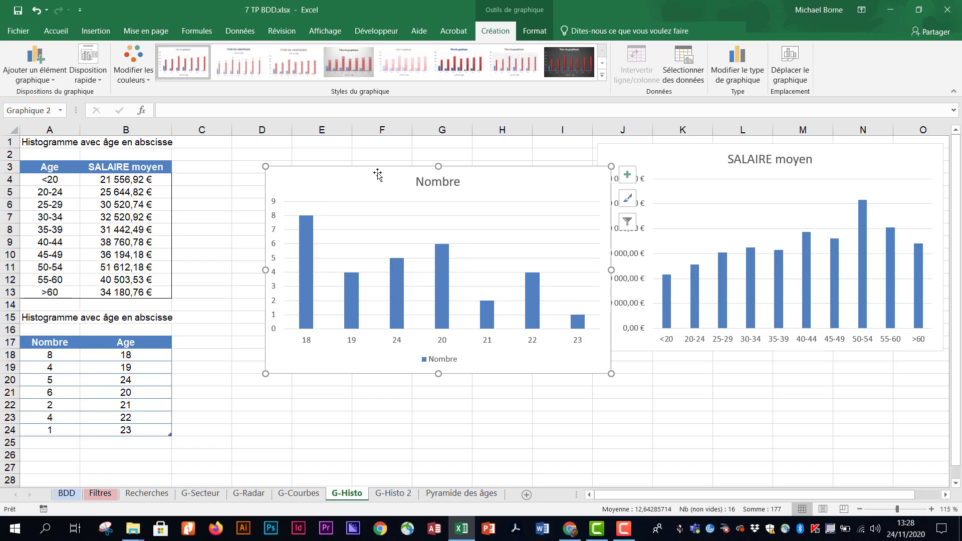
pyautogui.moveTo(376, 176); pyautogui.dragTo(347, 223)
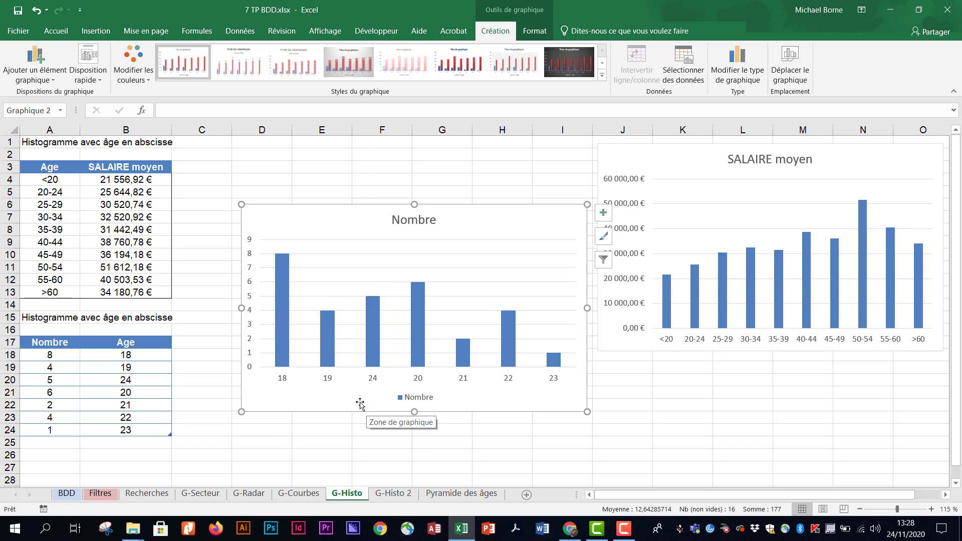
# On the G-Histo 2 sheet, insert a 2D stacked column chart from A3:D7 and place it beside the table
pyautogui.hotkey('ctrl', 'pagedown')
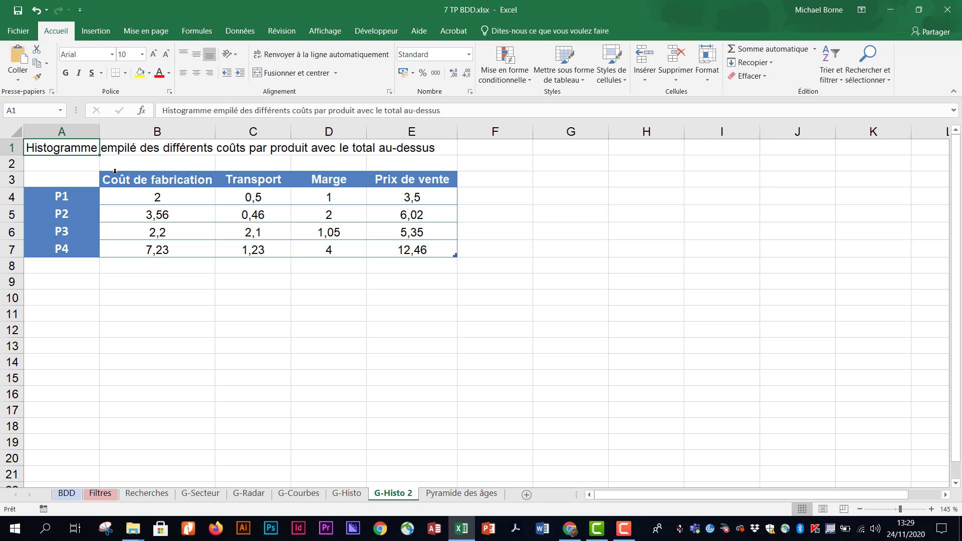
pyautogui.moveTo(51, 180); pyautogui.dragTo(332, 250)
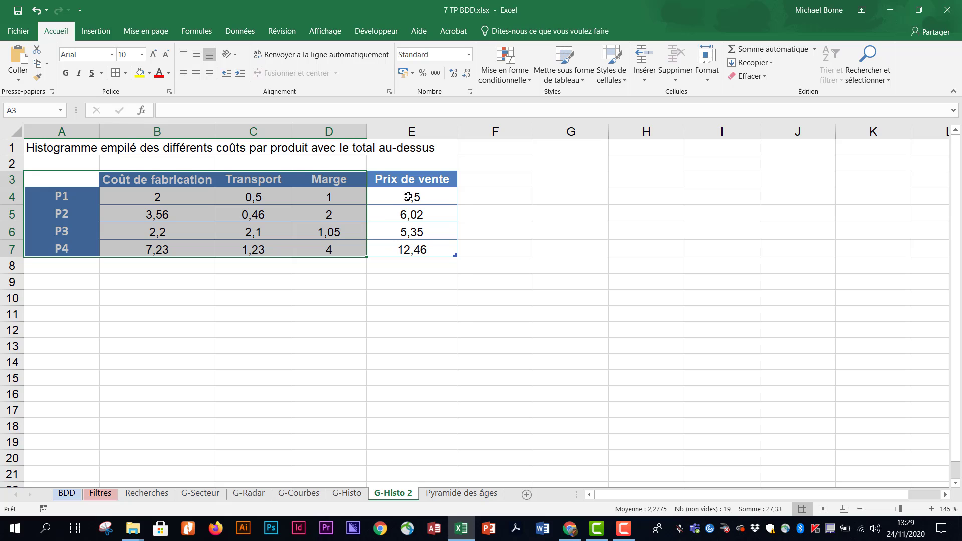
pyautogui.click(103, 34)
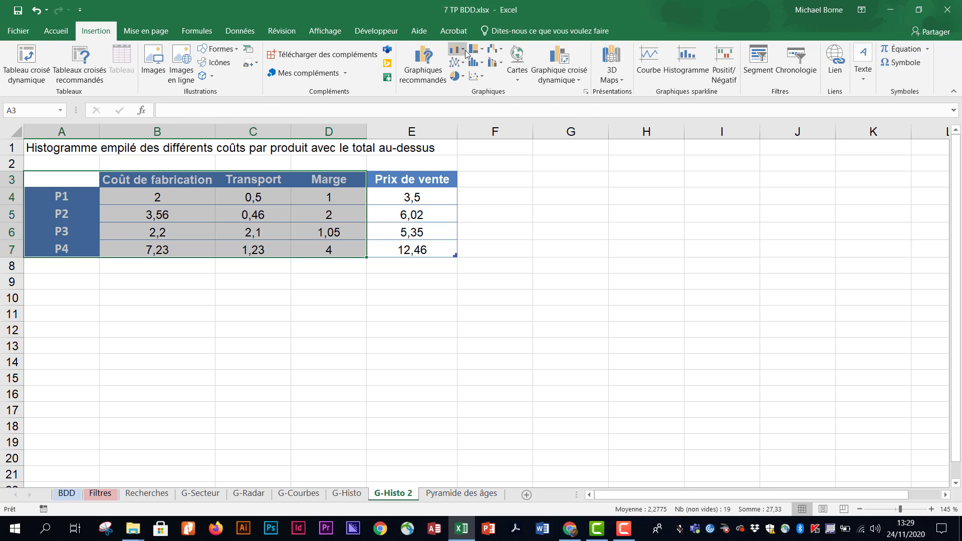
pyautogui.click(466, 53)
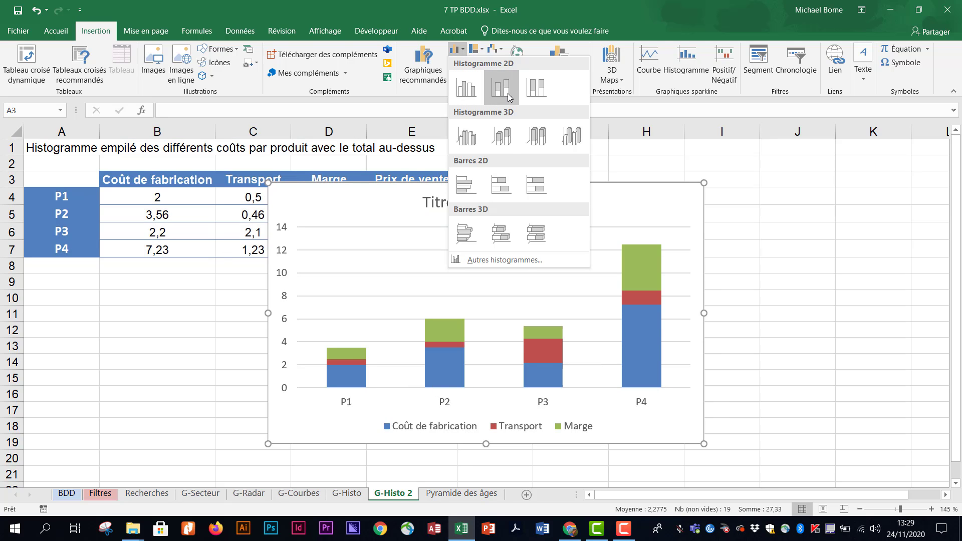
pyautogui.click(507, 93)
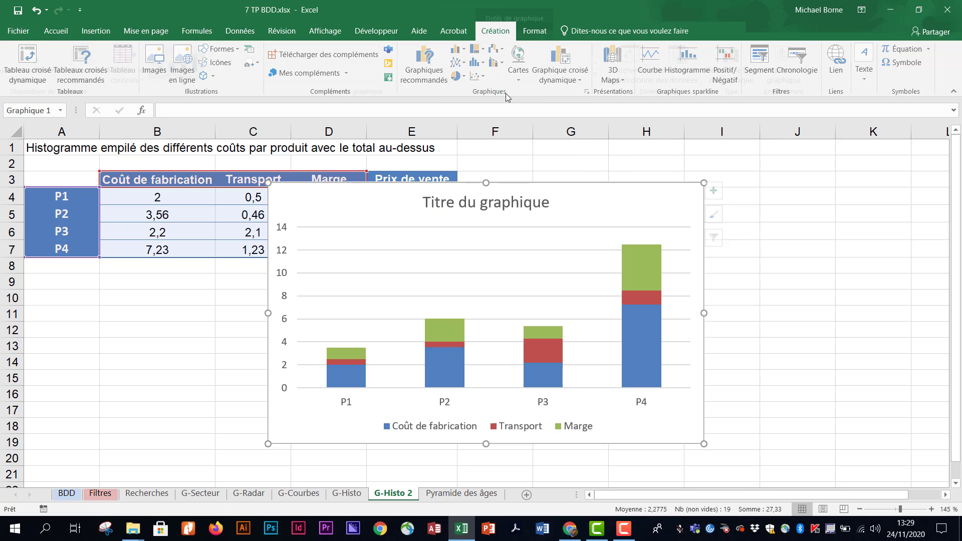
pyautogui.moveTo(572, 206); pyautogui.dragTo(772, 173)
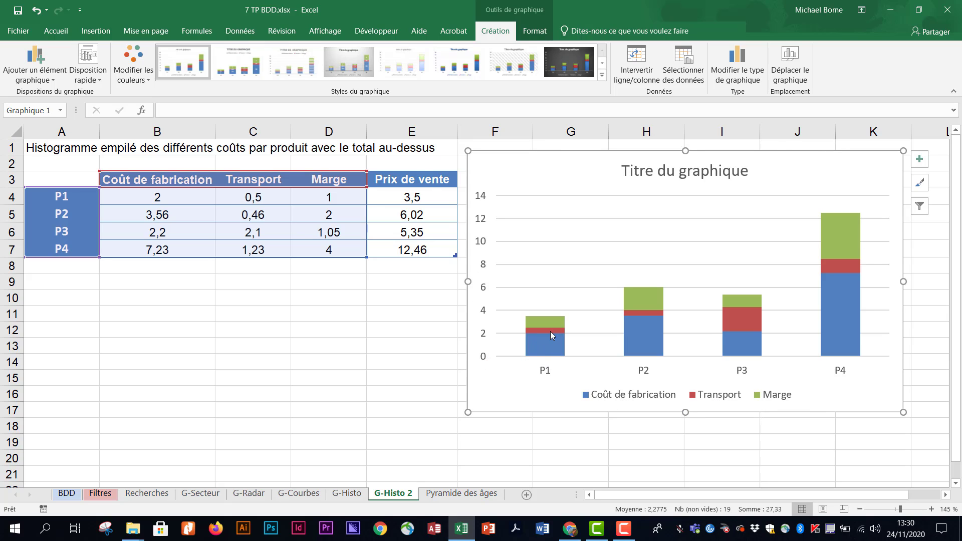
# Delete the stacked column chart built from A3:D7 and deselect the table range
pyautogui.moveTo(550, 320)
pyautogui.press('Delete')
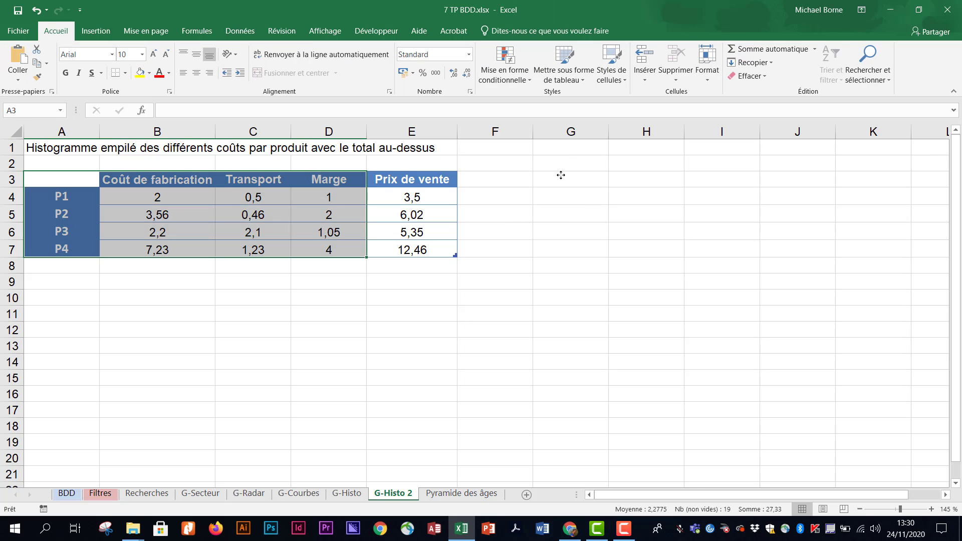
pyautogui.click(89, 299)
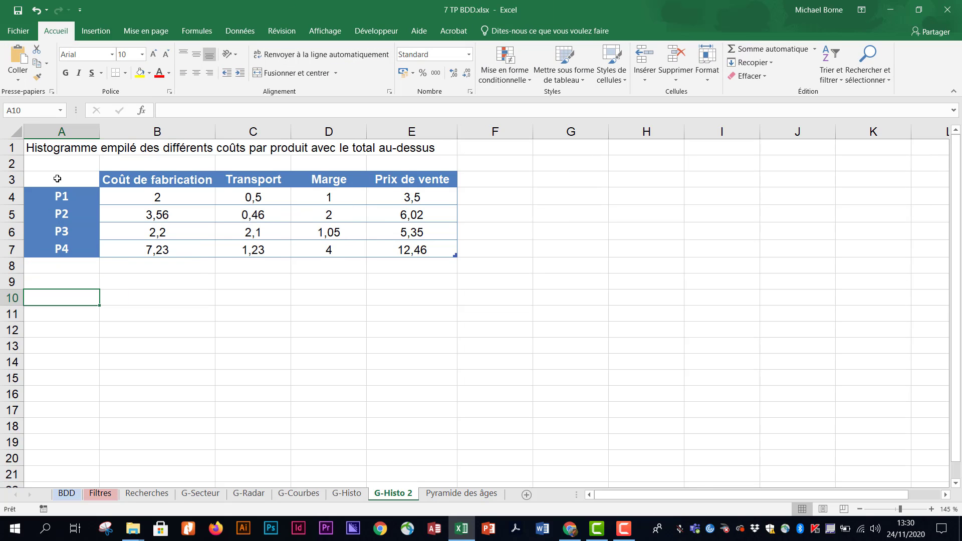
# On the G-Histo 2 sheet, insert a 2D stacked column chart from A3:E7 beside the table and switch its rows and columns
pyautogui.moveTo(58, 179); pyautogui.dragTo(441, 250)
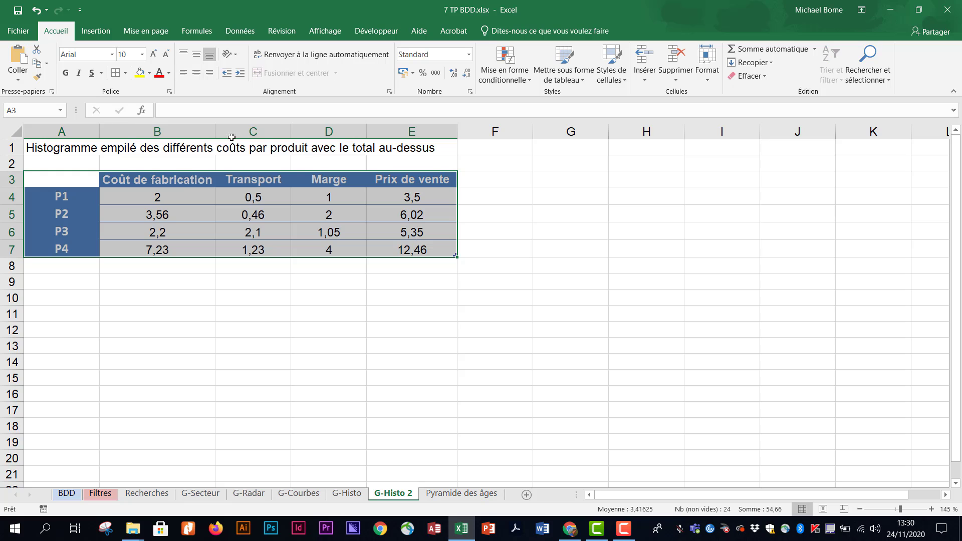
pyautogui.click(104, 32)
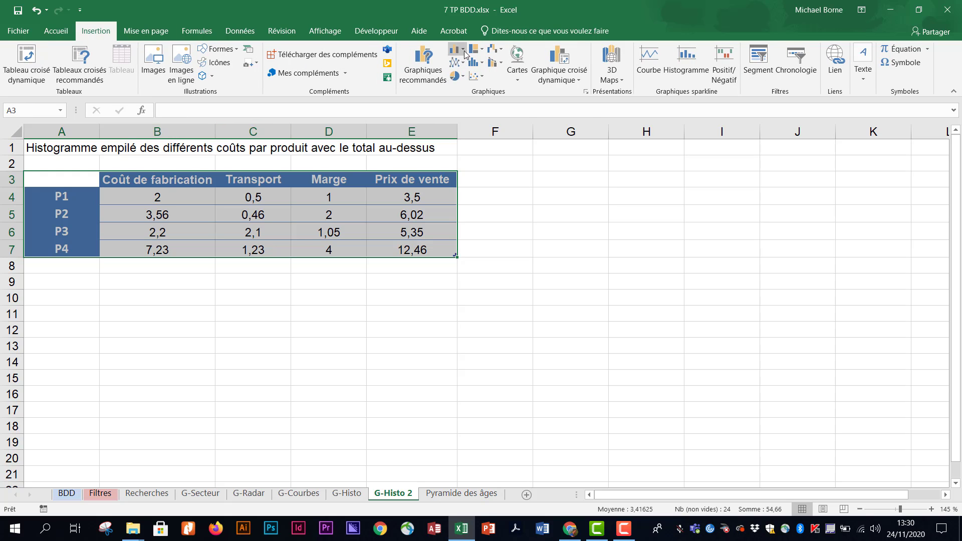
pyautogui.click(465, 52)
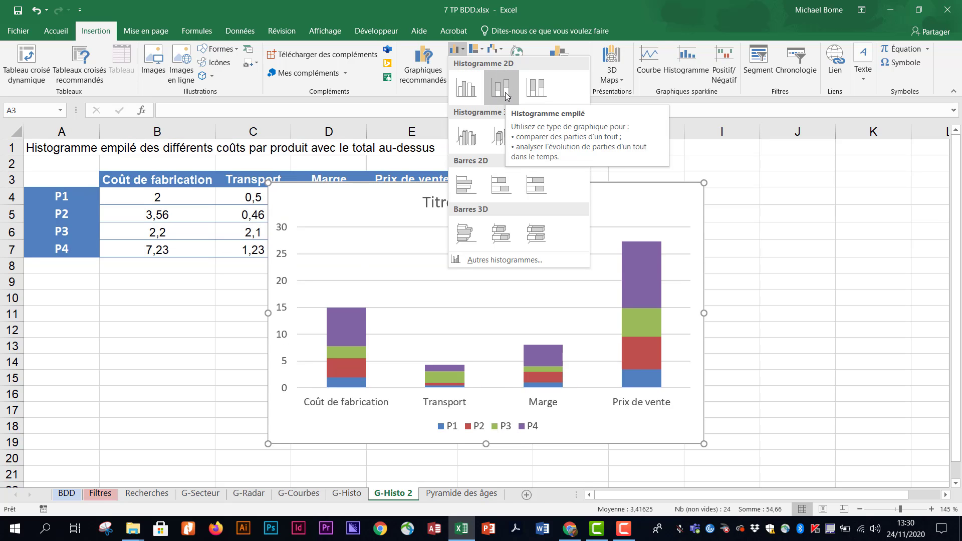
pyautogui.click(506, 95)
pyautogui.moveTo(572, 204); pyautogui.dragTo(769, 173)
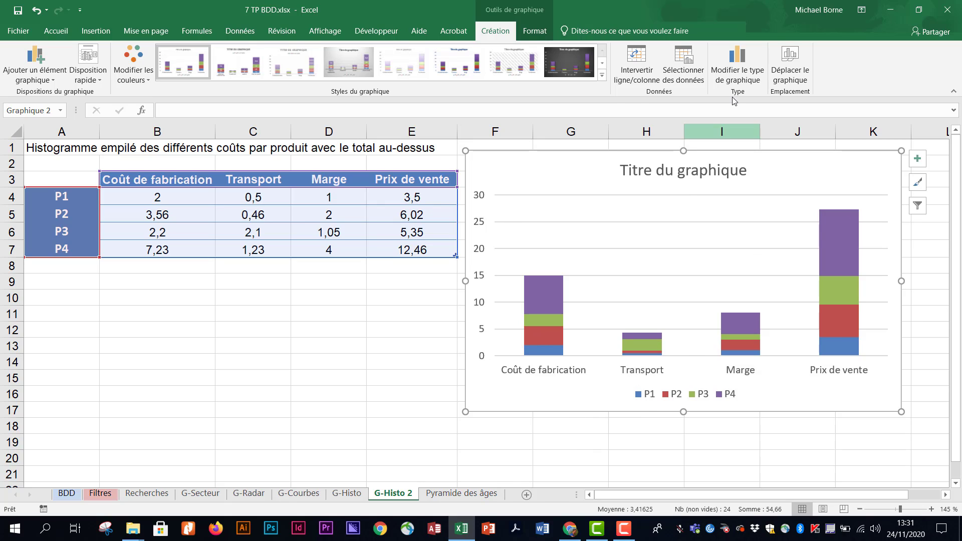
pyautogui.click(640, 71)
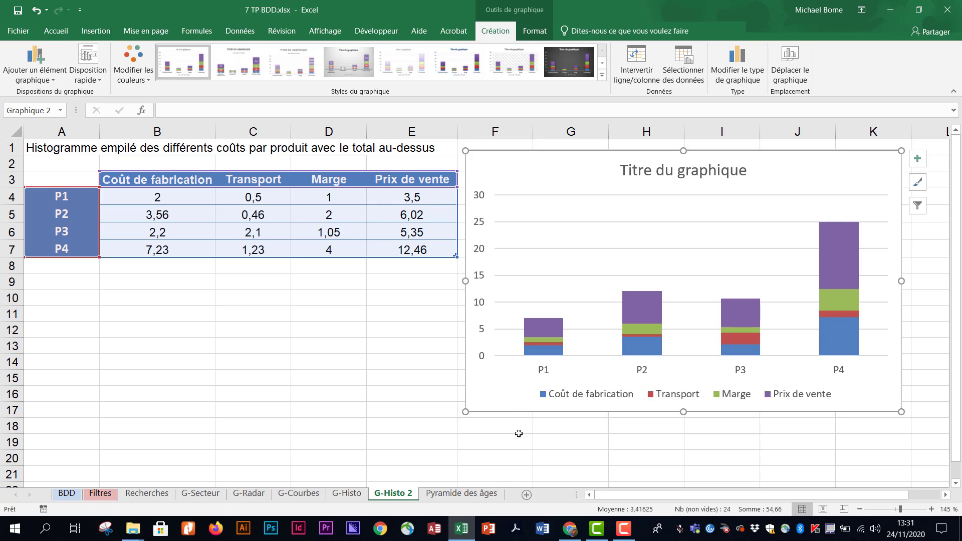
# Move the stacked column chart over columns C to H and add centred data labels to all its series
pyautogui.moveTo(609, 163); pyautogui.dragTo(386, 176)
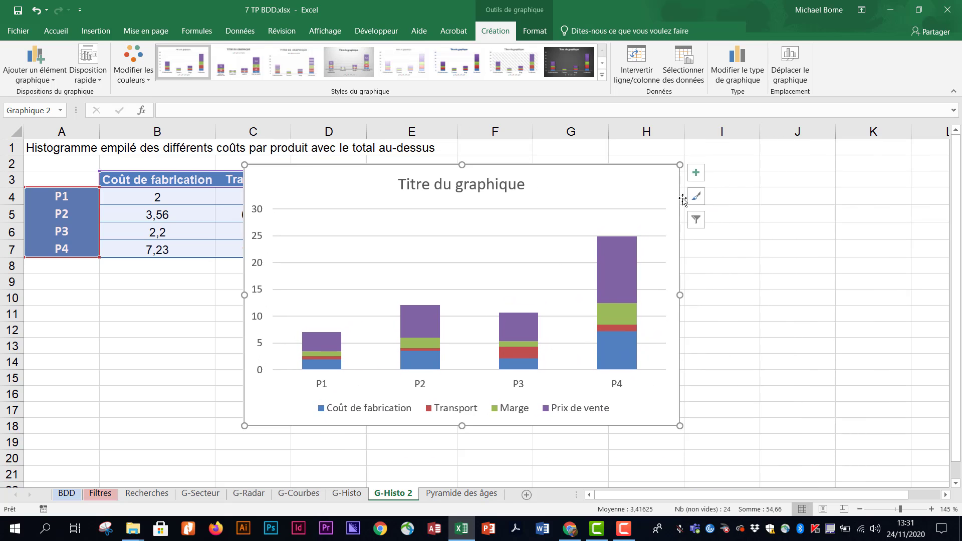
pyautogui.click(696, 173)
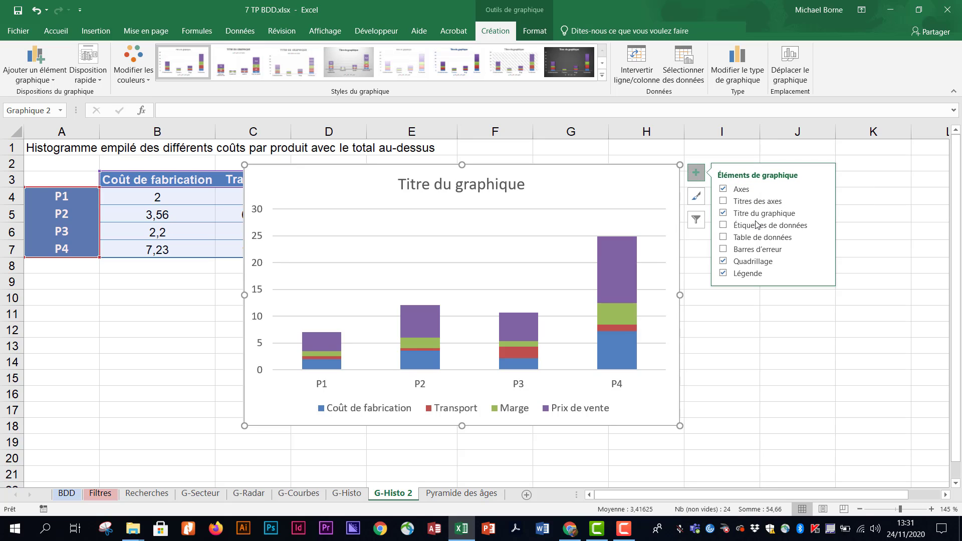
pyautogui.click(825, 226)
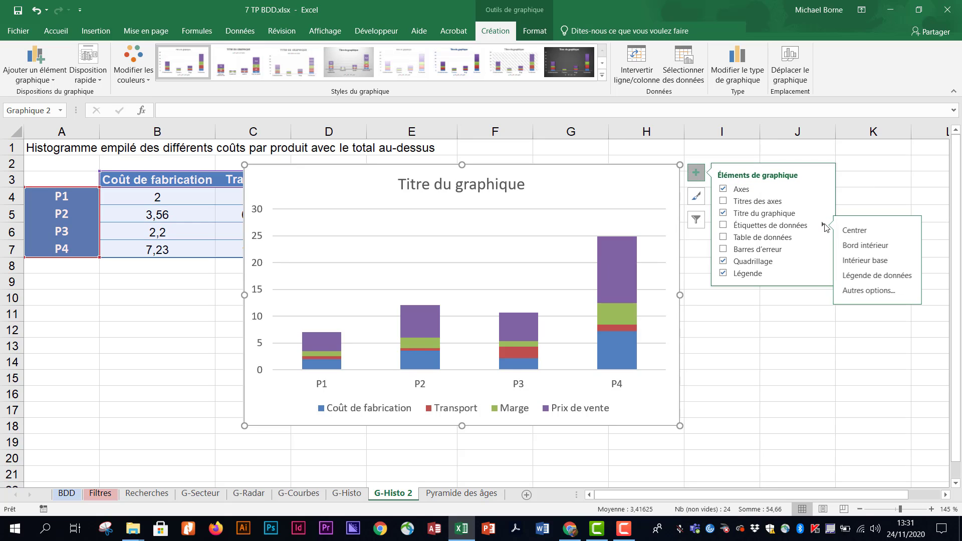
pyautogui.click(854, 231)
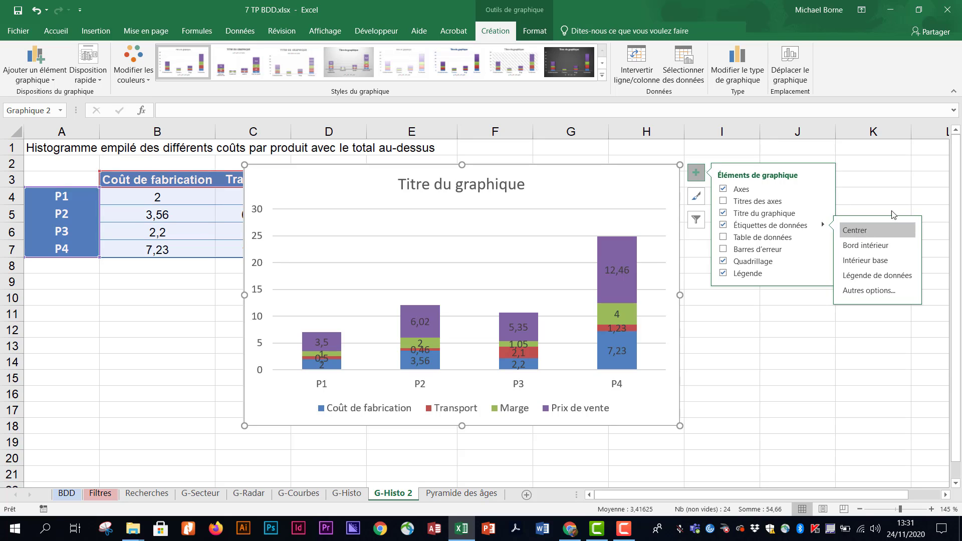
pyautogui.click(863, 210)
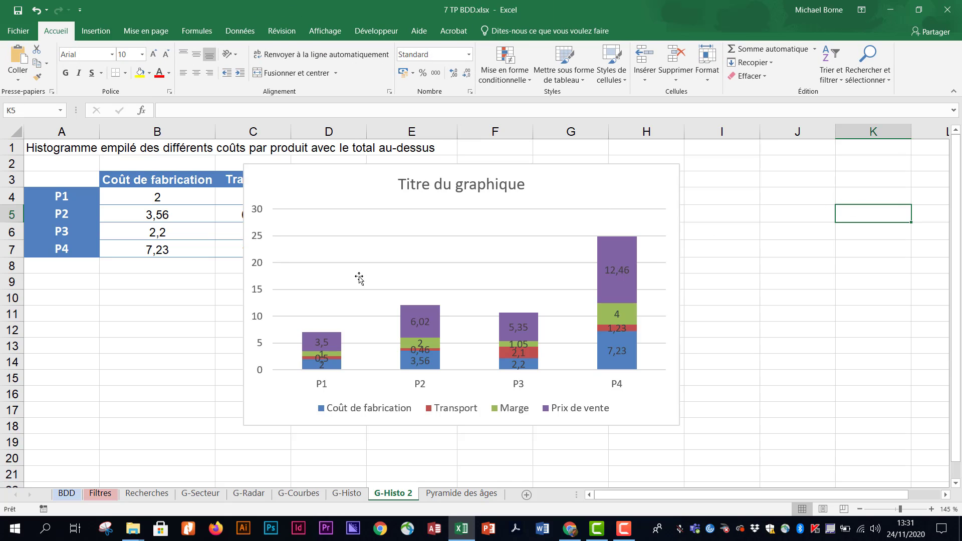
# Change the Prix de vente series of the stacked column chart to a line (Courbe), keeping the other series as stacked columns
pyautogui.click(311, 341)
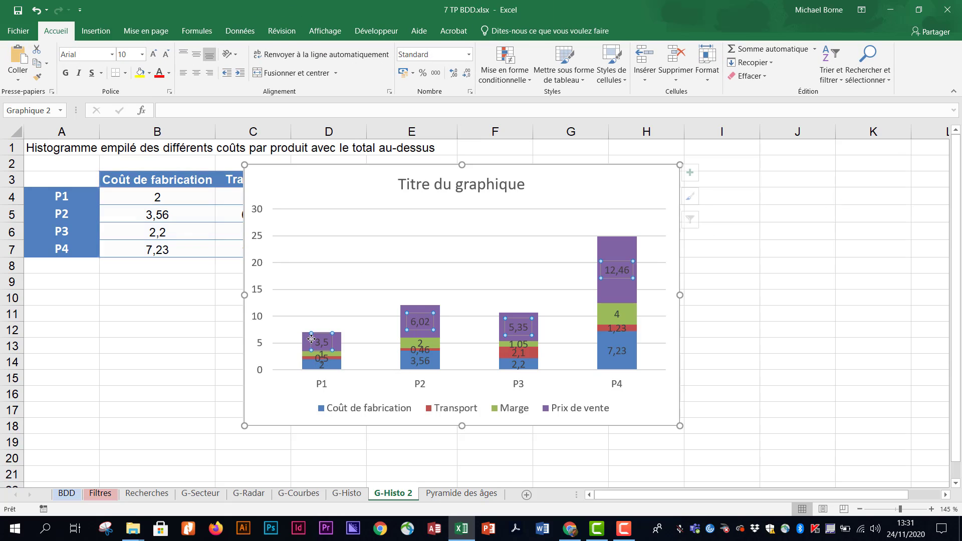
pyautogui.click(609, 245)
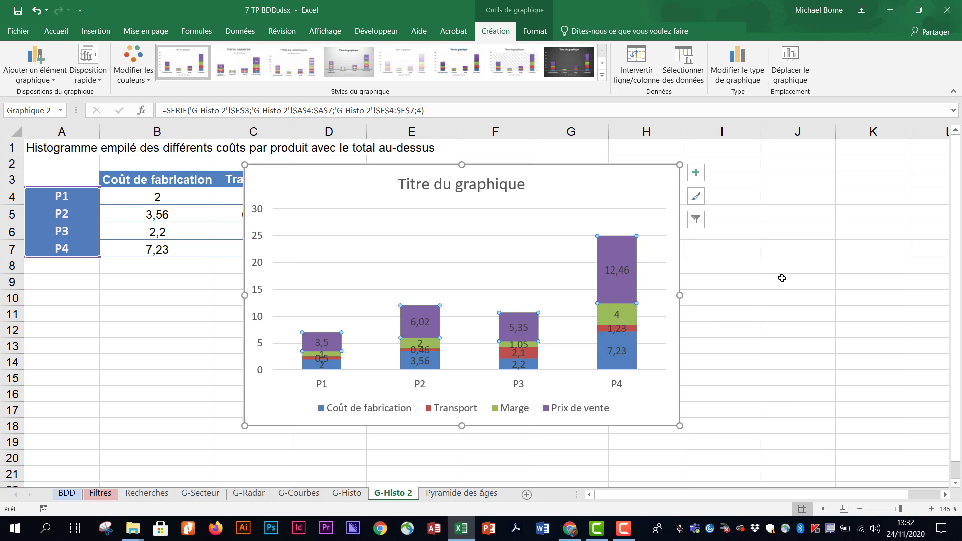
pyautogui.click(799, 284)
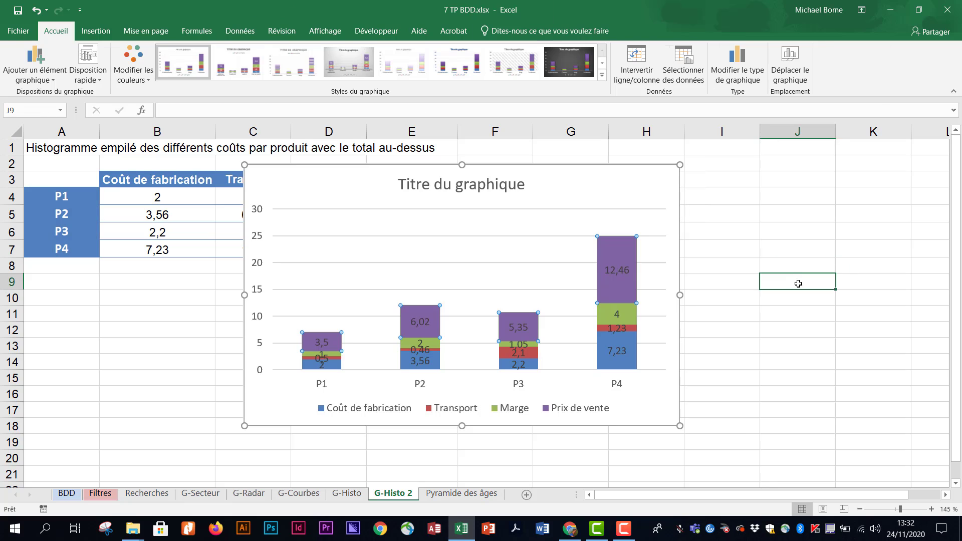
pyautogui.click(637, 244)
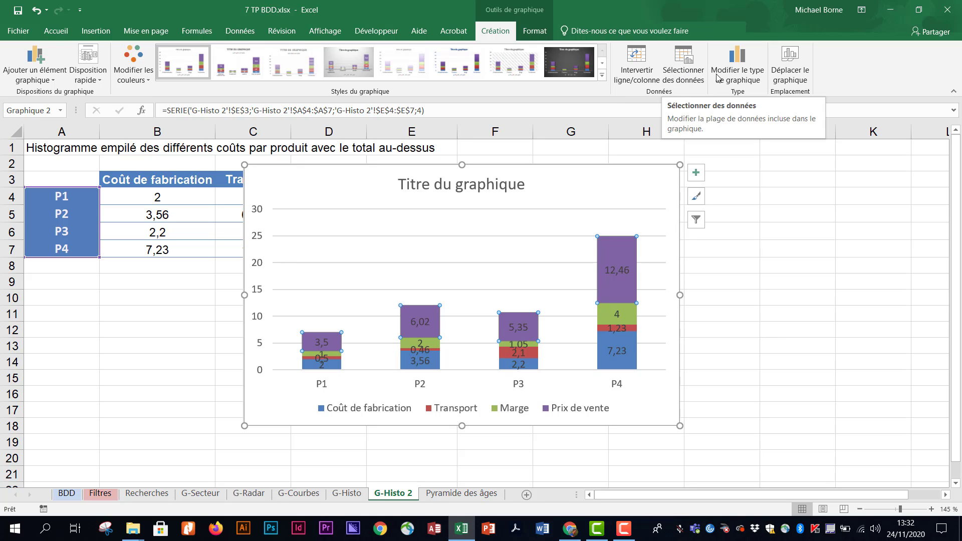
pyautogui.click(737, 70)
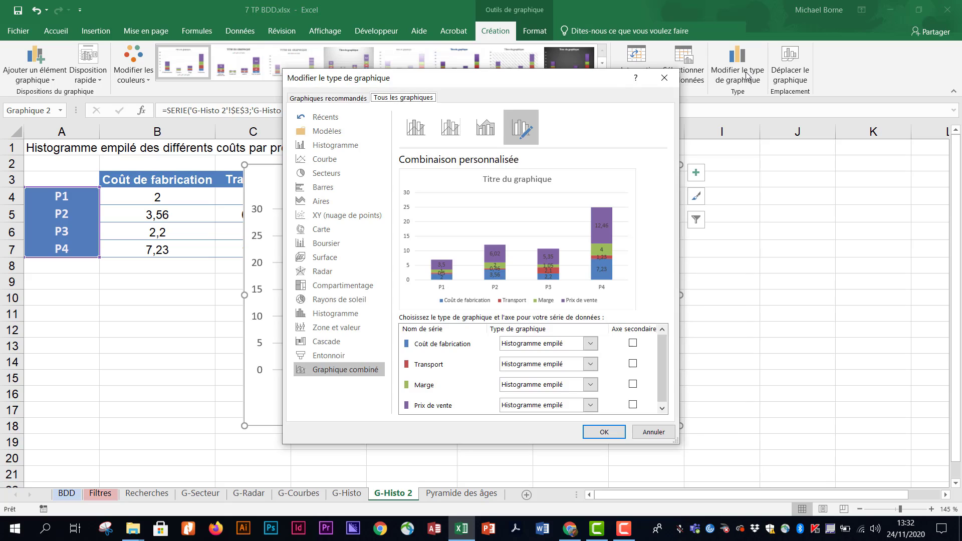
pyautogui.click(591, 406)
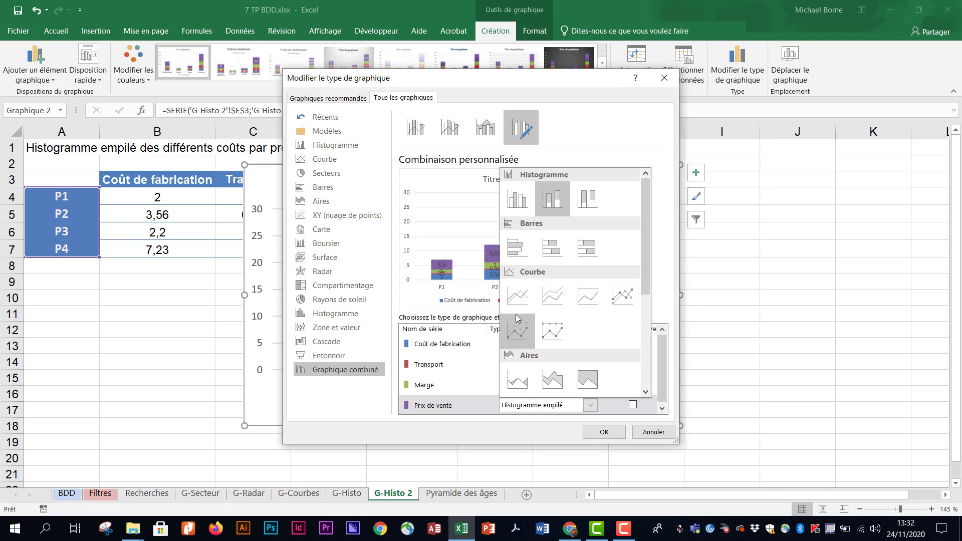
pyautogui.click(521, 295)
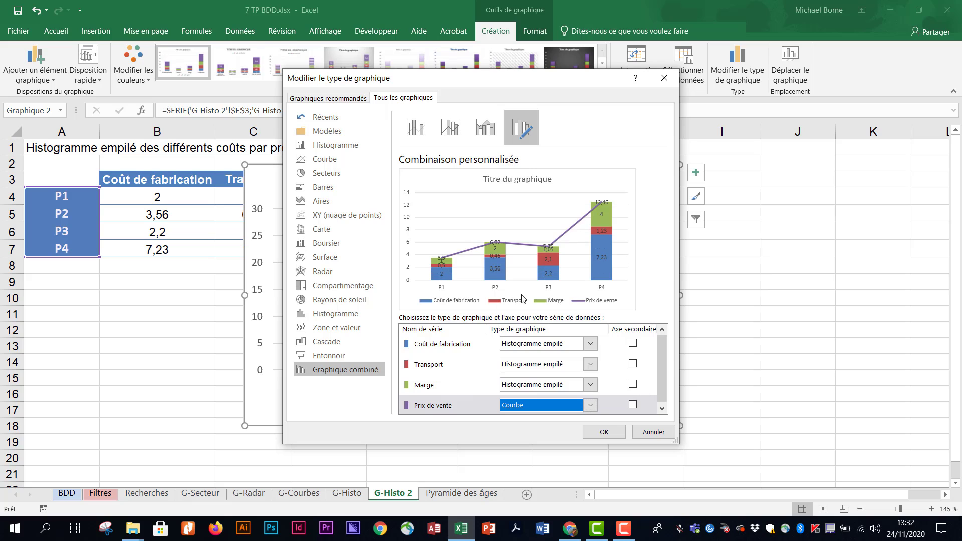
pyautogui.click(604, 432)
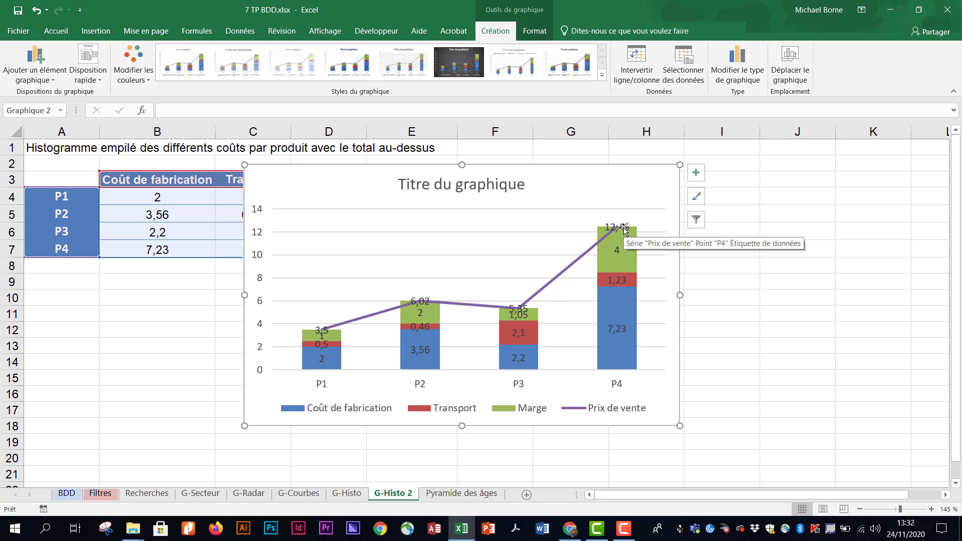
# Position the Prix de vente line's data labels above its points (Au-dessus) and deselect the chart
pyautogui.click(602, 242)
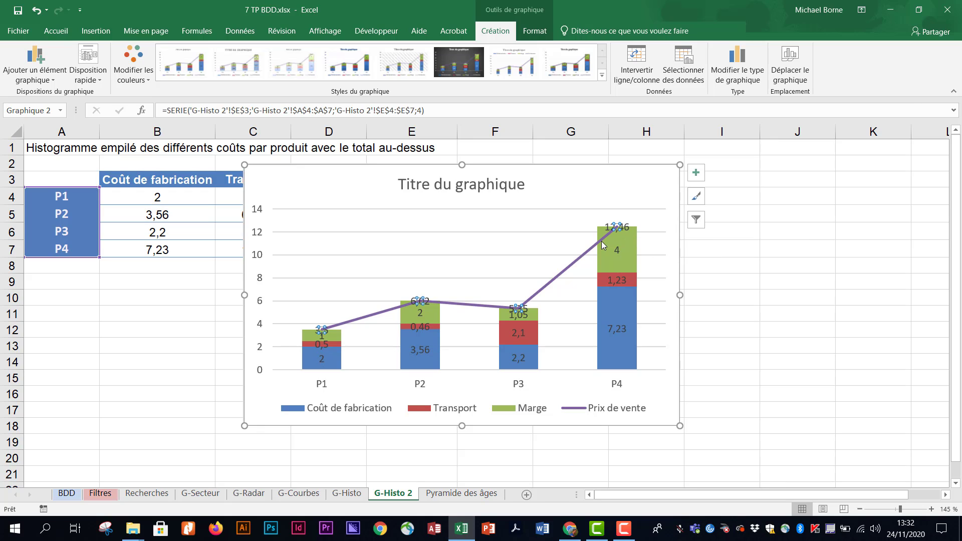
pyautogui.click(701, 179)
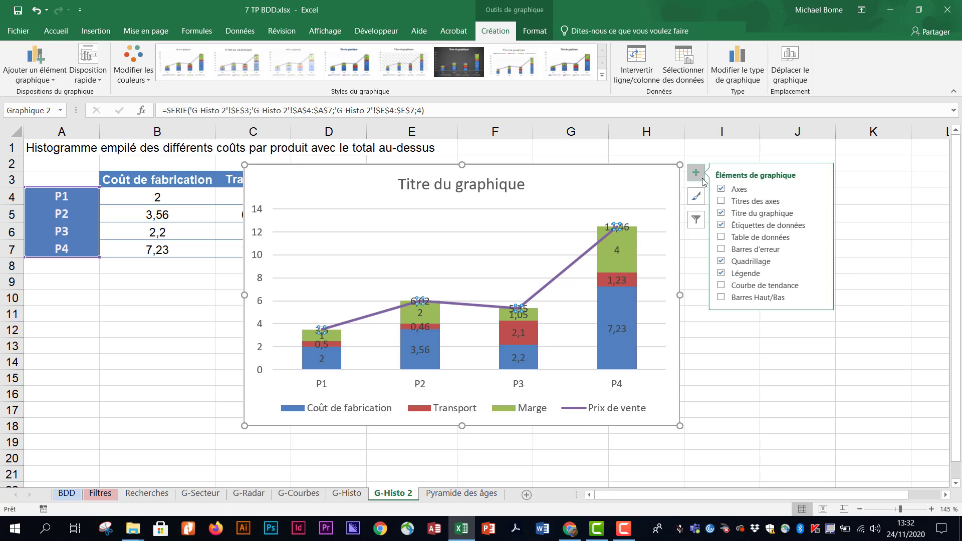
pyautogui.click(823, 224)
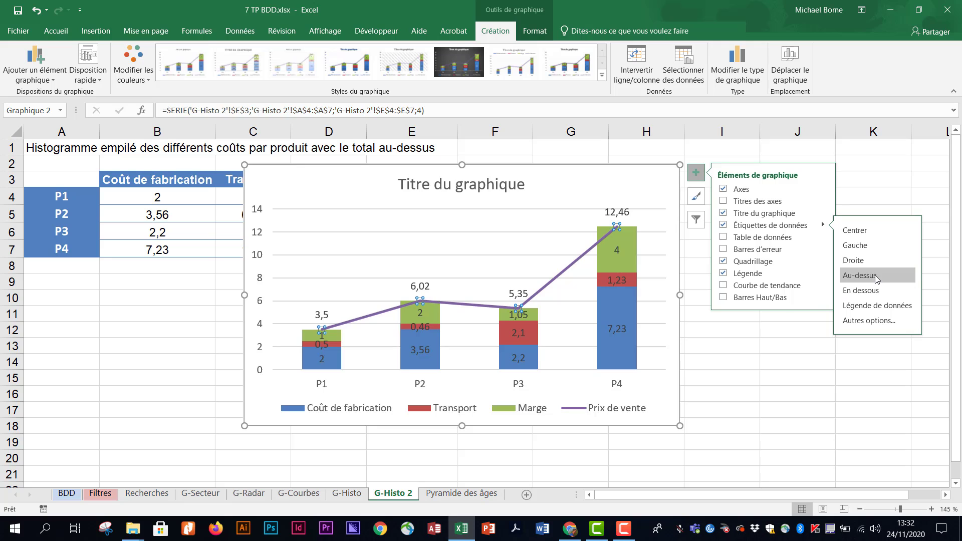
pyautogui.click(814, 332)
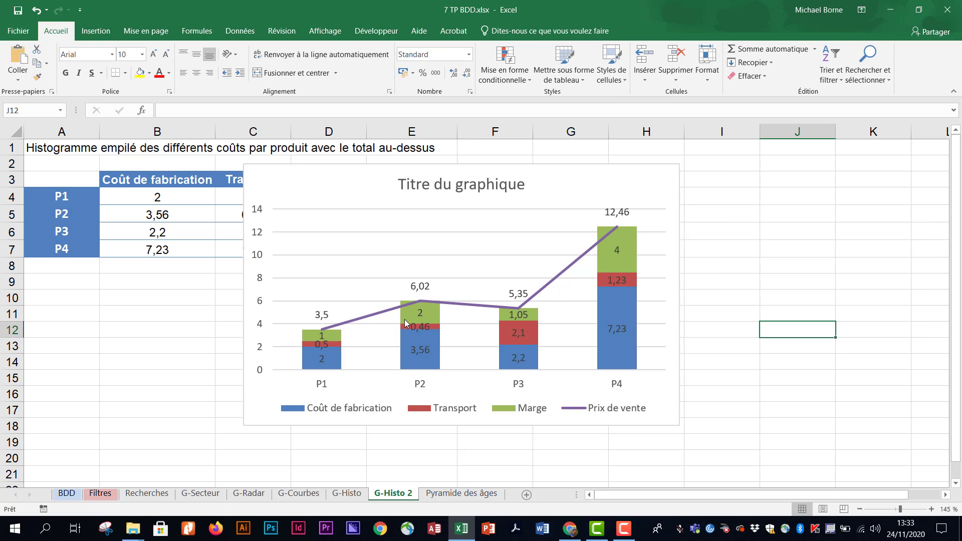
# Hide the Prix de vente line by setting its outline to none (Sans contour)
pyautogui.moveTo(341, 327)
pyautogui.click(365, 321)
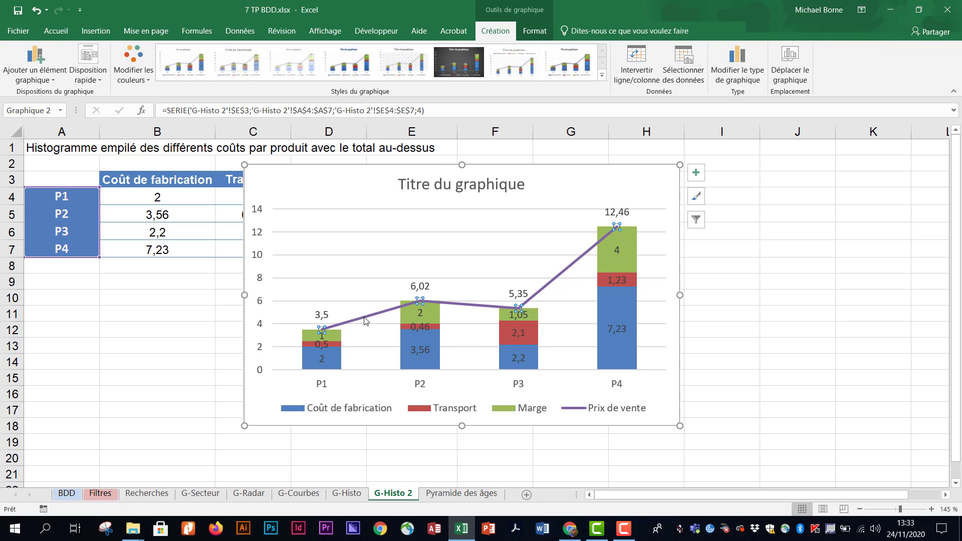
pyautogui.click(62, 32)
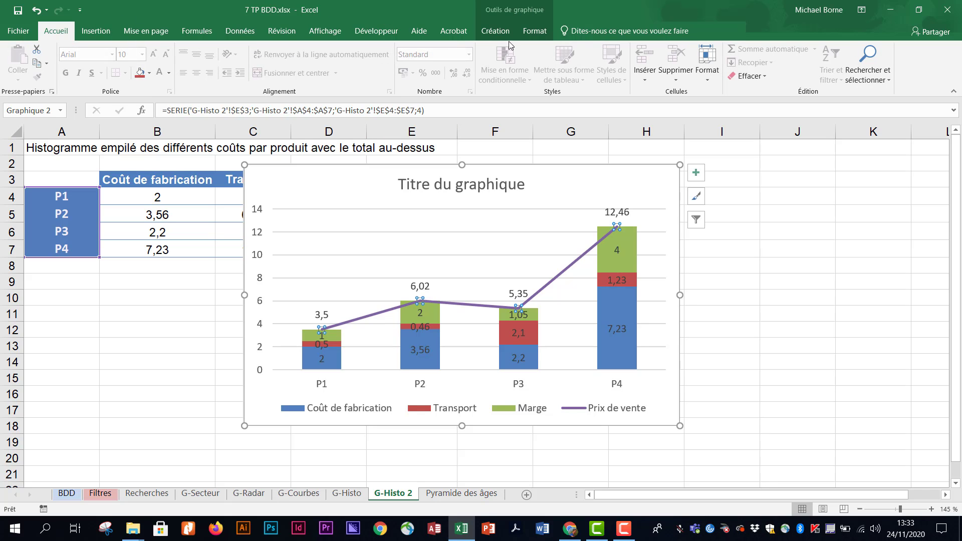
pyautogui.click(538, 32)
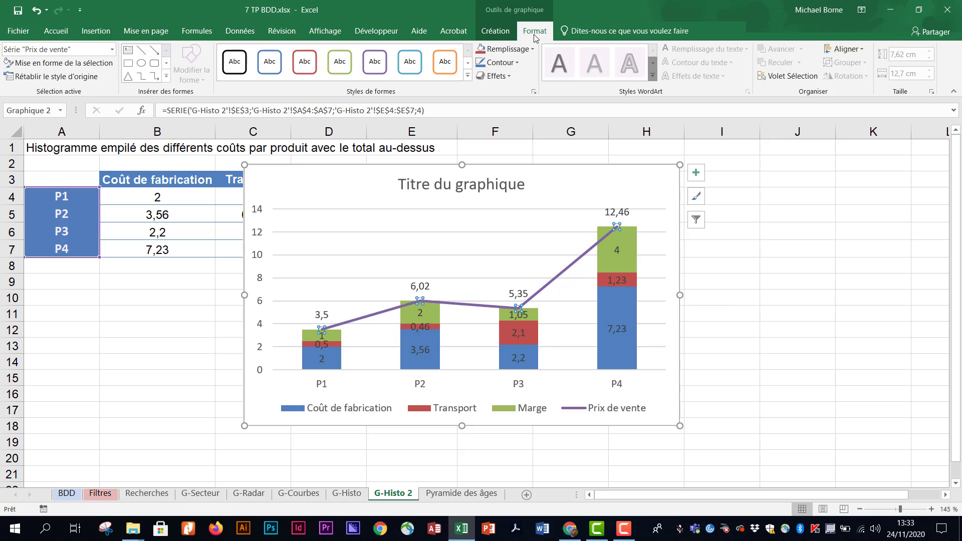
pyautogui.click(506, 62)
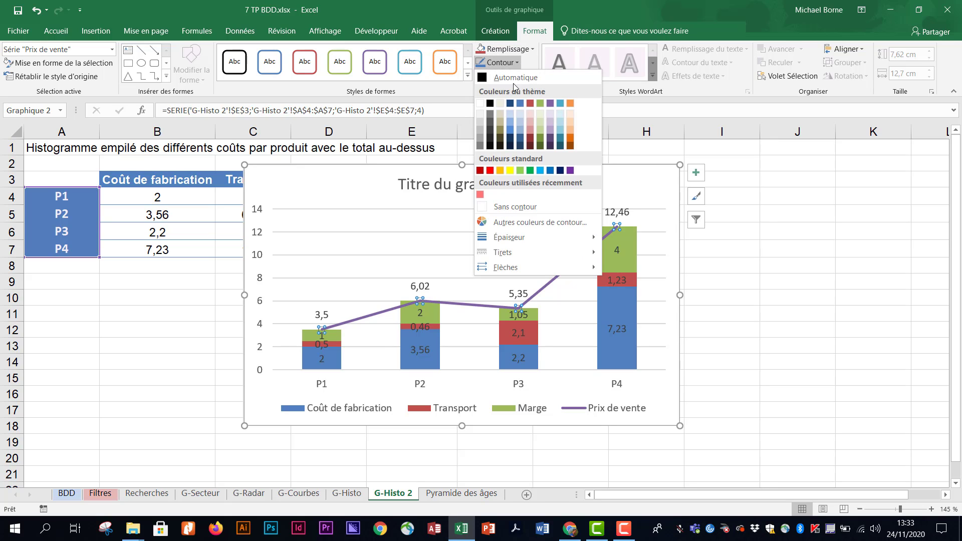
pyautogui.click(526, 211)
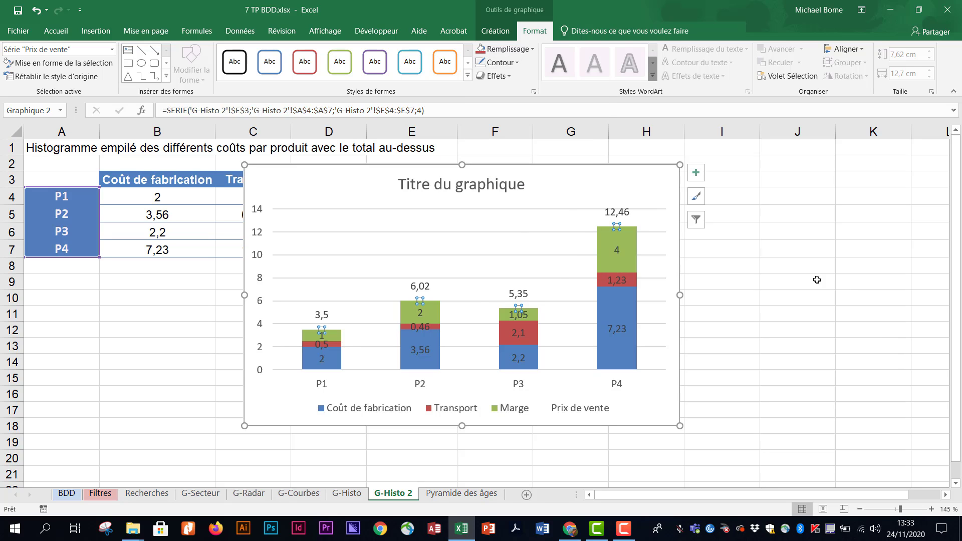
# Make all the Prix de vente data labels above the columns red and bold
pyautogui.click(629, 216)
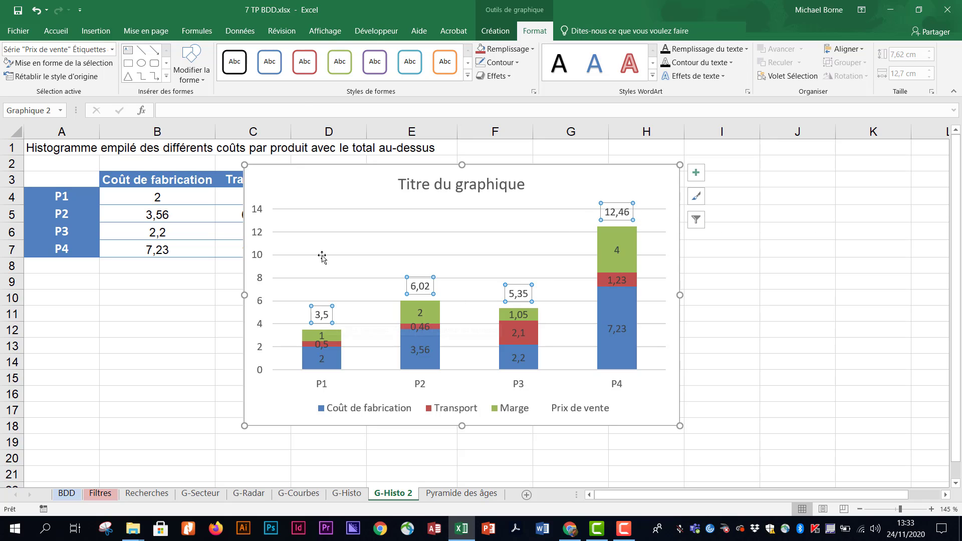
pyautogui.click(56, 31)
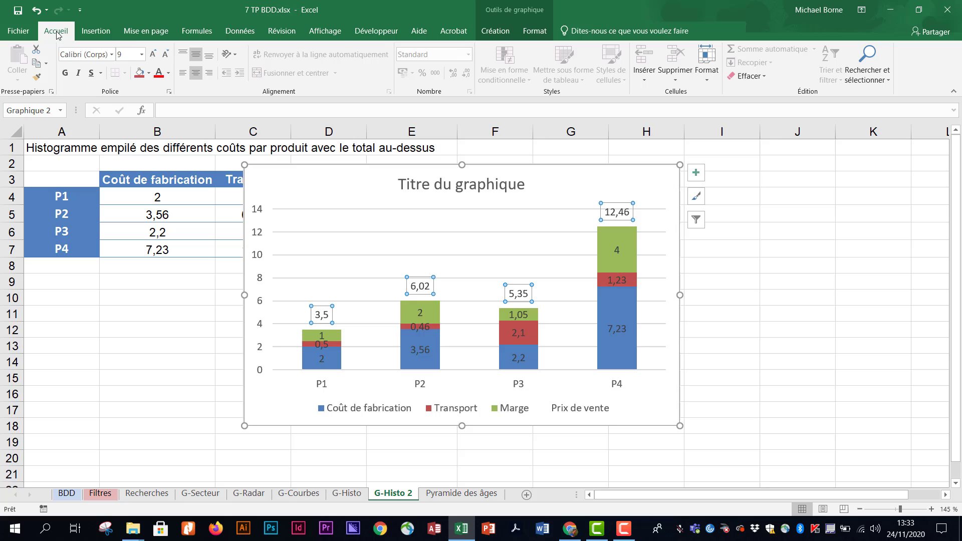
pyautogui.click(161, 74)
pyautogui.click(65, 74)
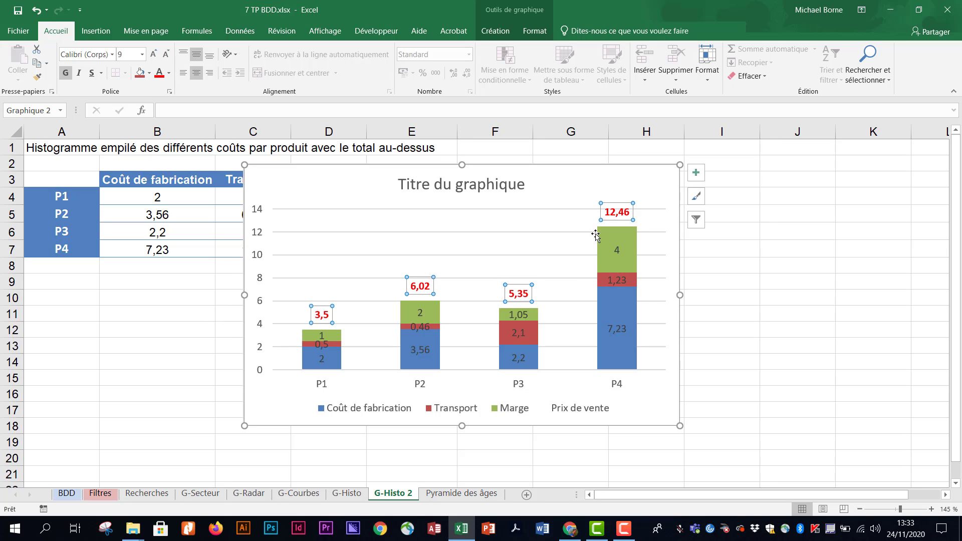
# Change the font colour of only P4's Prix de vente data label to standard orange and deselect the chart
pyautogui.click(630, 209)
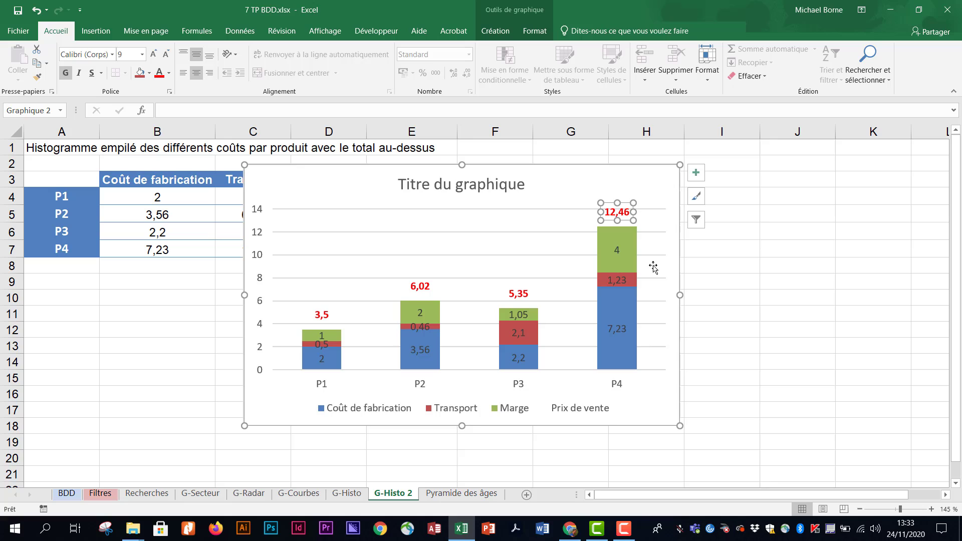
pyautogui.click(169, 72)
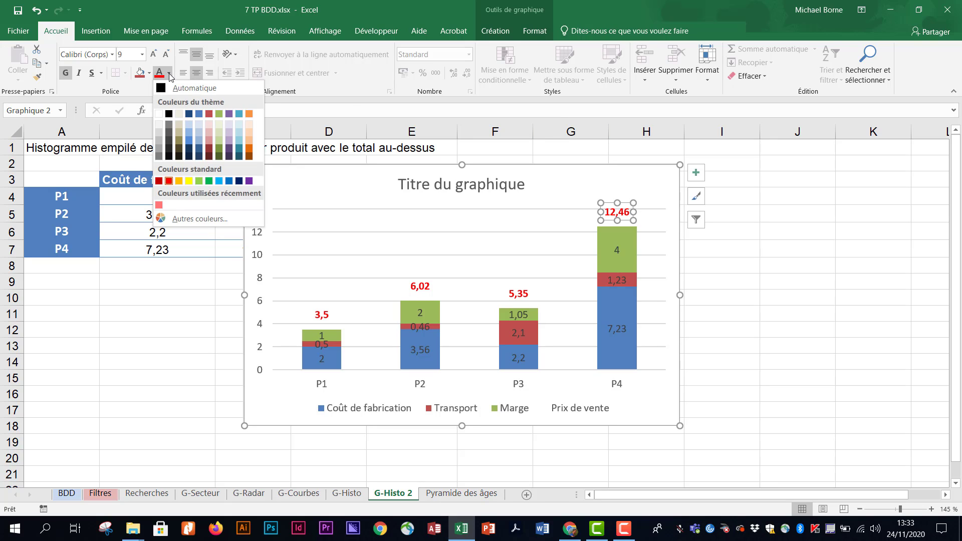
pyautogui.click(179, 181)
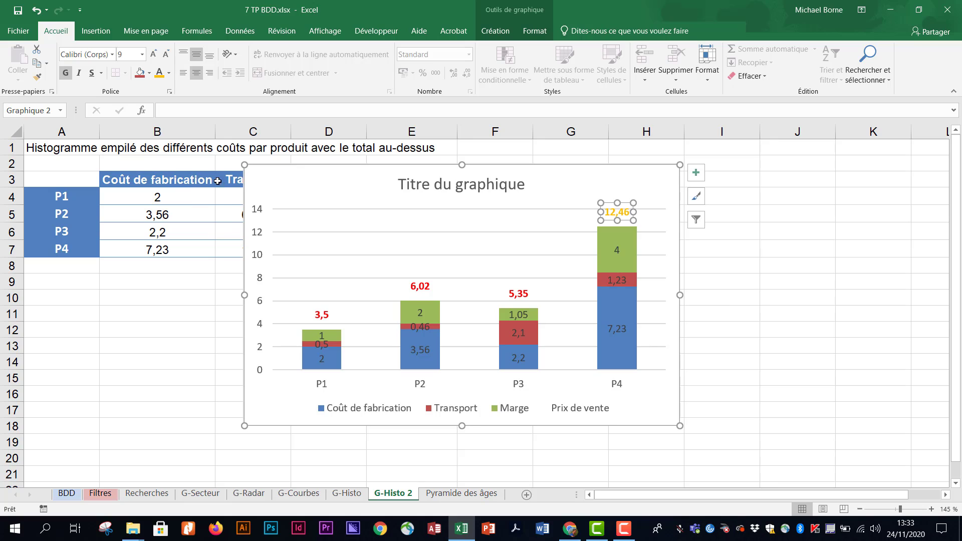
pyautogui.click(217, 279)
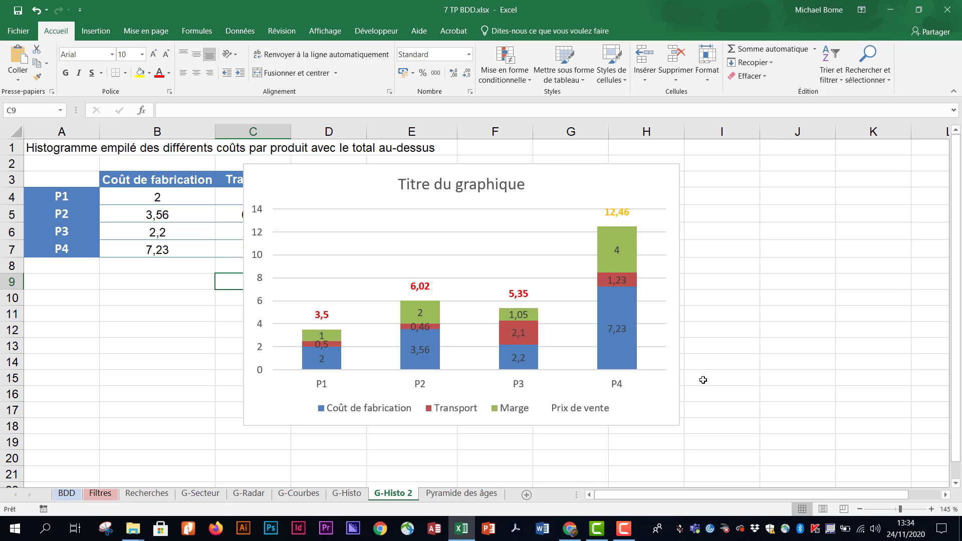
pyautogui.click(635, 238)
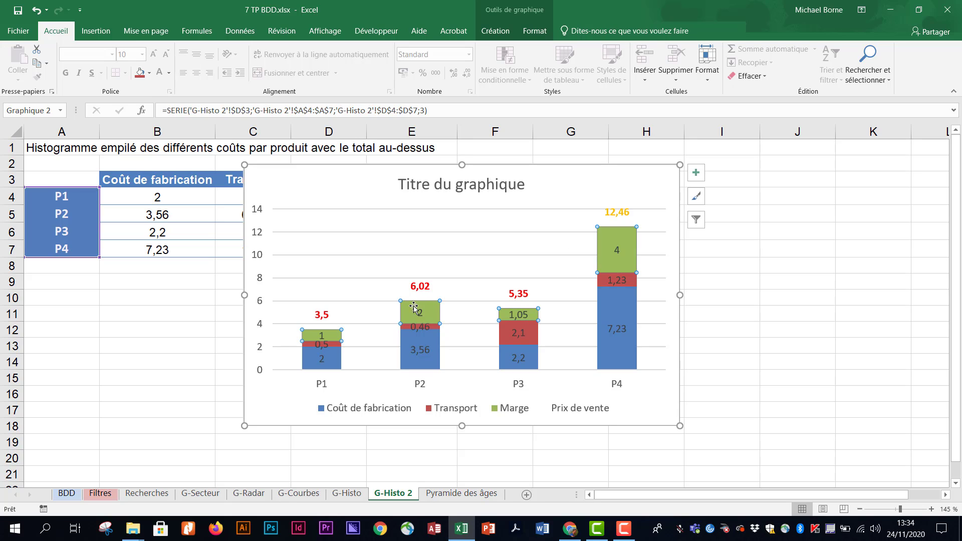
pyautogui.click(632, 232)
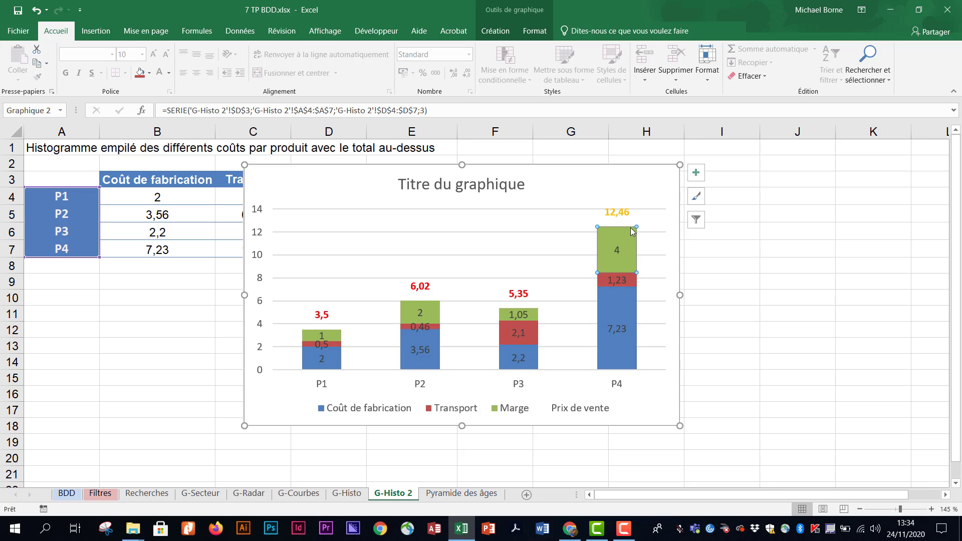
pyautogui.click(623, 213)
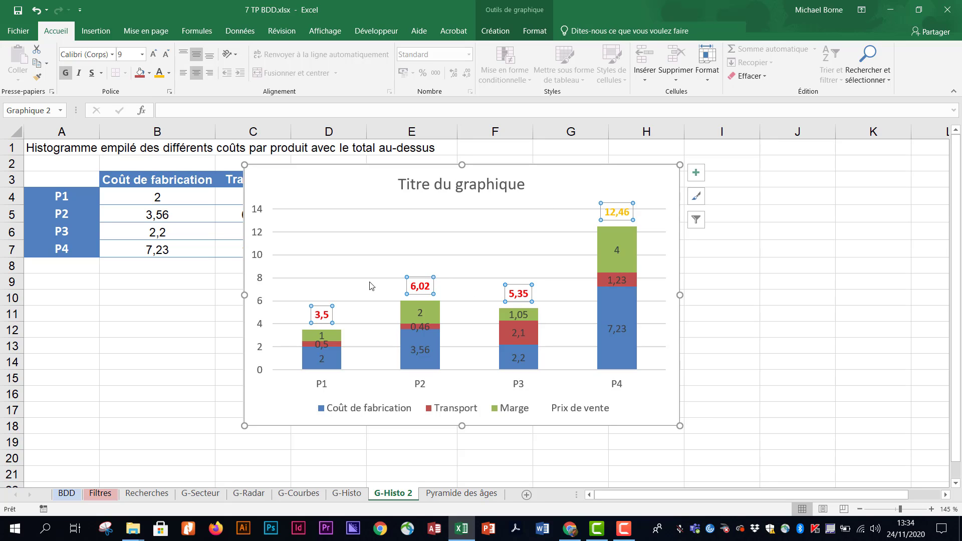
pyautogui.click(523, 287)
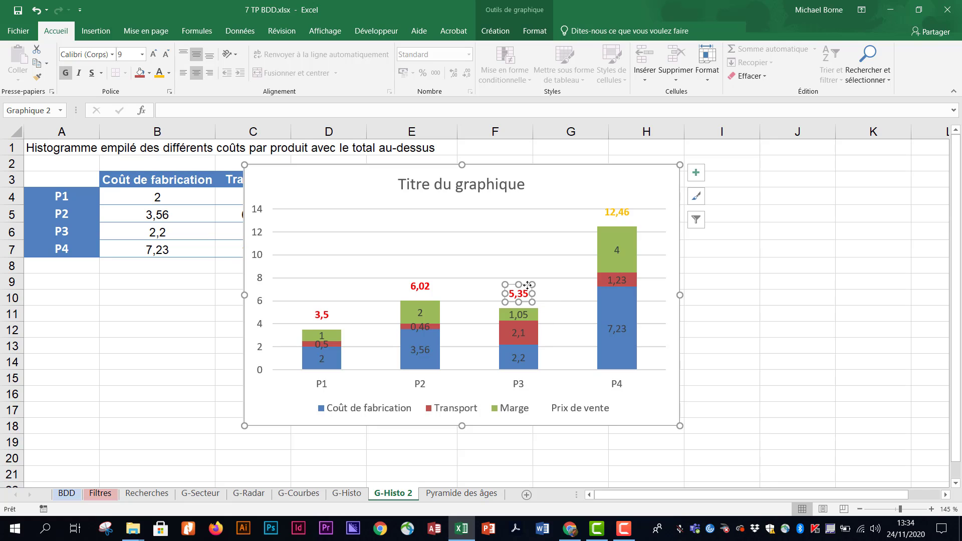
pyautogui.click(719, 298)
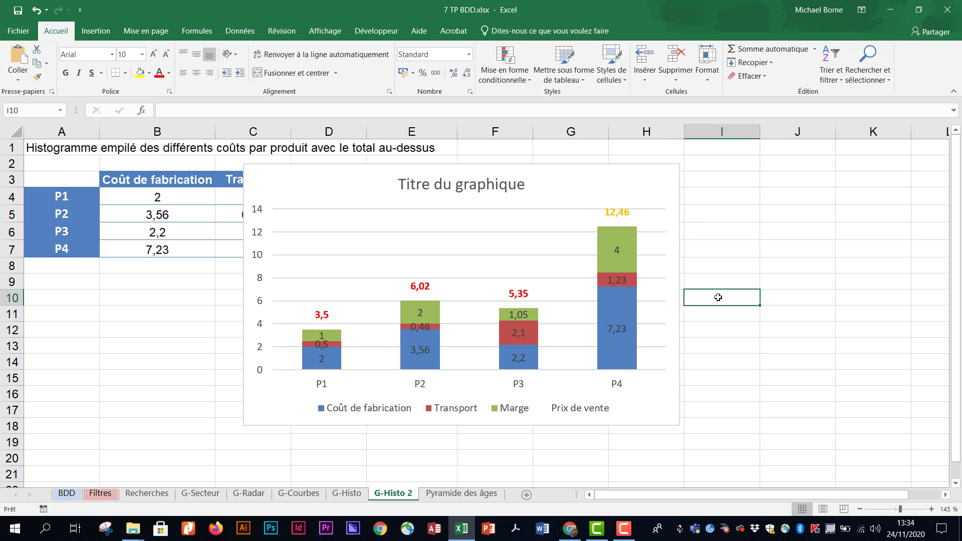
# Move the chart beside the table over columns F to K and format the Prix de vente values in E4:E7 as Monétaire
pyautogui.moveTo(584, 169); pyautogui.dragTo(808, 168)
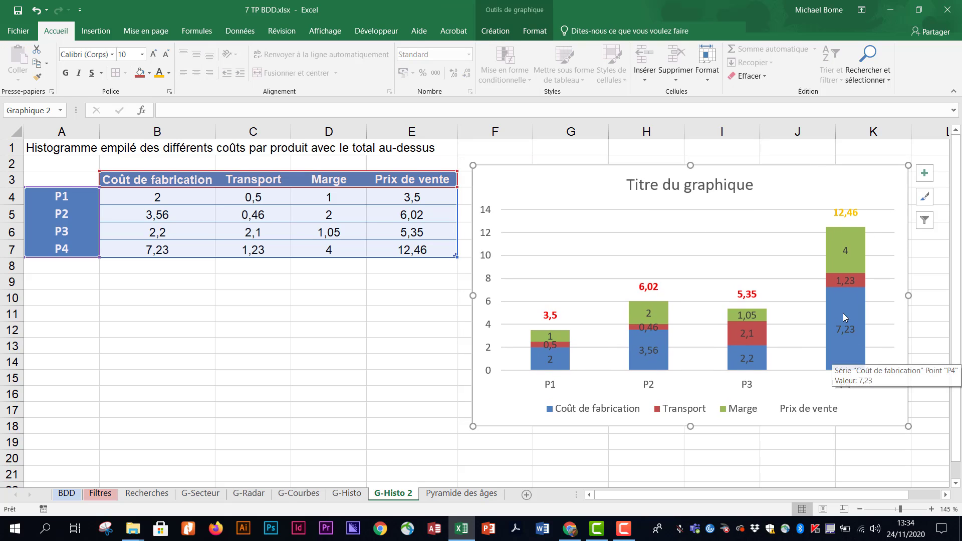
pyautogui.click(402, 197)
pyautogui.moveTo(402, 213); pyautogui.dragTo(403, 251)
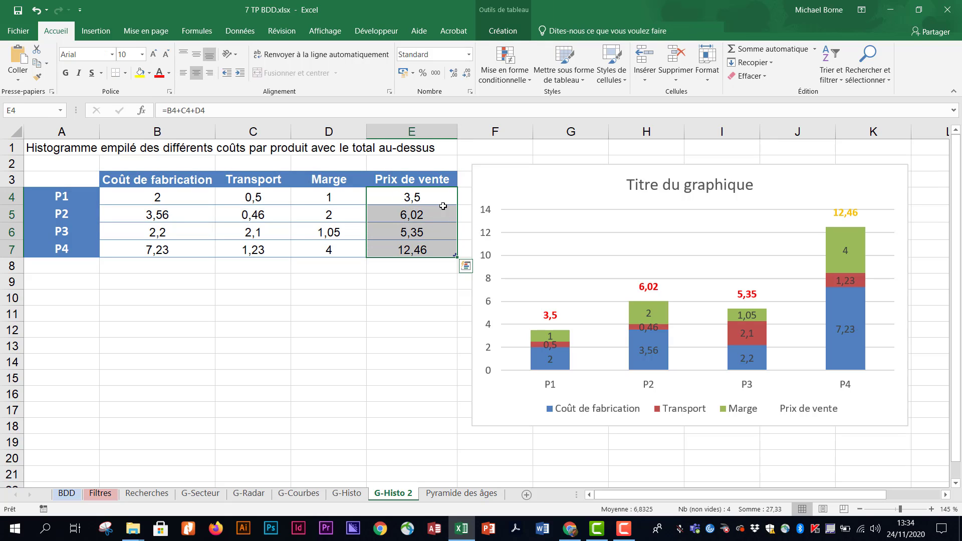
pyautogui.click(468, 54)
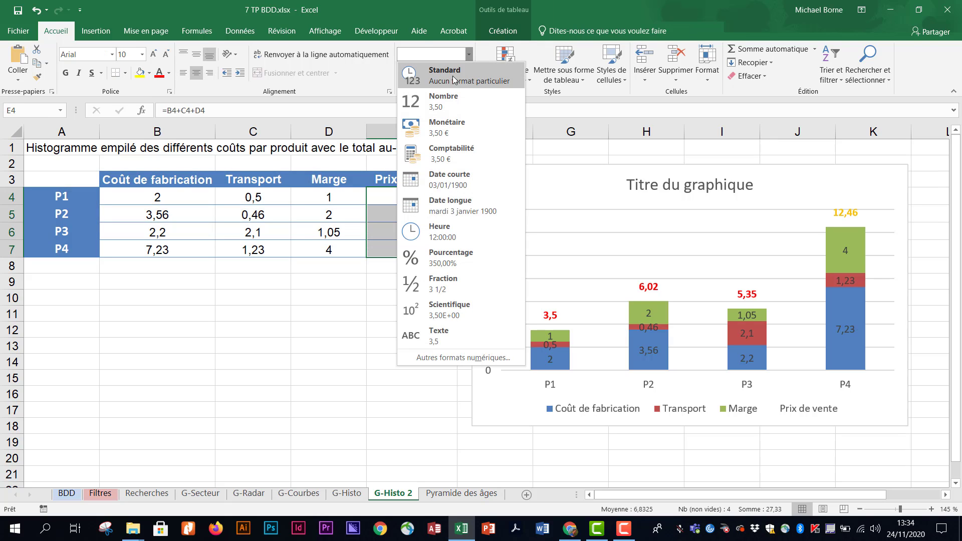
pyautogui.click(455, 126)
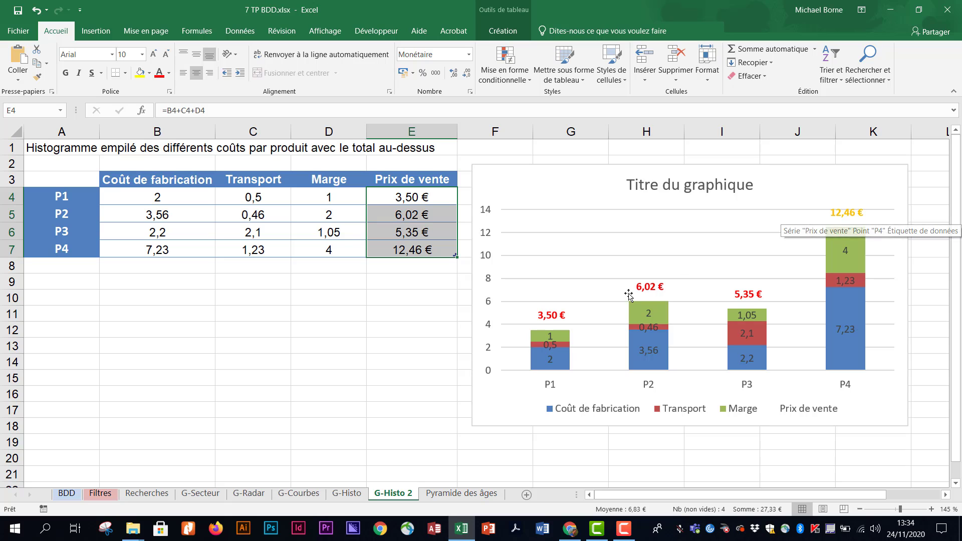
# Apply the Monétaire number format to the cost and margin values in B4:D7
pyautogui.moveTo(181, 198); pyautogui.dragTo(351, 252)
pyautogui.click(468, 54)
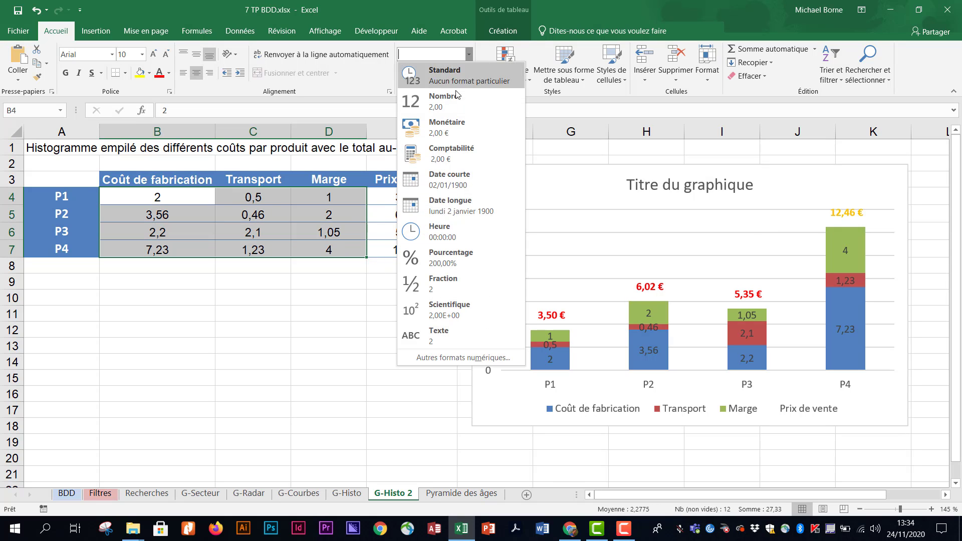
pyautogui.click(456, 134)
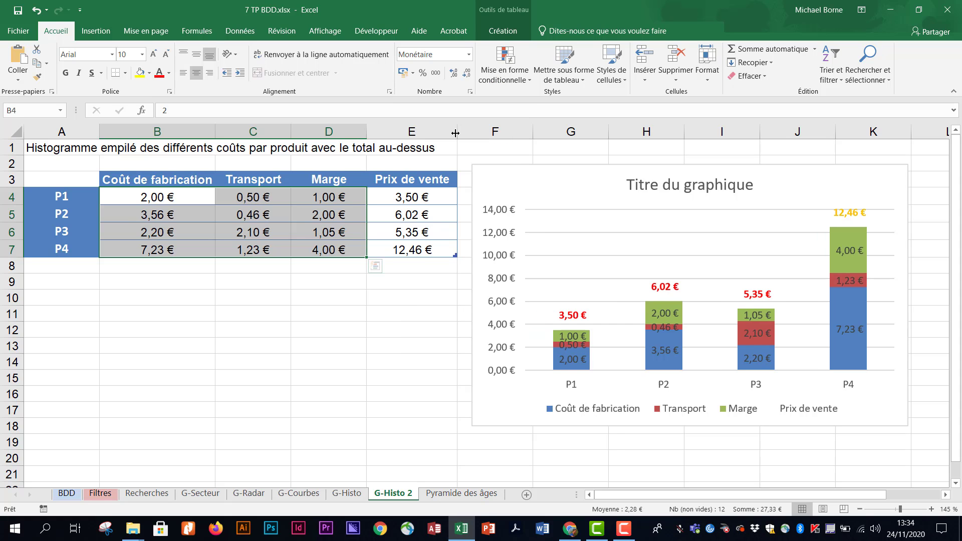
# Enlarge the stacked column chart from its corner and reposition it on the sheet
pyautogui.click(482, 178)
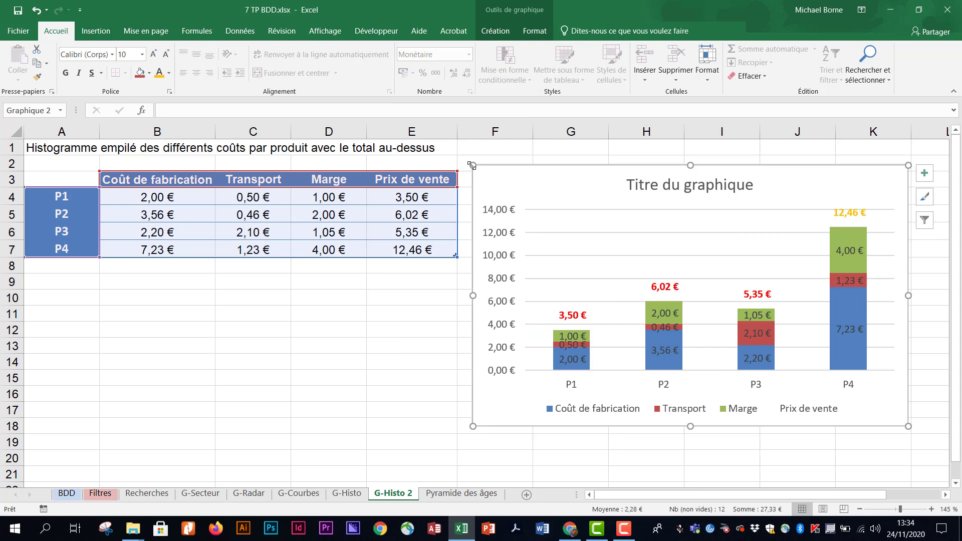
pyautogui.moveTo(472, 165); pyautogui.dragTo(437, 148)
pyautogui.moveTo(437, 426); pyautogui.dragTo(368, 473)
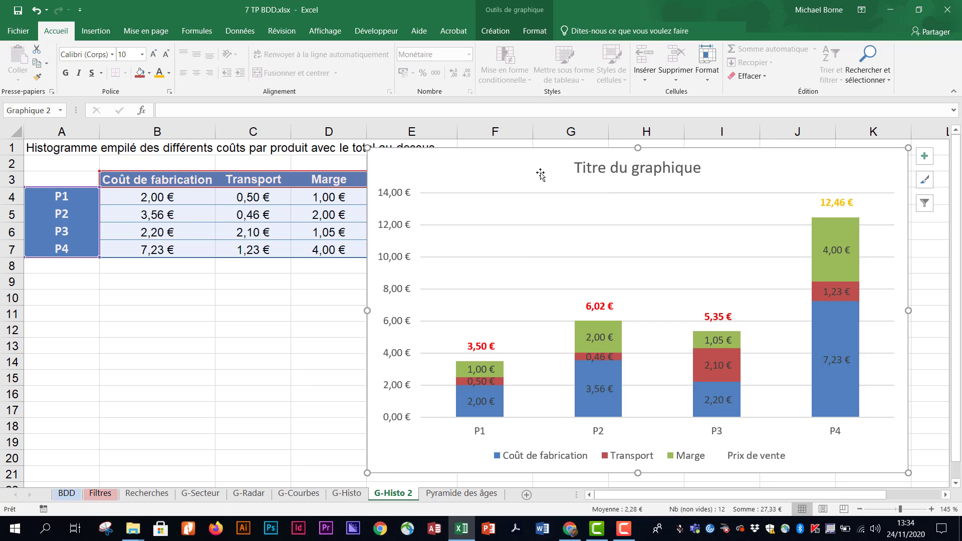
pyautogui.moveTo(534, 173); pyautogui.dragTo(407, 173)
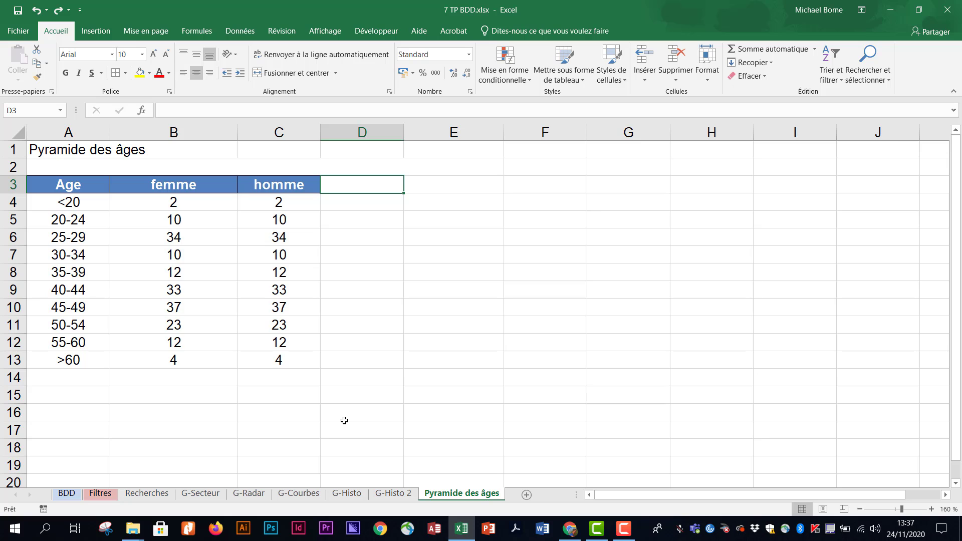
# Try a clustered 2D bar chart of the age table A3:C13 on the Pyramide des âges sheet
pyautogui.click(88, 185)
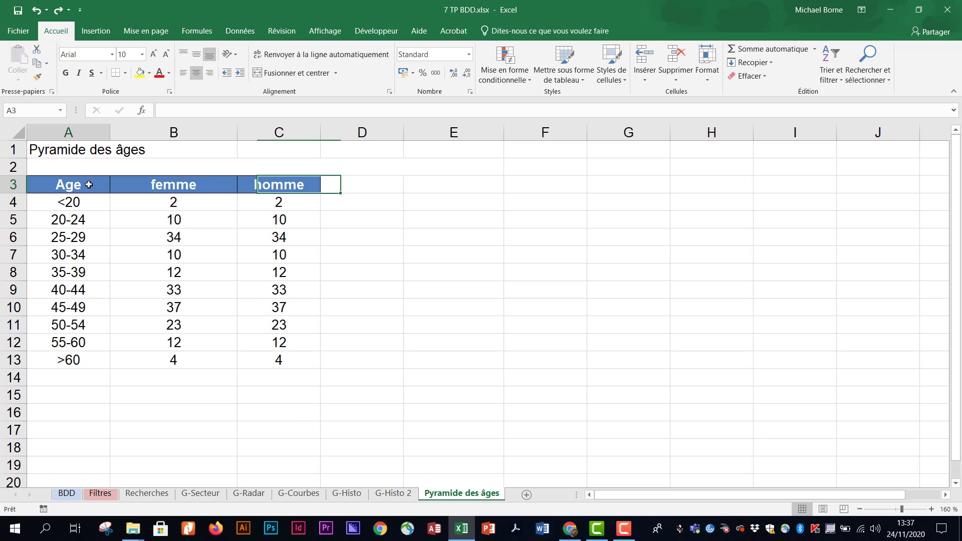
pyautogui.moveTo(89, 184); pyautogui.dragTo(266, 356)
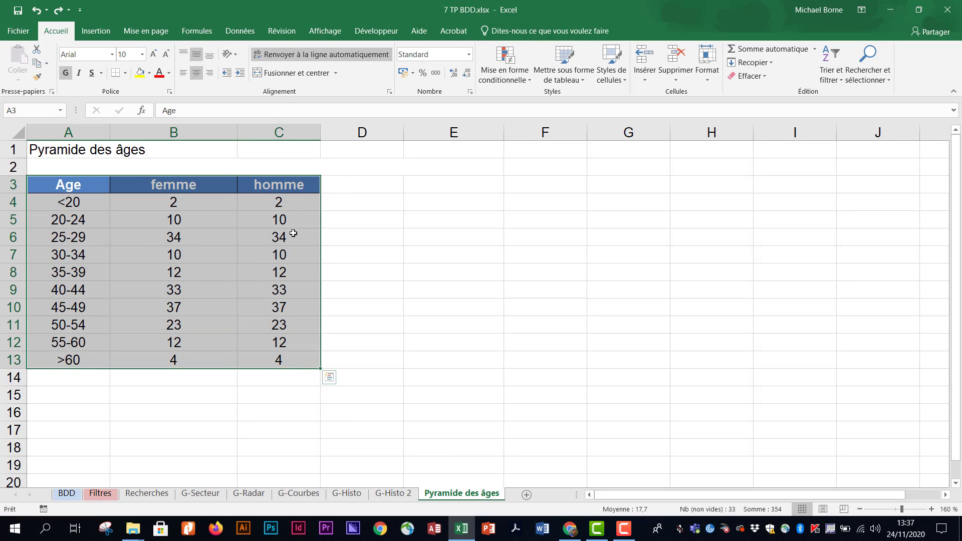
pyautogui.click(96, 31)
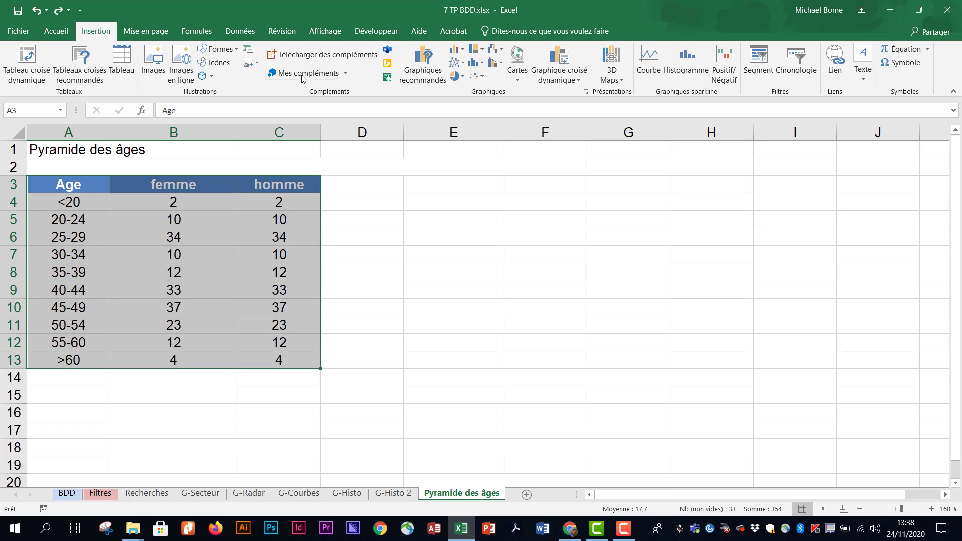
pyautogui.click(456, 49)
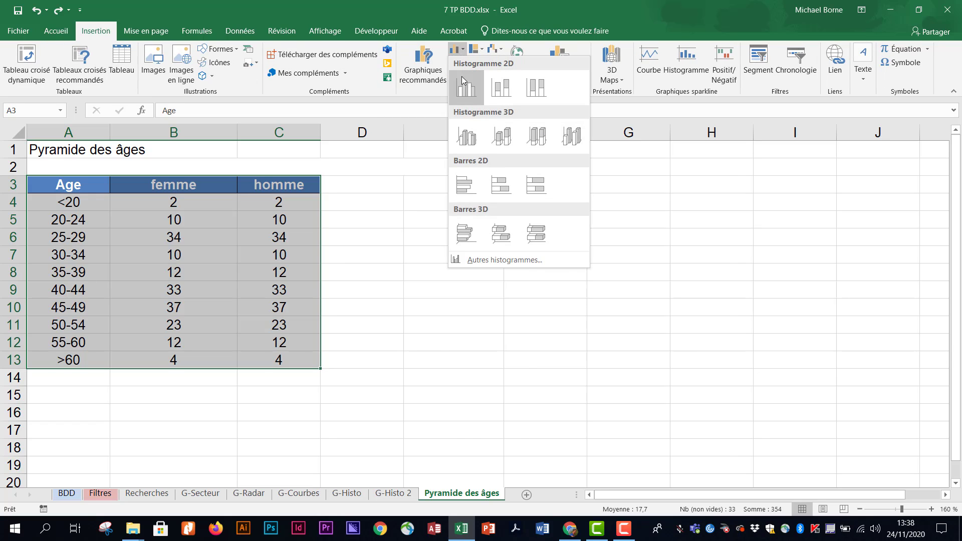
pyautogui.click(463, 185)
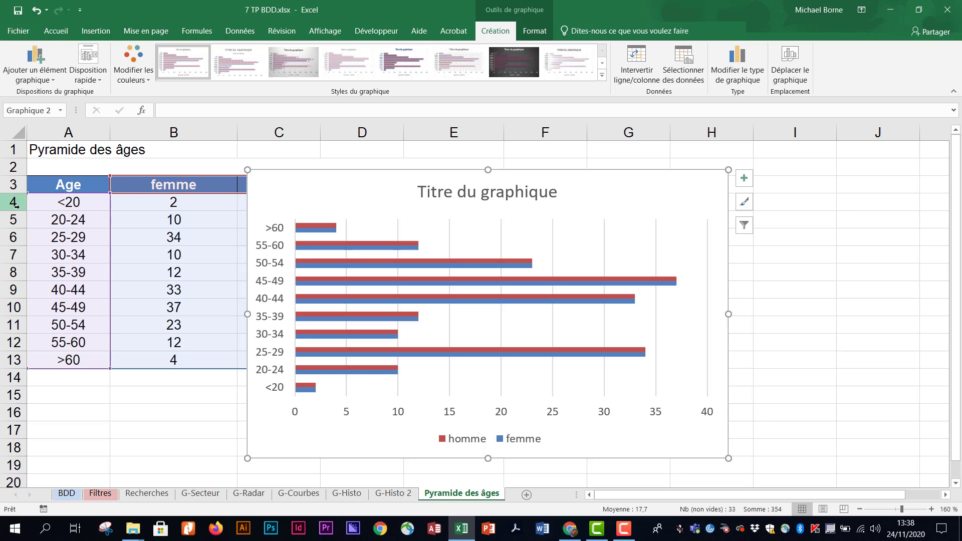
# Delete the clustered bar chart from the Pyramide des âges sheet
pyautogui.press('Escape')
pyautogui.click(391, 184)
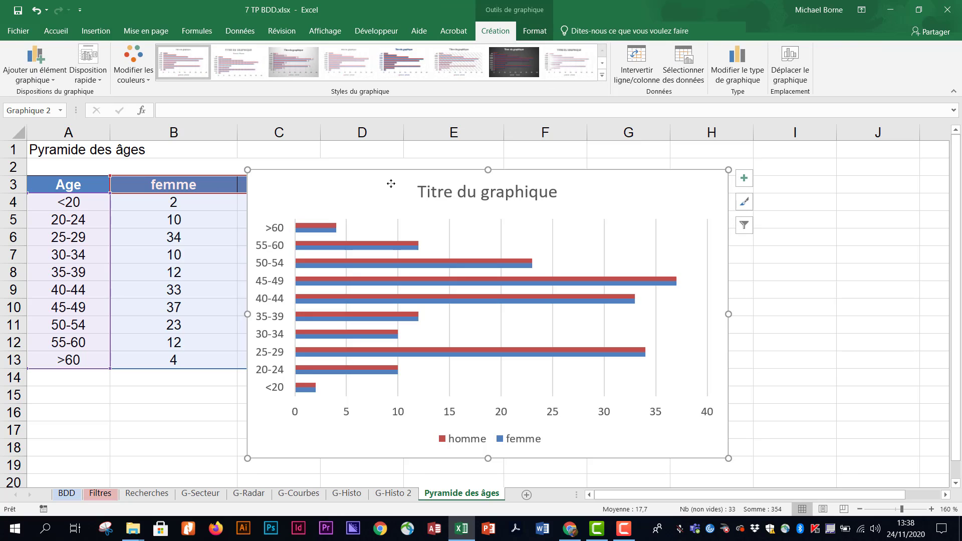
pyautogui.press('Delete')
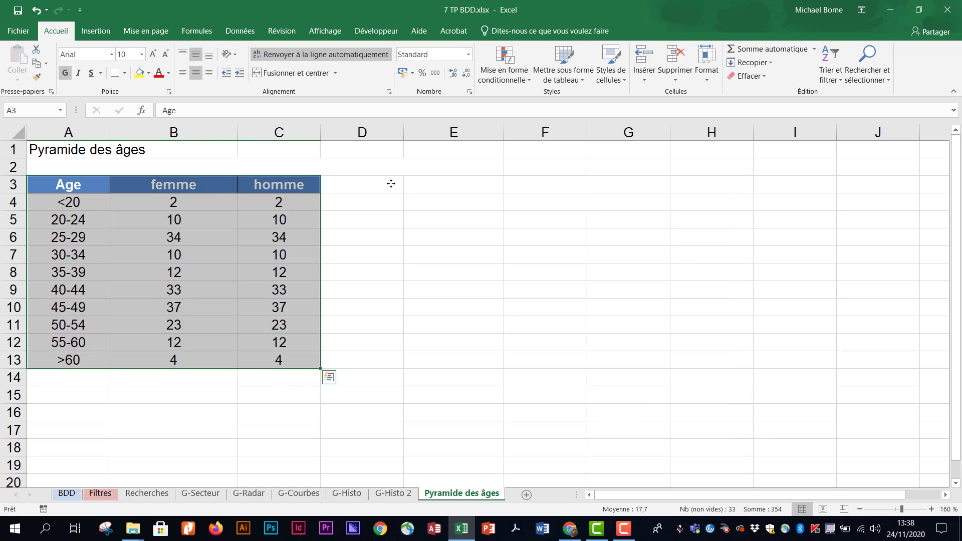
# Enter the formula =-C4 in D4 and fill it down to D13 to negate the homme values
pyautogui.click(376, 202)
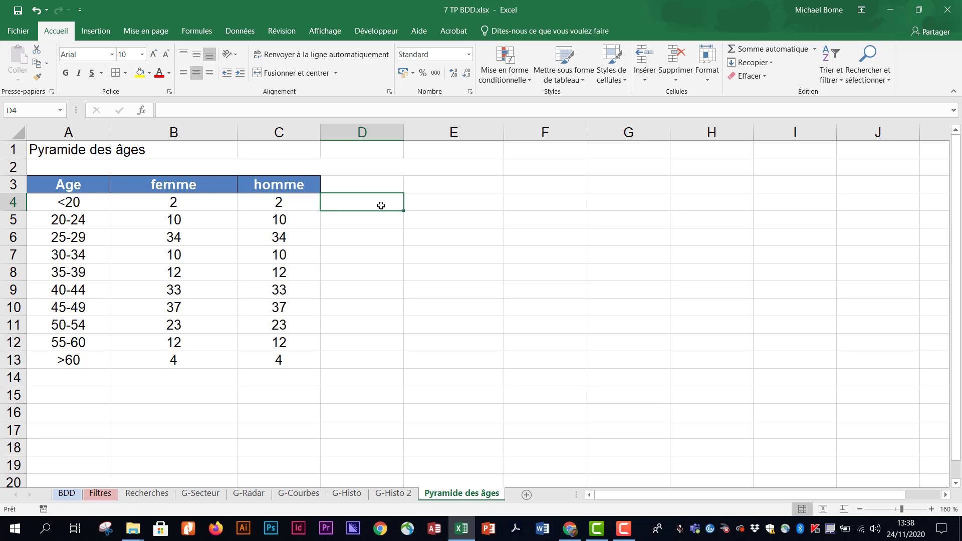
pyautogui.write('=')
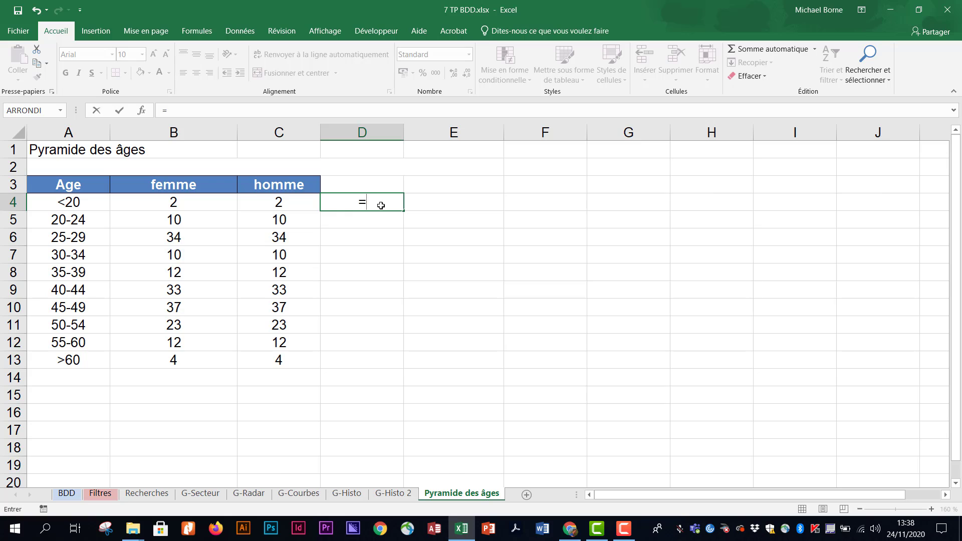
pyautogui.write('-')
pyautogui.click(311, 203)
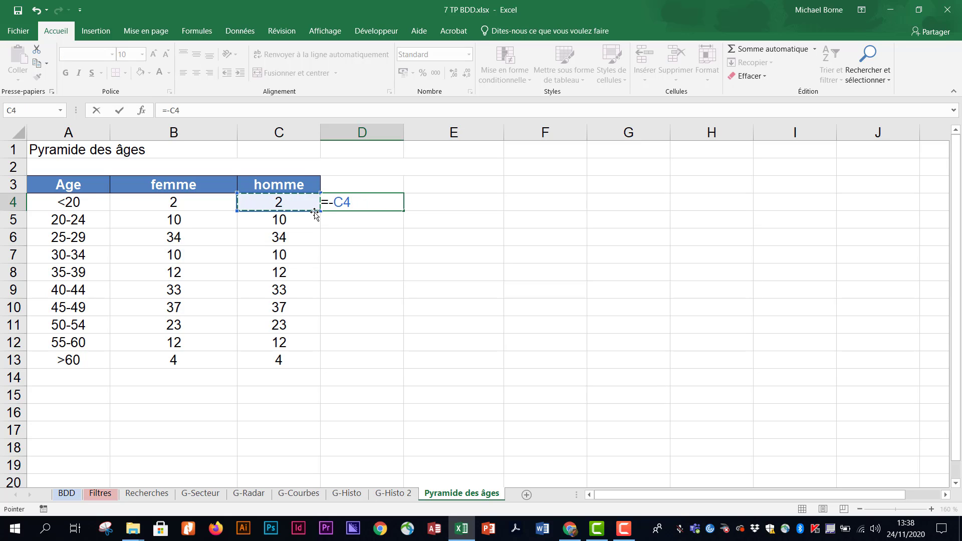
pyautogui.press('Return')
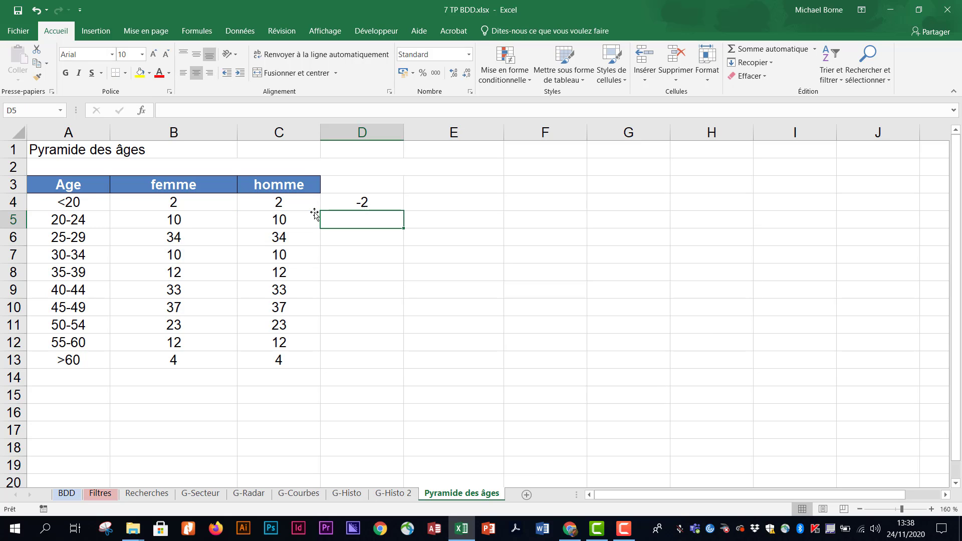
pyautogui.click(364, 202)
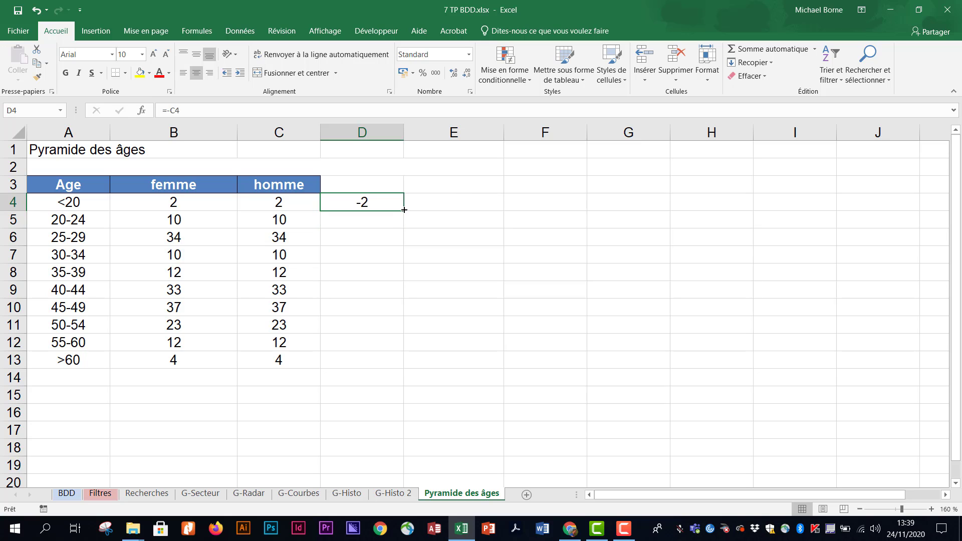
pyautogui.moveTo(405, 211); pyautogui.dragTo(390, 362)
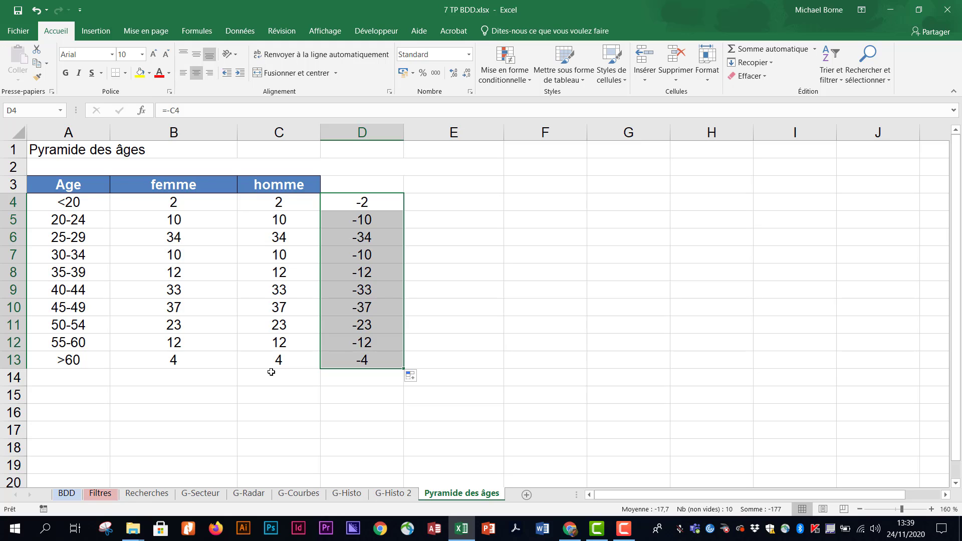
# Copy the negated results in D4:D13 and paste them as values only over the homme figures in C4:C13
pyautogui.hotkey('ctrl', 'c')
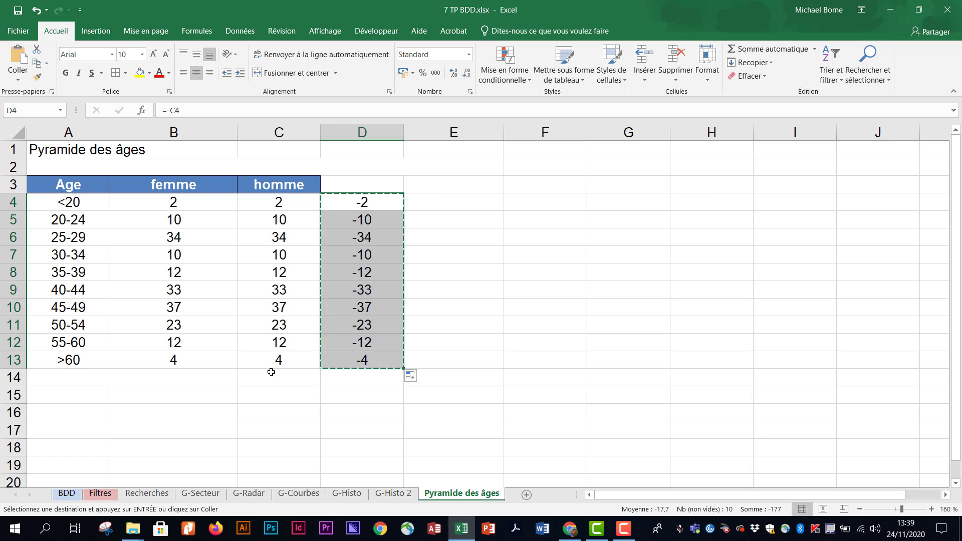
pyautogui.rightClick(252, 203)
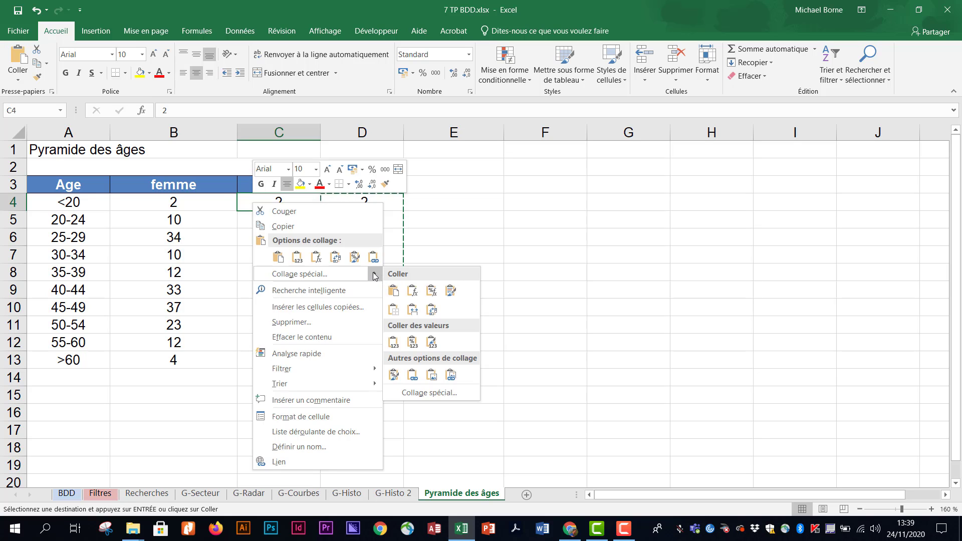
pyautogui.moveTo(376, 275)
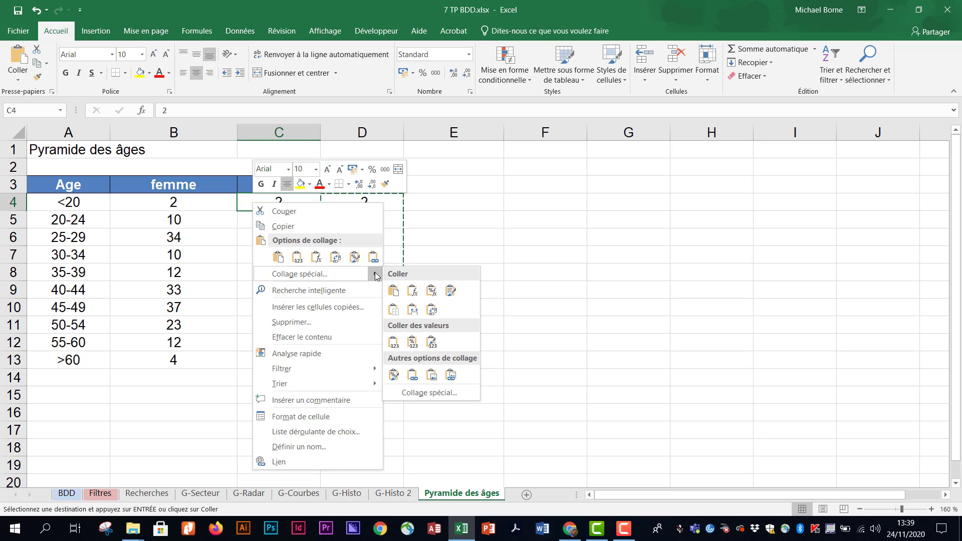
pyautogui.click(394, 343)
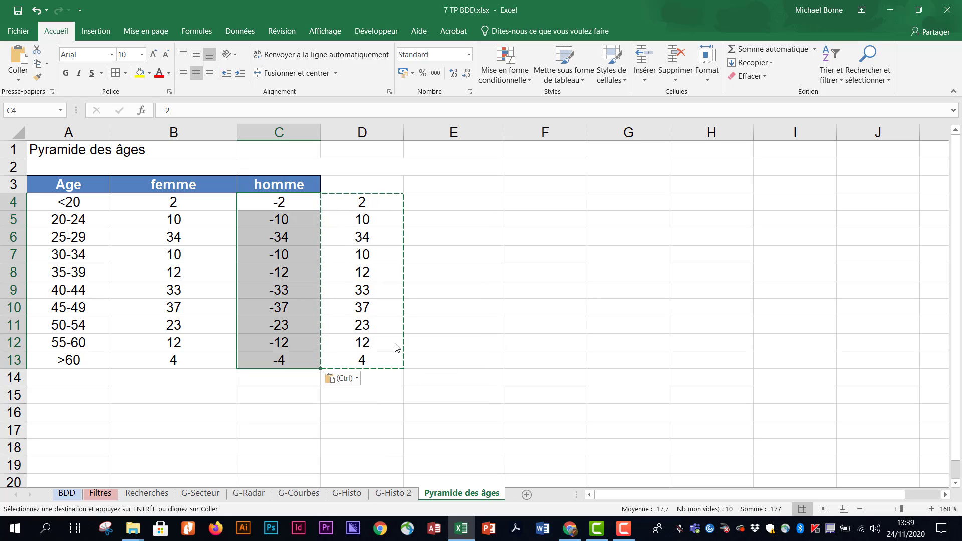
pyautogui.press('Escape')
pyautogui.click(564, 326)
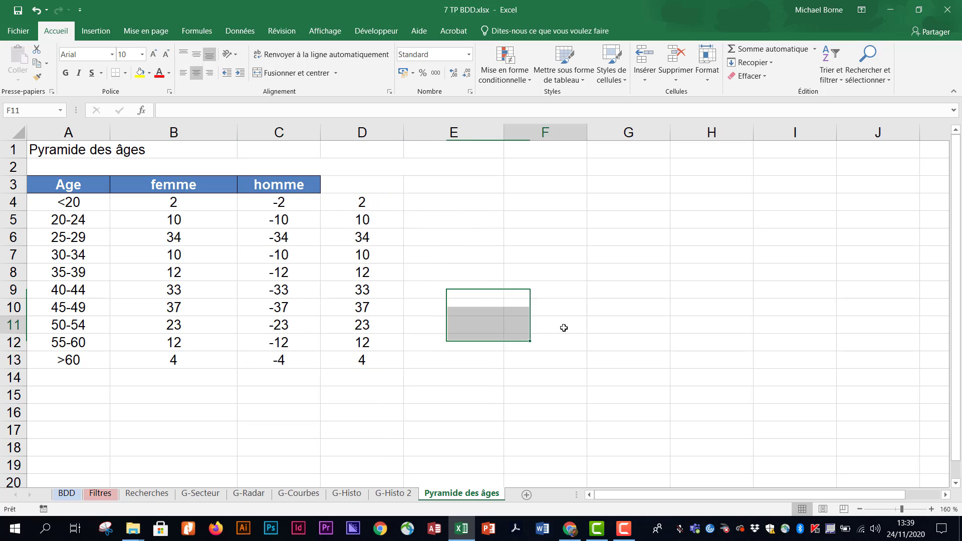
# Check that the homme cells hold plain values and clear the helper formulas in D4:D13
pyautogui.click(301, 205)
pyautogui.click(298, 226)
pyautogui.click(286, 240)
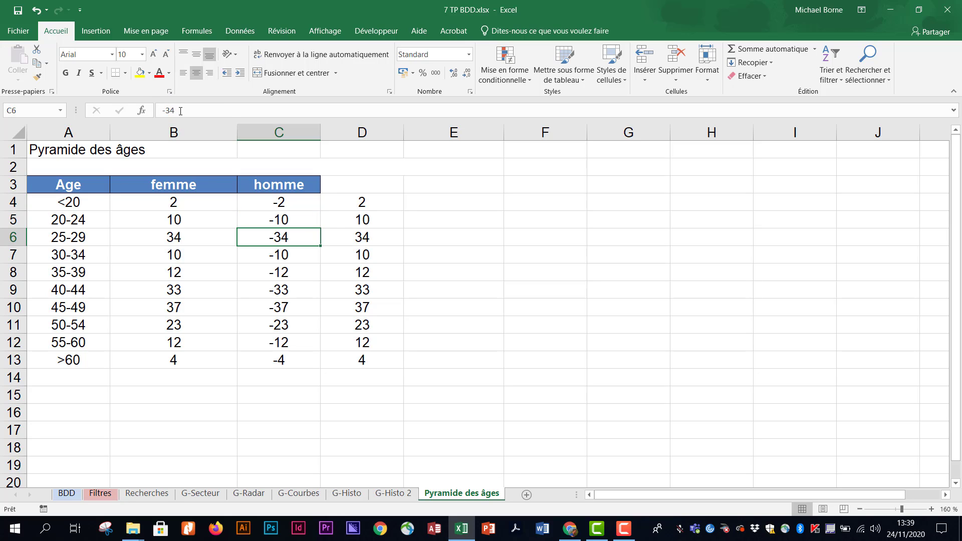
pyautogui.moveTo(383, 199); pyautogui.dragTo(409, 369)
pyautogui.press('Delete')
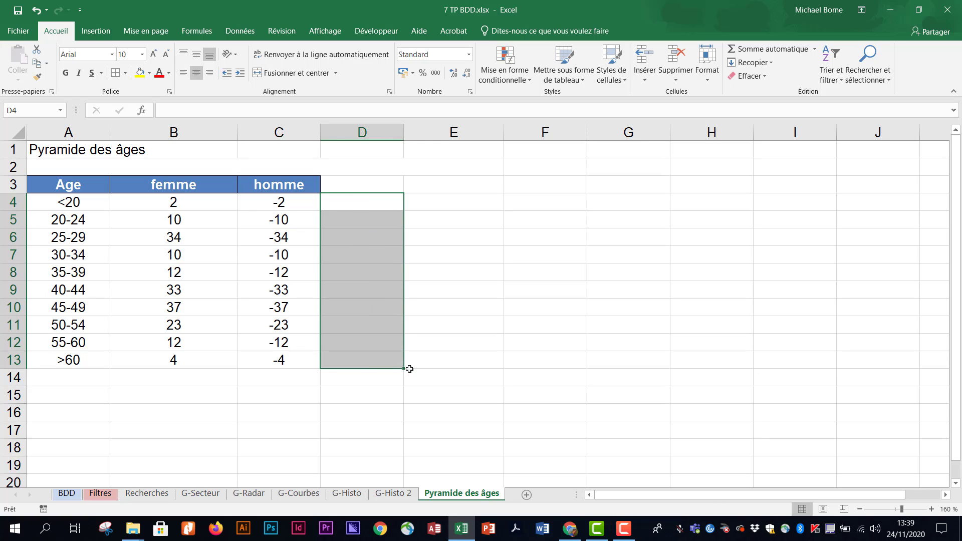
# Insert a clustered 2D bar chart from the age table A3:C13 and move it slightly up and to the right
pyautogui.click(84, 185)
pyautogui.moveTo(84, 185); pyautogui.dragTo(270, 363)
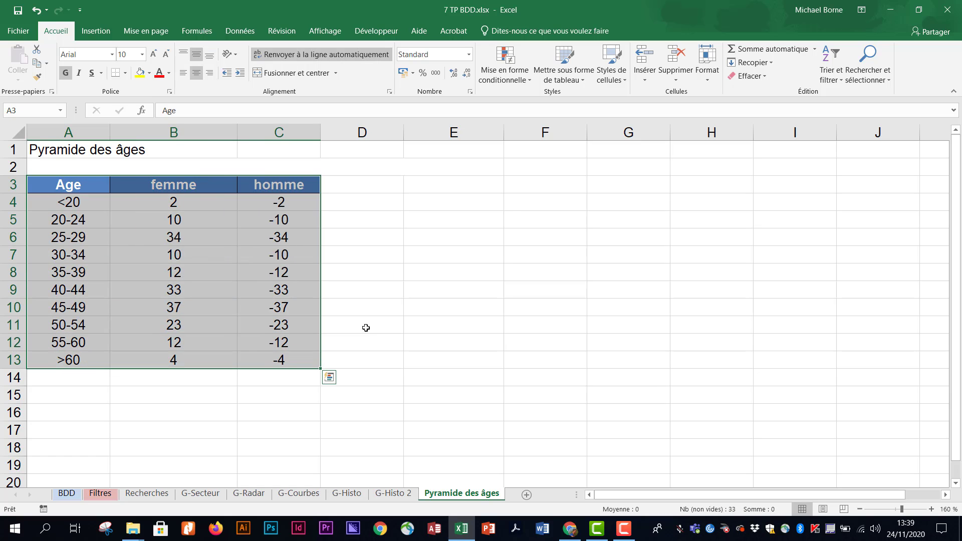
pyautogui.click(103, 35)
pyautogui.click(457, 50)
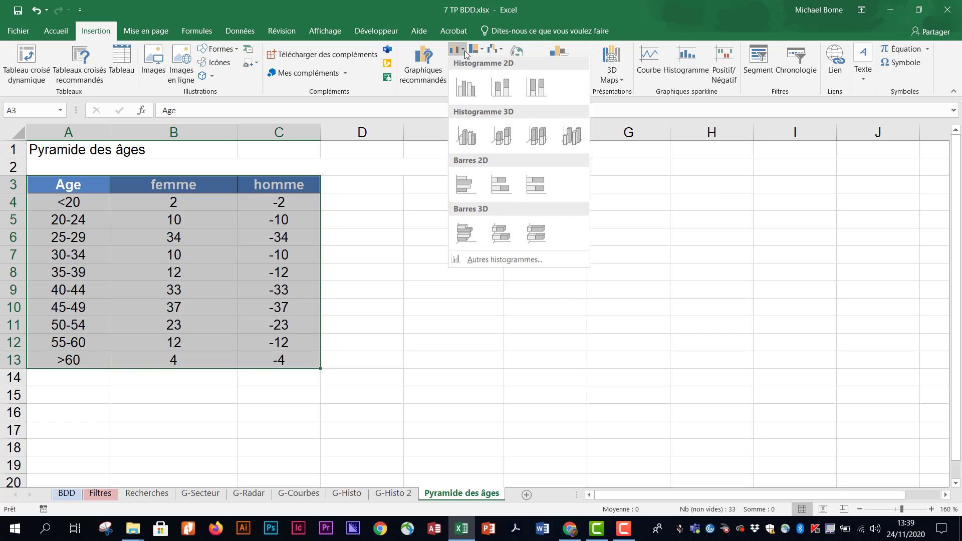
pyautogui.click(462, 185)
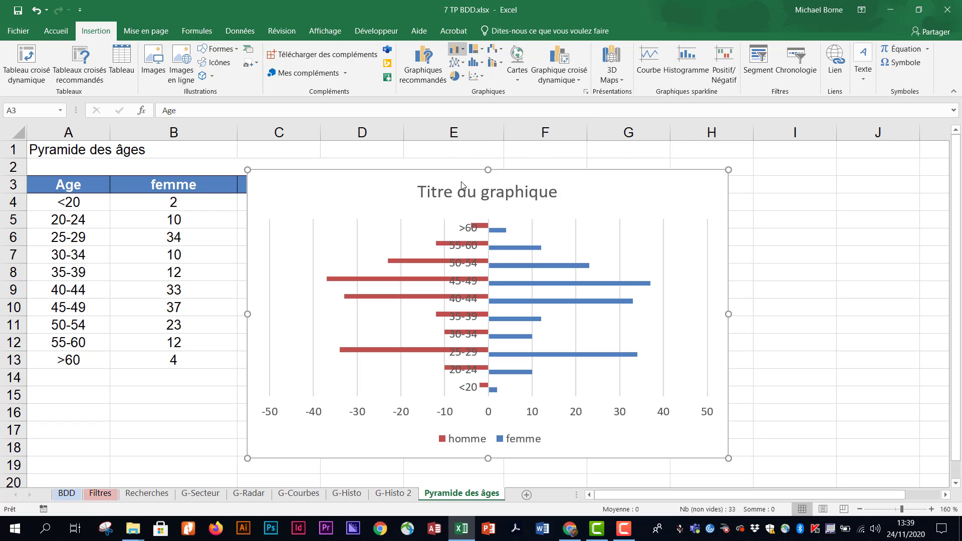
pyautogui.click(555, 182)
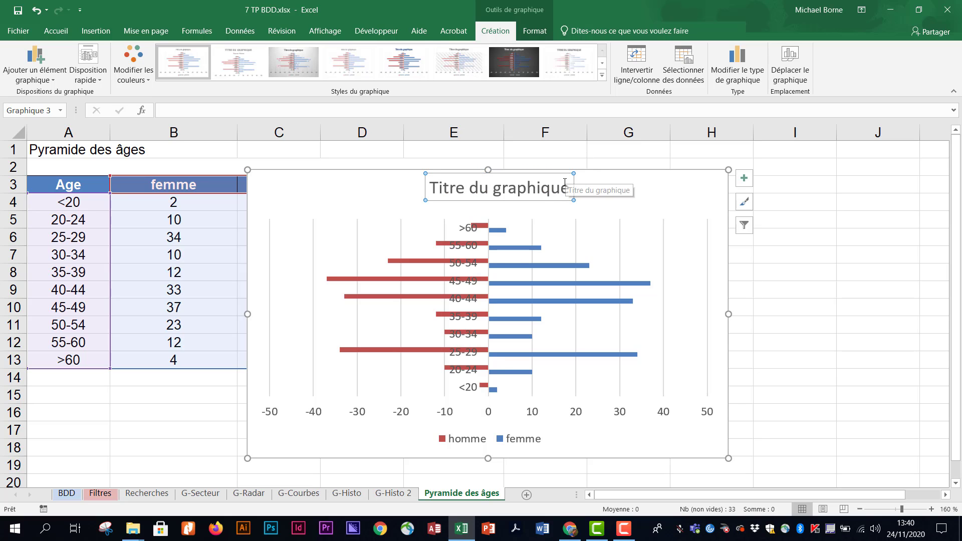
pyautogui.moveTo(614, 184); pyautogui.dragTo(628, 162)
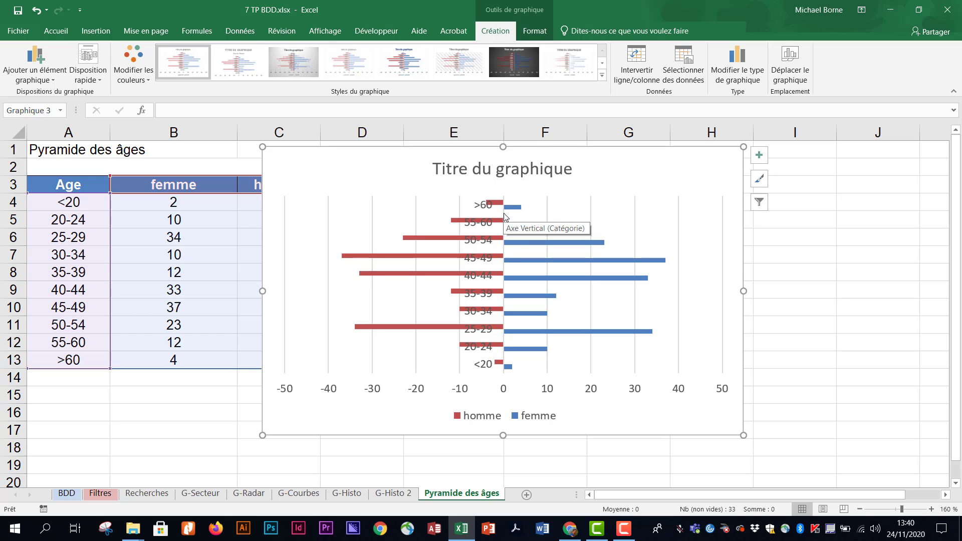
# Format the femme series with a series overlap of 100 % and a gap width of 0 %
pyautogui.click(534, 245)
pyautogui.moveTo(549, 246)
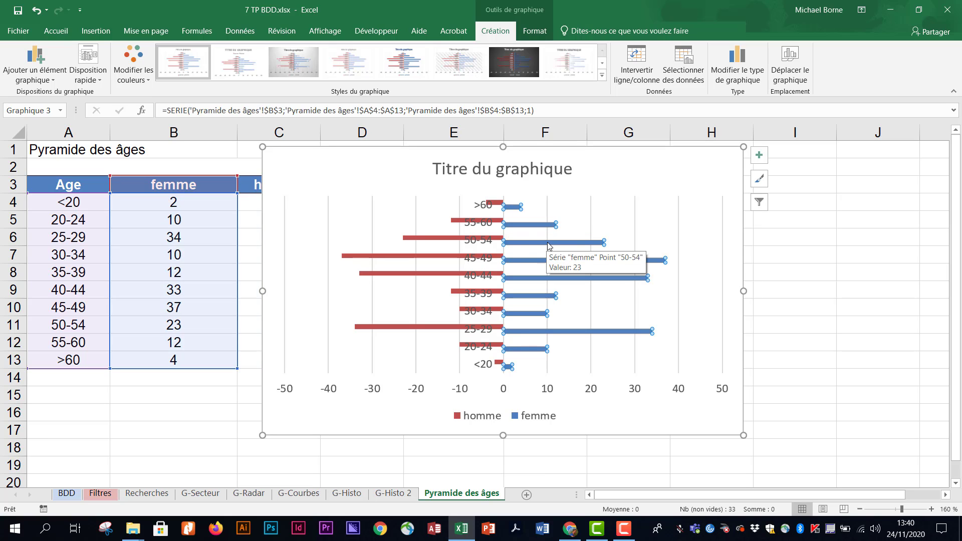
pyautogui.rightClick(548, 243)
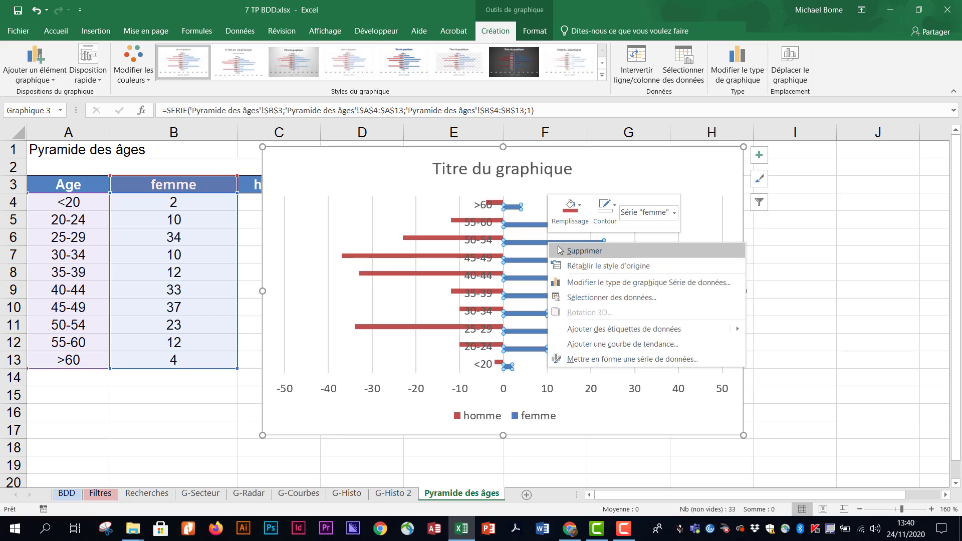
pyautogui.click(600, 360)
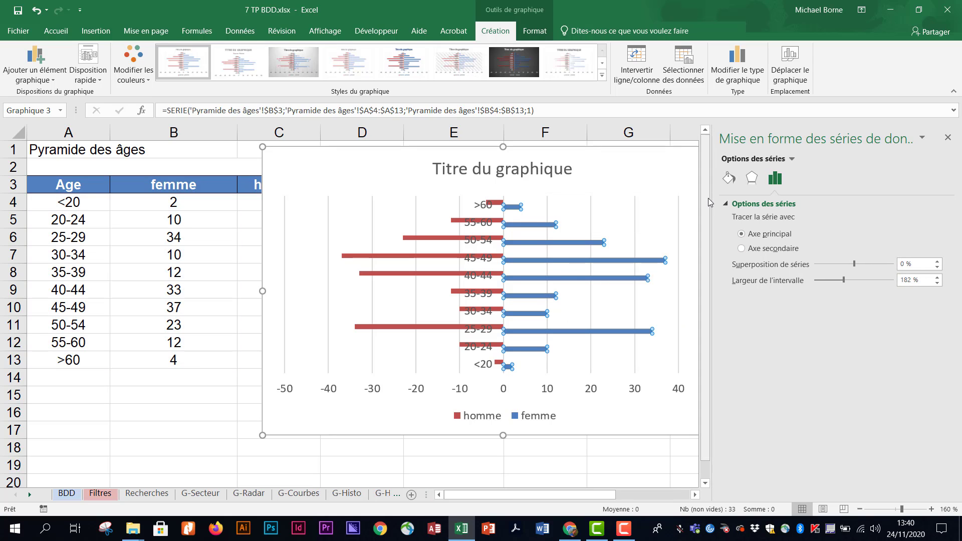
pyautogui.moveTo(716, 198); pyautogui.dragTo(701, 255)
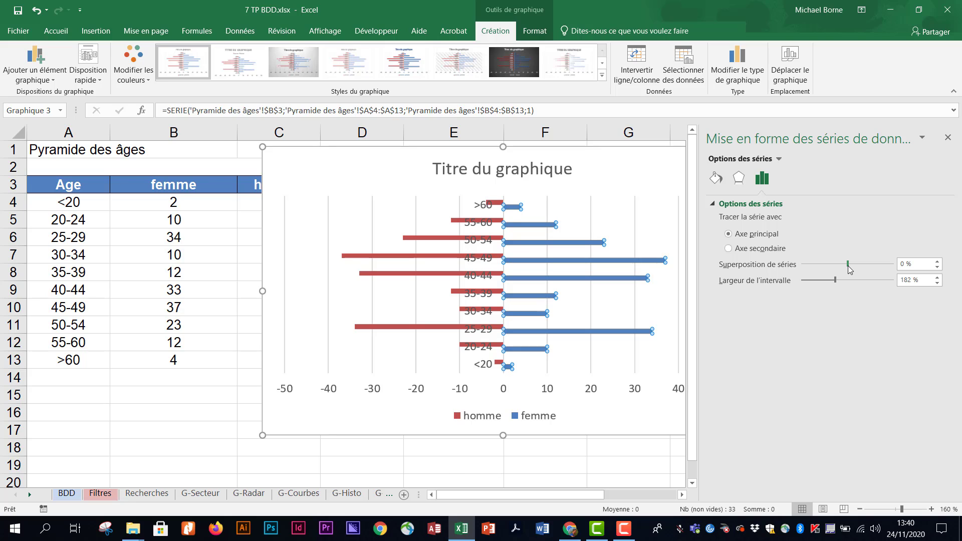
pyautogui.moveTo(848, 265); pyautogui.dragTo(898, 265)
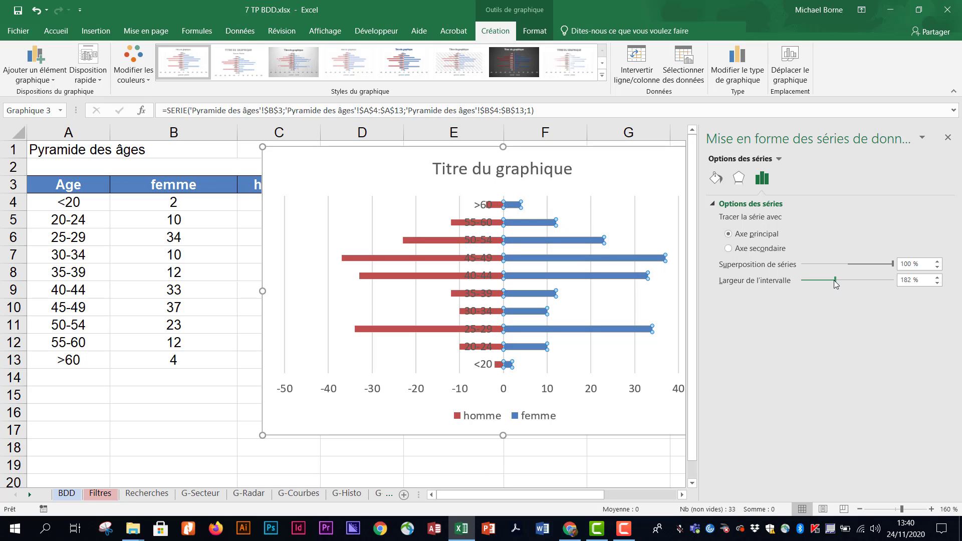
pyautogui.moveTo(837, 282); pyautogui.dragTo(802, 282)
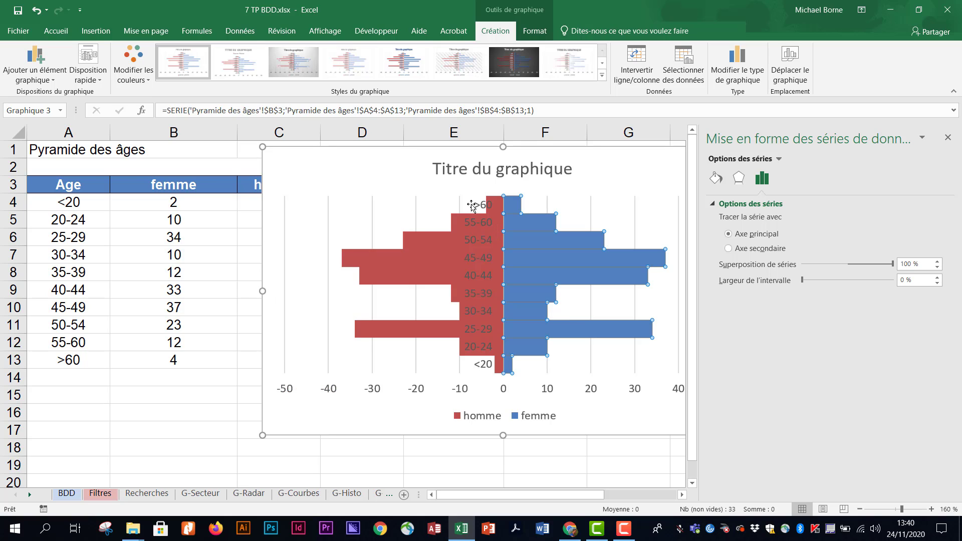
# Set the label position of the chart's vertical age axis to Bas
pyautogui.click(476, 207)
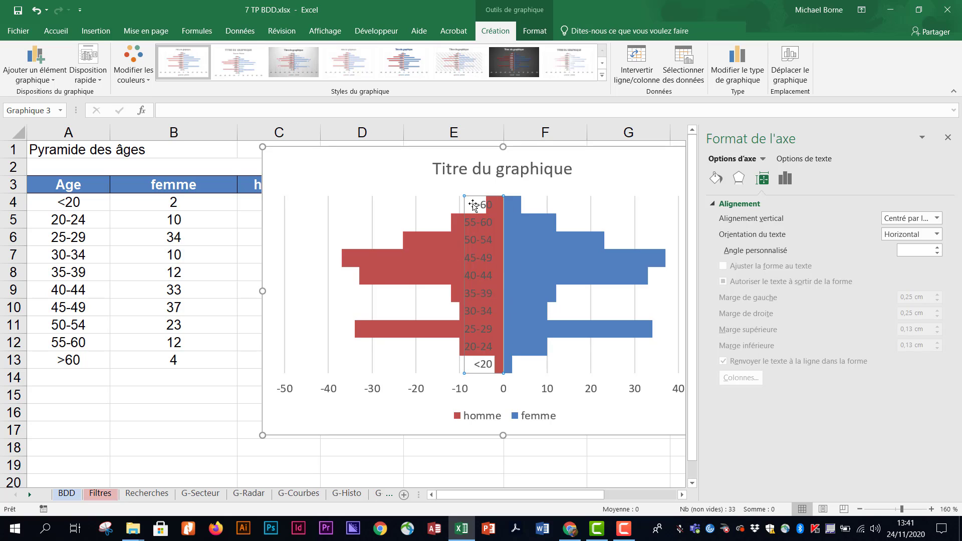
pyautogui.rightClick(473, 204)
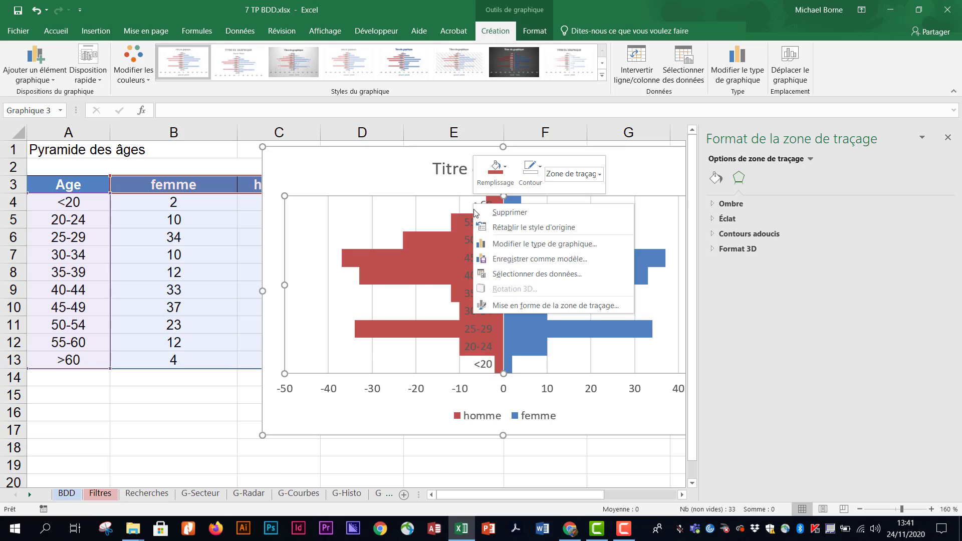
pyautogui.click(483, 209)
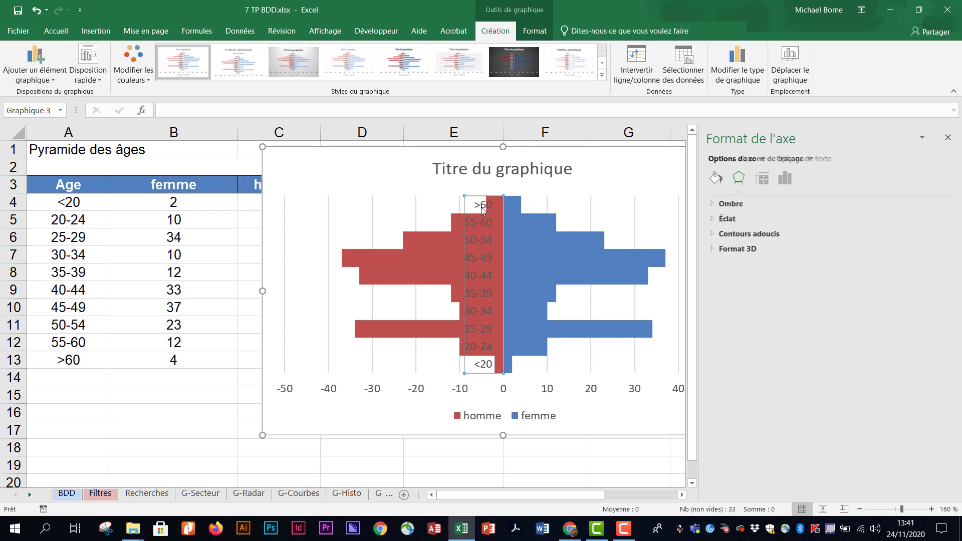
pyautogui.rightClick(483, 209)
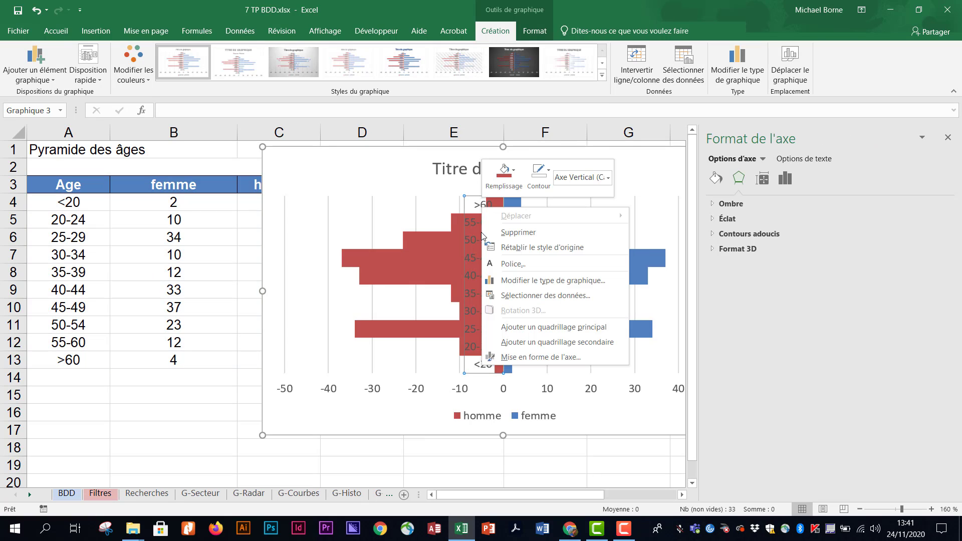
pyautogui.click(518, 357)
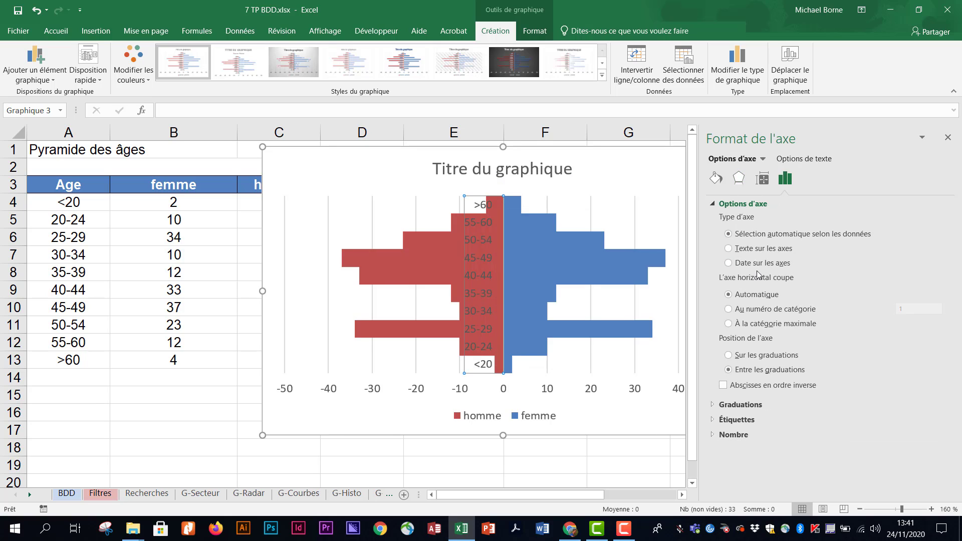
pyautogui.click(713, 421)
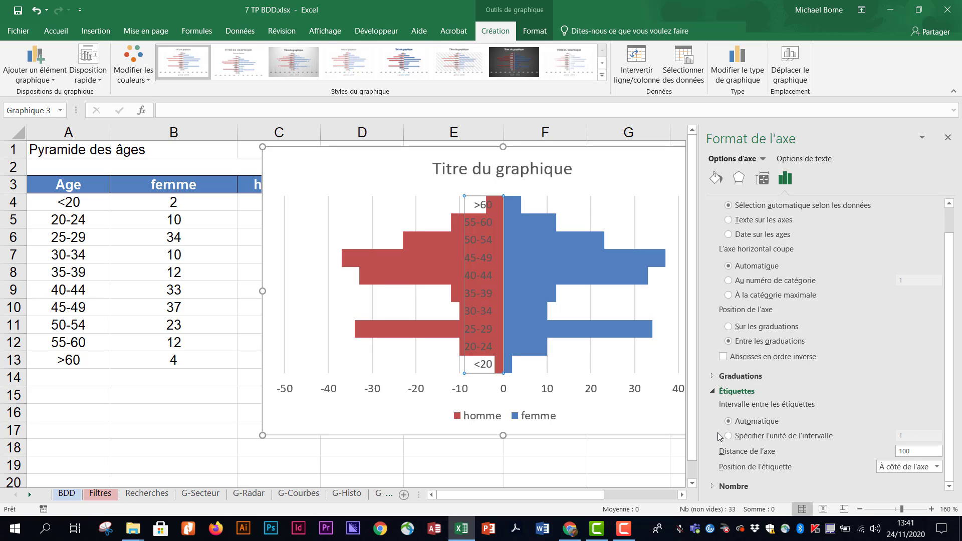
pyautogui.click(936, 467)
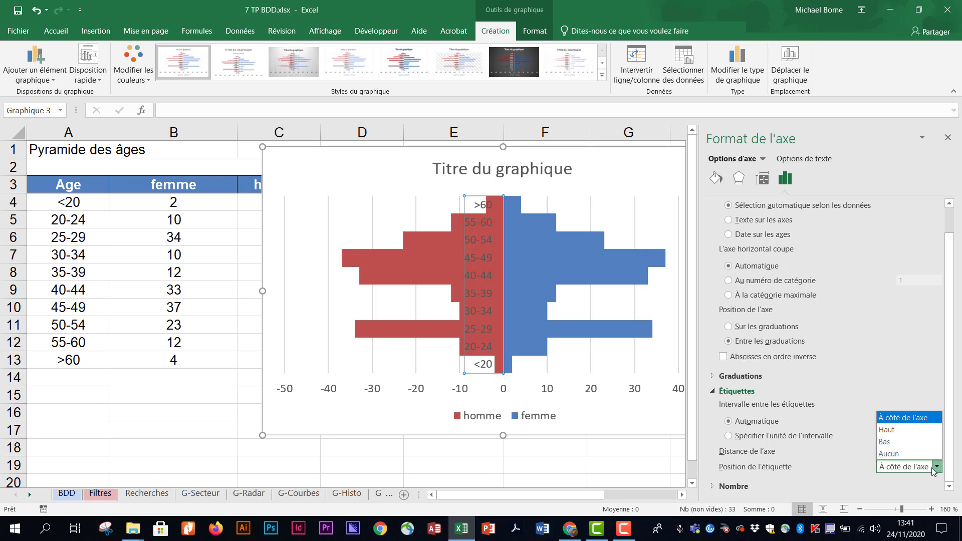
pyautogui.click(911, 443)
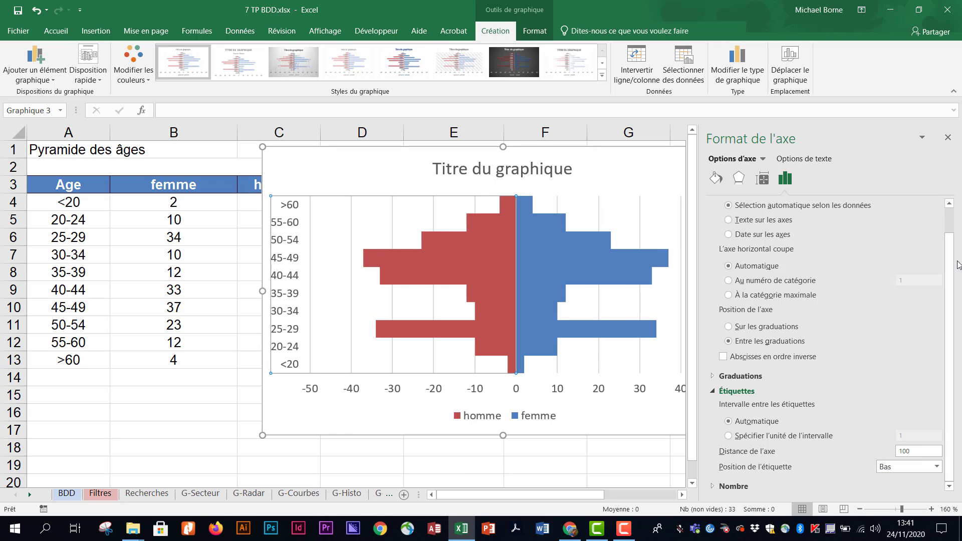
pyautogui.click(948, 137)
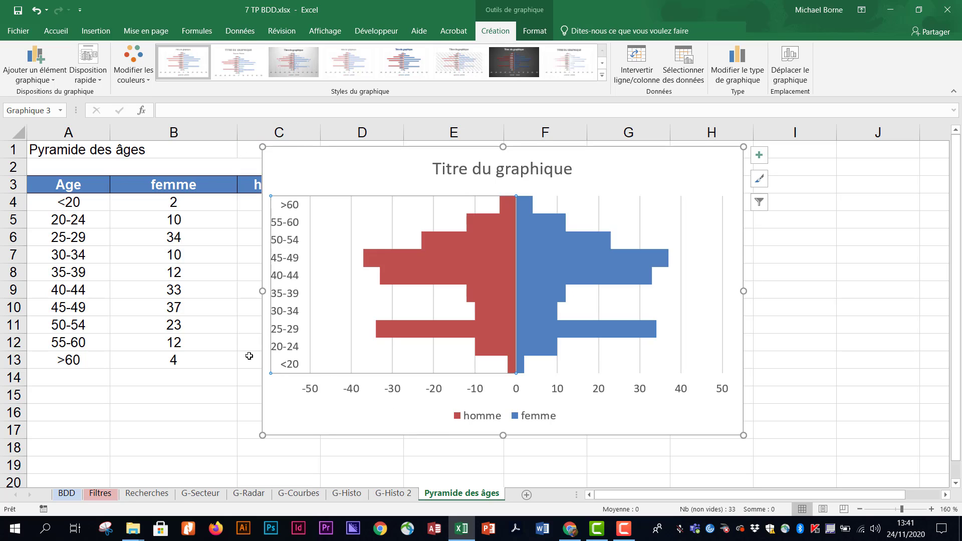
# Apply the custom number format Standard;Standard to the age pyramid's horizontal value axis
pyautogui.click(435, 396)
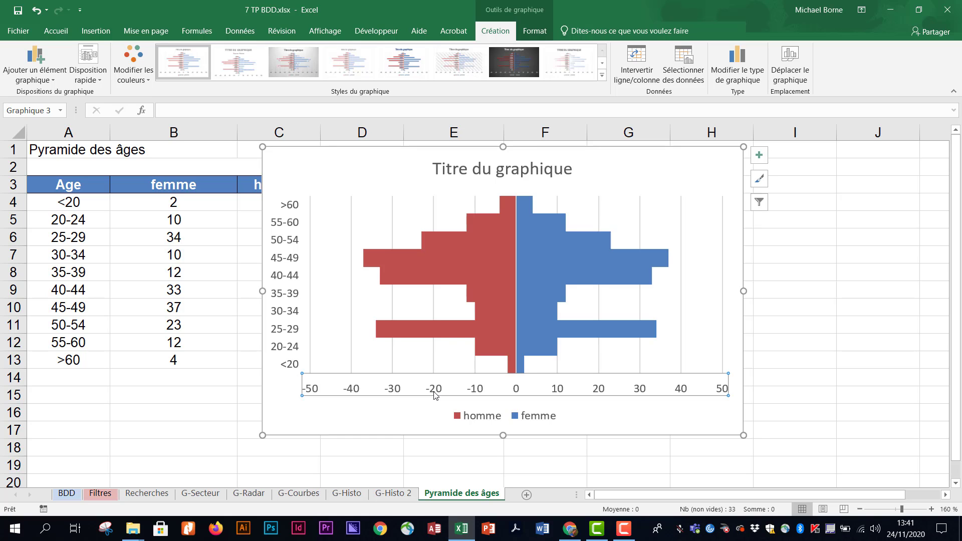
pyautogui.rightClick(435, 396)
pyautogui.click(504, 390)
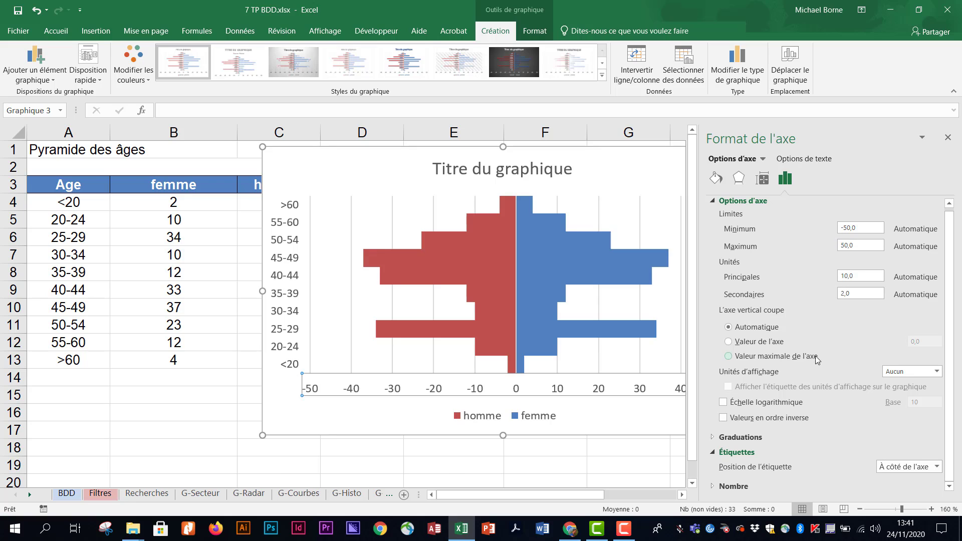
pyautogui.click(714, 487)
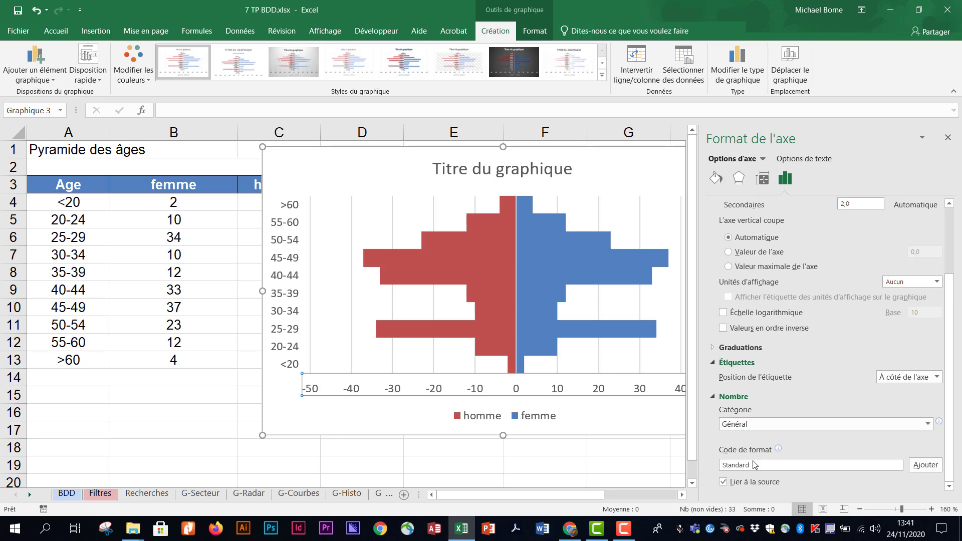
pyautogui.click(770, 465)
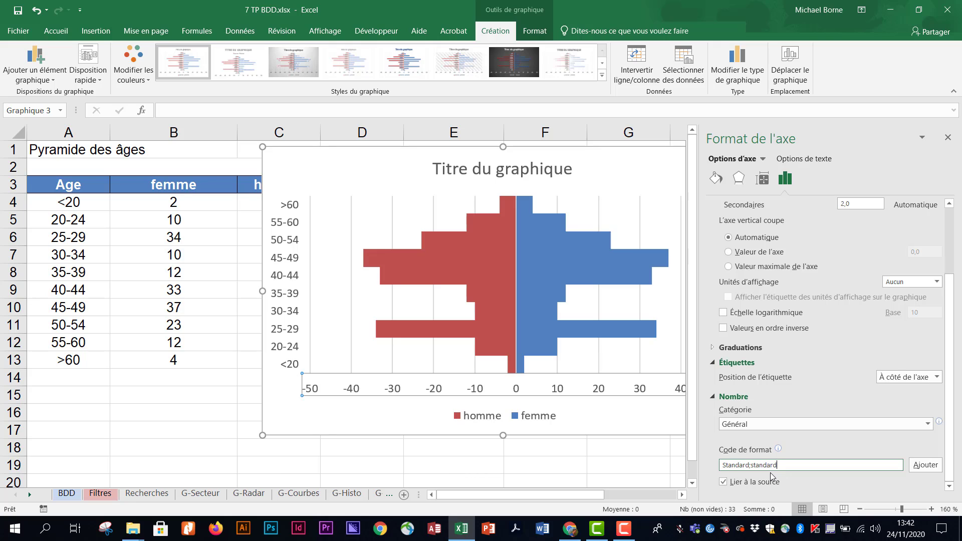
pyautogui.click(926, 466)
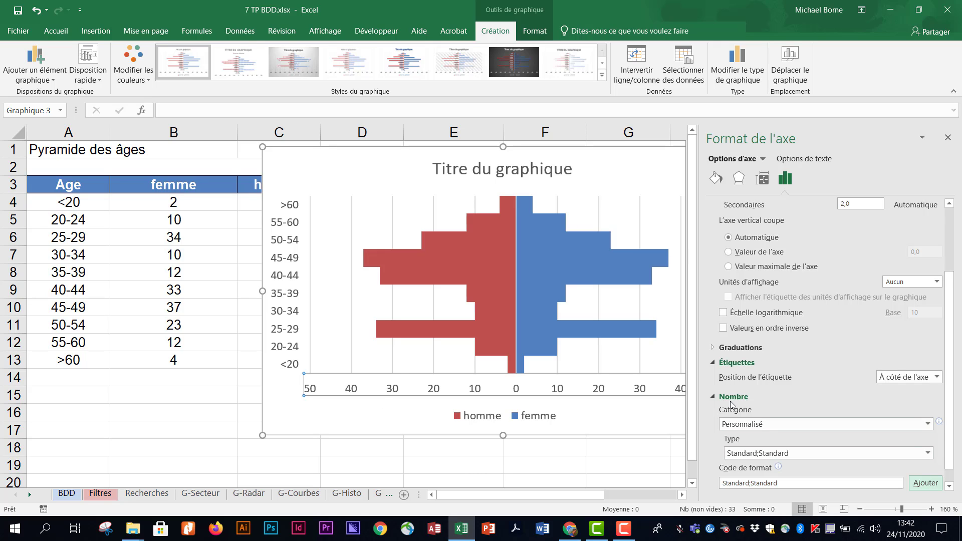
pyautogui.click(948, 137)
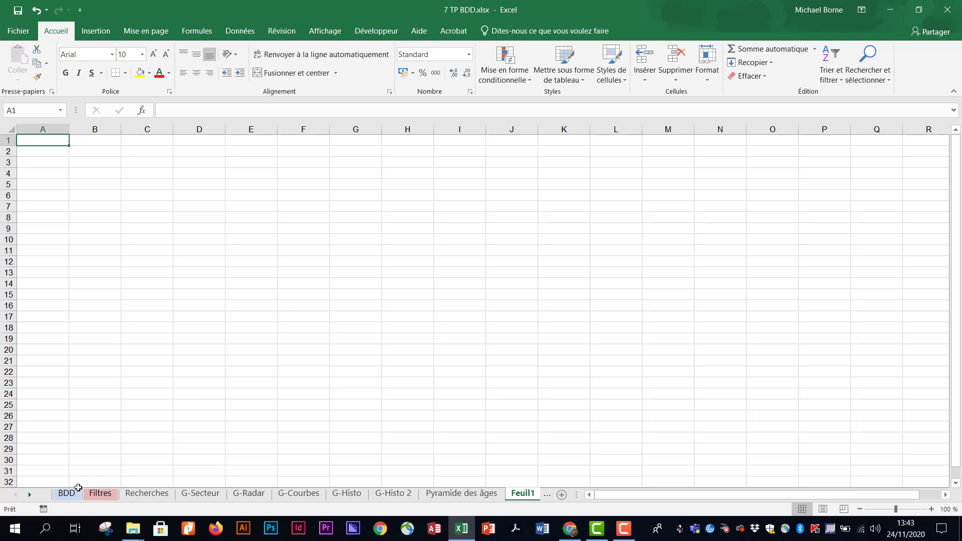
# Select the MATRICULE header in A1 of the BDD sheet, and on the Pyramide des âges sheet move the chart clear of the homme column
pyautogui.click(65, 497)
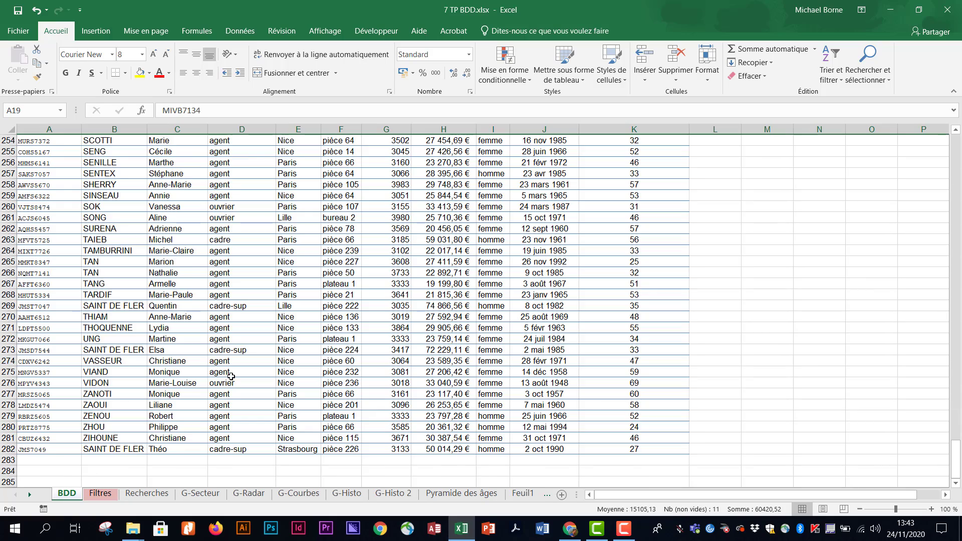
pyautogui.moveTo(956, 439); pyautogui.dragTo(956, 143)
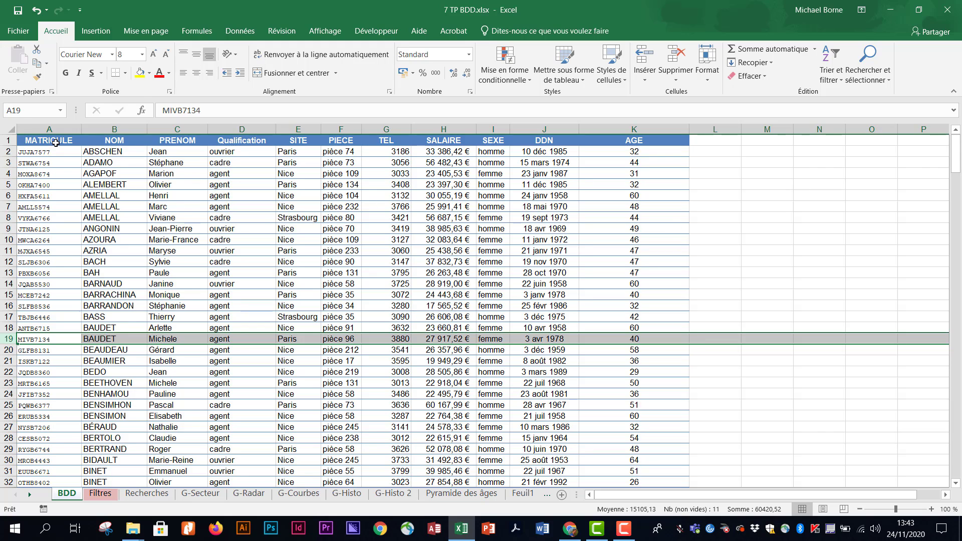
pyautogui.click(55, 143)
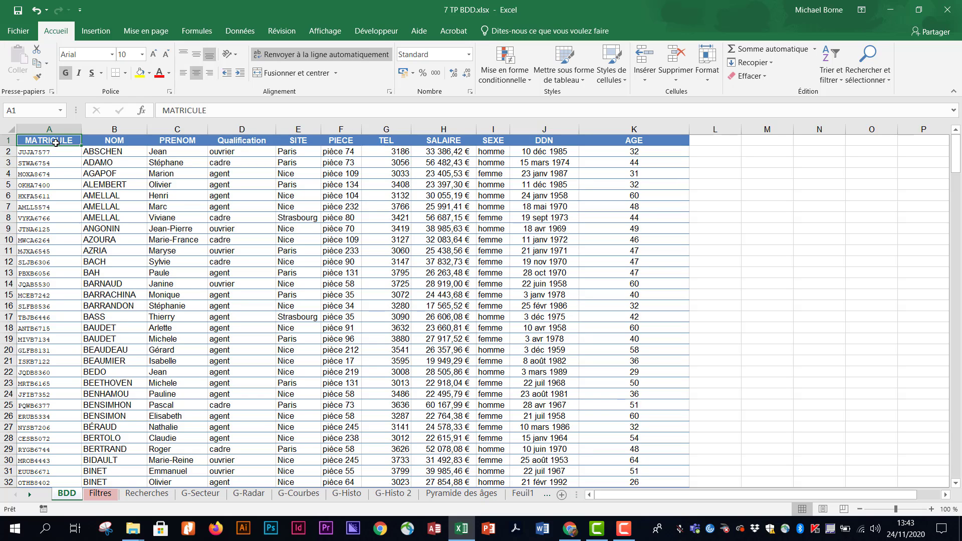
pyautogui.click(475, 494)
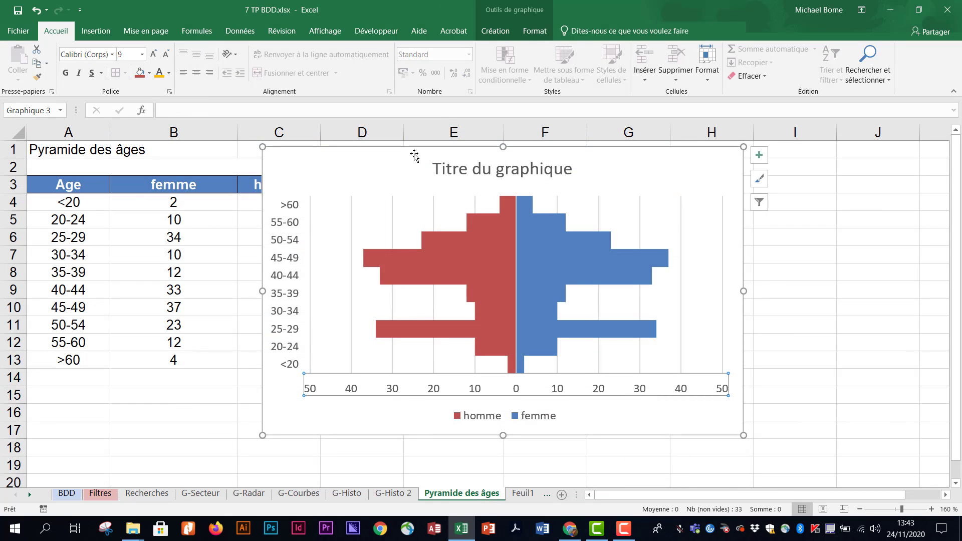
pyautogui.moveTo(414, 156); pyautogui.dragTo(578, 161)
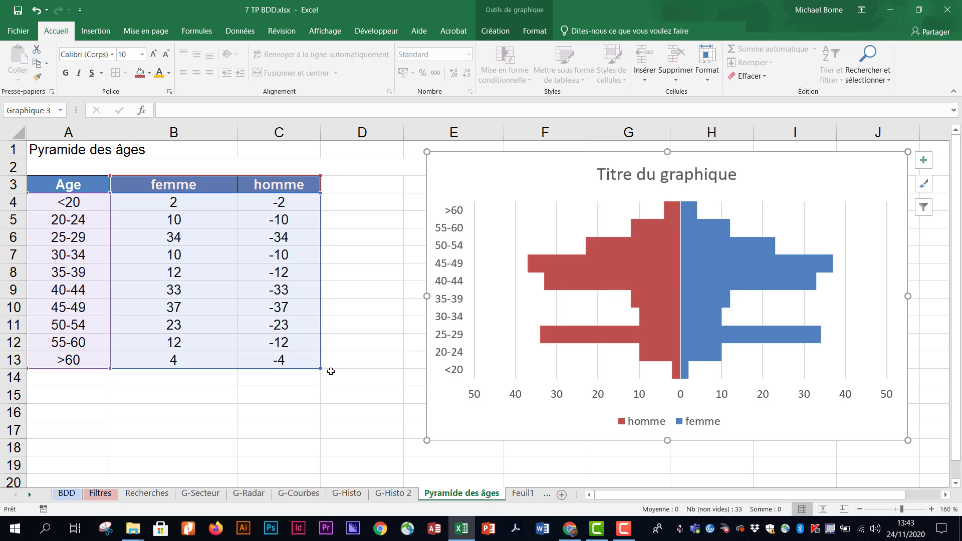
# Create a pivot table from BDD range A1:K282, placed in cell B3 of the existing Feuil1 sheet
pyautogui.click(70, 495)
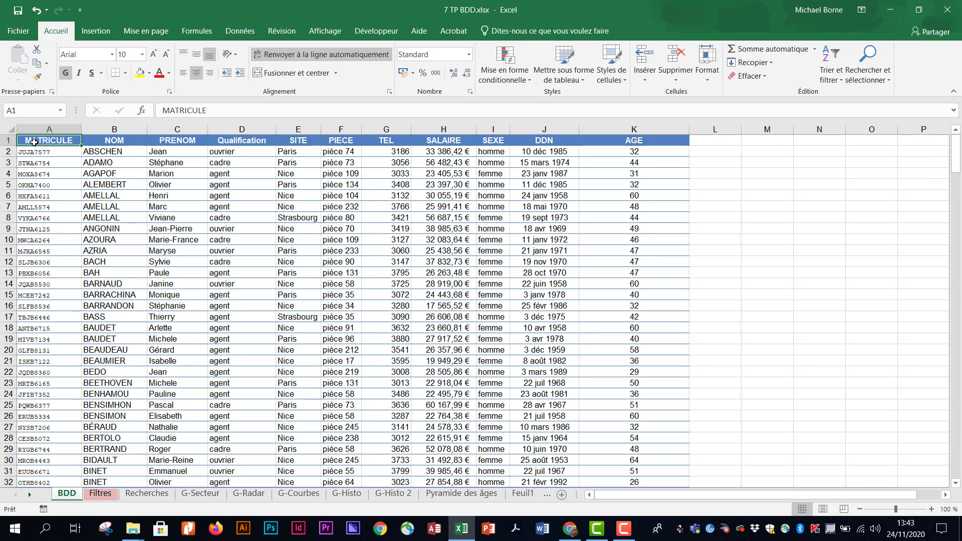
pyautogui.click(93, 35)
pyautogui.click(27, 62)
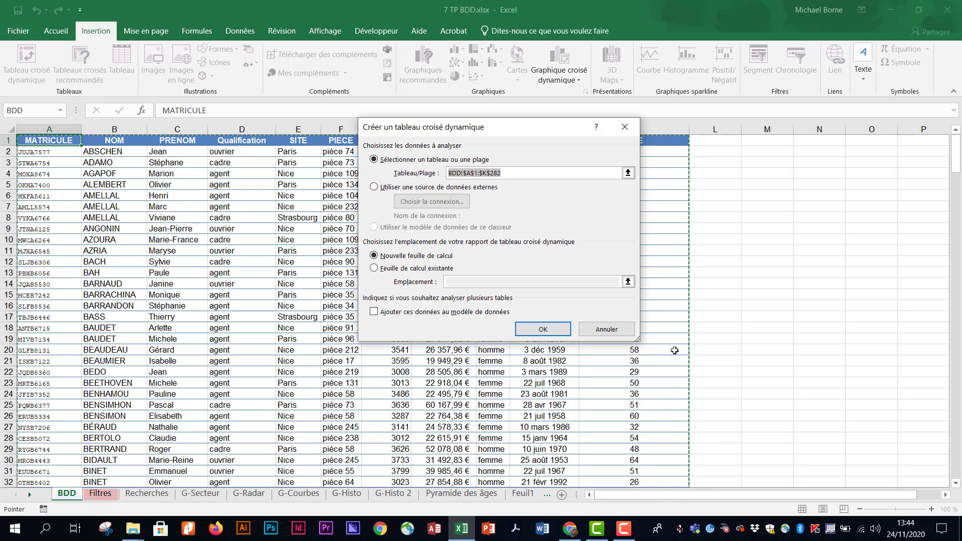
pyautogui.click(374, 269)
pyautogui.click(462, 282)
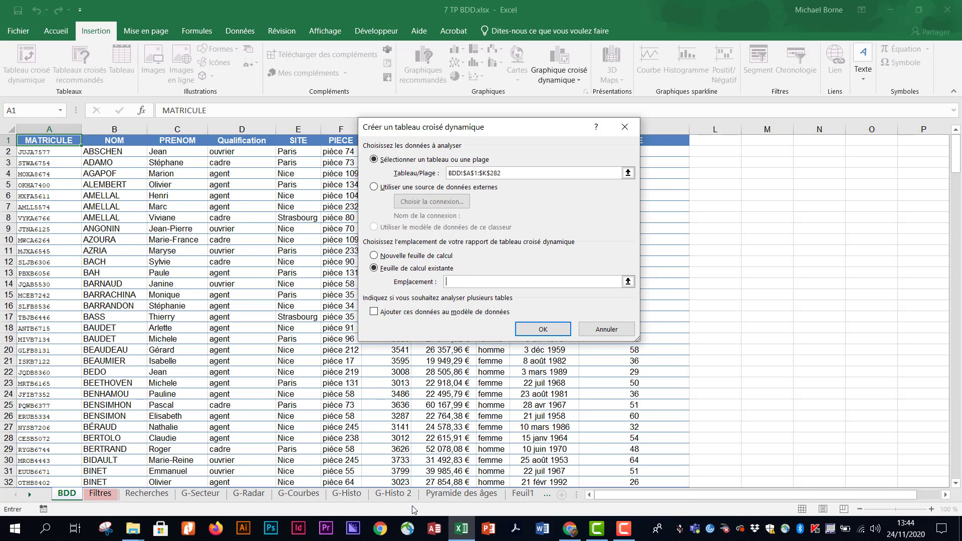
pyautogui.click(523, 494)
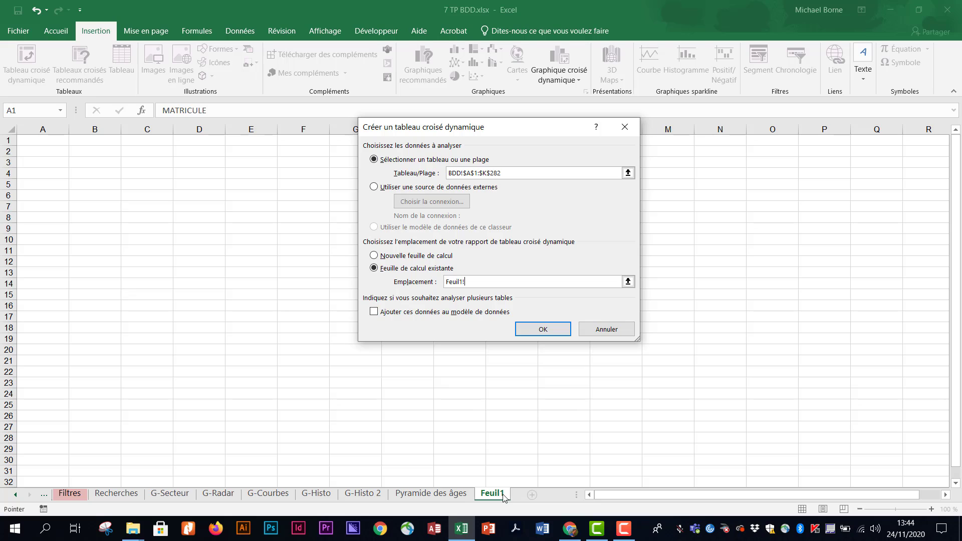
pyautogui.click(94, 163)
pyautogui.click(543, 327)
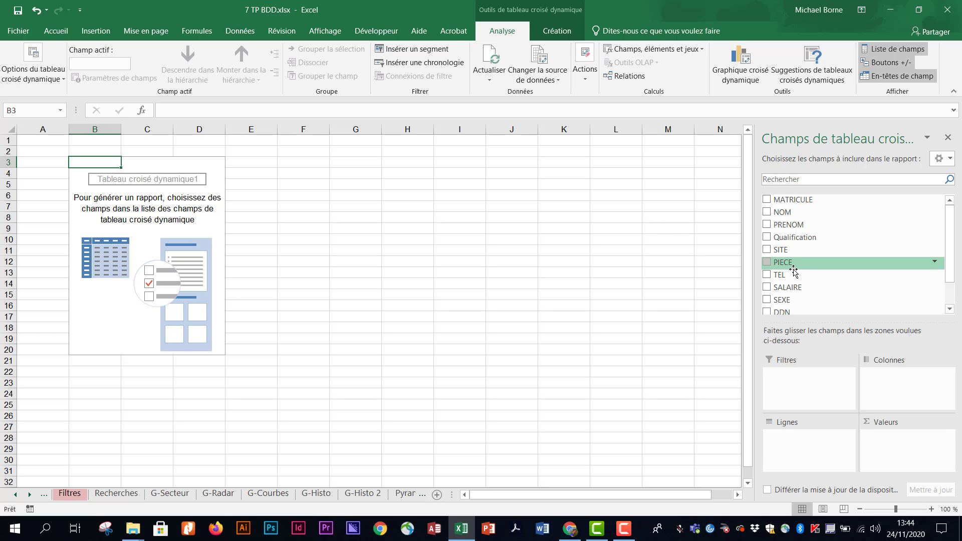
# Lay out the pivot table with SEXE as columns, AGE as rows and the count of MATRICULE as values
pyautogui.moveTo(807, 300); pyautogui.dragTo(883, 389)
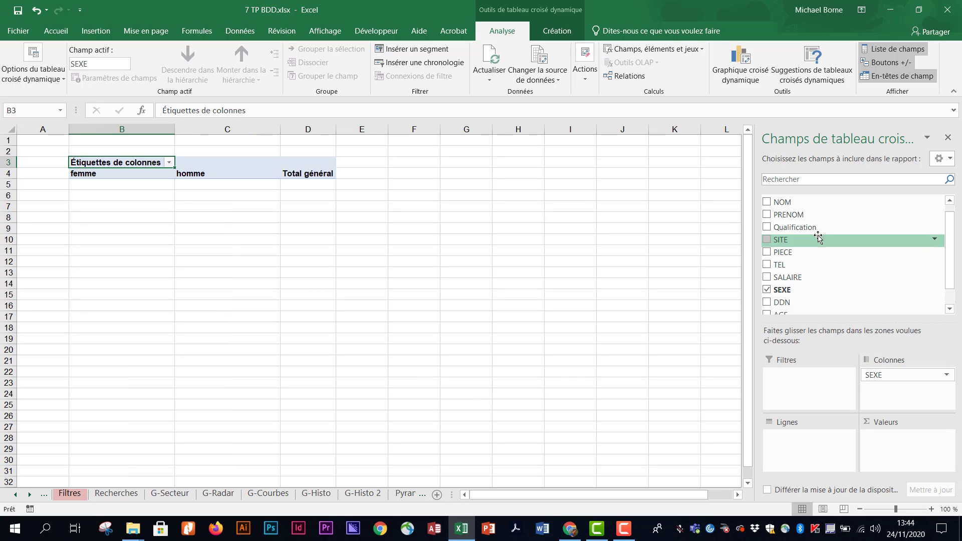
pyautogui.scroll(-1, 849, 248)
pyautogui.moveTo(819, 293); pyautogui.dragTo(789, 439)
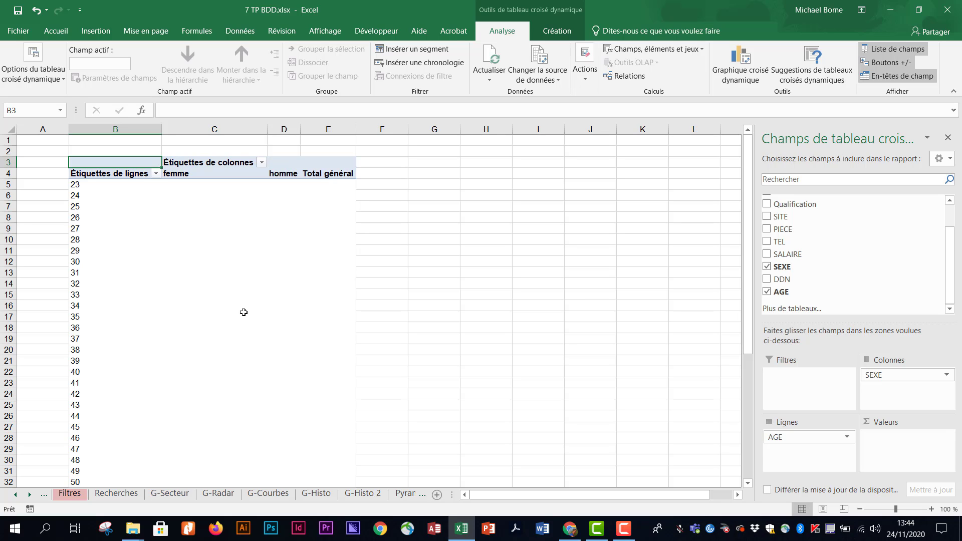
pyautogui.scroll(1, 802, 226)
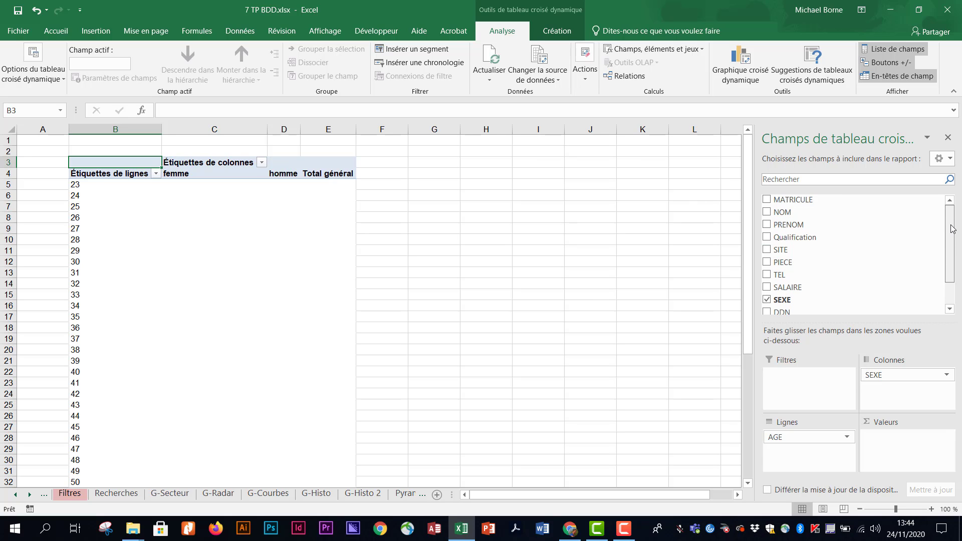
pyautogui.moveTo(812, 199); pyautogui.dragTo(906, 454)
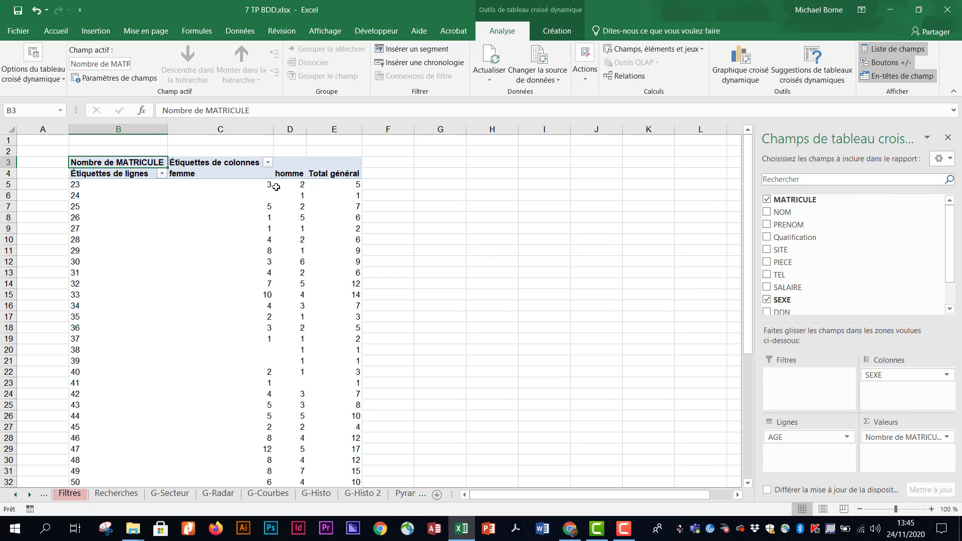
# Group the pivot table's AGE rows from 20 to 70 in intervals of 5
pyautogui.moveTo(342, 208)
pyautogui.click(74, 195)
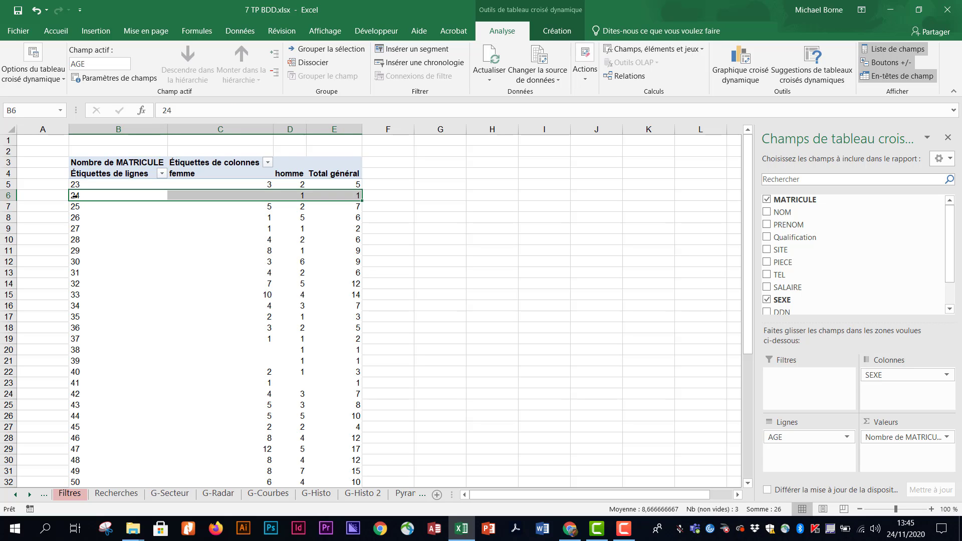
pyautogui.click(331, 52)
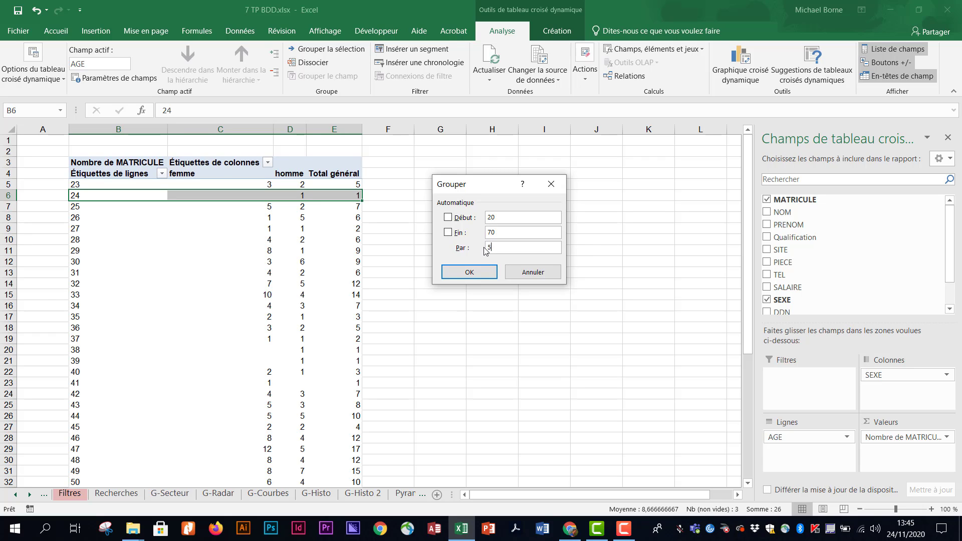
pyautogui.click(481, 274)
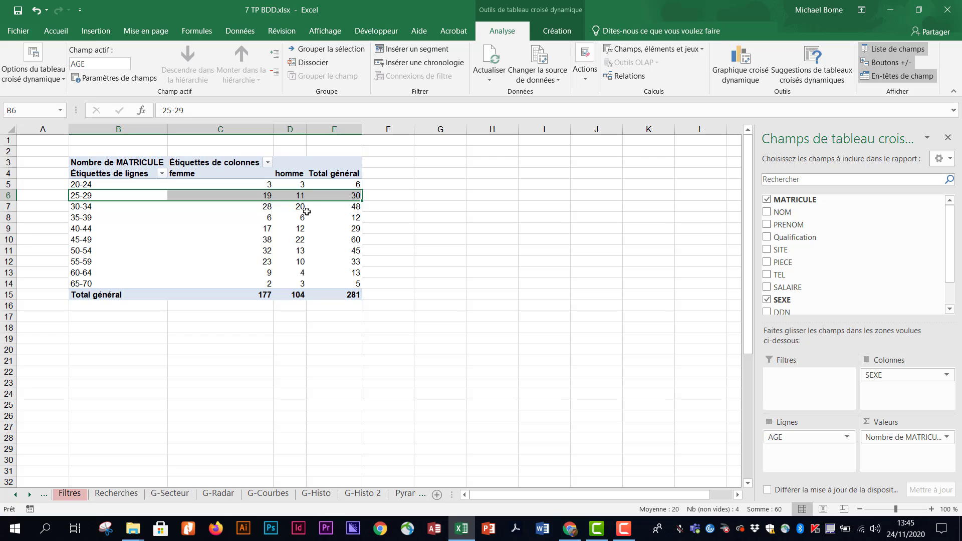
# Copy the pivot table range B4:D14, paste it as values at B18, and clear the copied row-label header in B18
pyautogui.moveTo(291, 283)
pyautogui.moveTo(102, 173); pyautogui.dragTo(282, 282)
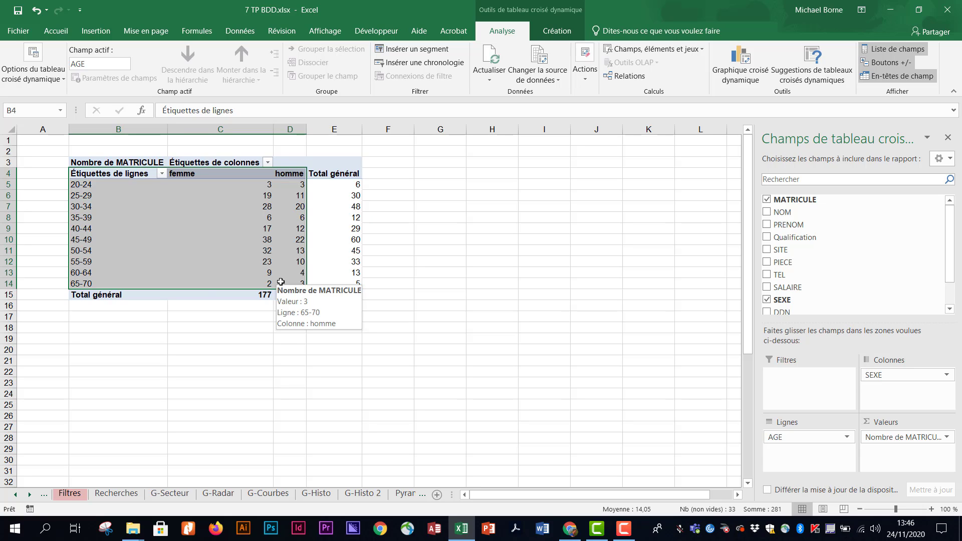
pyautogui.hotkey('ctrl', 'c')
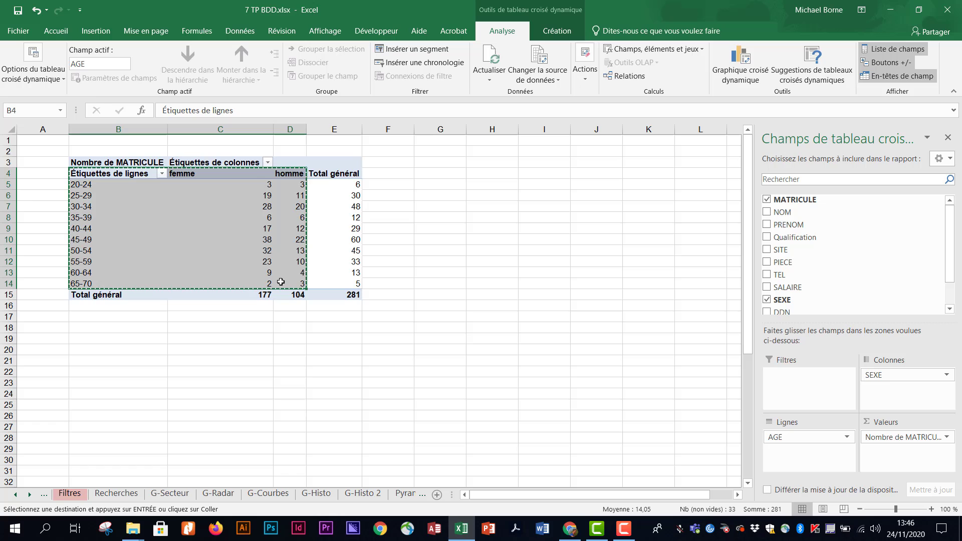
pyautogui.rightClick(101, 329)
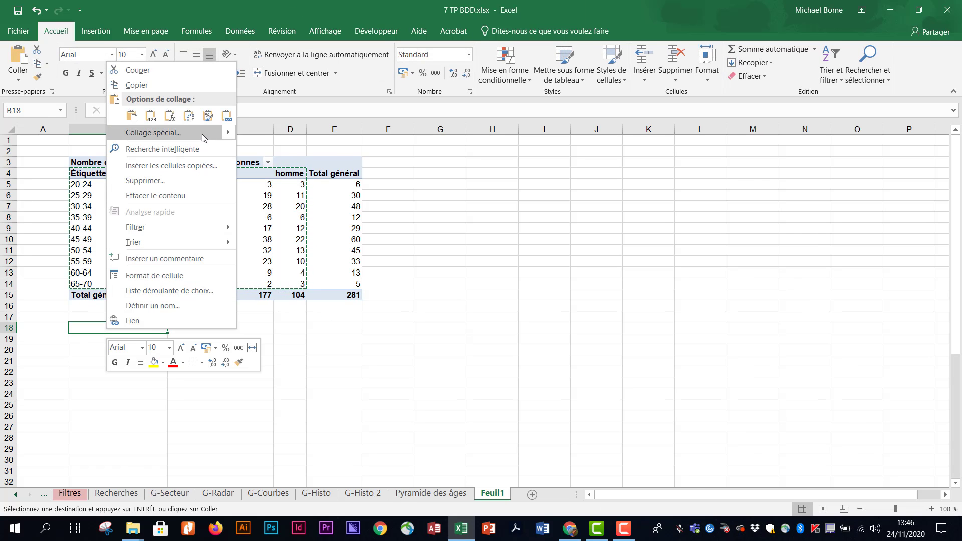
pyautogui.moveTo(203, 137)
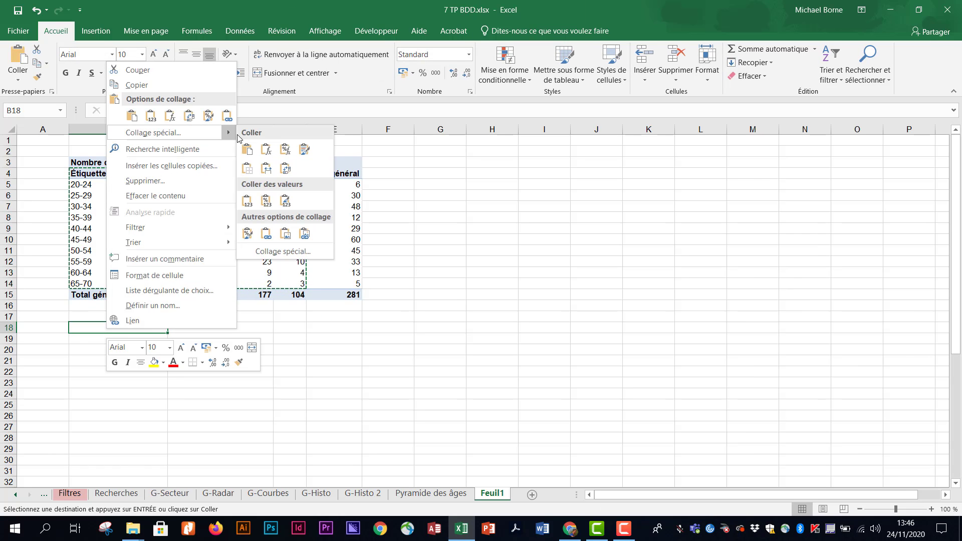
pyautogui.click(249, 201)
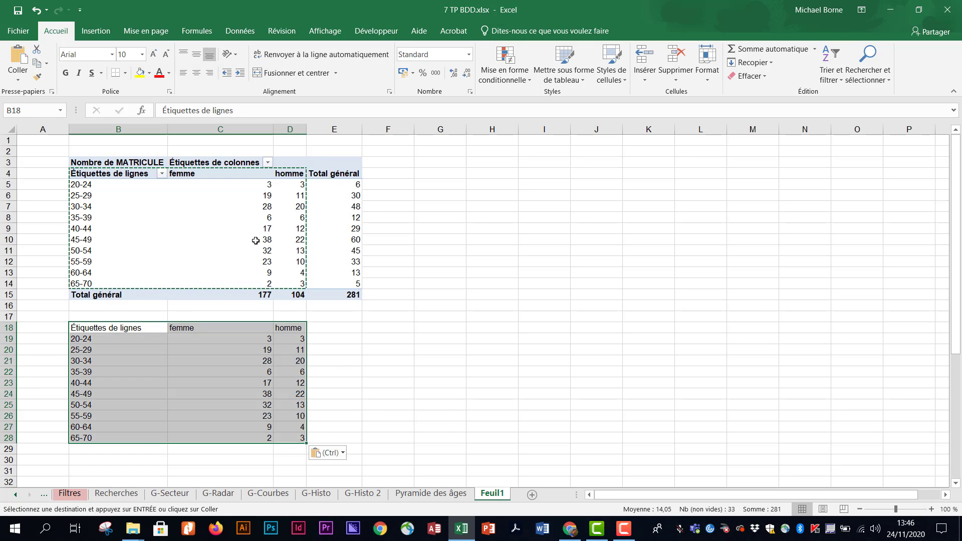
pyautogui.click(441, 416)
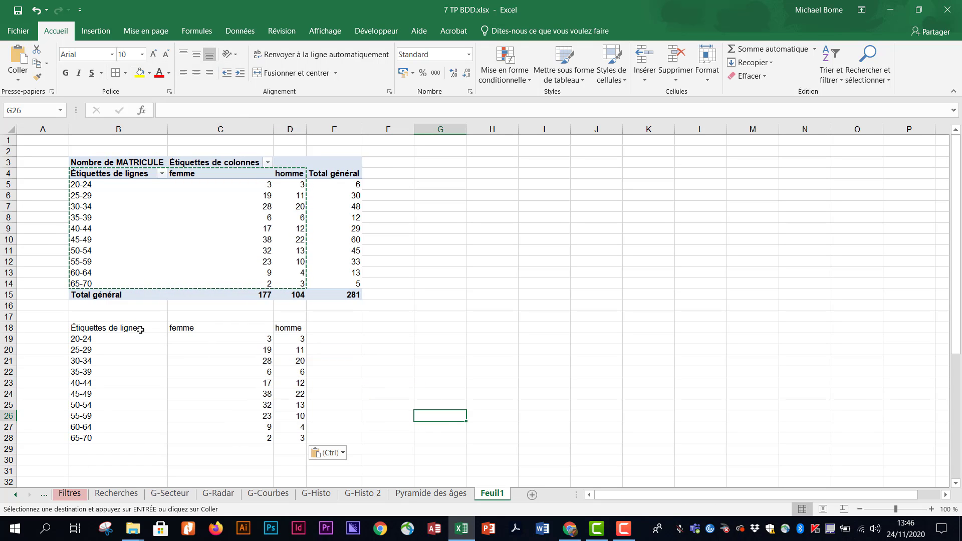
pyautogui.click(140, 330)
pyautogui.press('Delete')
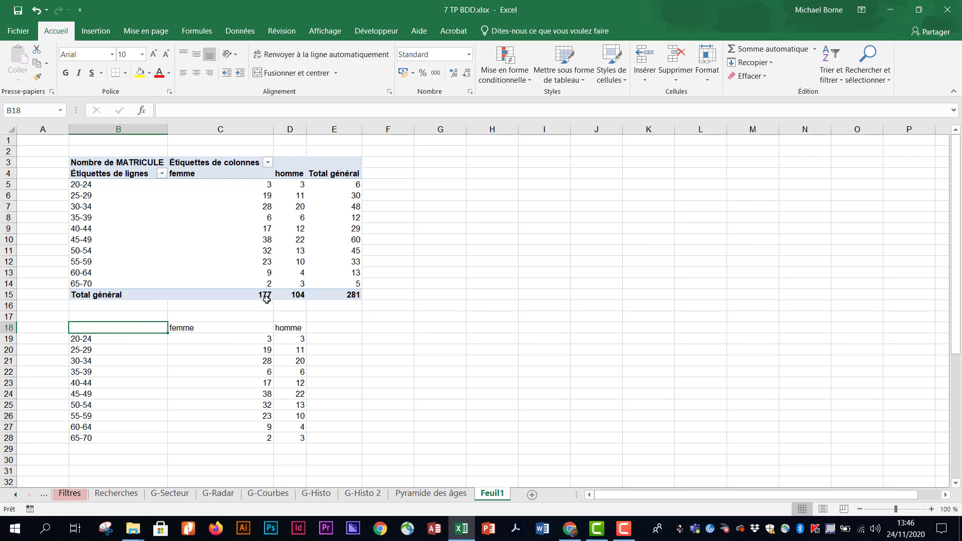
# Centre the counts in C19:D28 and the femme and homme headers in C18:D18, and make those headers bold
pyautogui.moveTo(223, 339); pyautogui.dragTo(288, 434)
pyautogui.click(197, 73)
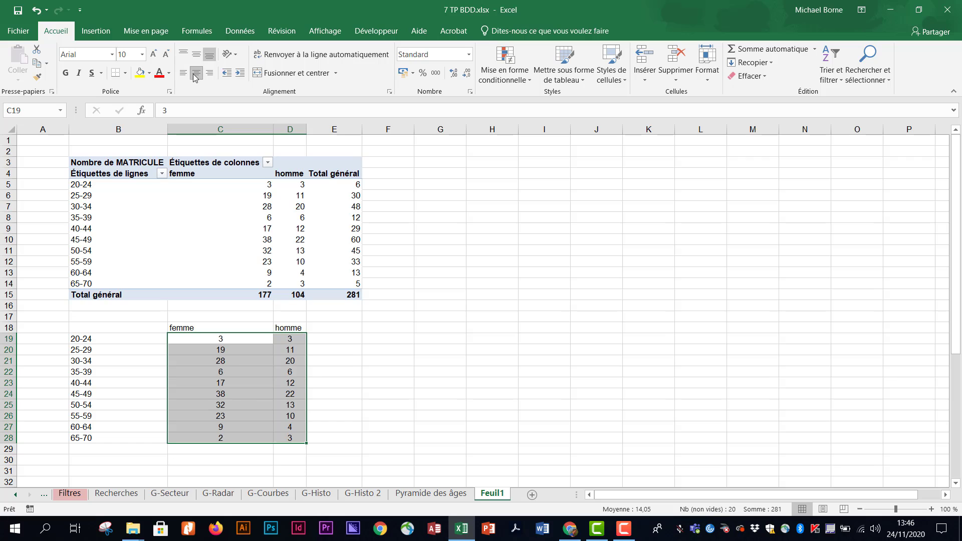
pyautogui.moveTo(213, 328); pyautogui.dragTo(290, 328)
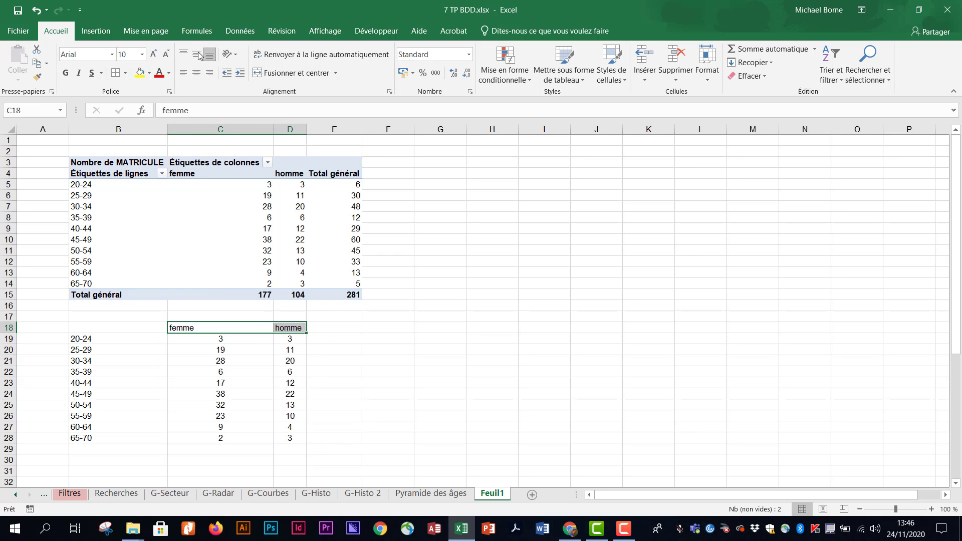
pyautogui.click(195, 77)
pyautogui.click(196, 54)
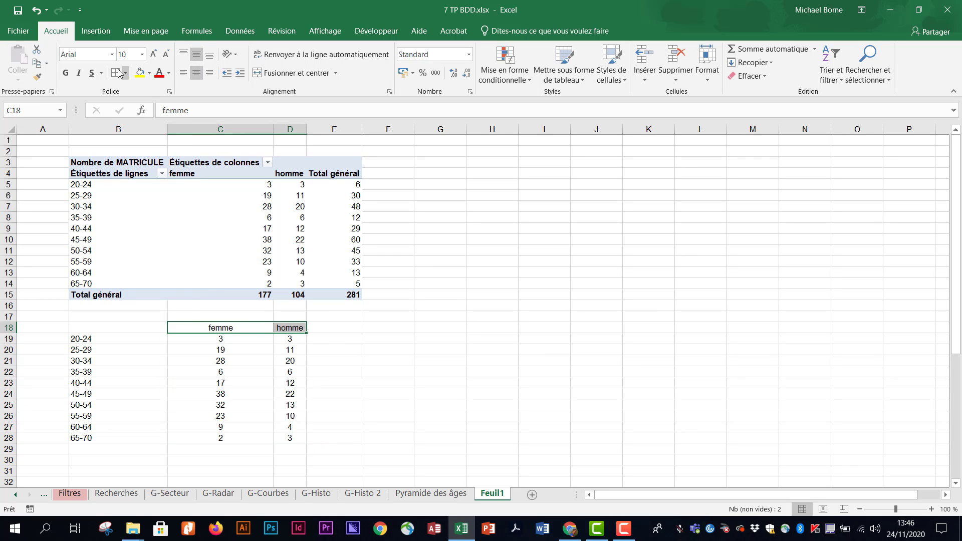
pyautogui.click(66, 73)
pyautogui.click(381, 339)
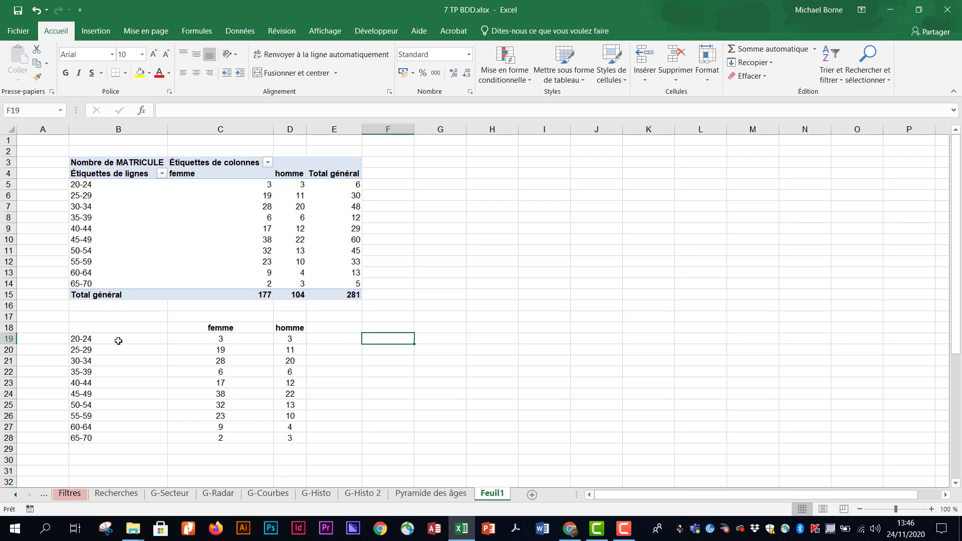
# Make the age ranges in B19:B28 bold
pyautogui.moveTo(119, 339); pyautogui.dragTo(119, 435)
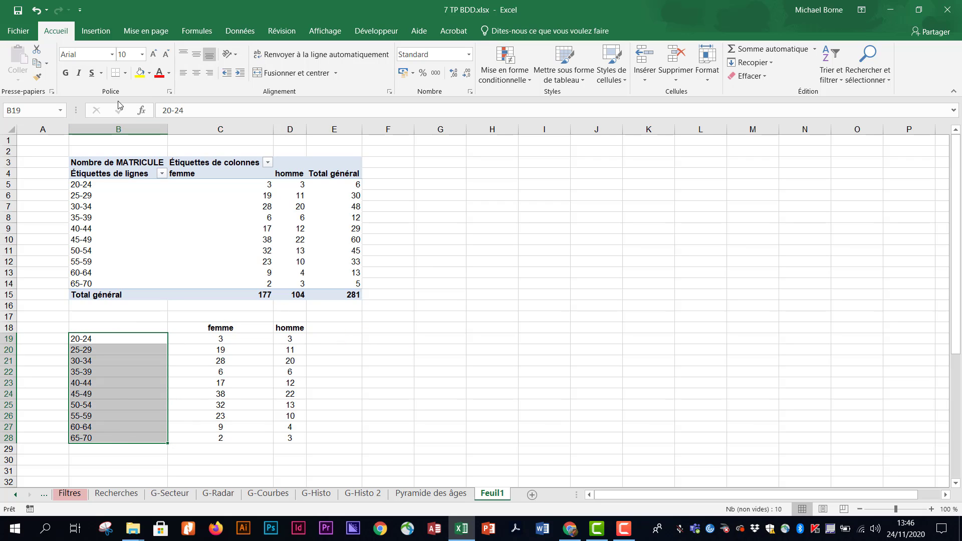
pyautogui.click(65, 74)
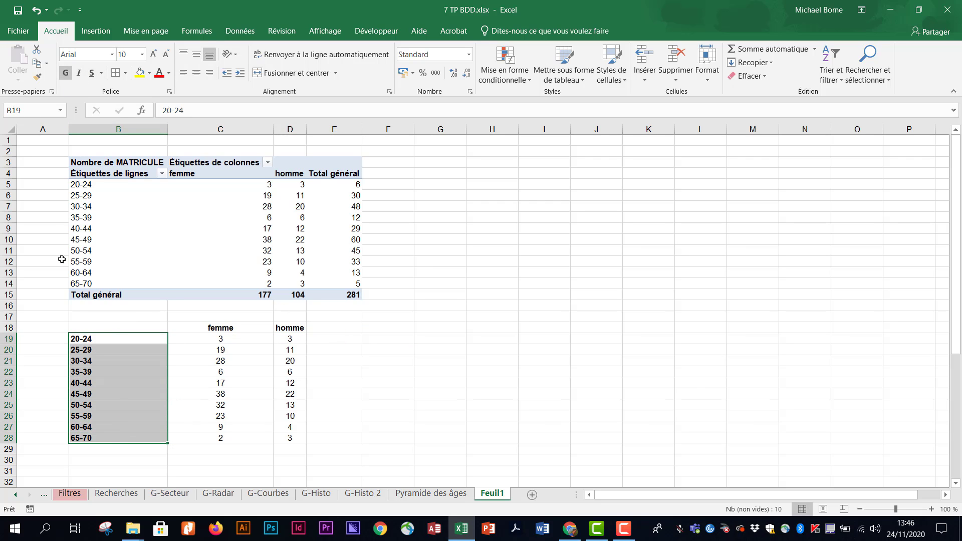
pyautogui.click(199, 328)
pyautogui.moveTo(199, 328); pyautogui.dragTo(301, 324)
pyautogui.moveTo(194, 341); pyautogui.dragTo(302, 440)
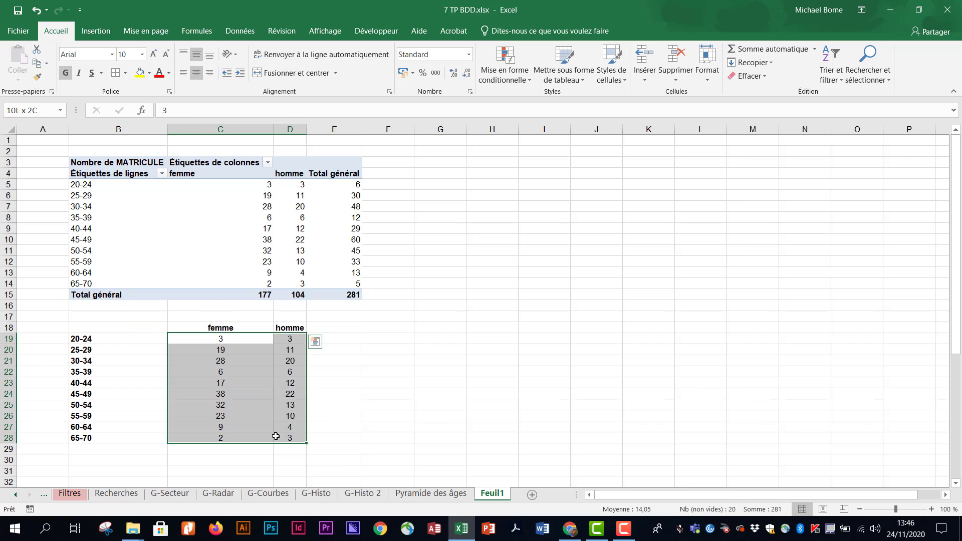
pyautogui.click(385, 417)
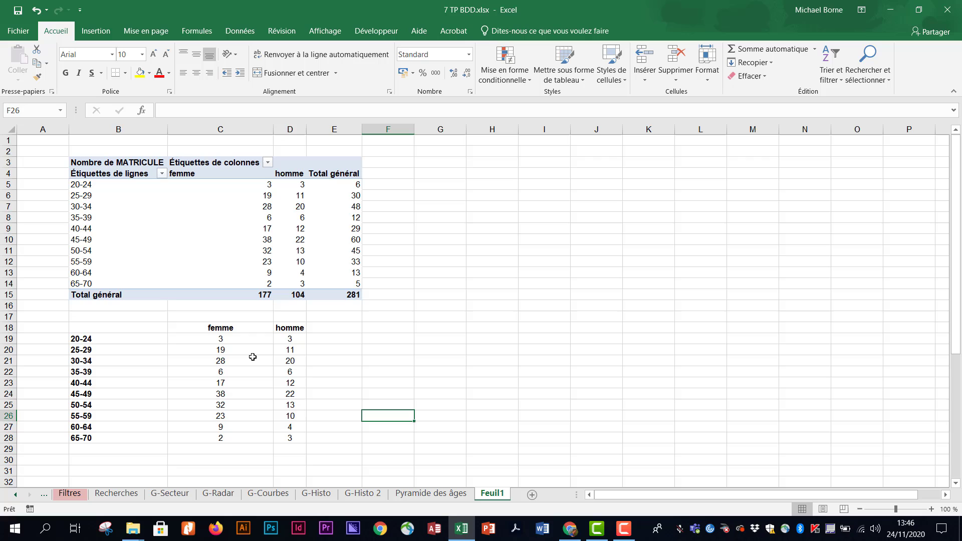
# Enter the formula =-D19 in E19 and fill it down to E28
pyautogui.click(337, 342)
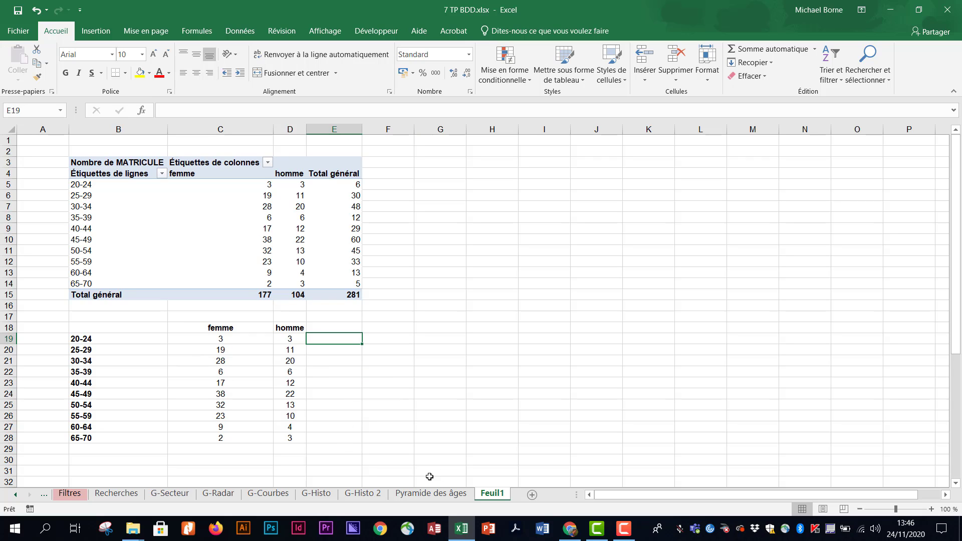
pyautogui.write('=-')
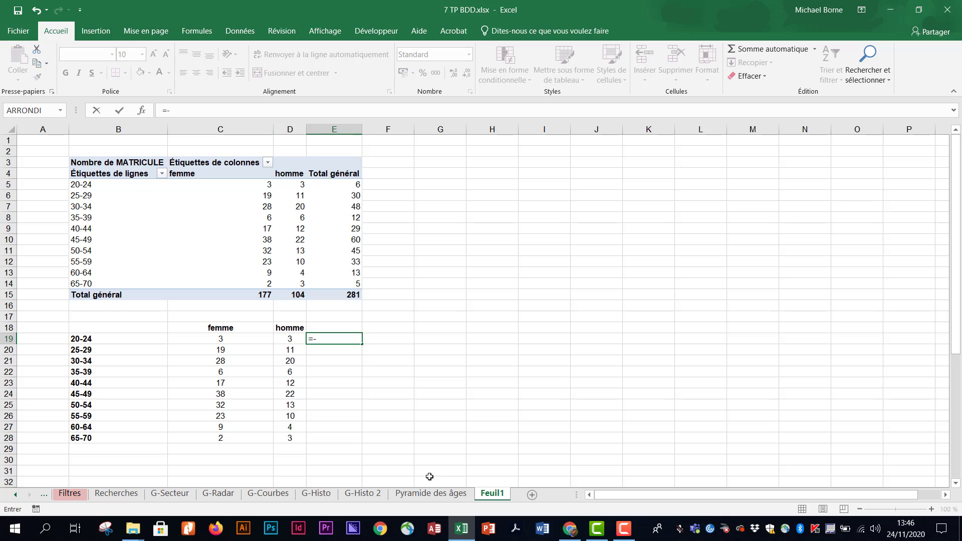
pyautogui.click(292, 341)
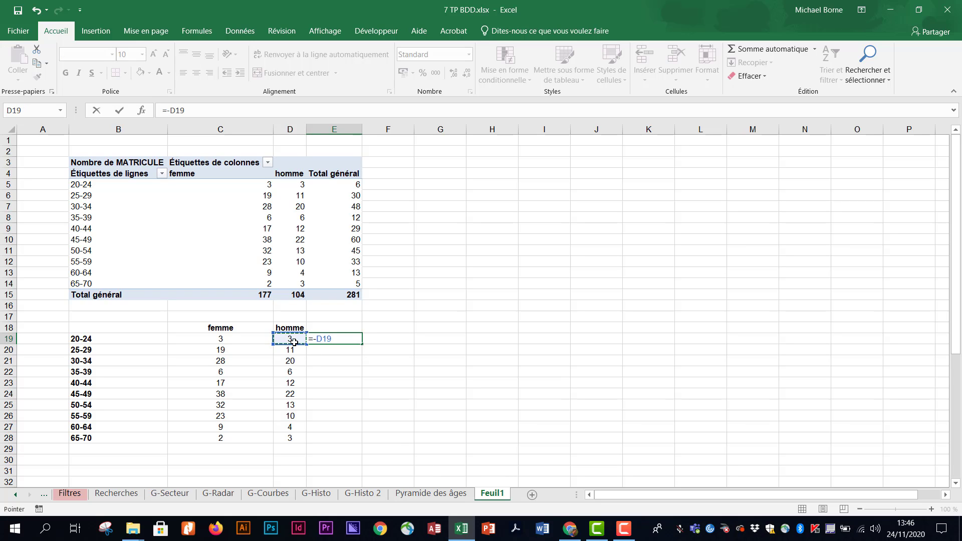
pyautogui.hotkey('ctrl', 'Return')
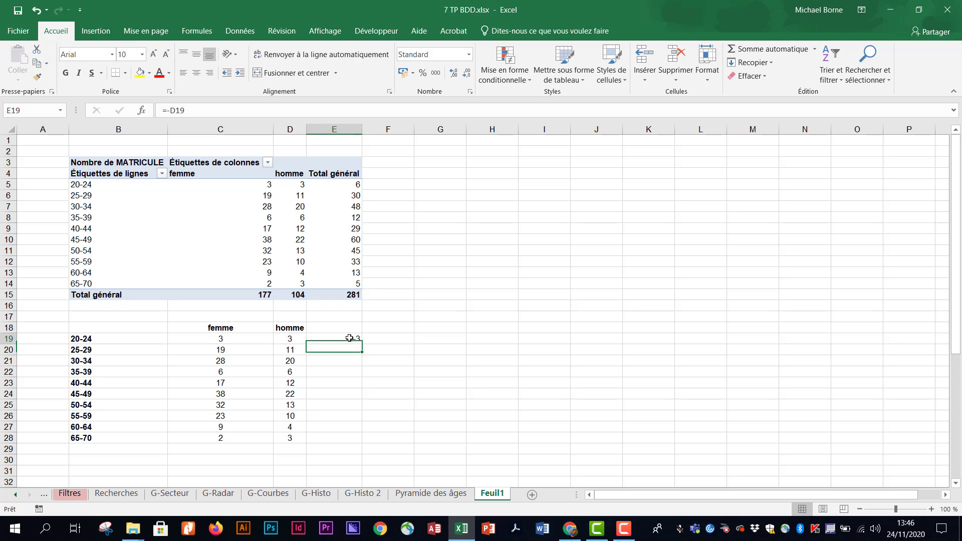
pyautogui.moveTo(363, 345); pyautogui.dragTo(362, 441)
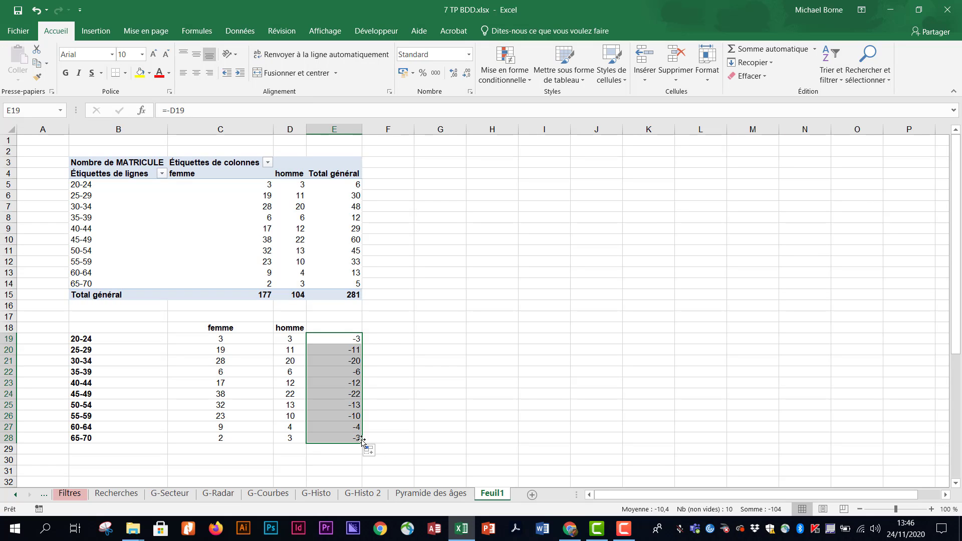
# Paste the negative results from E19:E28 as values over the homme counts in D19:D28, and clear the helper cells E19:E28
pyautogui.hotkey('ctrl', 'c')
pyautogui.rightClick(284, 340)
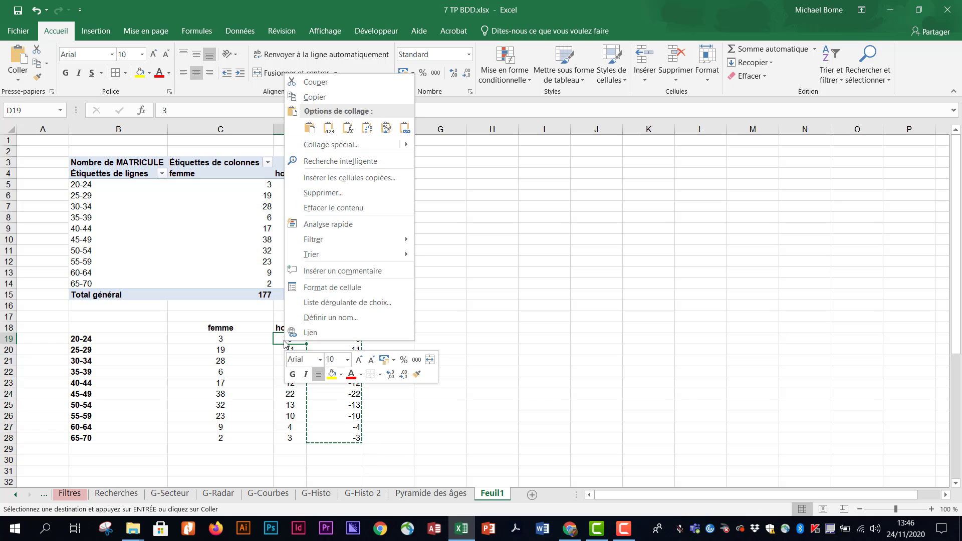
pyautogui.click(329, 129)
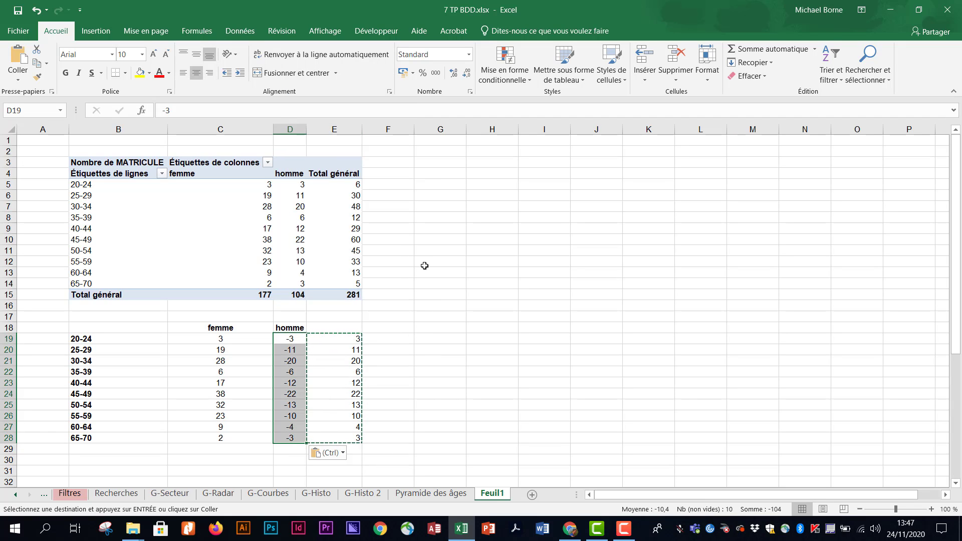
pyautogui.press('Escape')
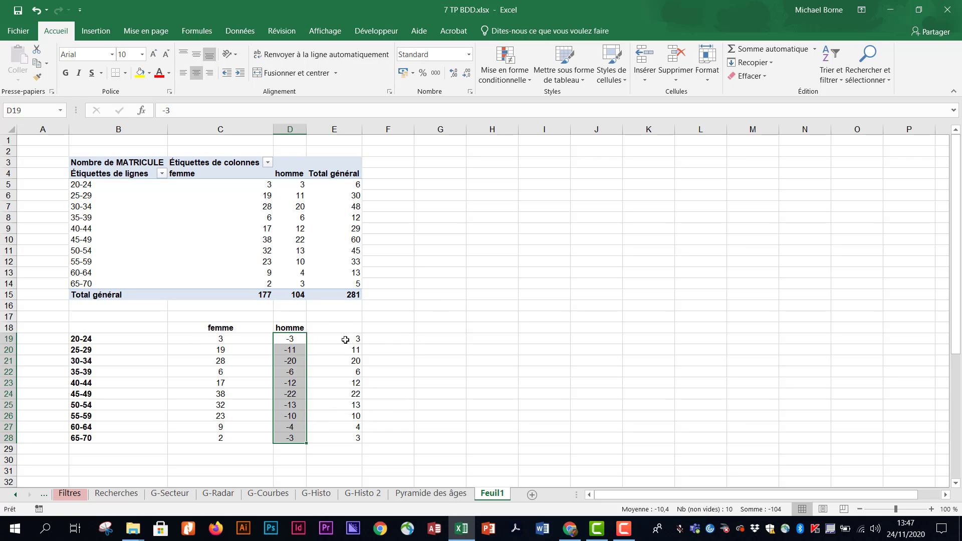
pyautogui.moveTo(346, 341); pyautogui.dragTo(346, 437)
pyautogui.press('Delete')
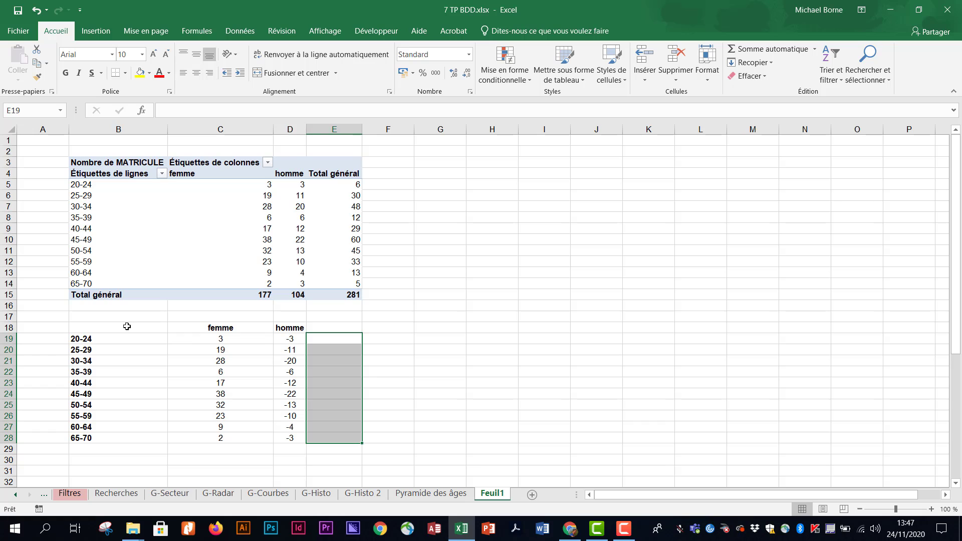
# Insert a 2D clustered bar chart from B18:D28 and enlarge it to span about rows 3 to 29
pyautogui.moveTo(129, 327); pyautogui.dragTo(280, 435)
pyautogui.click(96, 31)
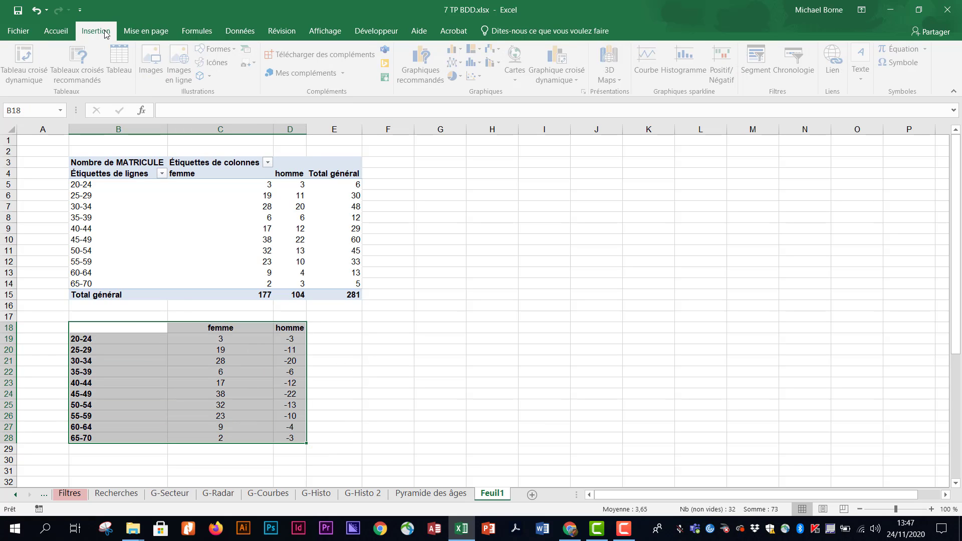
pyautogui.click(456, 49)
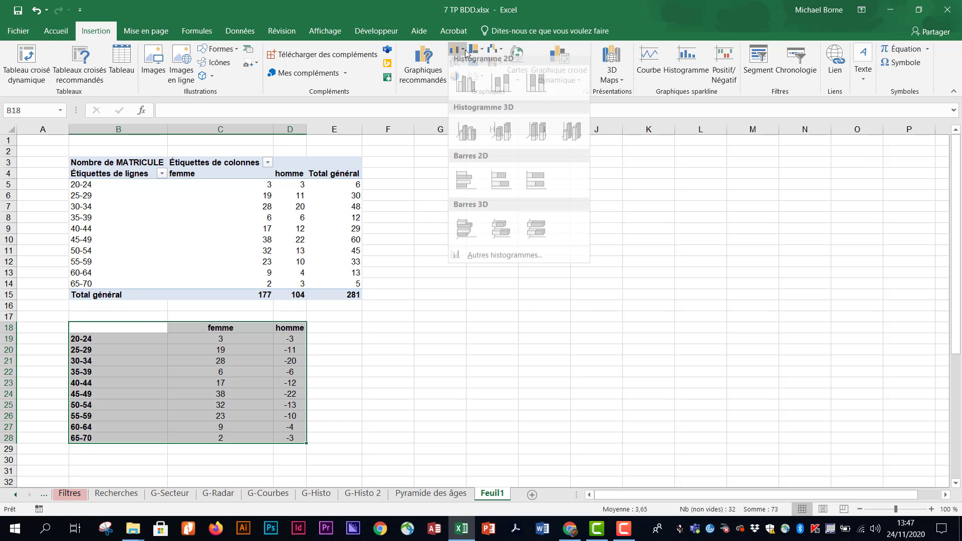
pyautogui.click(463, 188)
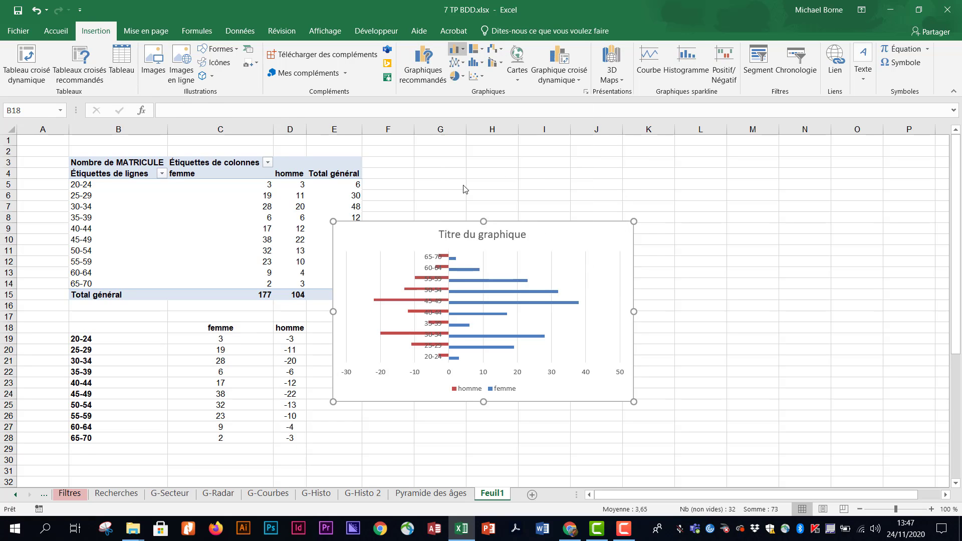
pyautogui.moveTo(634, 223); pyautogui.dragTo(693, 153)
pyautogui.moveTo(694, 402); pyautogui.dragTo(757, 453)
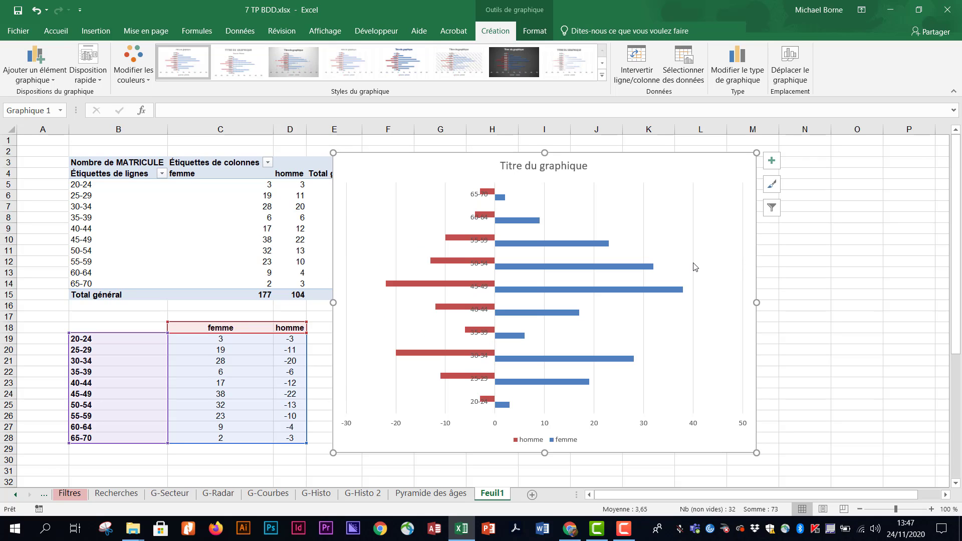
# Set the femme series' overlap to 100 % and its gap width to 0 %
pyautogui.click(514, 221)
pyautogui.rightClick(514, 224)
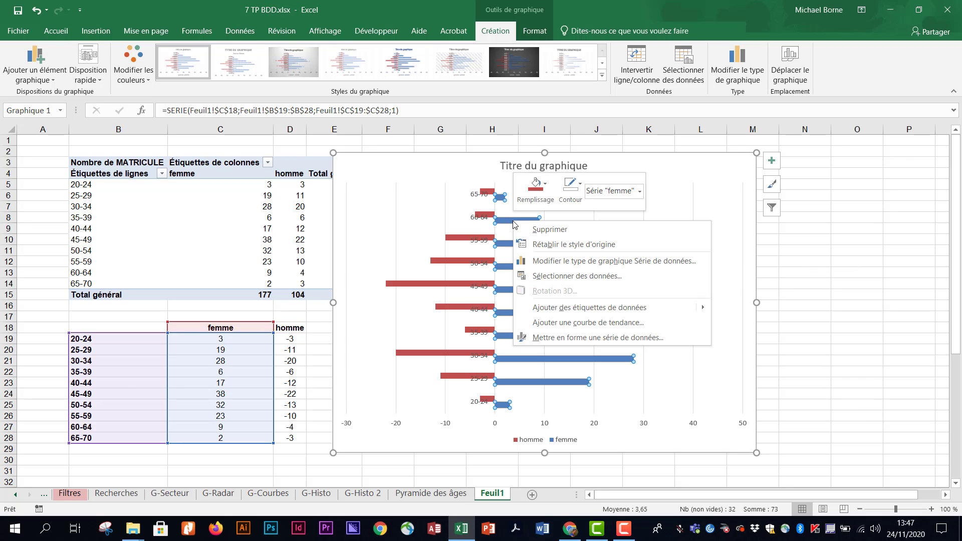
pyautogui.click(555, 338)
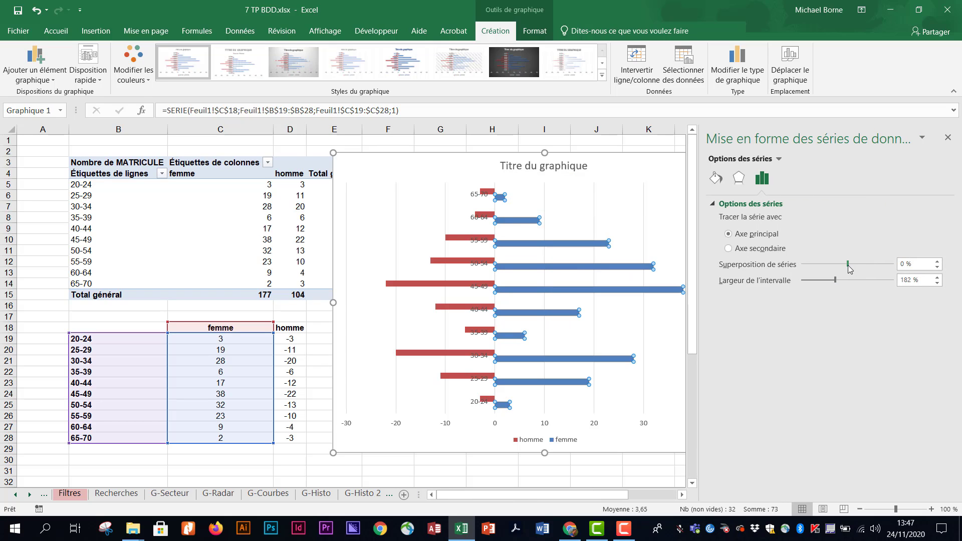
pyautogui.moveTo(848, 266); pyautogui.dragTo(893, 266)
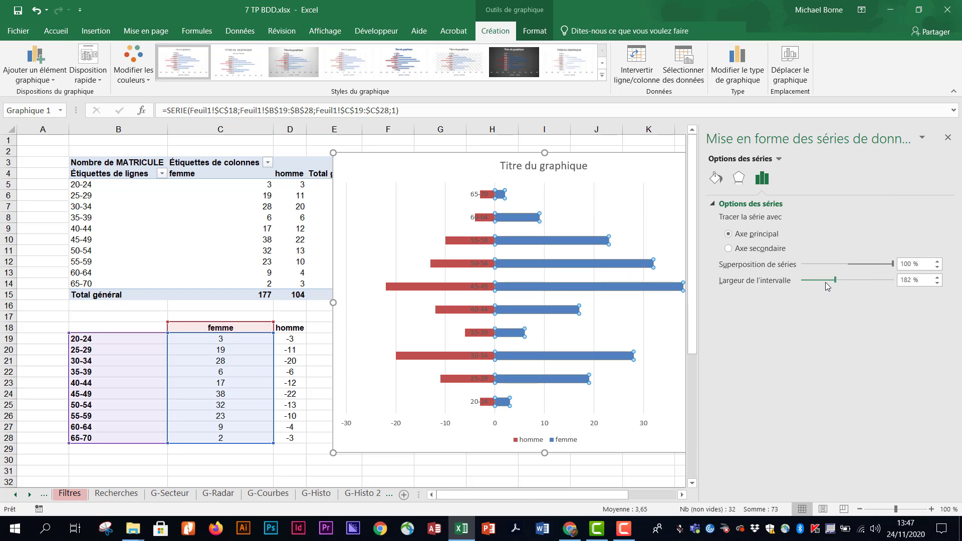
pyautogui.moveTo(835, 281); pyautogui.dragTo(801, 281)
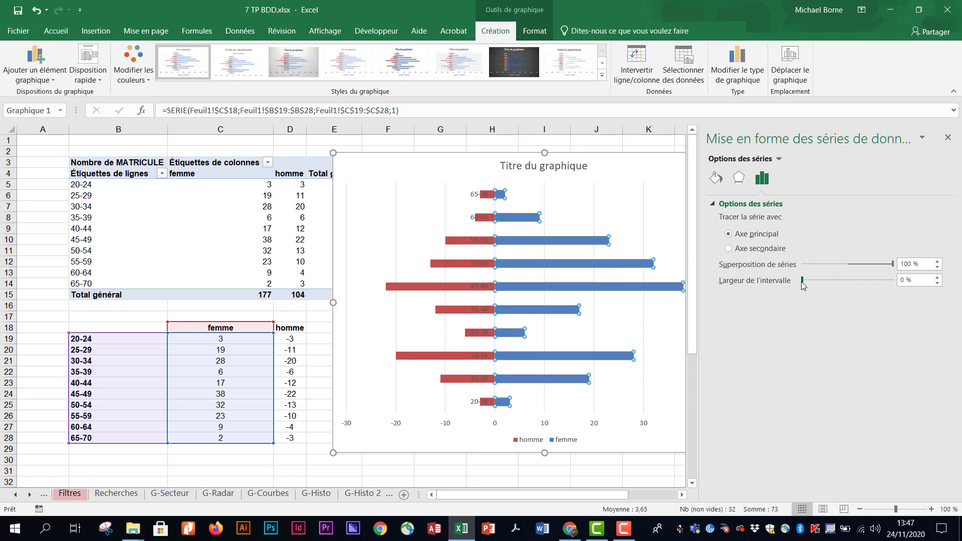
# Set the label position of the chart's vertical age axis to Bas
pyautogui.click(476, 198)
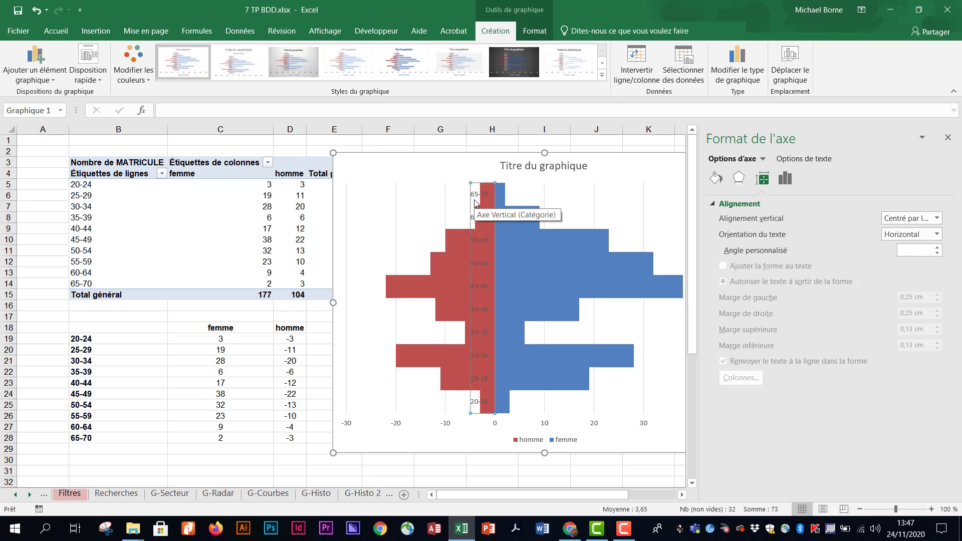
pyautogui.rightClick(477, 199)
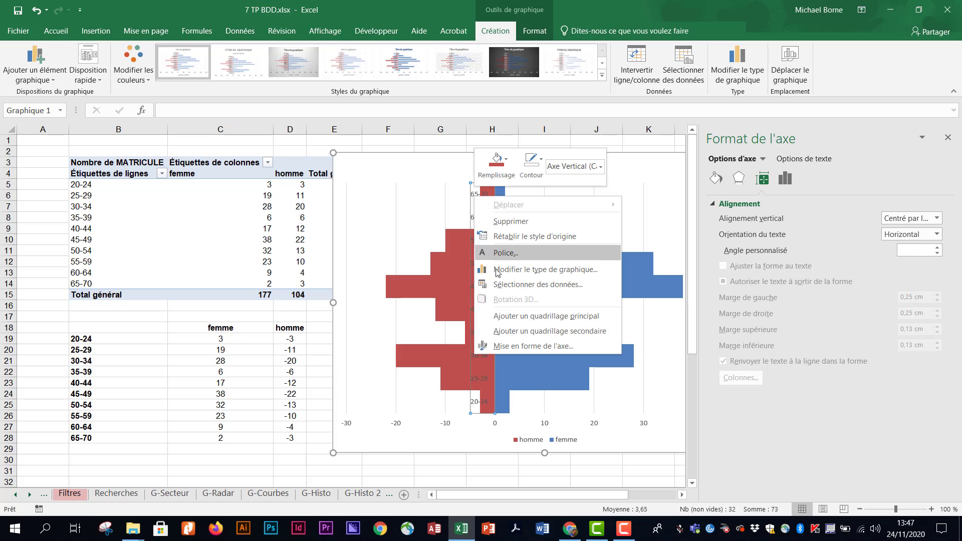
pyautogui.click(514, 346)
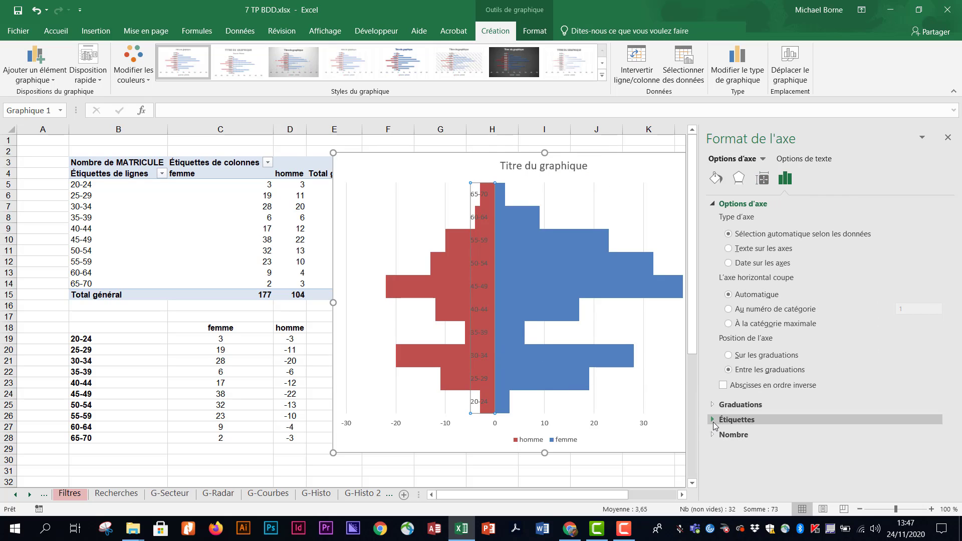
pyautogui.click(715, 420)
pyautogui.scroll(-1, 780, 404)
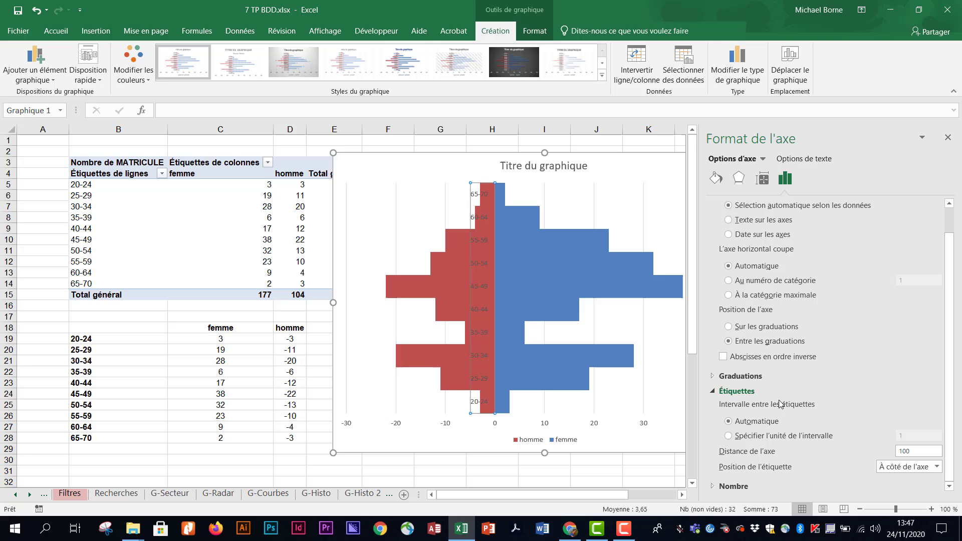
pyautogui.click(938, 467)
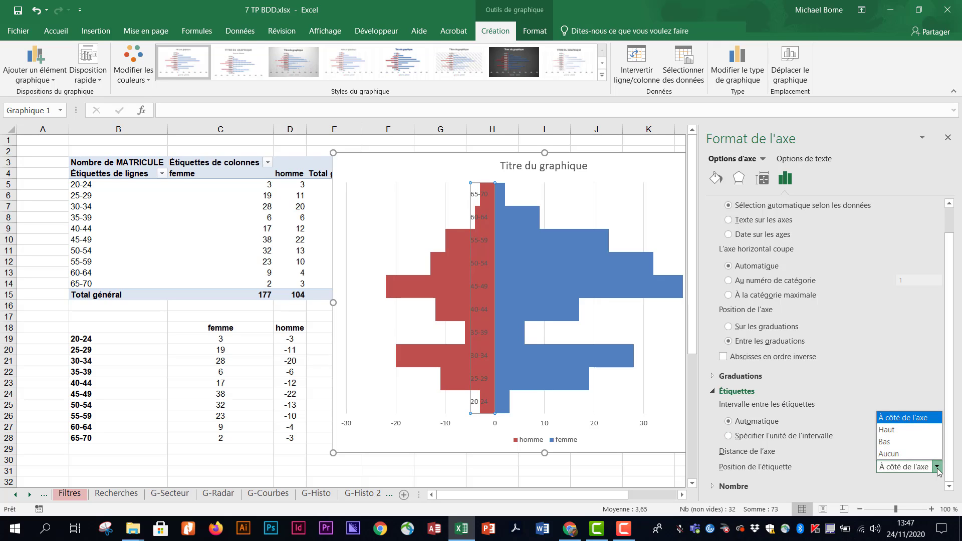
pyautogui.click(912, 443)
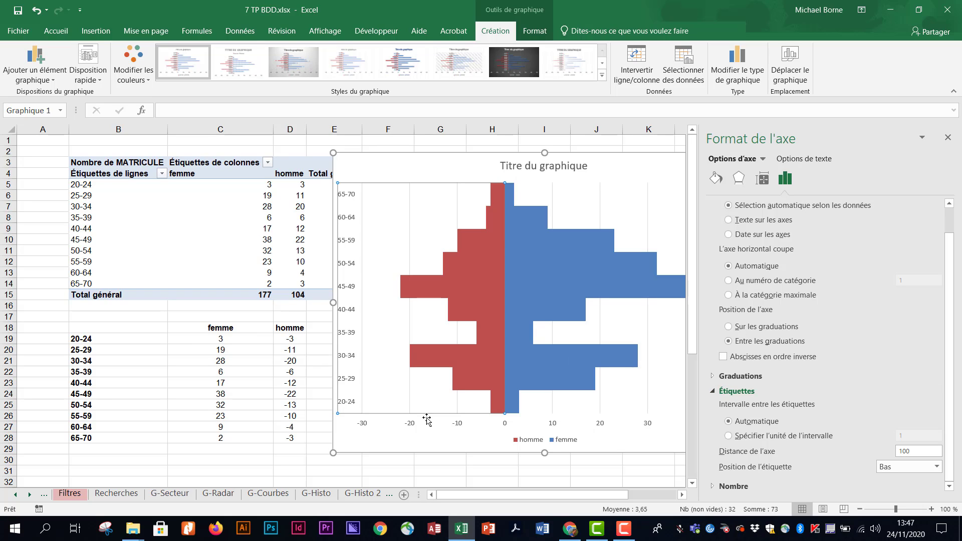
# Apply the custom number format Standard;Standard to the horizontal axis, and move the chart clear of the pivot table's Total général column
pyautogui.click(414, 427)
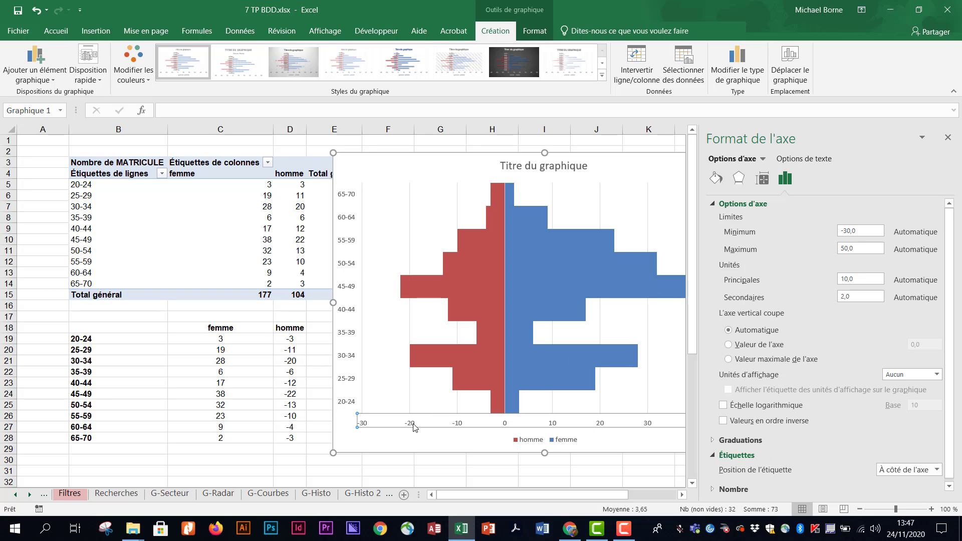
pyautogui.rightClick(414, 427)
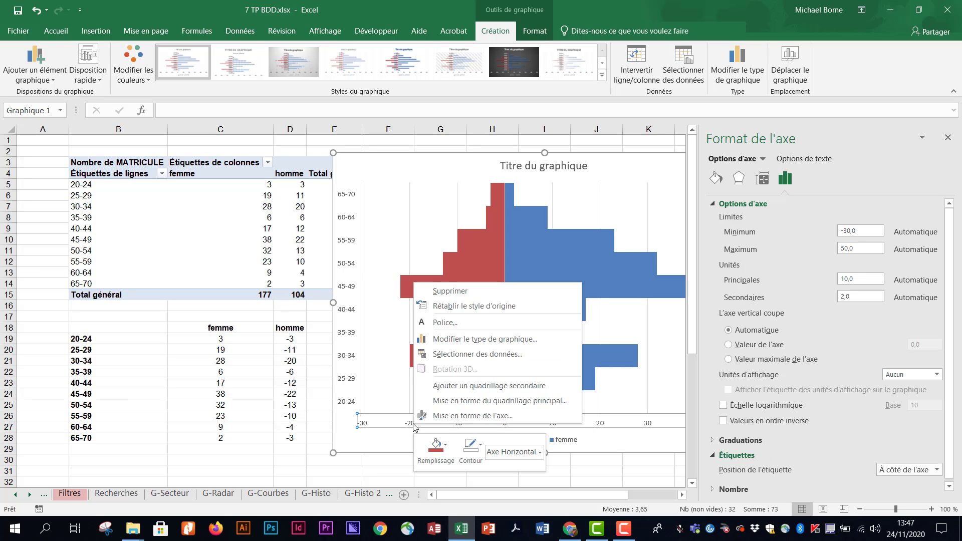
pyautogui.click(449, 416)
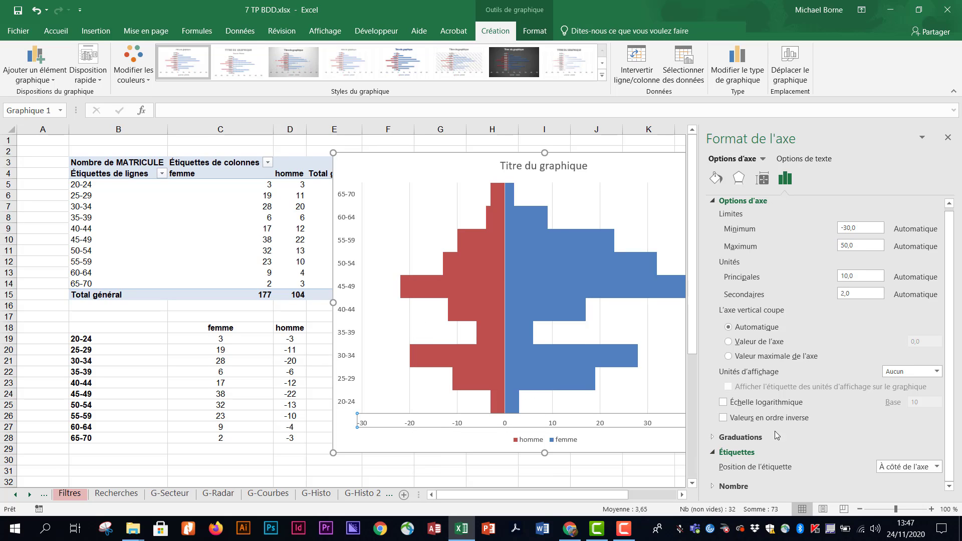
pyautogui.click(719, 486)
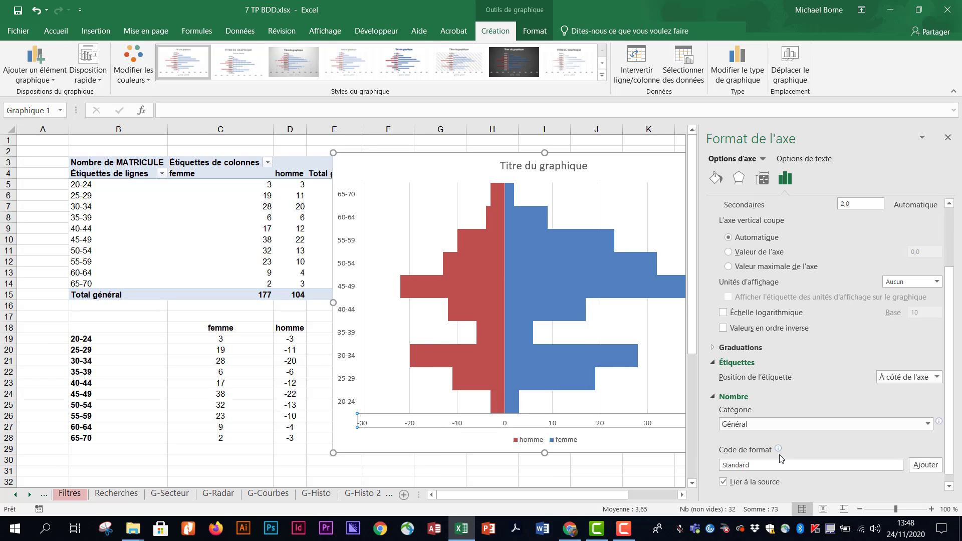
pyautogui.click(766, 467)
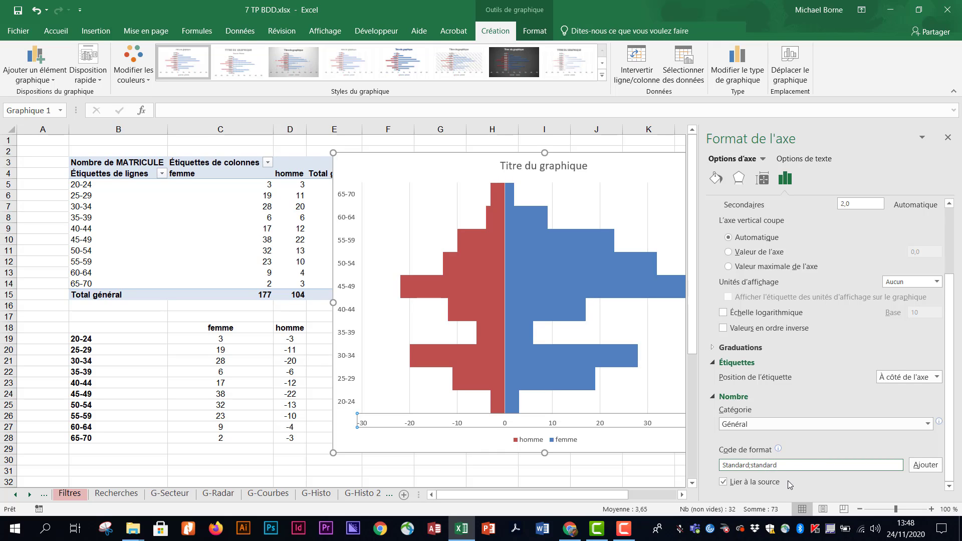
pyautogui.click(926, 465)
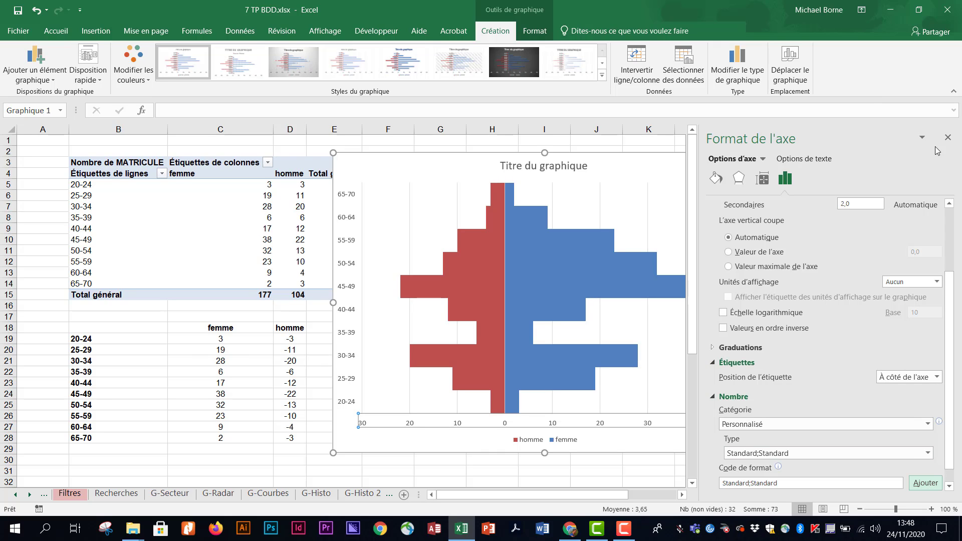
pyautogui.click(947, 136)
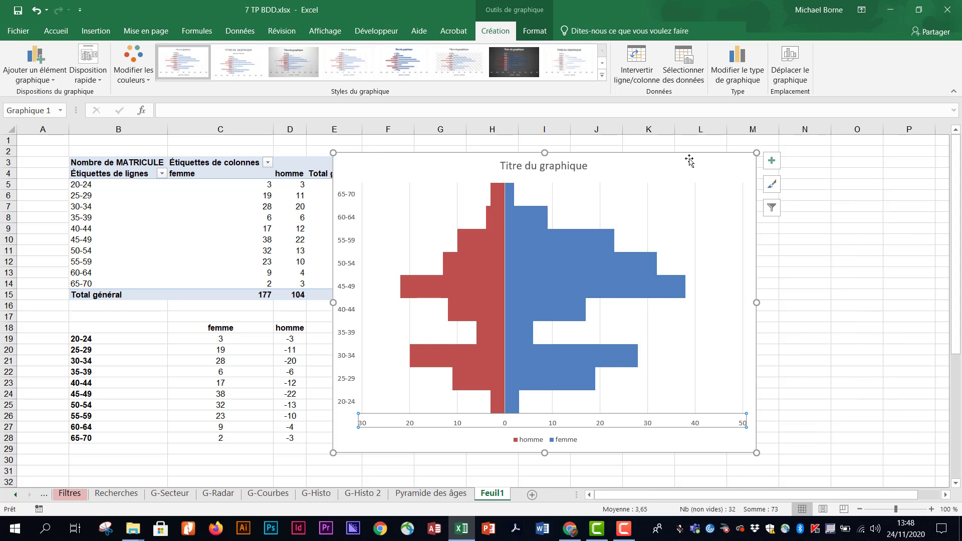
pyautogui.moveTo(689, 161); pyautogui.dragTo(770, 155)
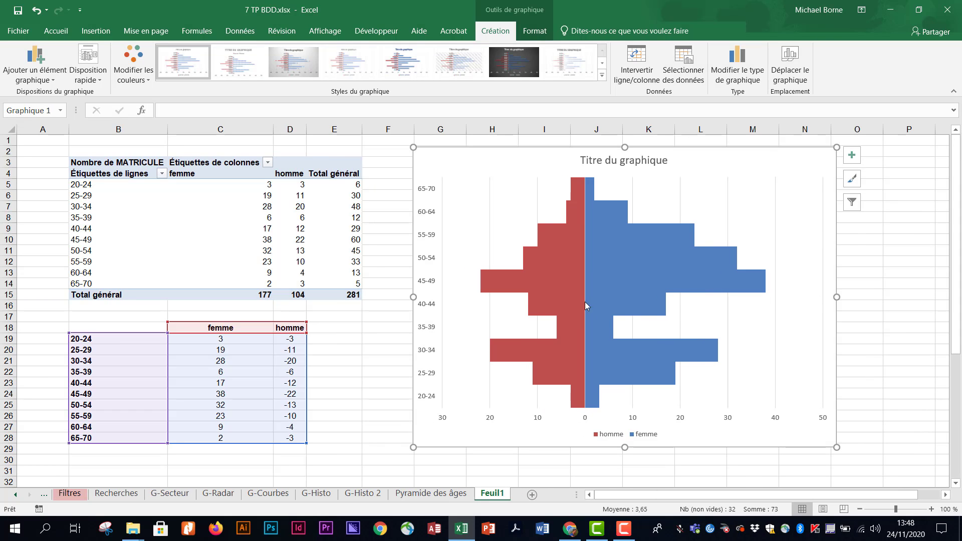